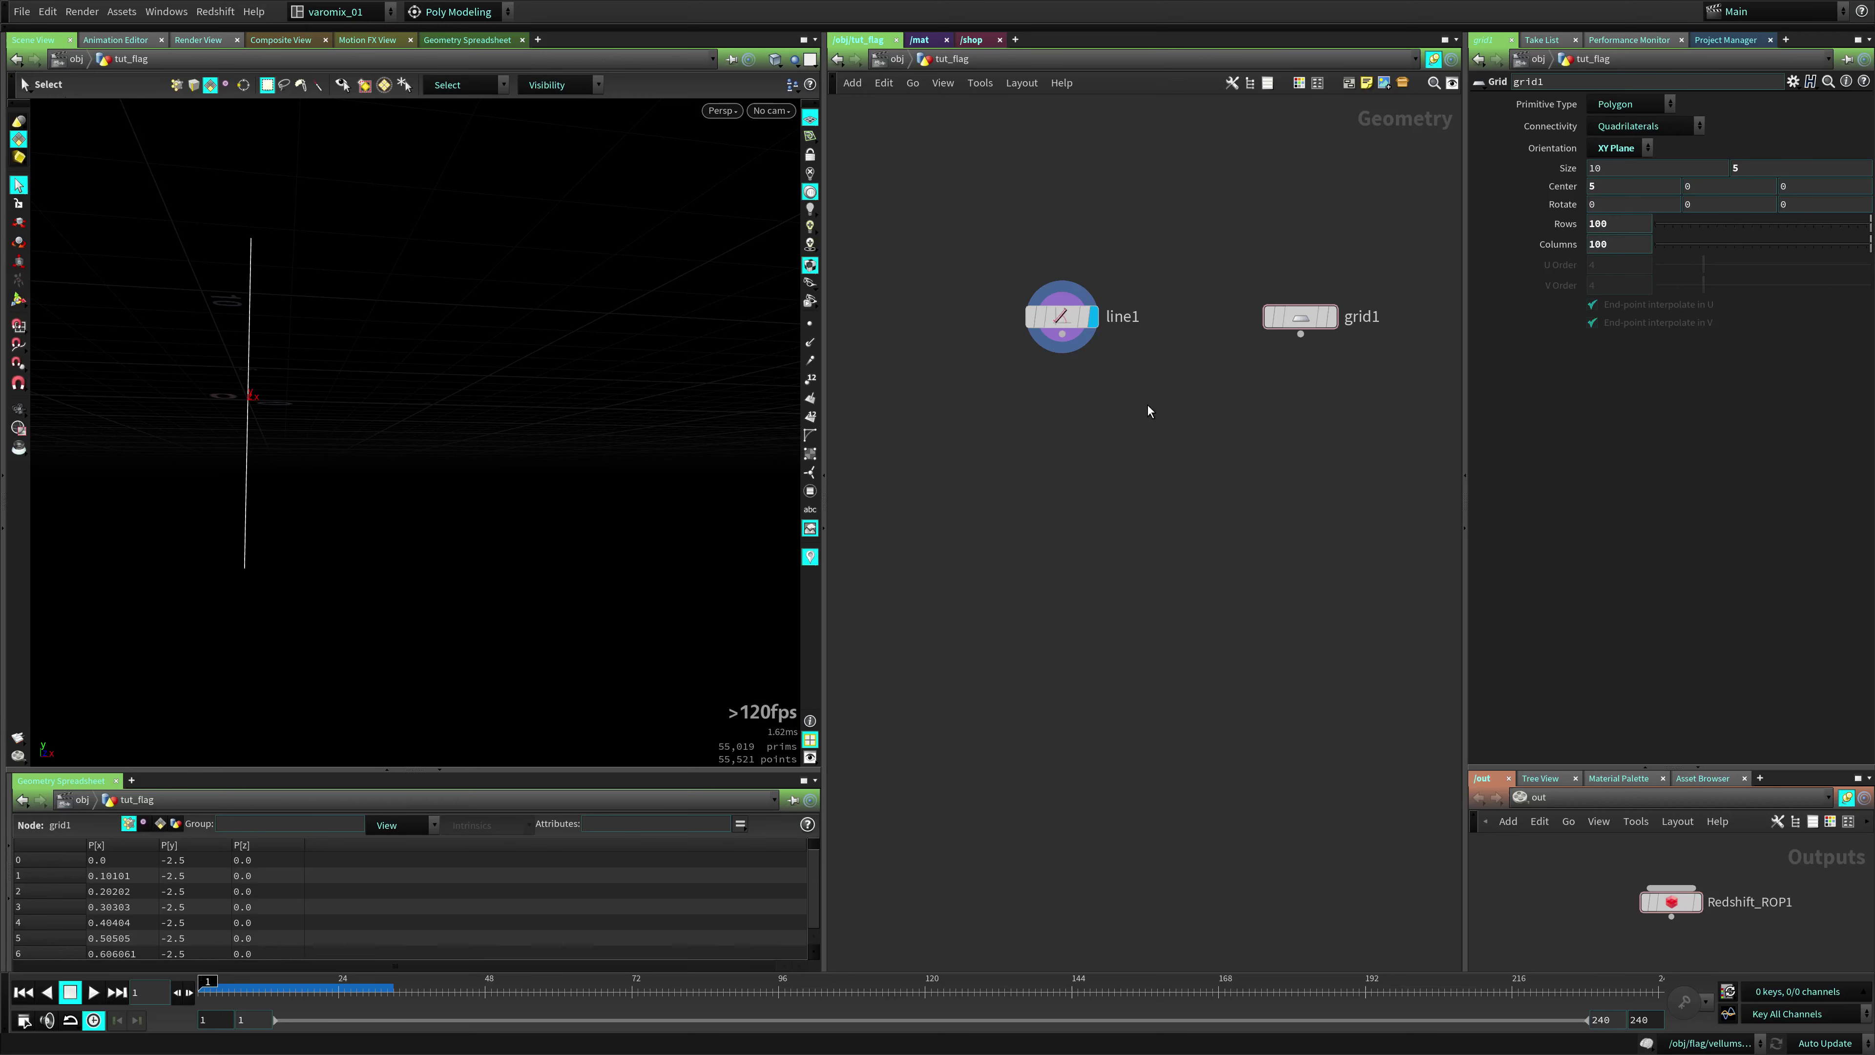
Inspect the line and grid nodes and their settings in the viewport
{"action": "left_click", "coordinate": [1061, 316]}
{"action": "left_click_drag", "start_coordinate": [1176, 251], "coordinate": [973, 376]}
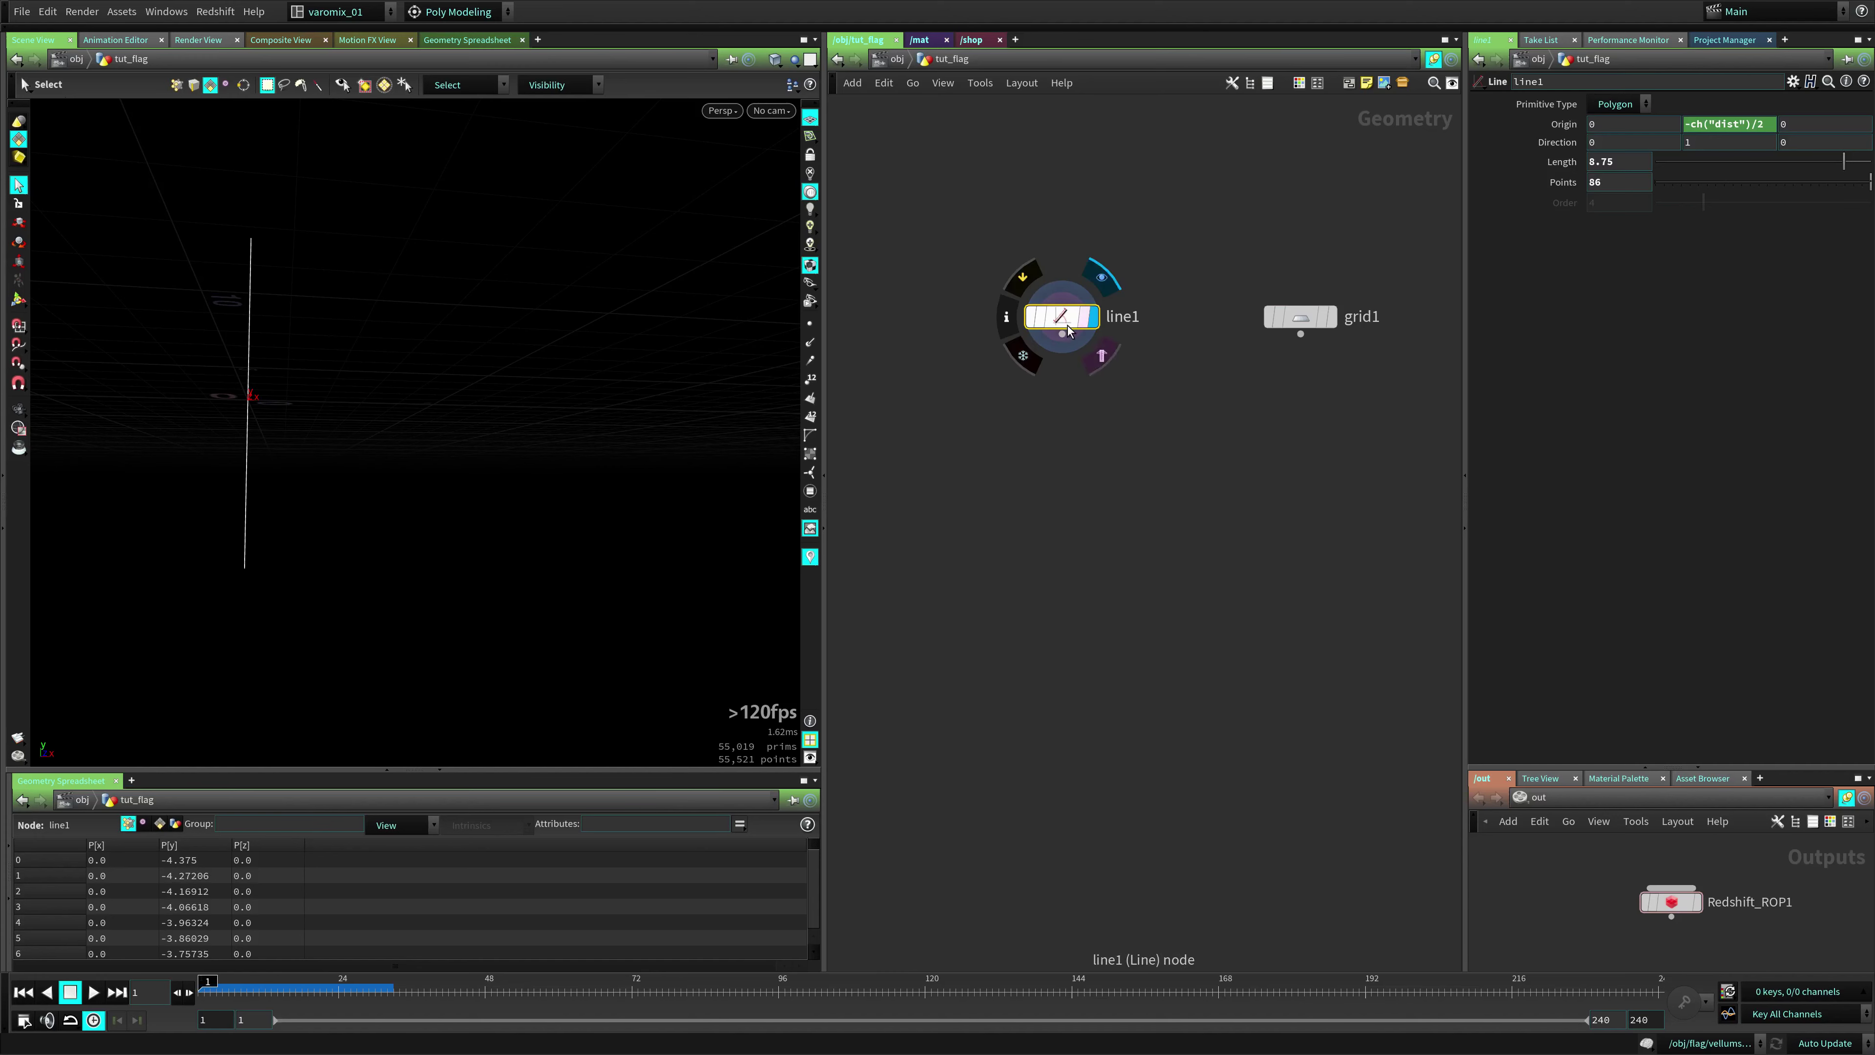
{"action": "left_click_drag", "start_coordinate": [505, 457], "coordinate": [506, 512], "text": "alt"}
{"action": "left_click", "coordinate": [1329, 316]}
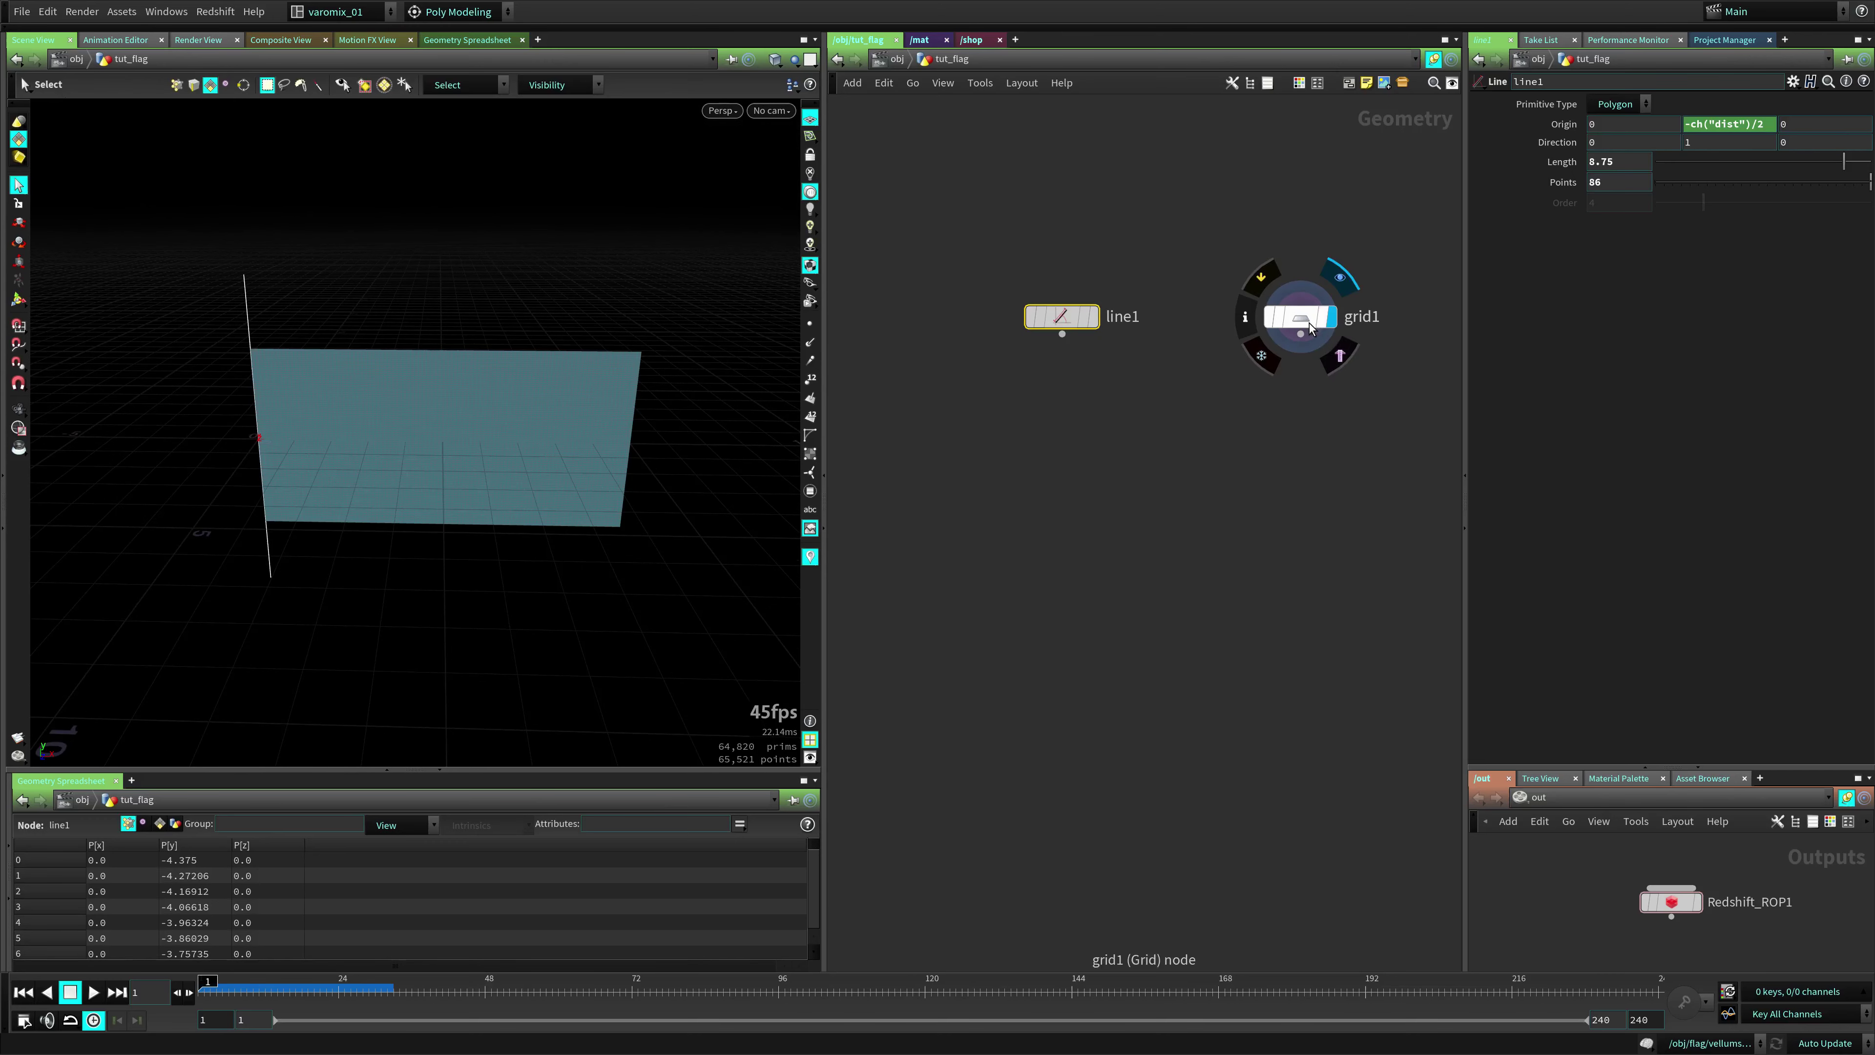
{"action": "left_click", "coordinate": [1299, 316]}
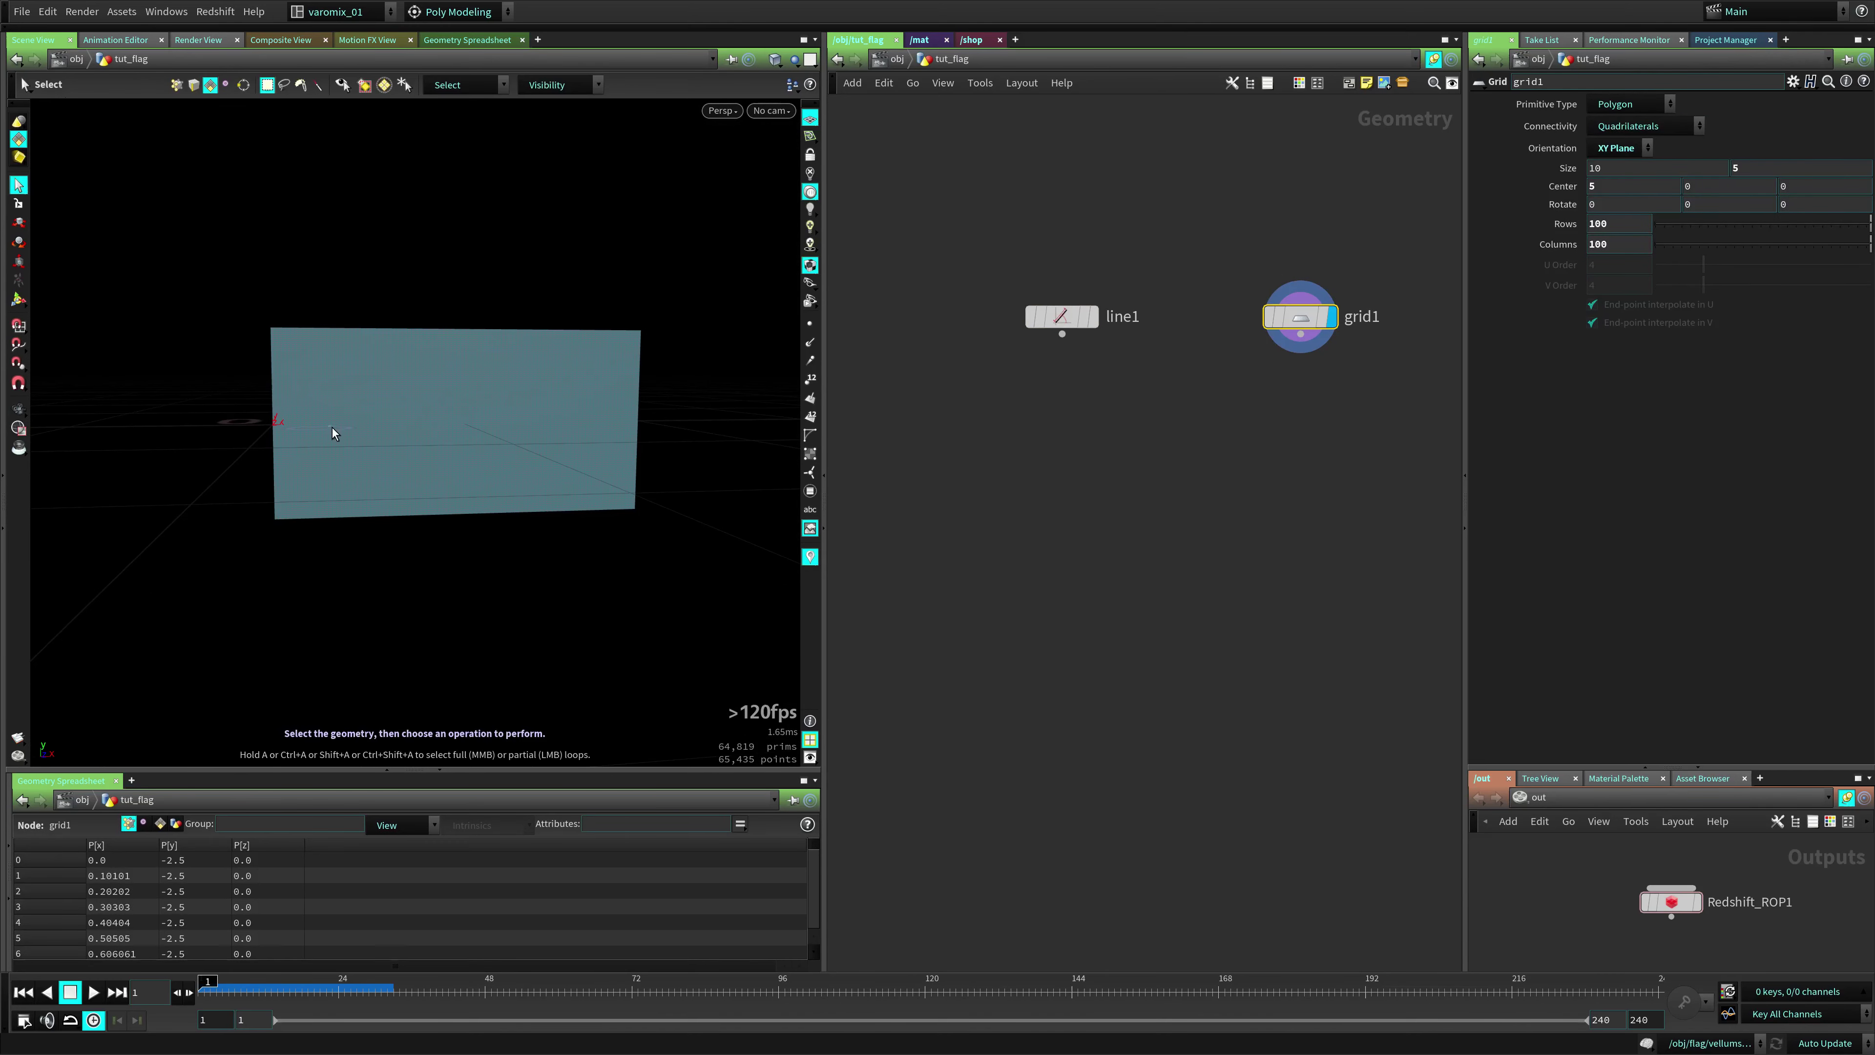
Add a Group Create node after line1 named rope_grp, with group name $OS
{"action": "left_click", "coordinate": [1057, 318]}
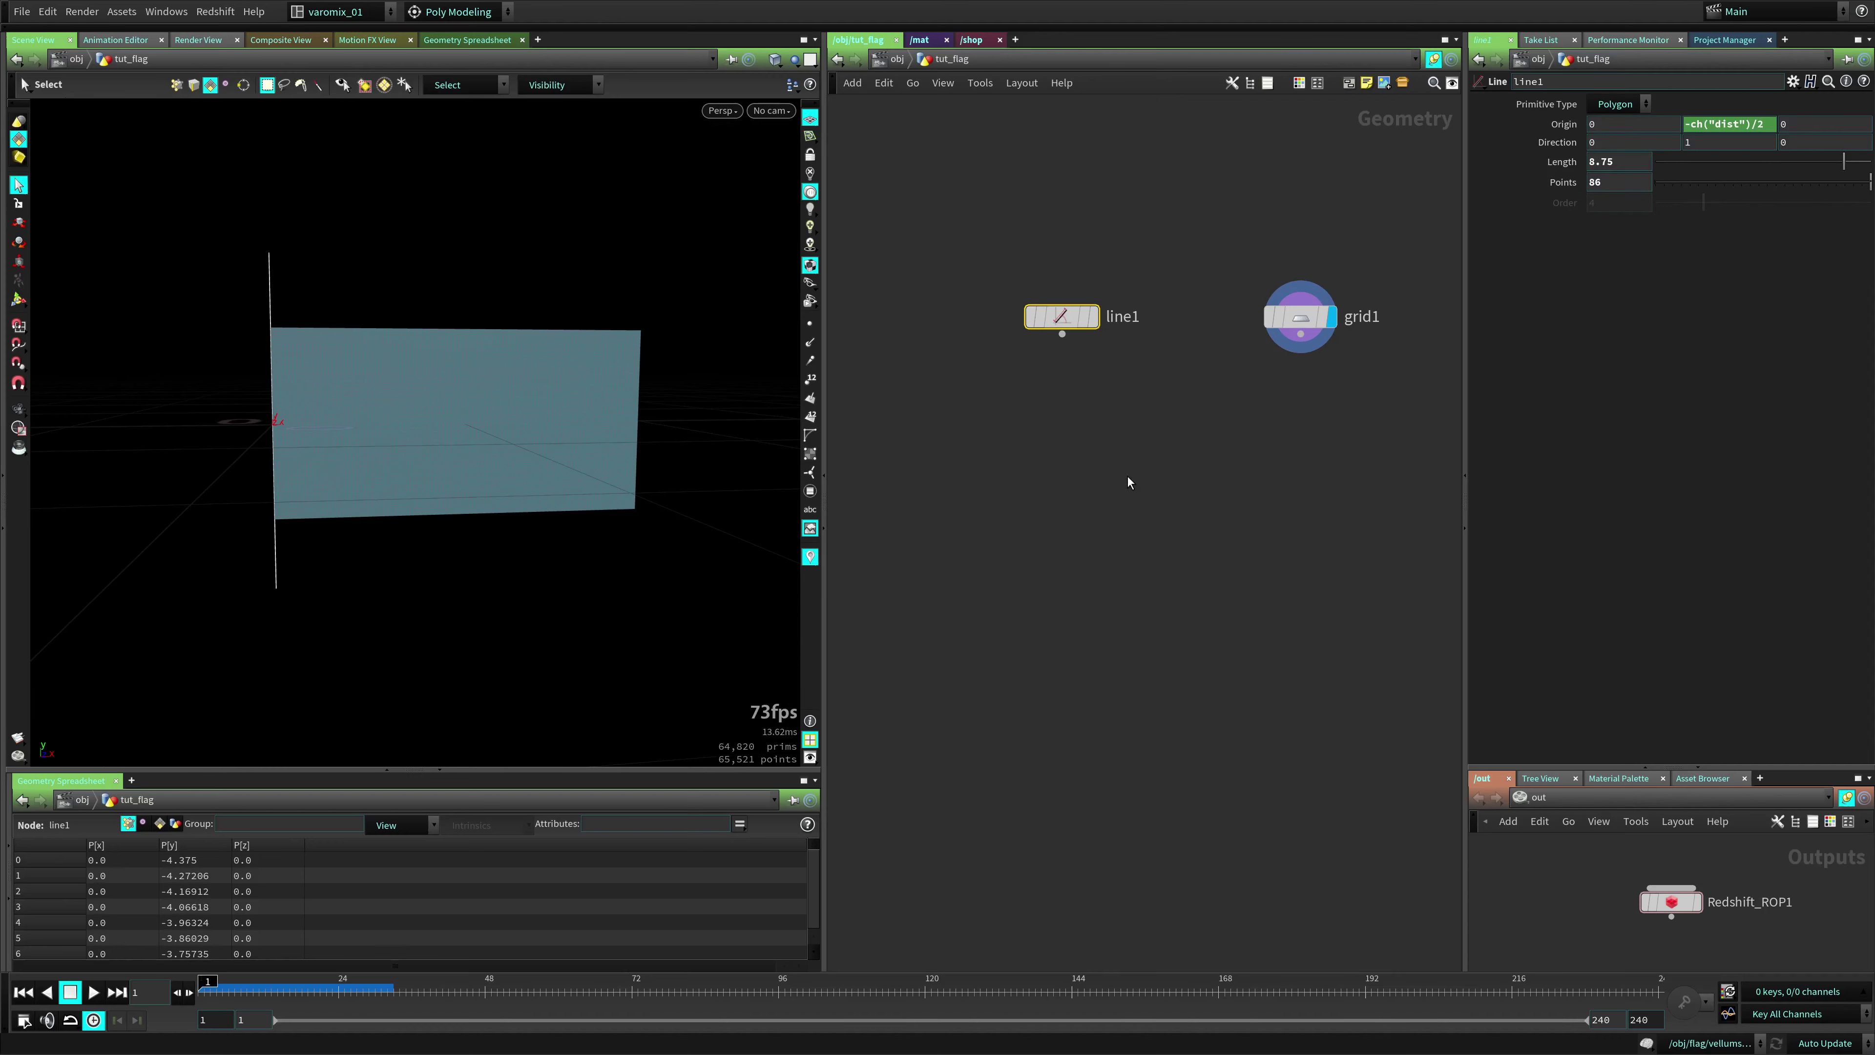
{"action": "key", "text": "Tab"}
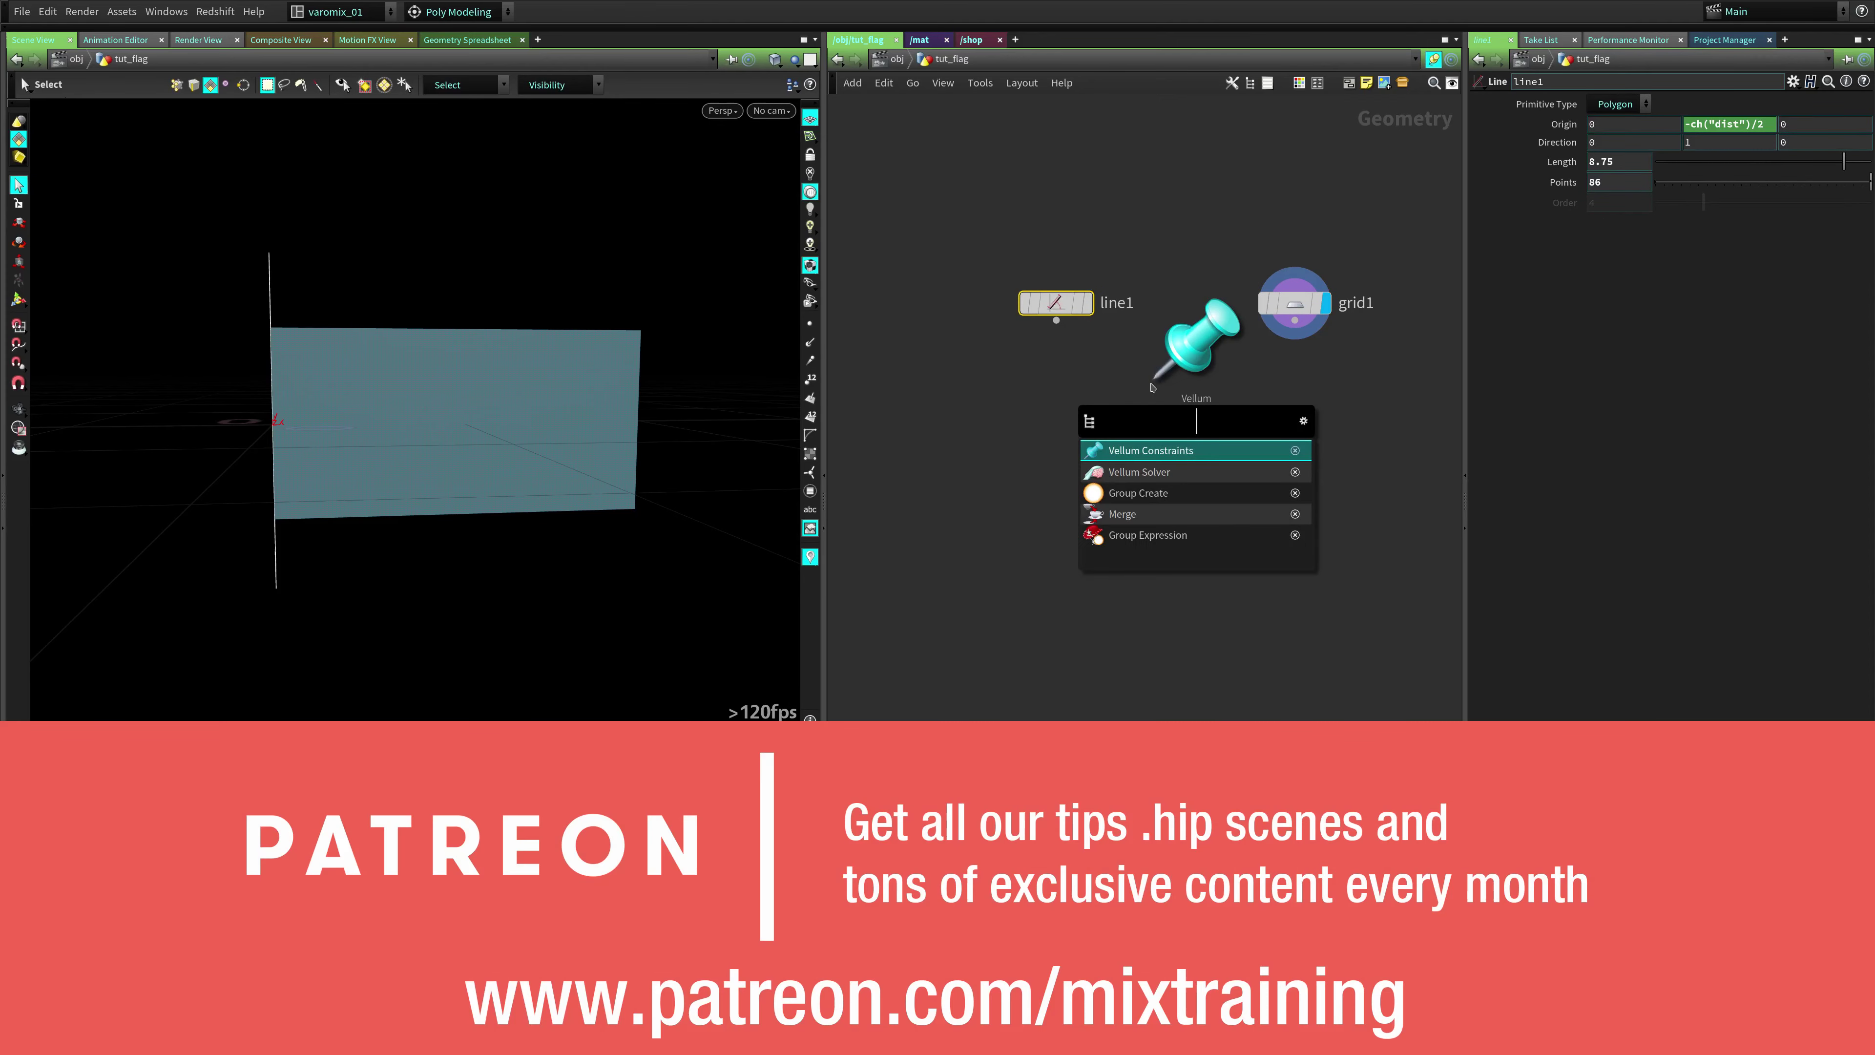
{"action": "type", "text": "grcr"}
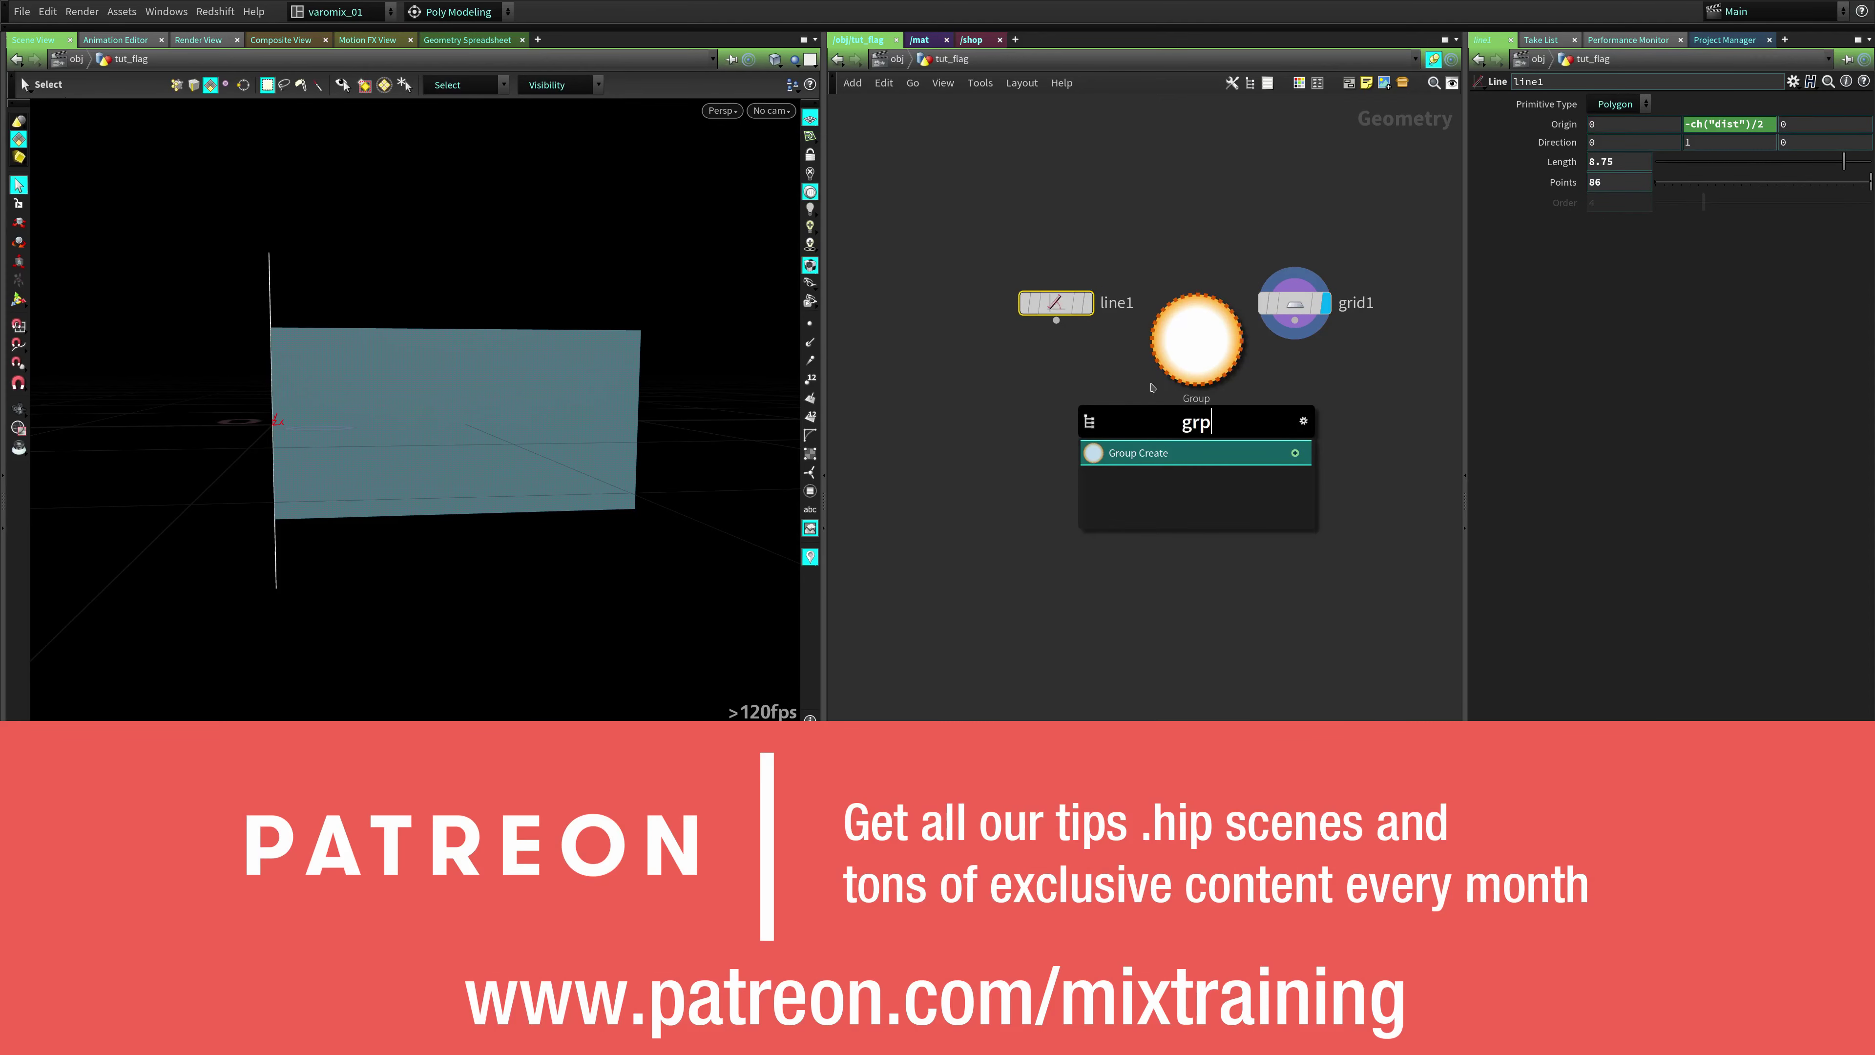
{"action": "key", "text": "Return"}
{"action": "double_click", "coordinate": [1124, 367]}
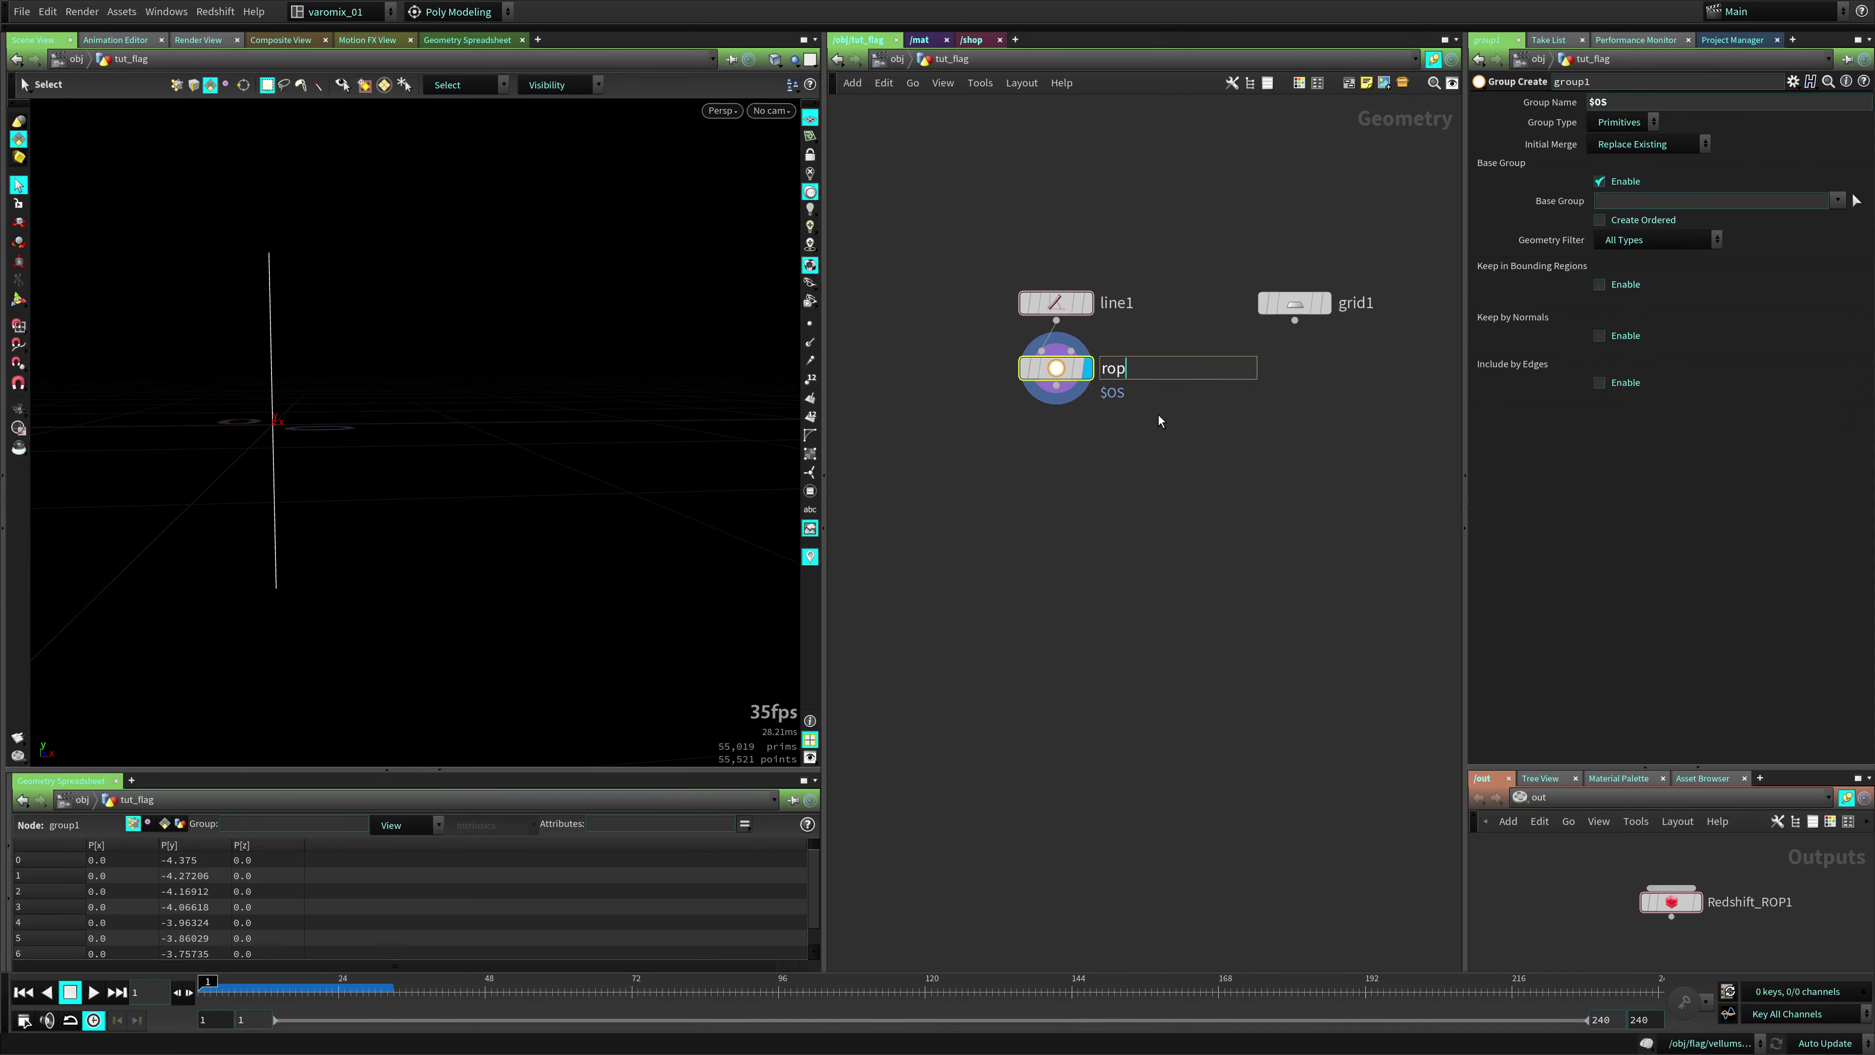
{"action": "type", "text": "rope_grp"}
{"action": "key", "text": "Return"}
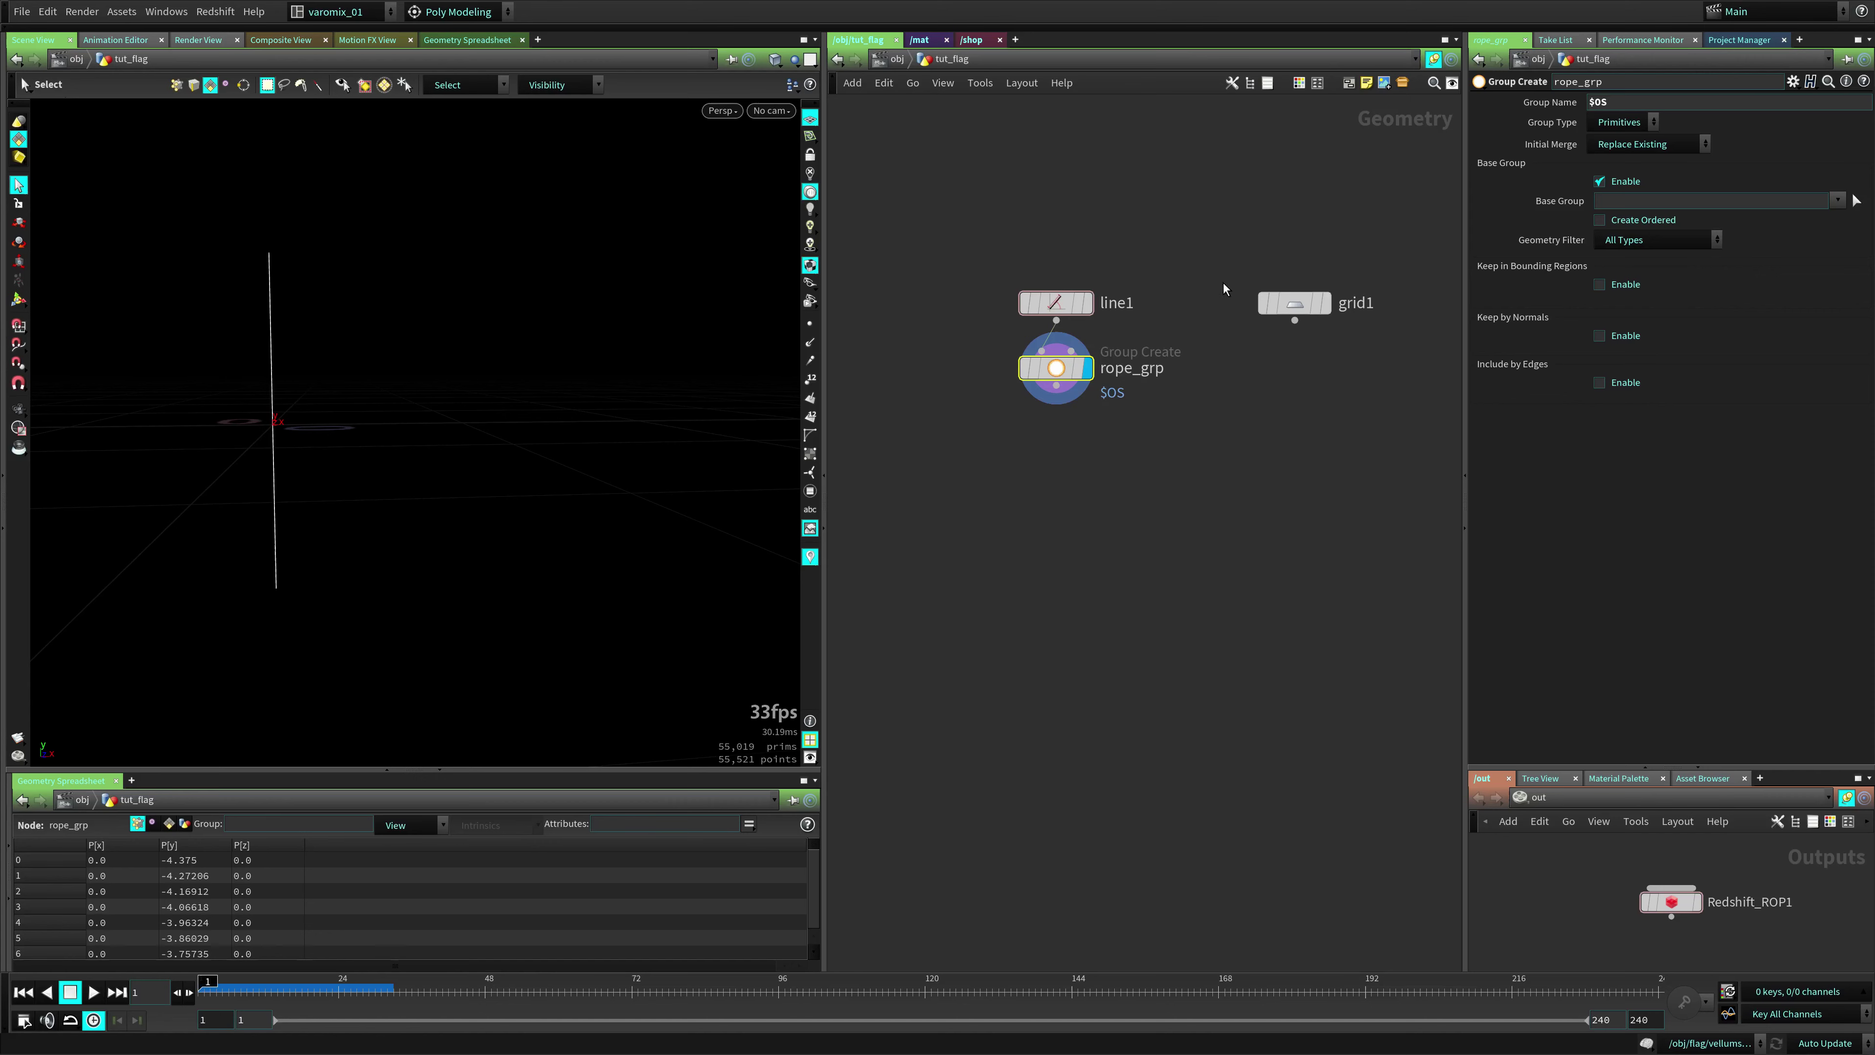
{"action": "double_click", "coordinate": [1598, 101]}
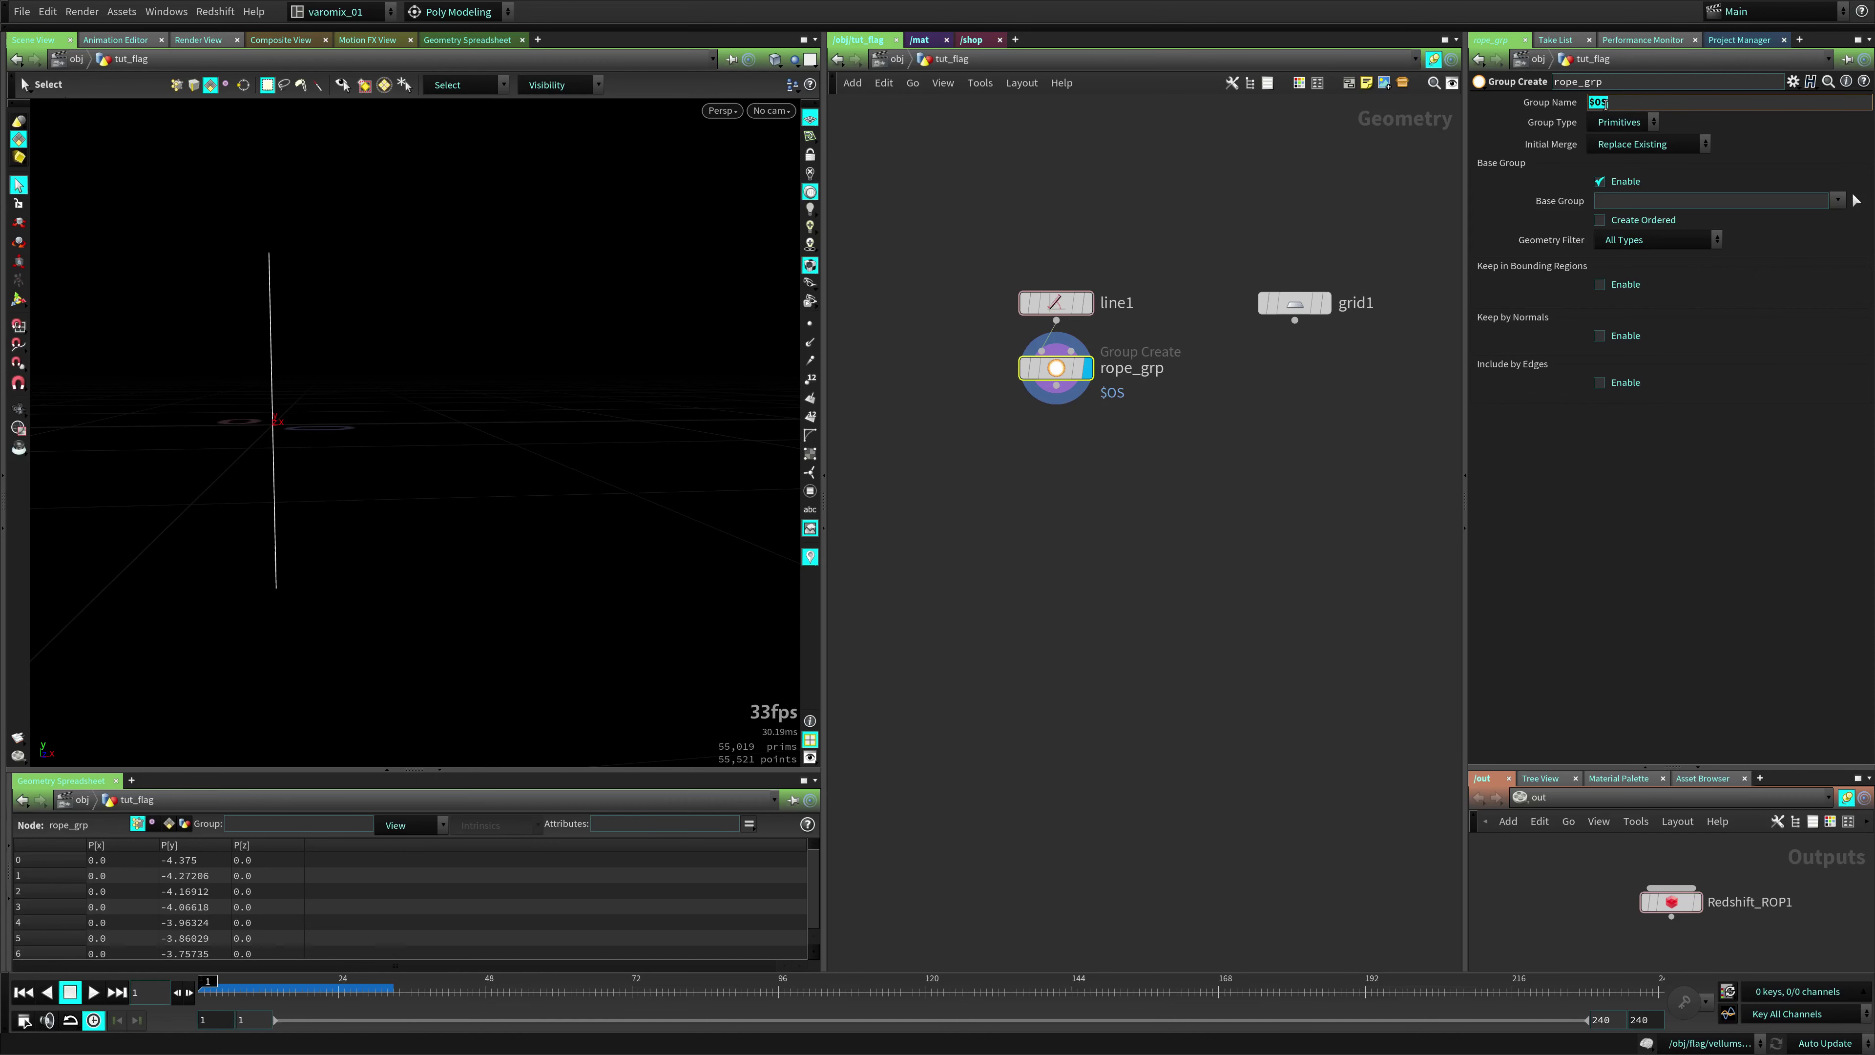
{"action": "middle_click_drag", "start_coordinate": [1055, 367], "coordinate": [1004, 406]}
Add a Group Create node after grid1 named flag_grp, then select both group nodes
{"action": "left_click", "coordinate": [1144, 308]}
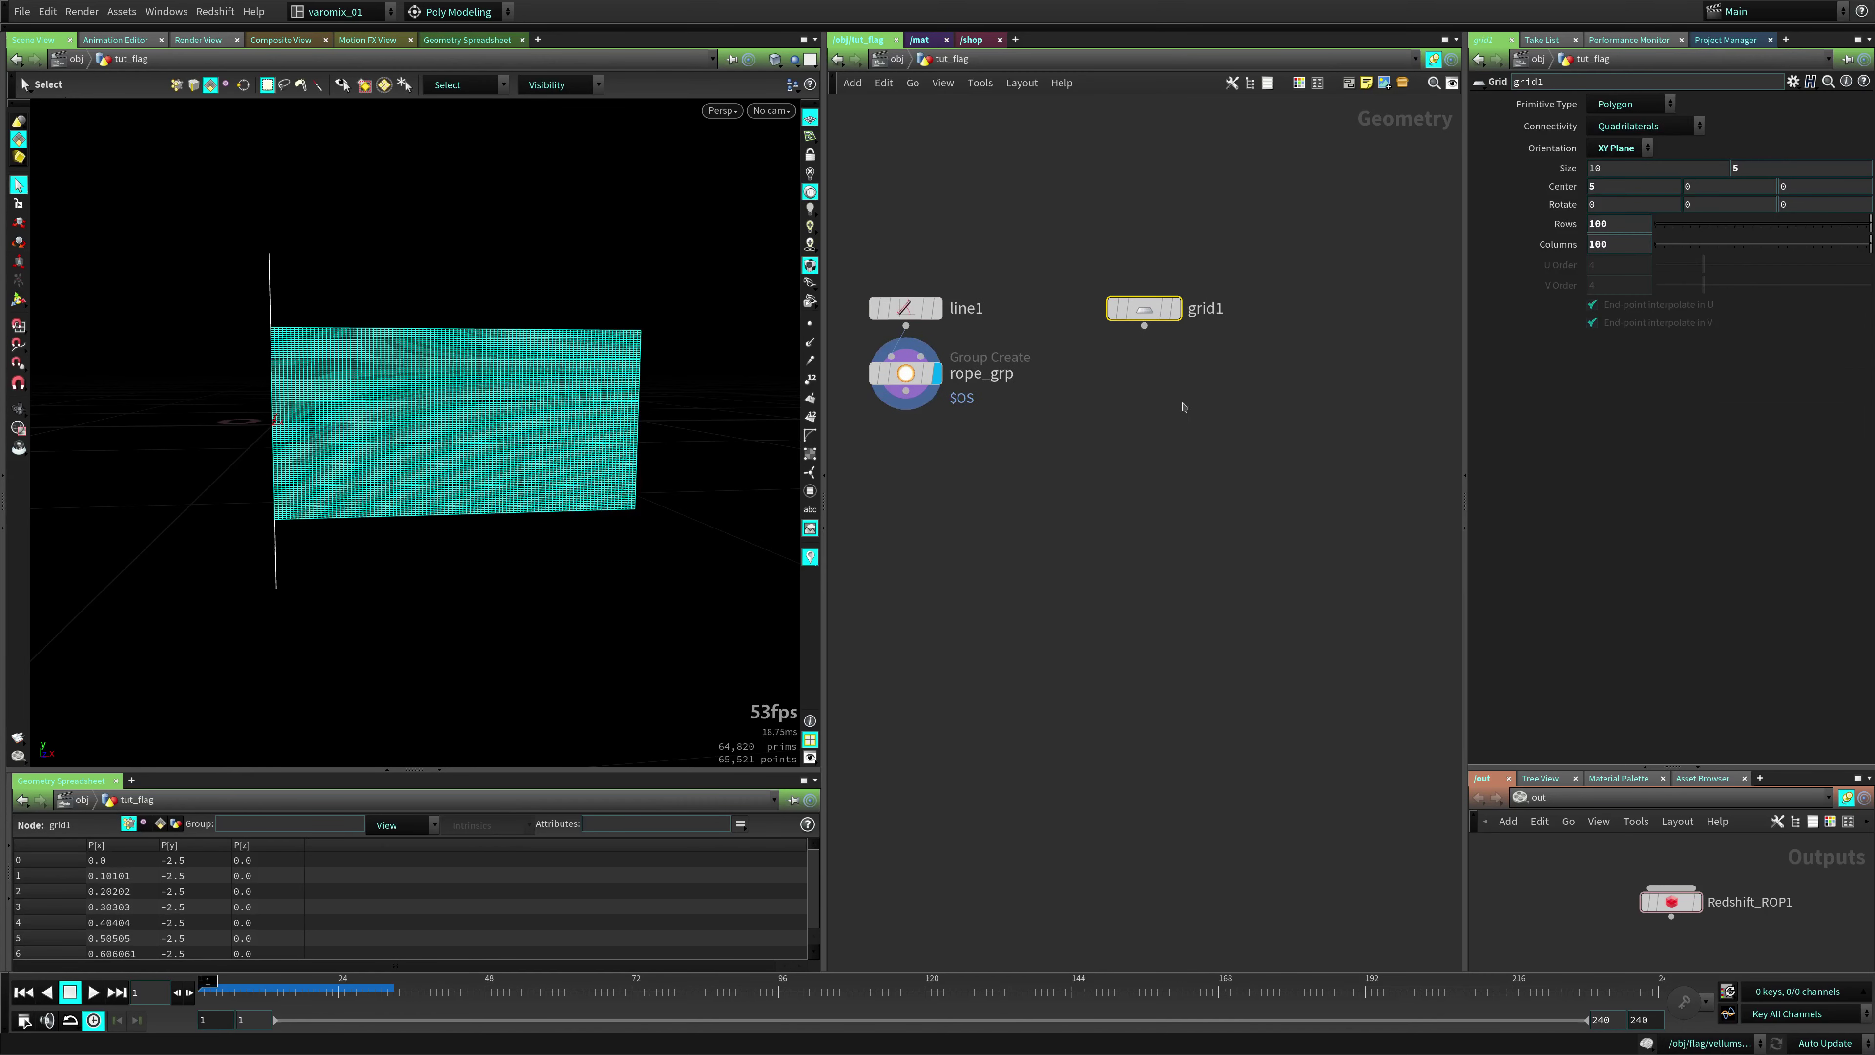
{"action": "key", "text": "Tab"}
{"action": "key", "text": "Return"}
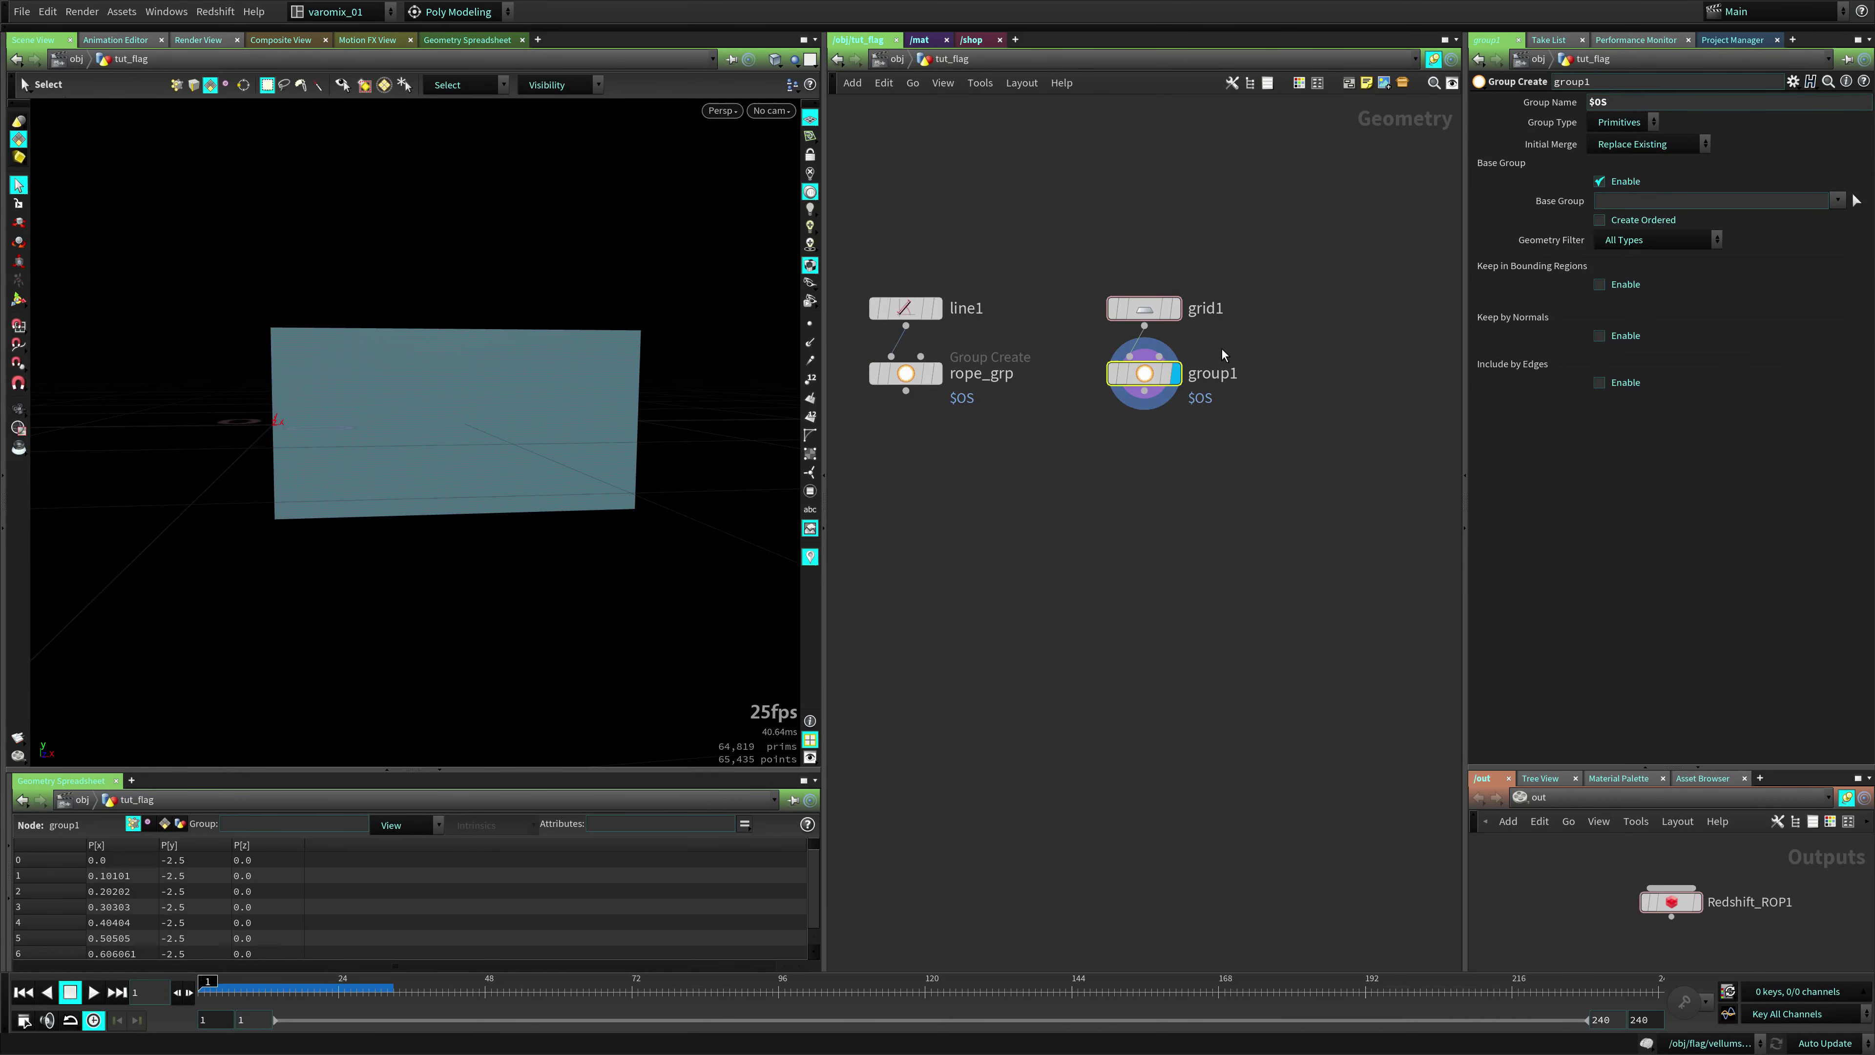
{"action": "double_click", "coordinate": [1224, 374]}
{"action": "key", "text": "ctrl+a"}
{"action": "type", "text": "g"}
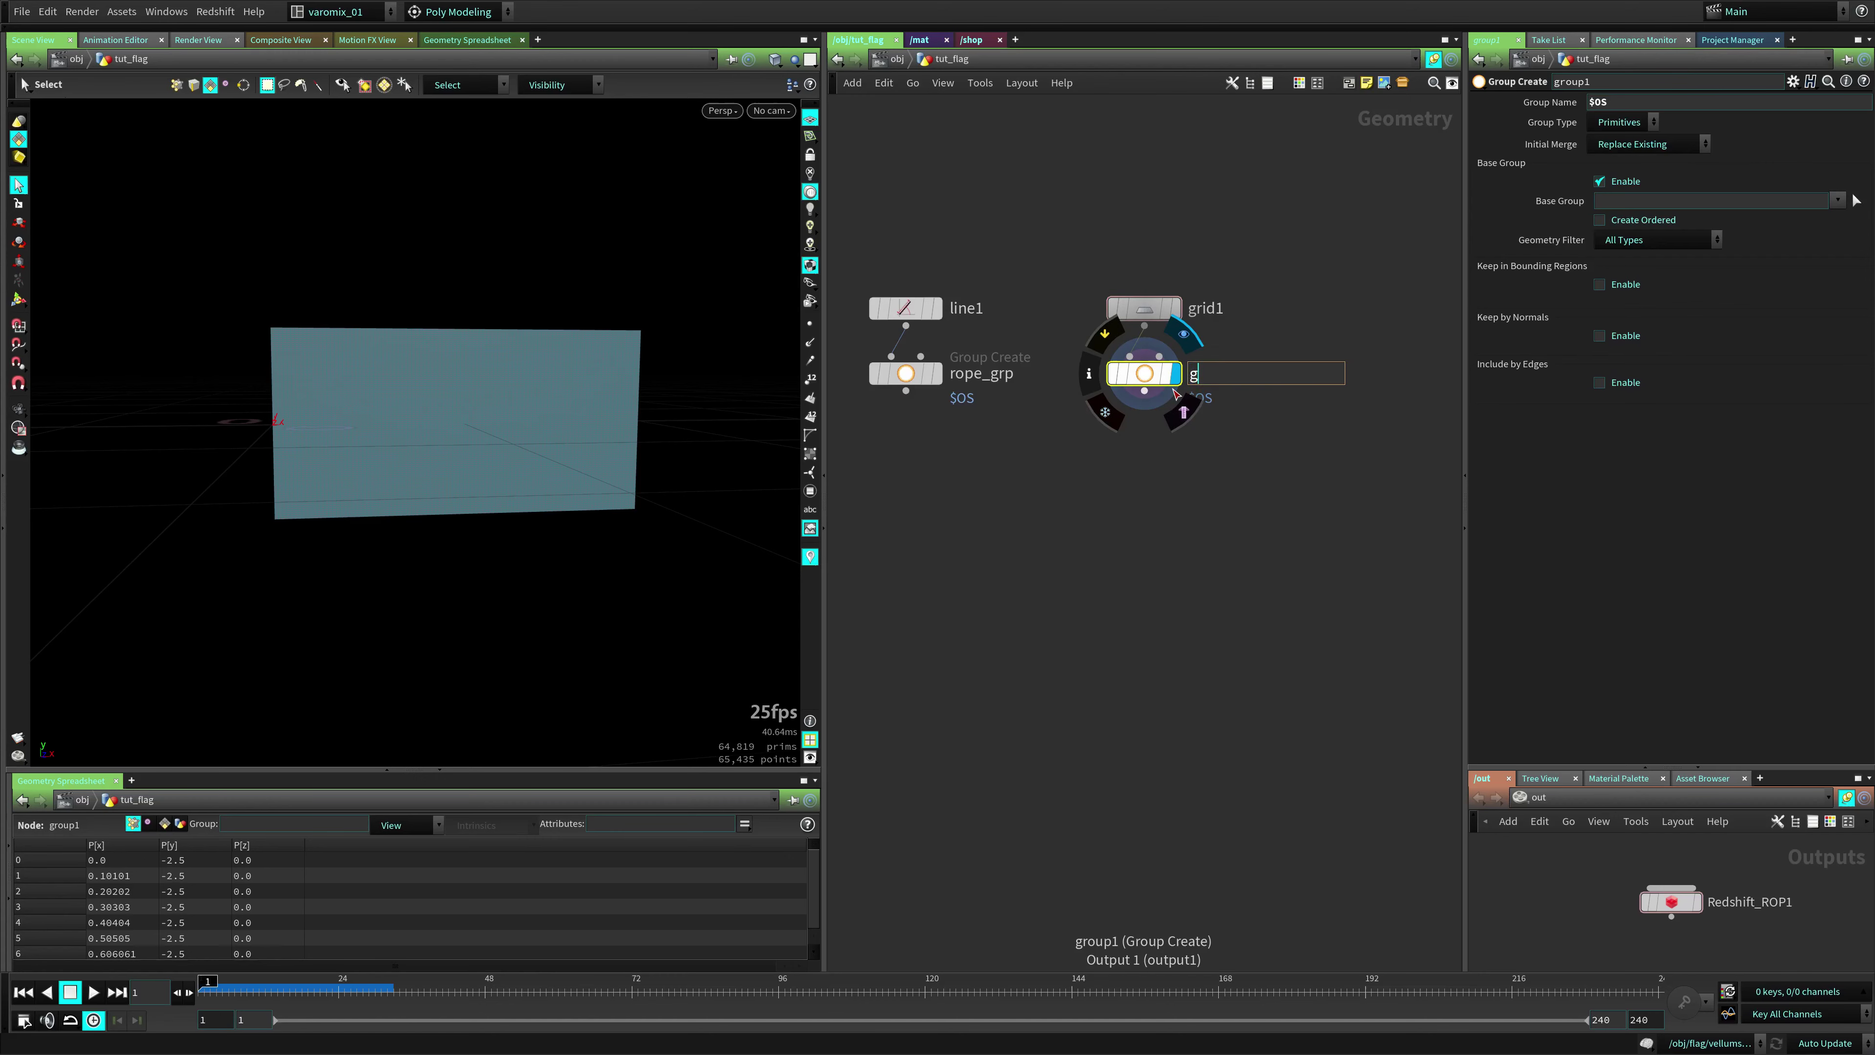
{"action": "type", "text": "lagg"}
{"action": "type", "text": "grp"}
{"action": "key", "text": "Return"}
{"action": "middle_click_drag", "start_coordinate": [1048, 549], "coordinate": [1145, 491]}
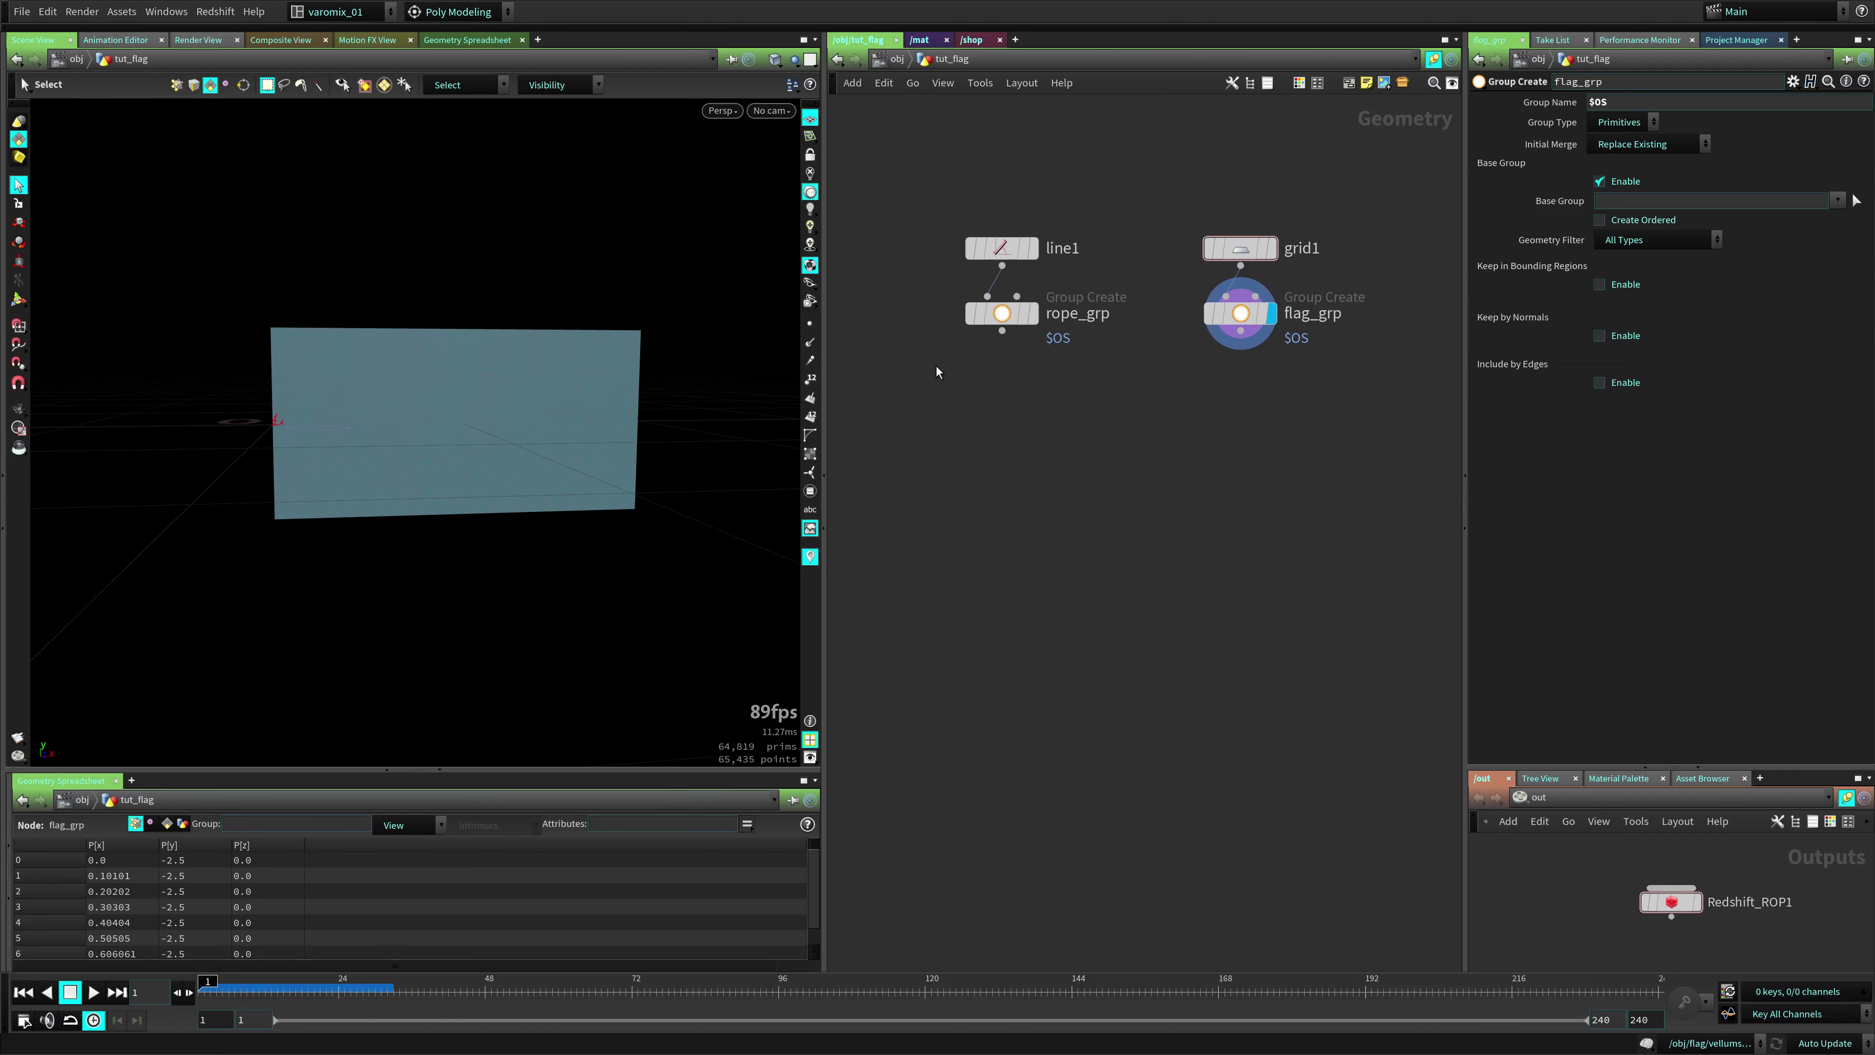
{"action": "left_click_drag", "start_coordinate": [928, 444], "coordinate": [1321, 299]}
Delete a mistakenly added MDD node, then merge rope_grp and flag_grp into merge1
{"action": "key", "text": "Tab"}
{"action": "type", "text": "m"}
{"action": "key", "text": "Return"}
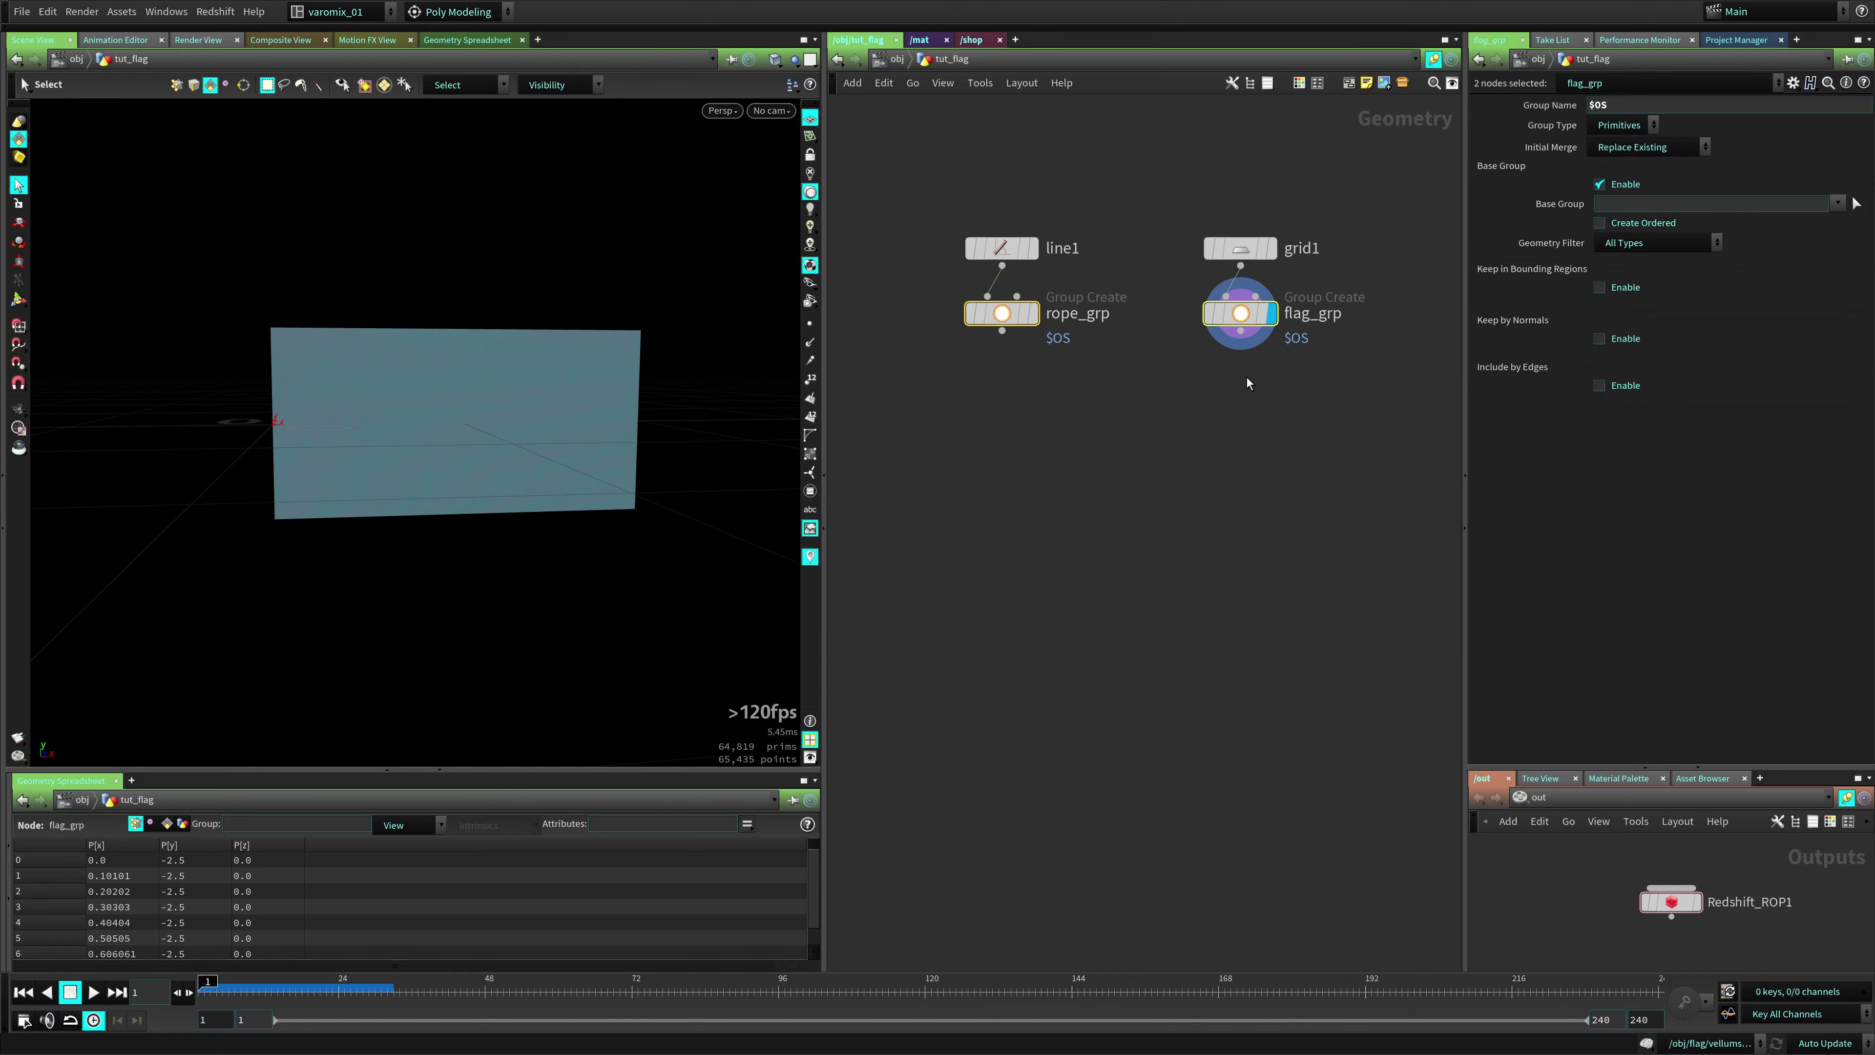
{"action": "left_click_drag", "start_coordinate": [1047, 527], "coordinate": [902, 386]}
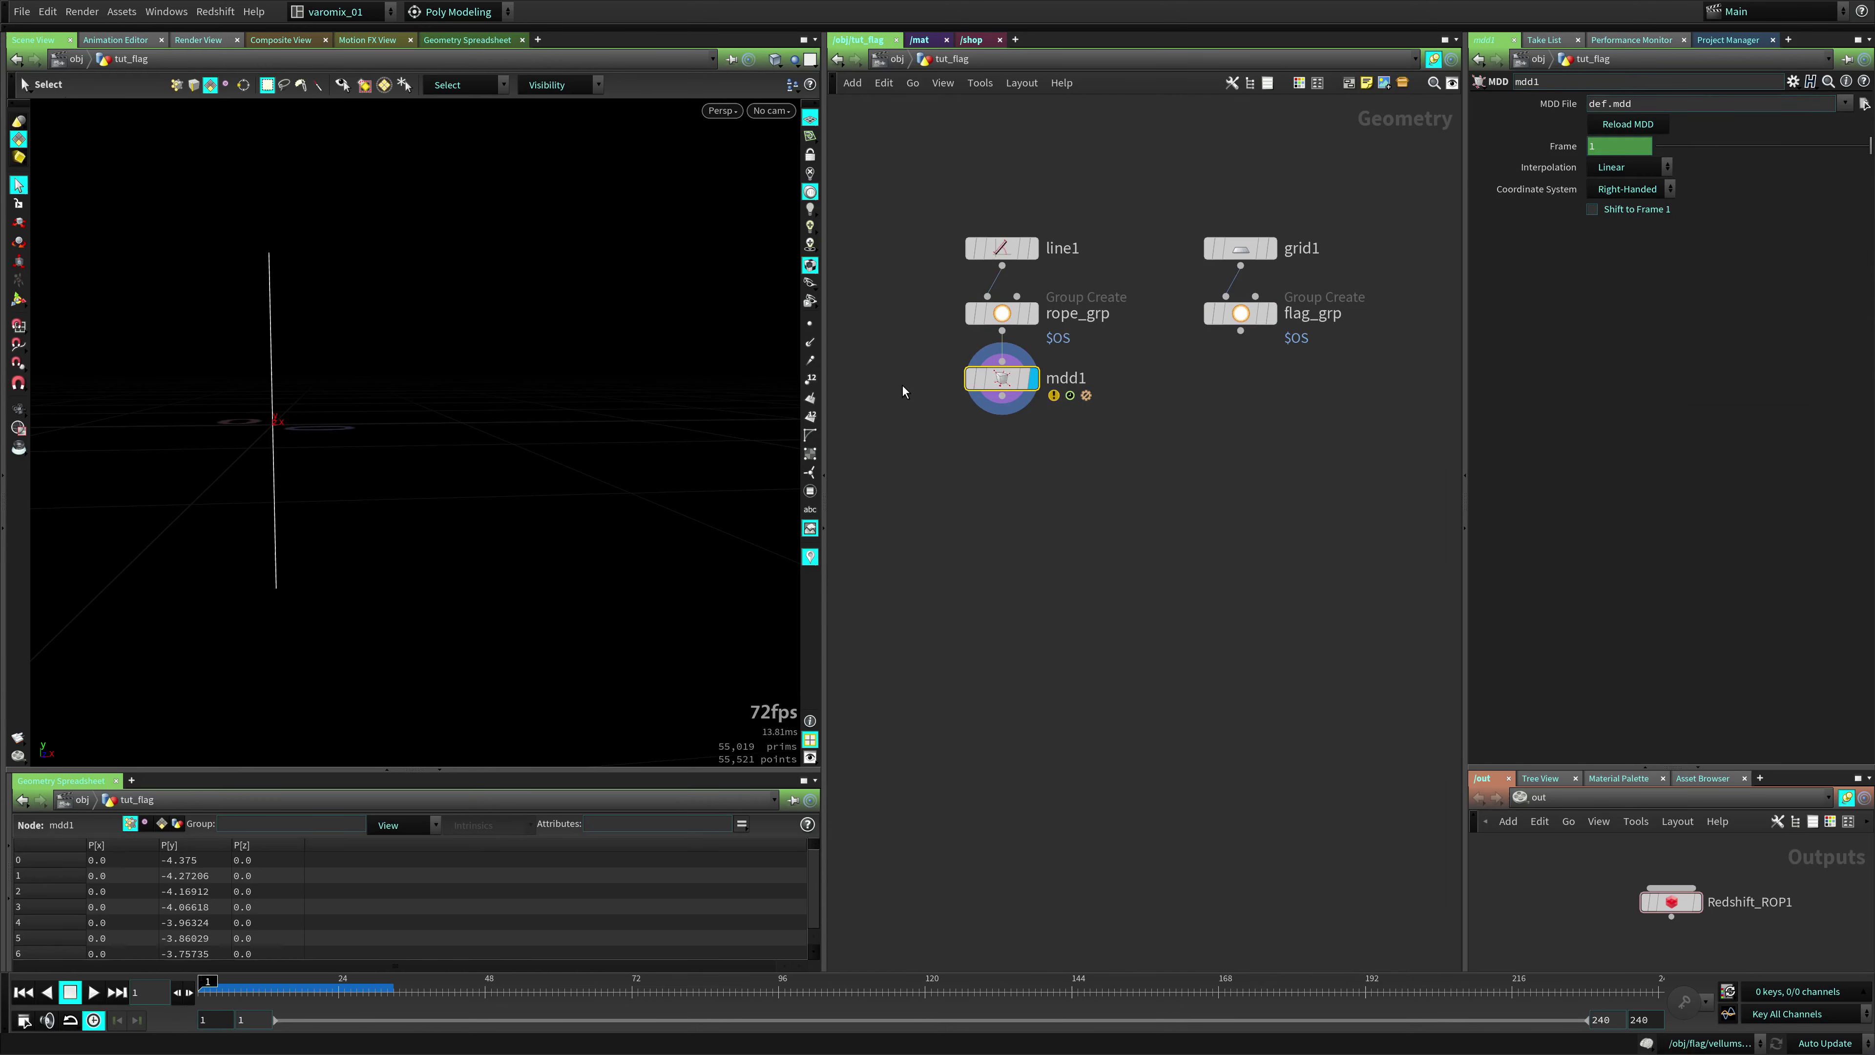
{"action": "key", "text": "Delete"}
{"action": "left_click_drag", "start_coordinate": [923, 273], "coordinate": [1318, 372]}
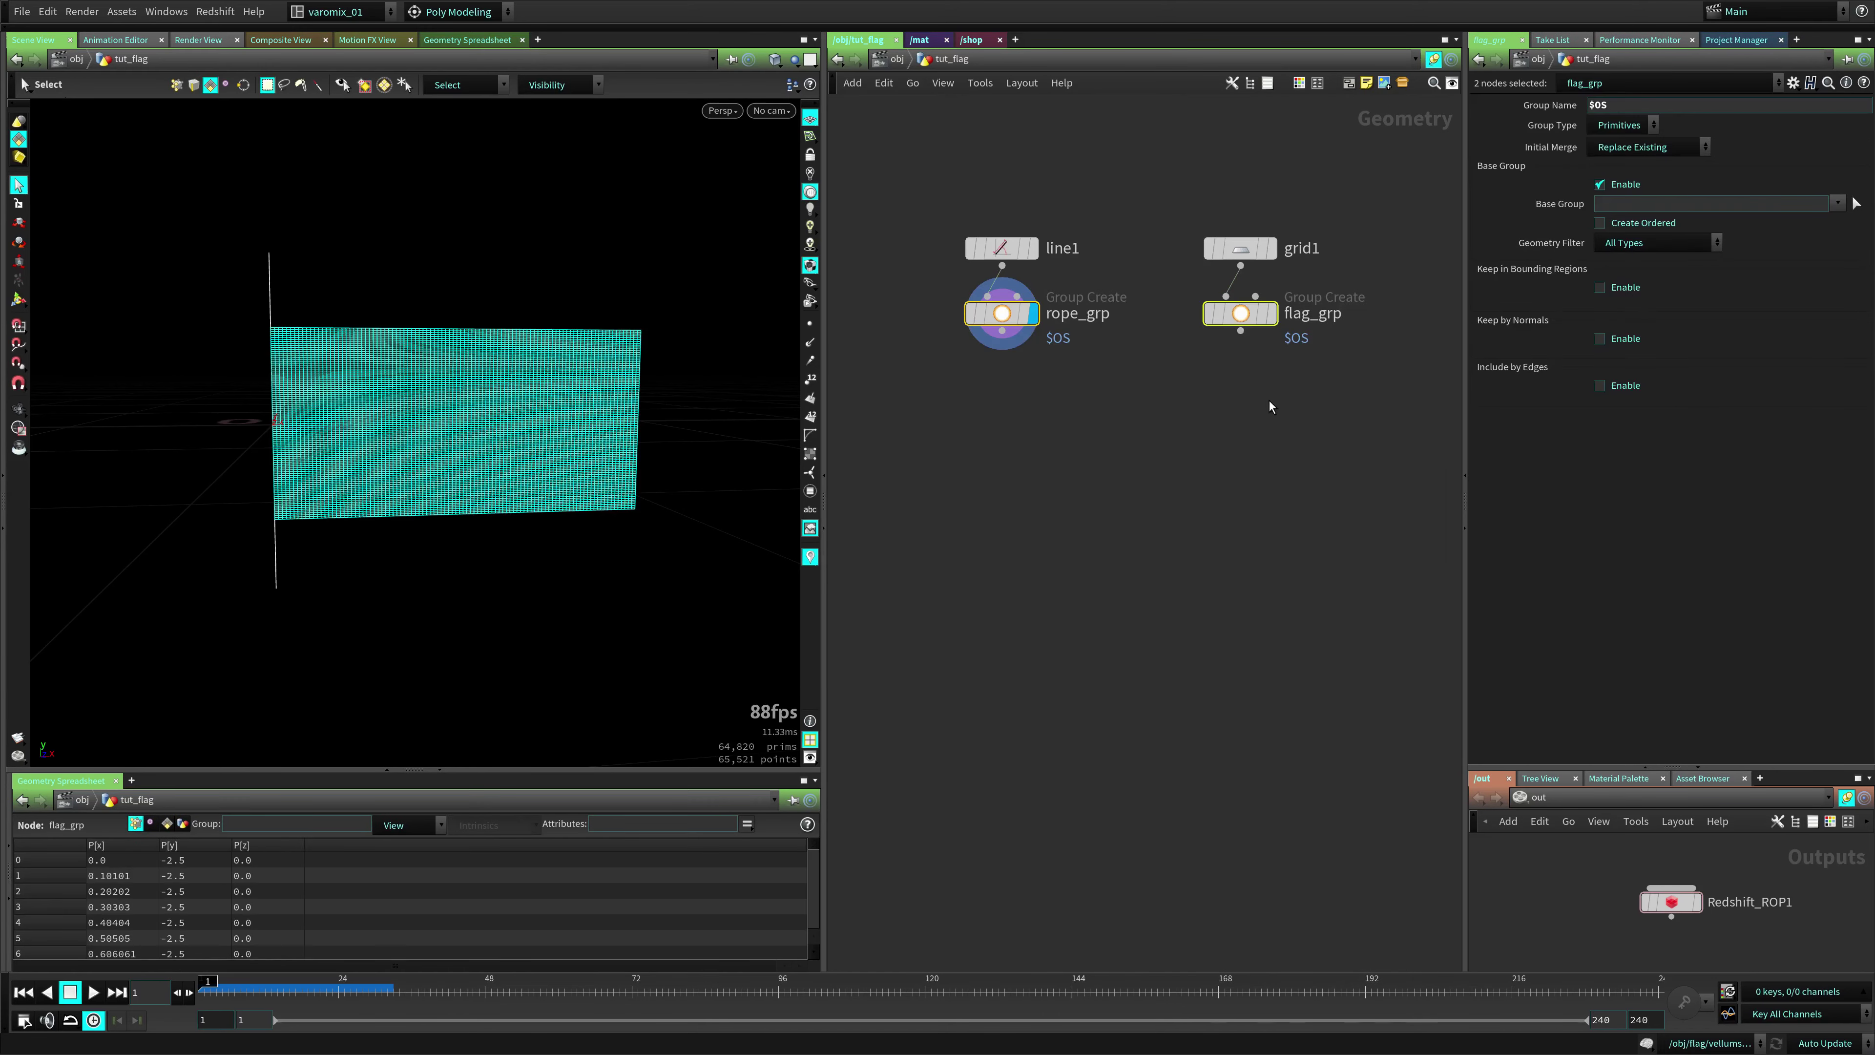
{"action": "key", "text": "Tab"}
{"action": "type", "text": "merge"}
{"action": "key", "text": "Return"}
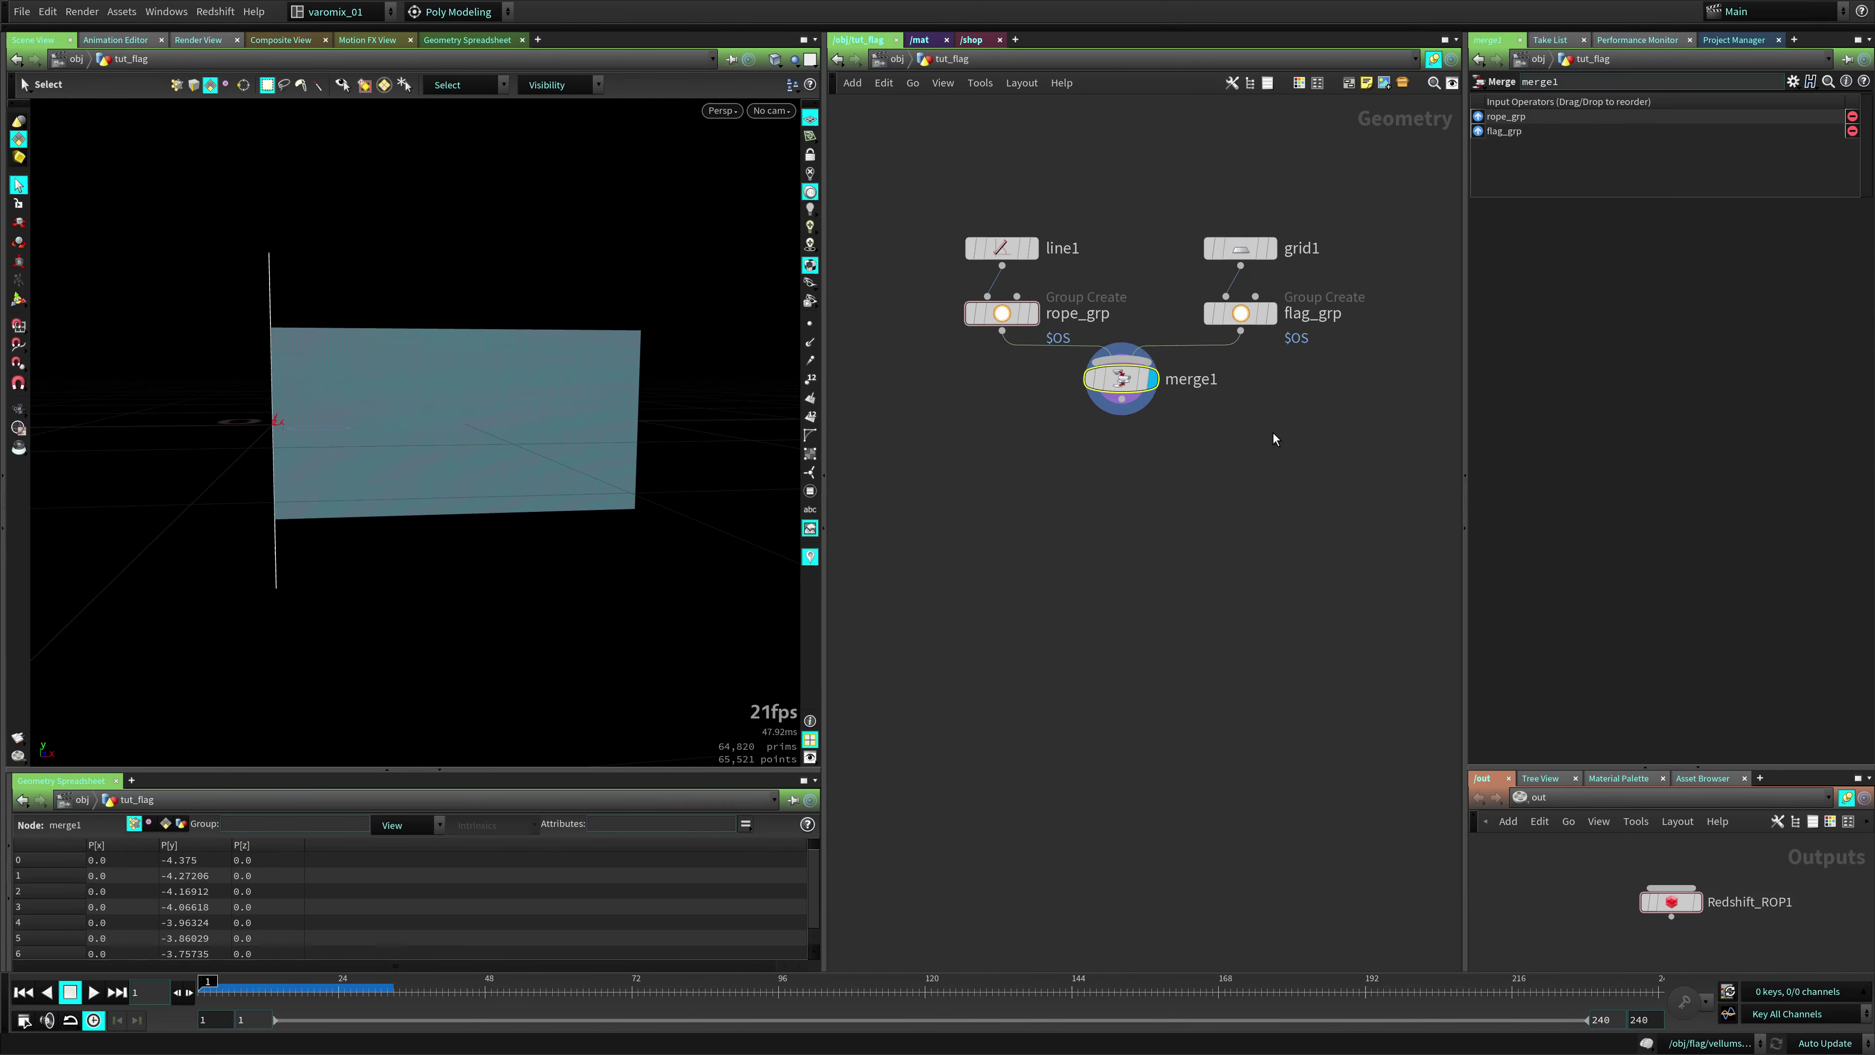
{"action": "left_click_drag", "start_coordinate": [1120, 378], "coordinate": [1128, 426]}
{"action": "middle_click_drag", "start_coordinate": [1087, 557], "coordinate": [1077, 501]}
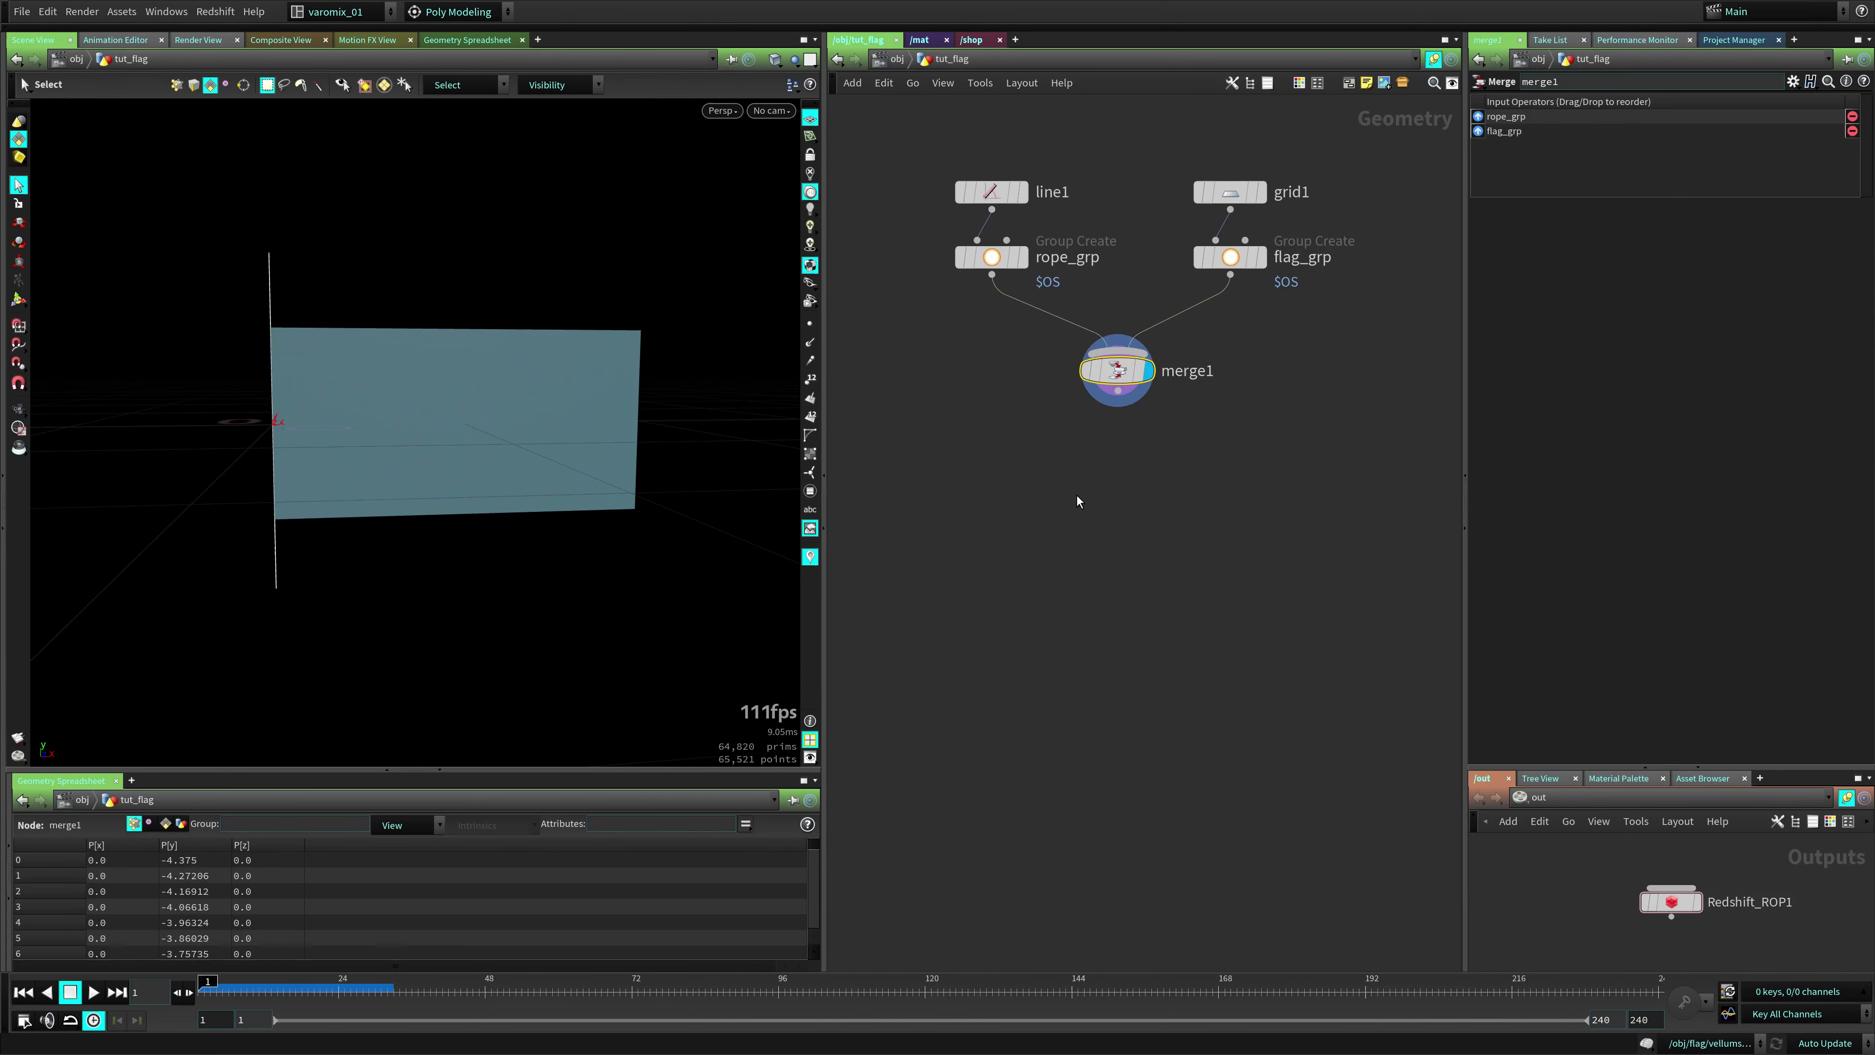
{"action": "scroll", "coordinate": [1082, 251], "scroll_direction": "up", "scroll_amount": 2}
Add a Vellum Constraints node below merge1
{"action": "key", "text": "Tab"}
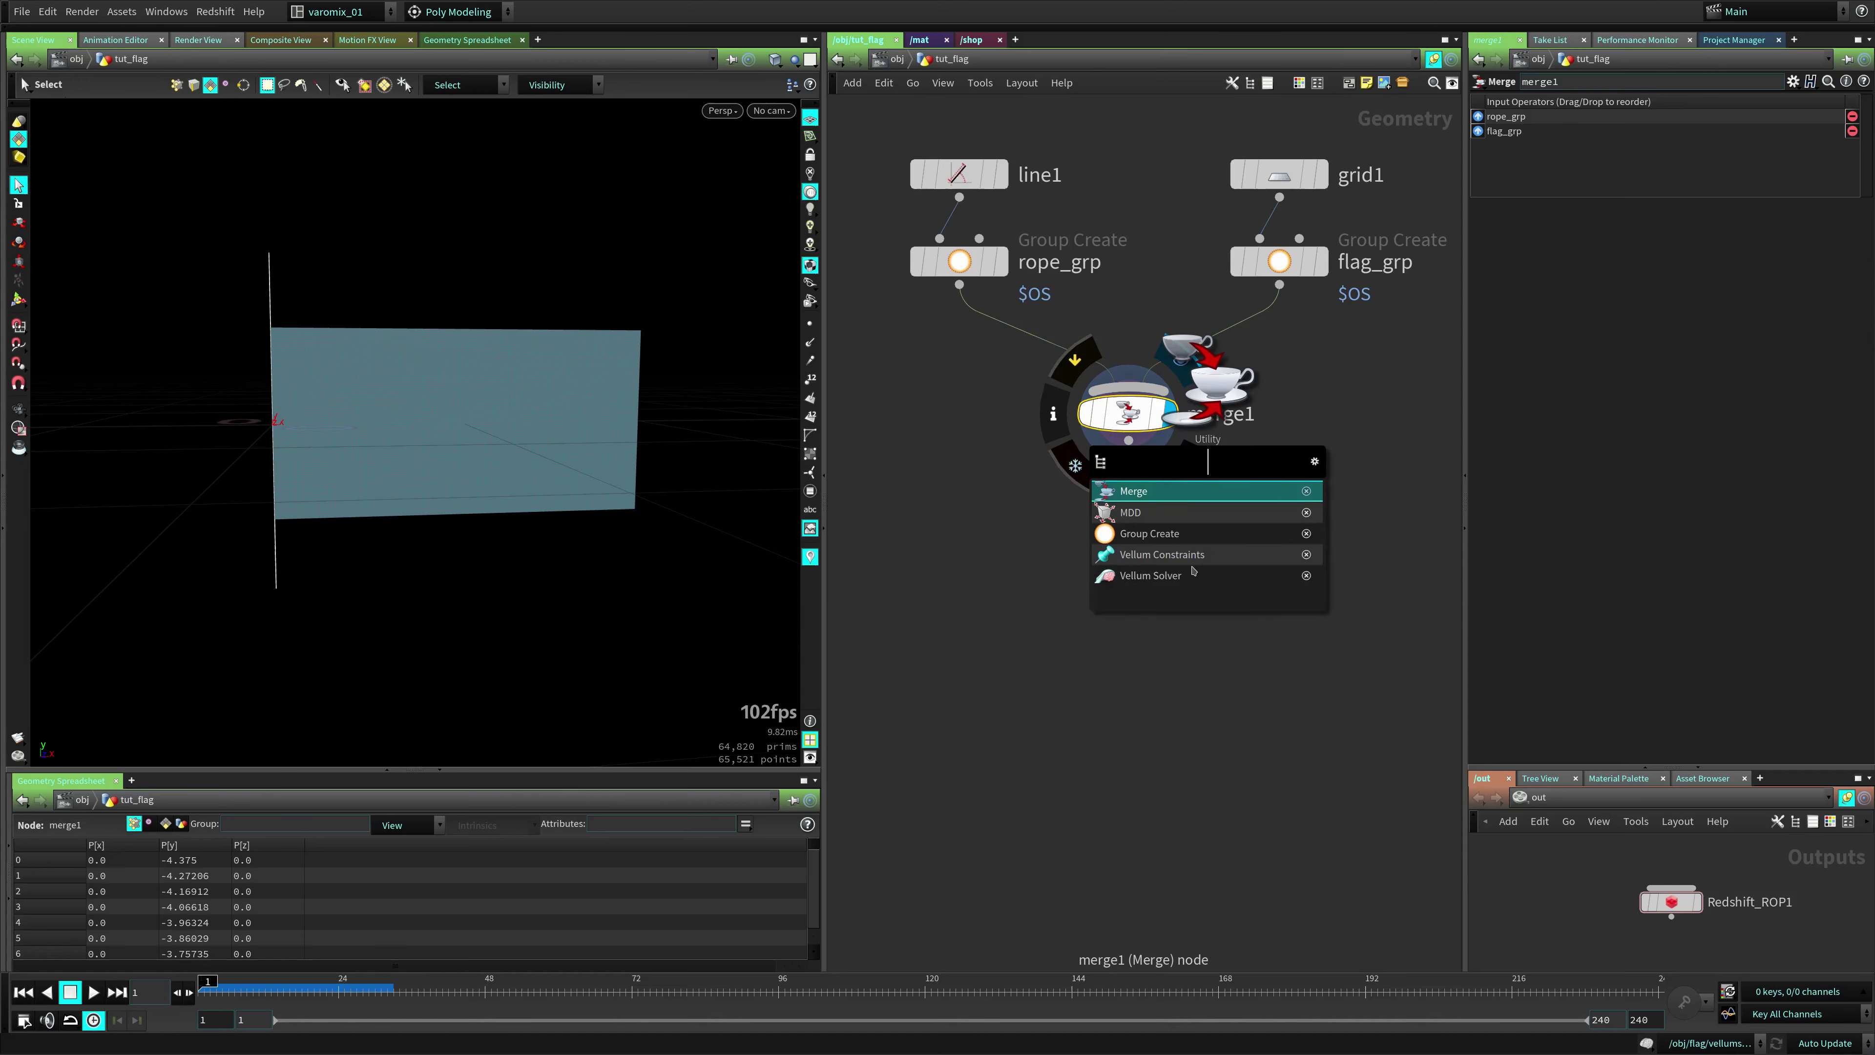
{"action": "type", "text": "ve"}
{"action": "key", "text": "BackSpace"}
{"action": "type", "text": "c"}
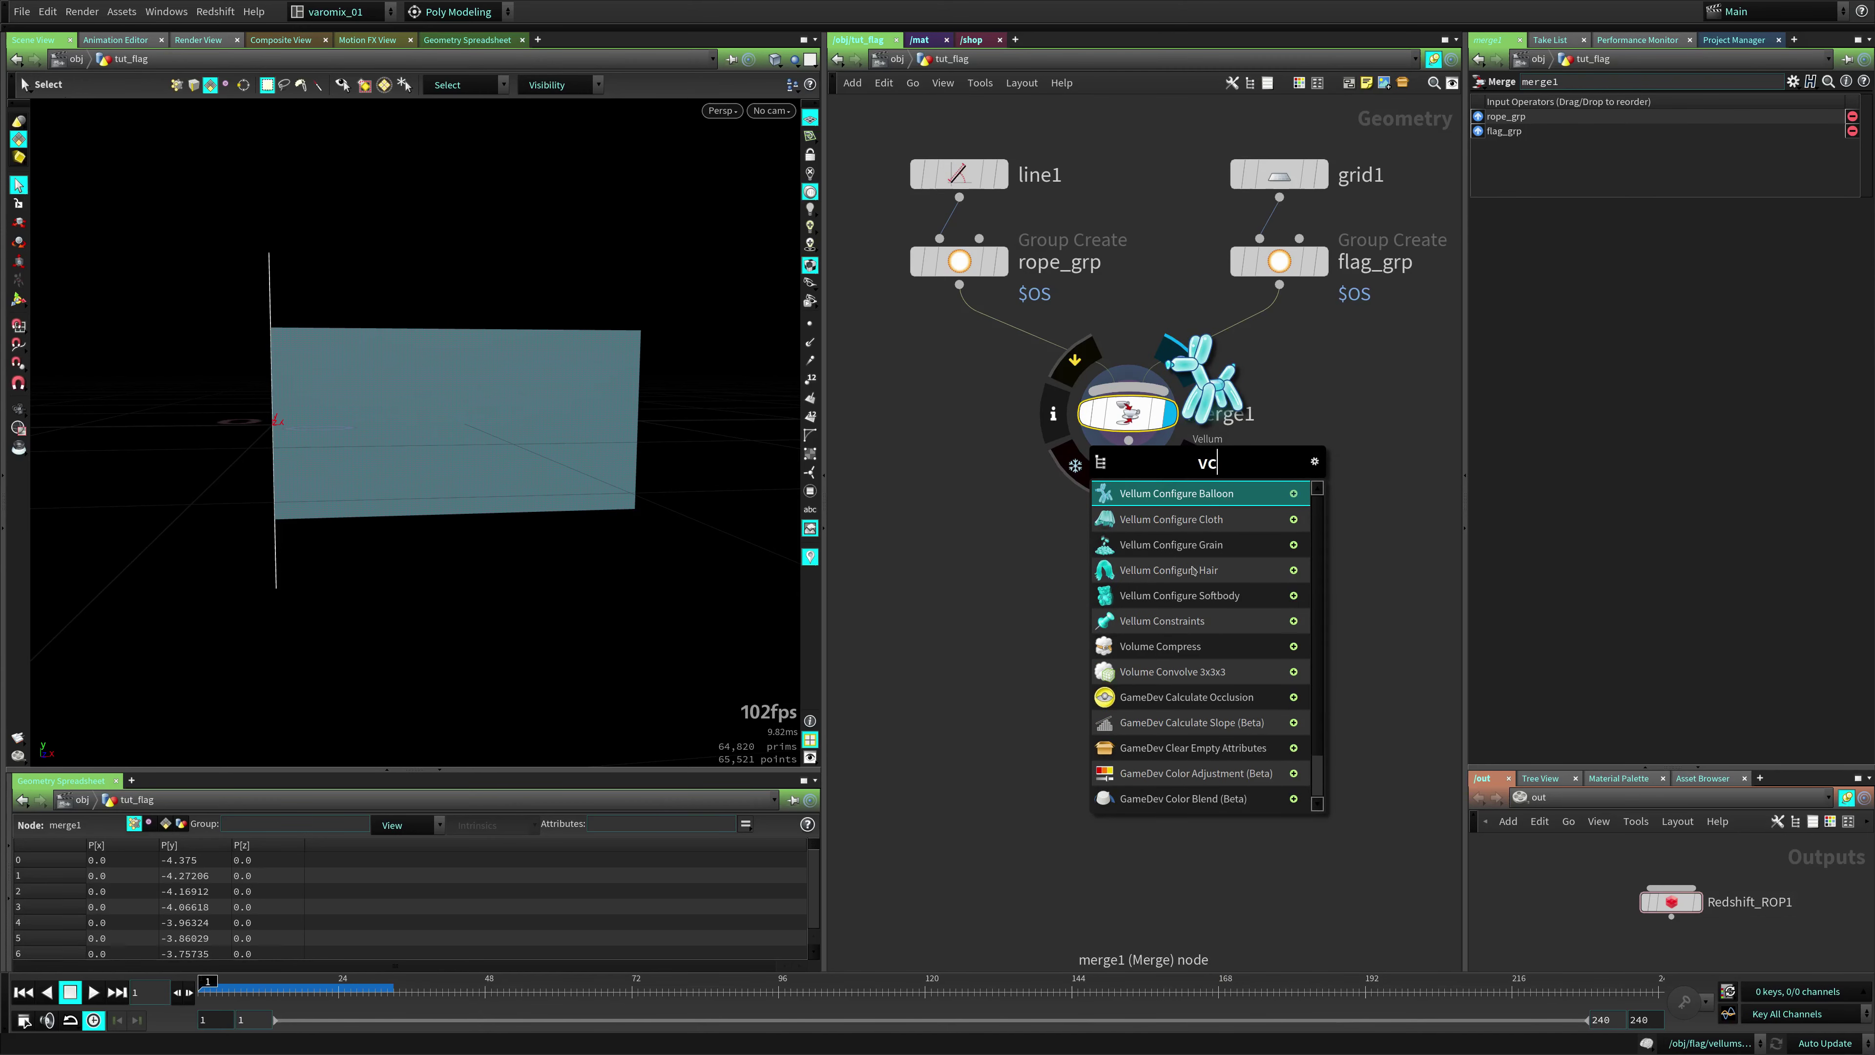
{"action": "left_click", "coordinate": [1161, 621]}
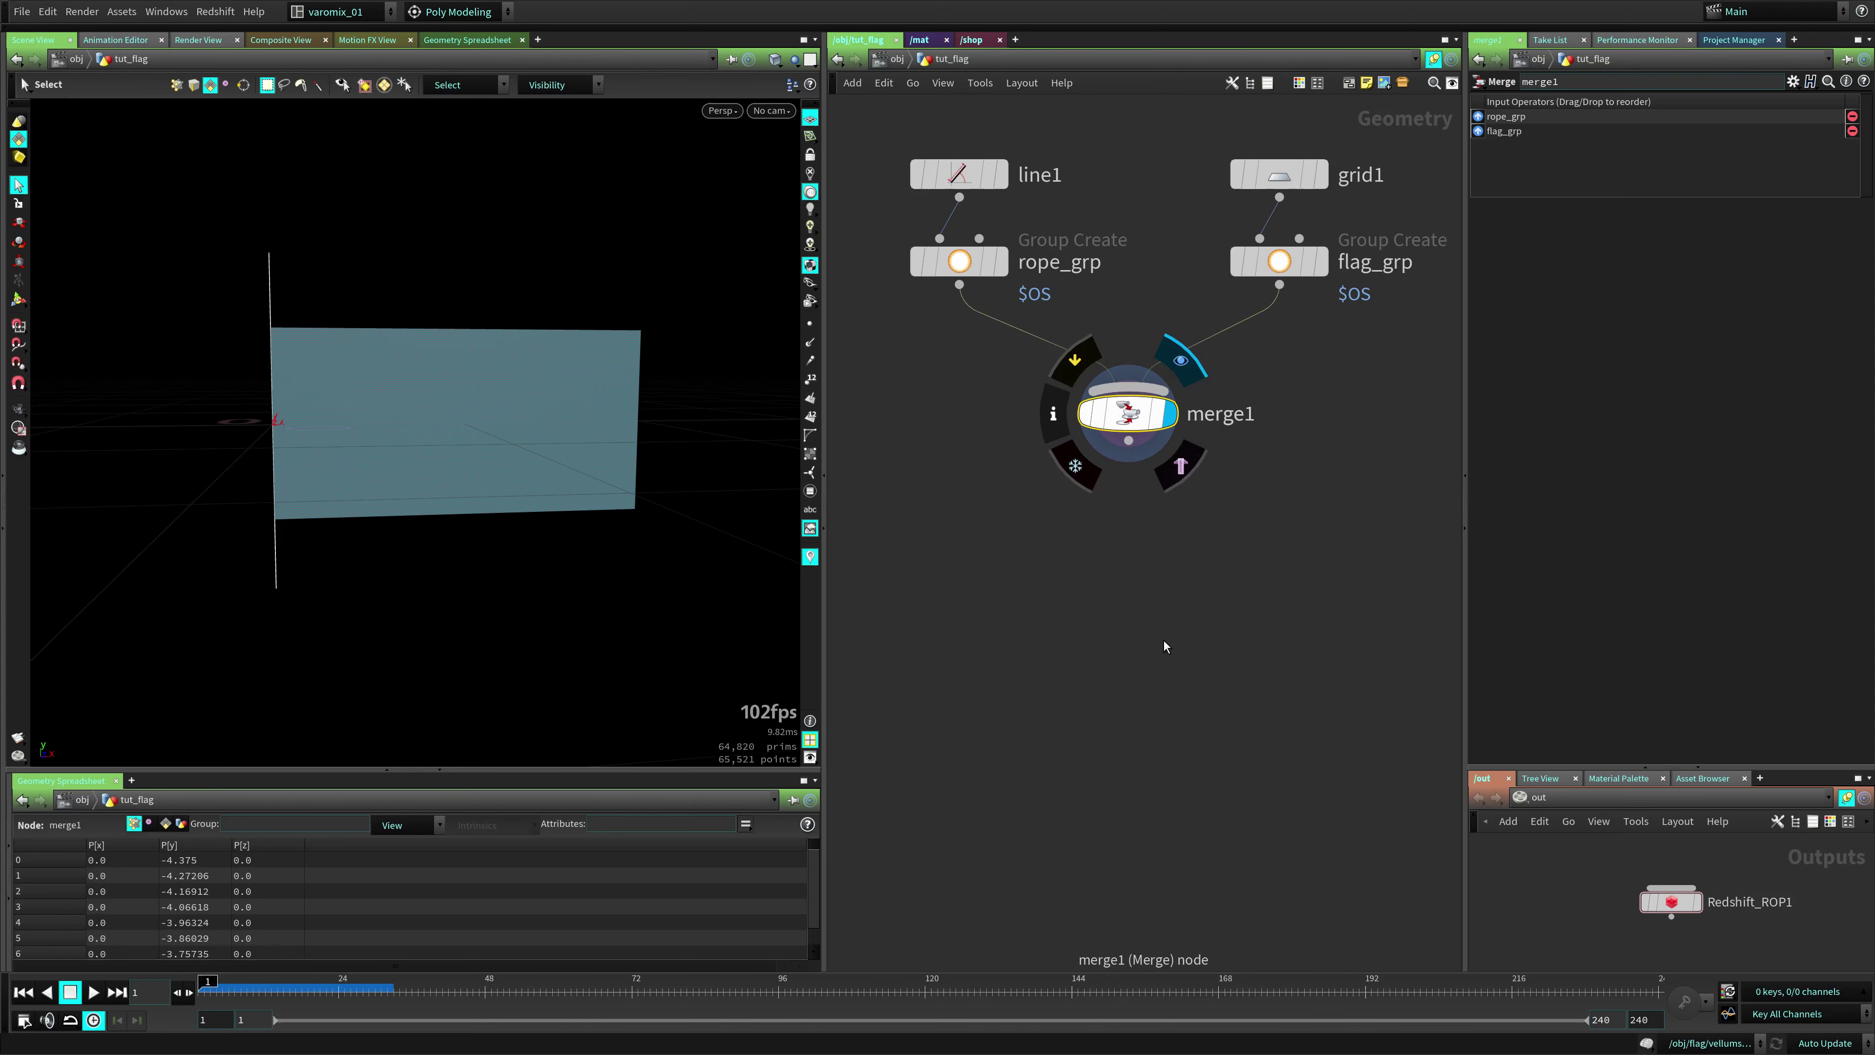
{"action": "left_click", "coordinate": [1128, 517]}
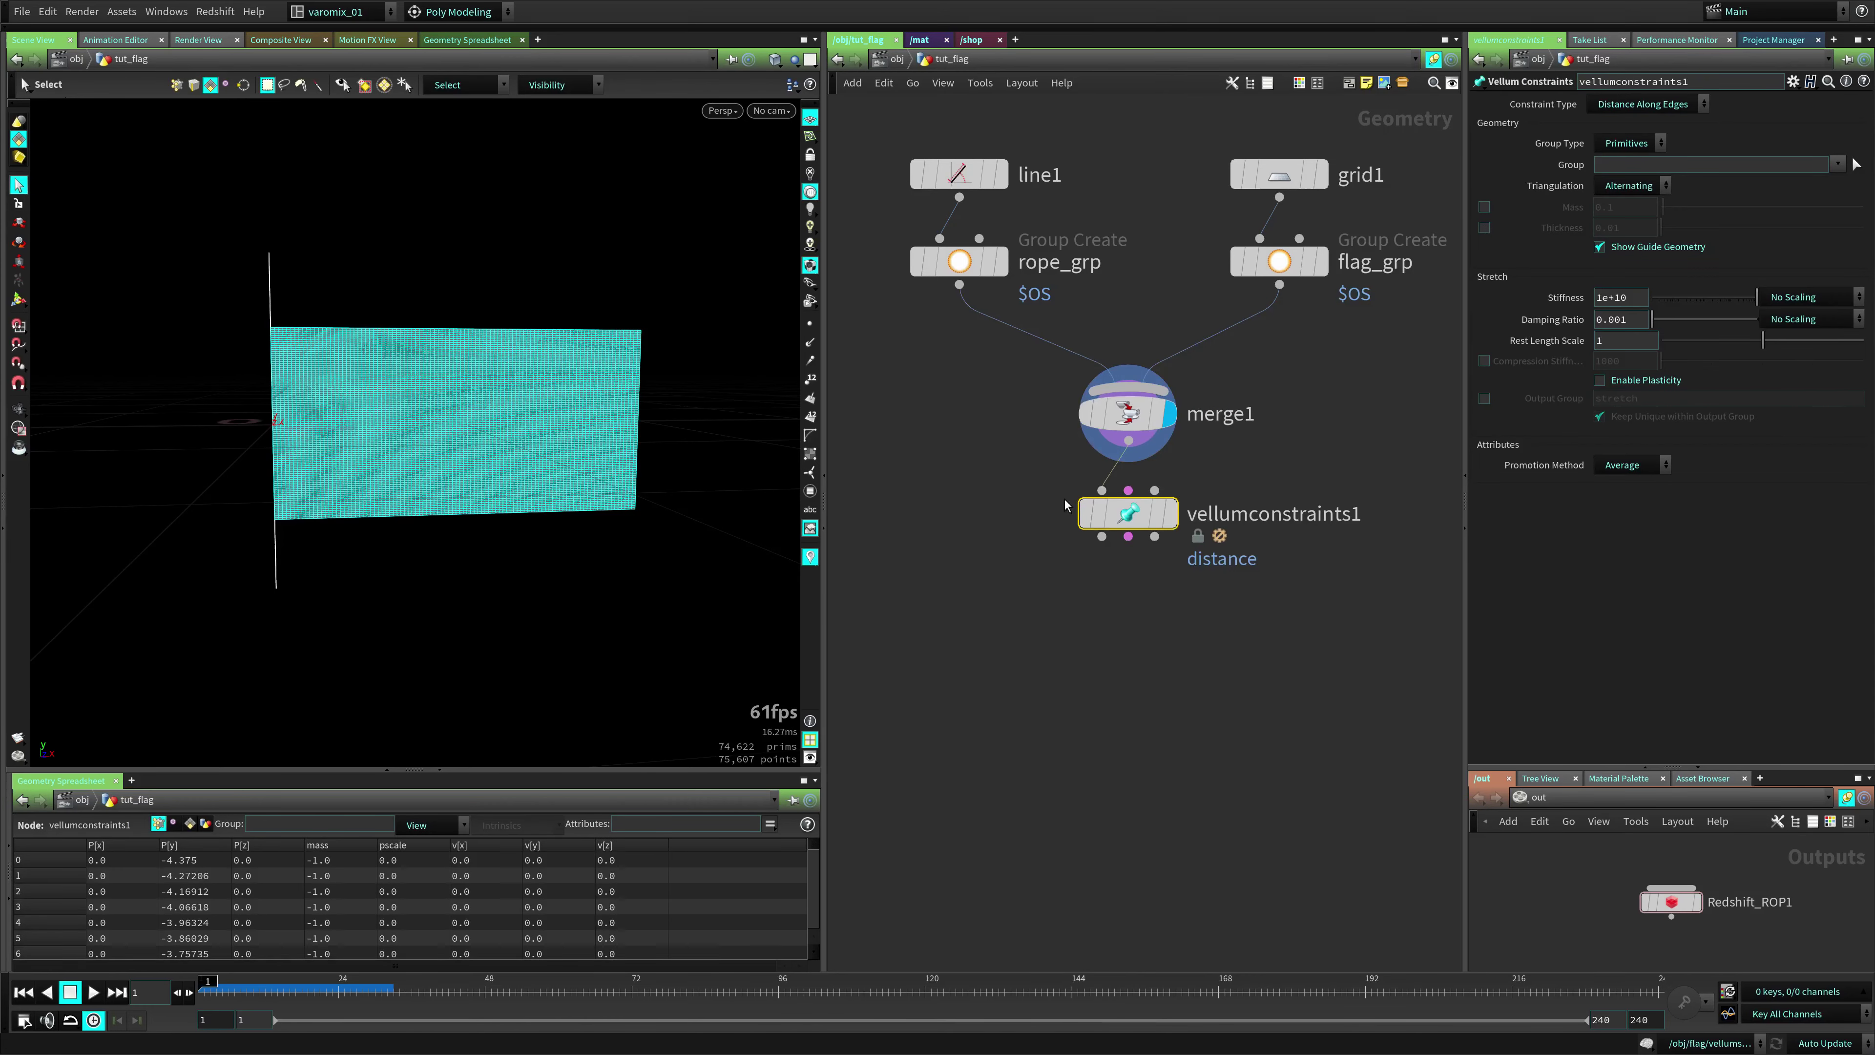
{"action": "middle_click_drag", "start_coordinate": [1150, 571], "coordinate": [1021, 545]}
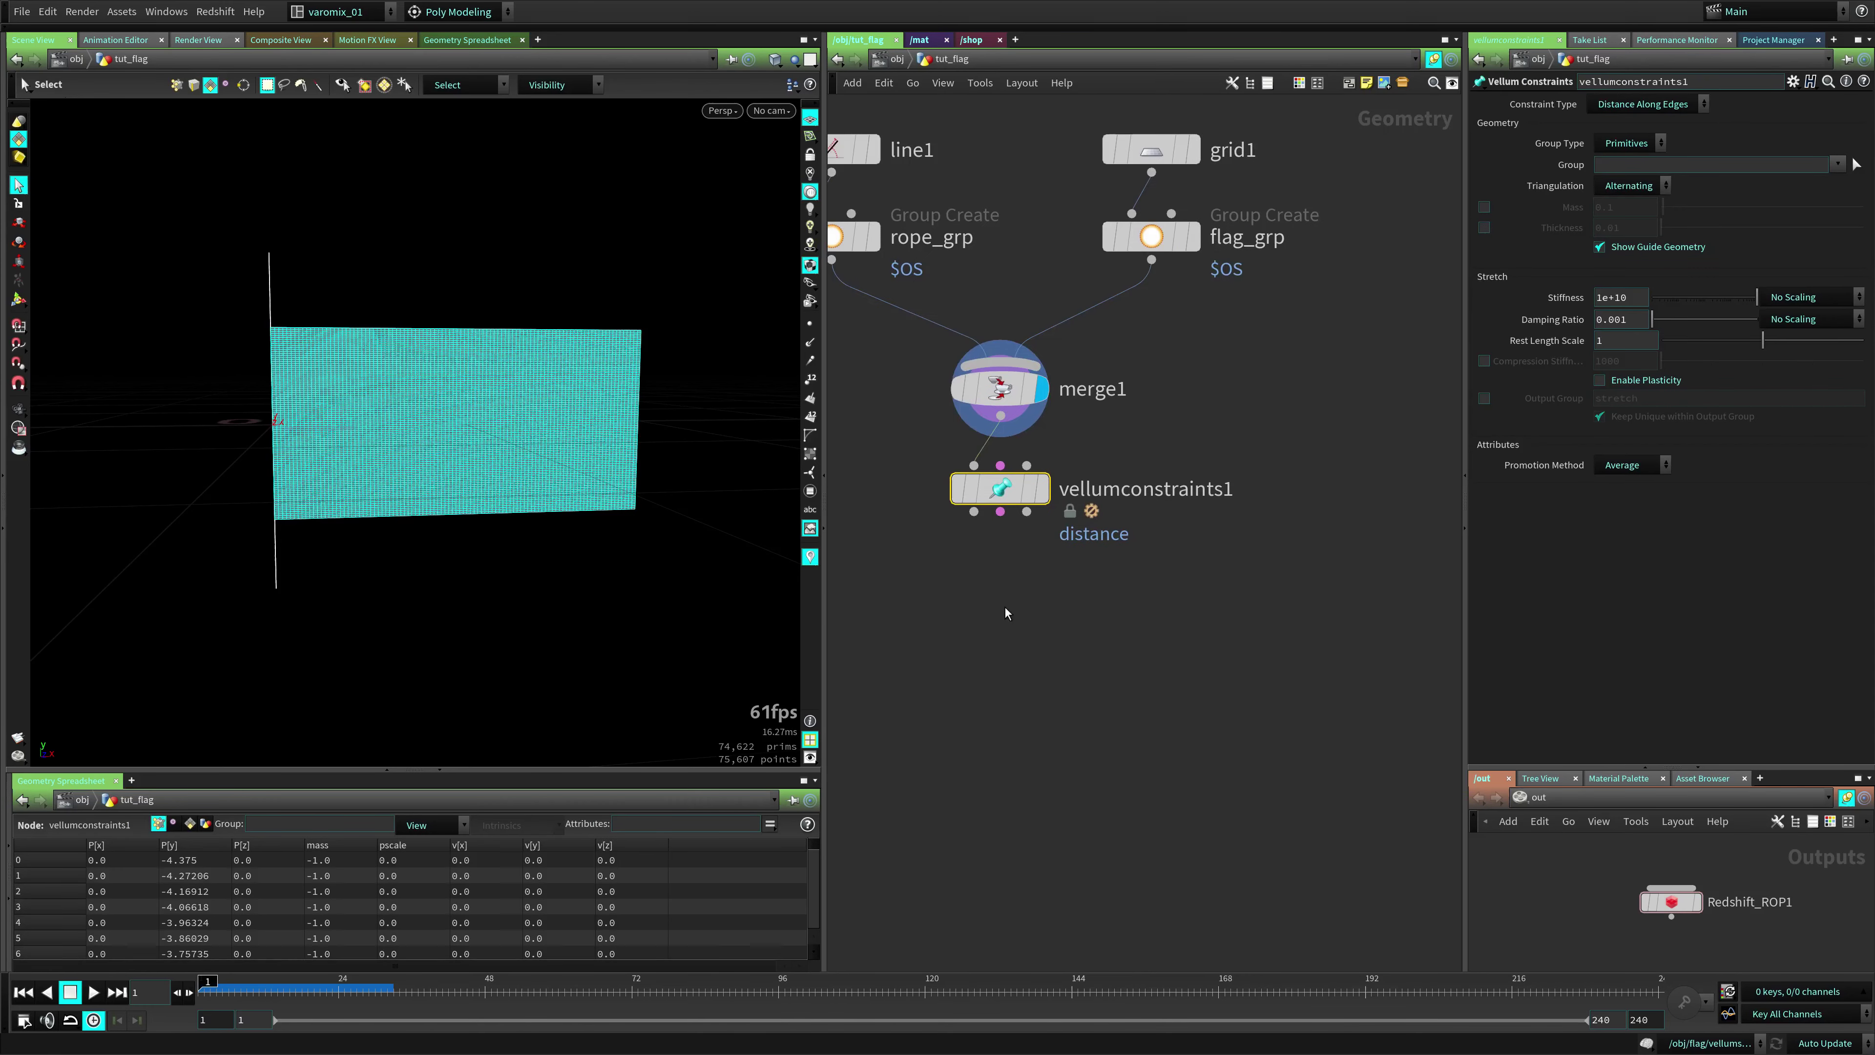
Set the constraint type to String and restrict it to the rope_grp group
{"action": "left_click", "coordinate": [1682, 105]}
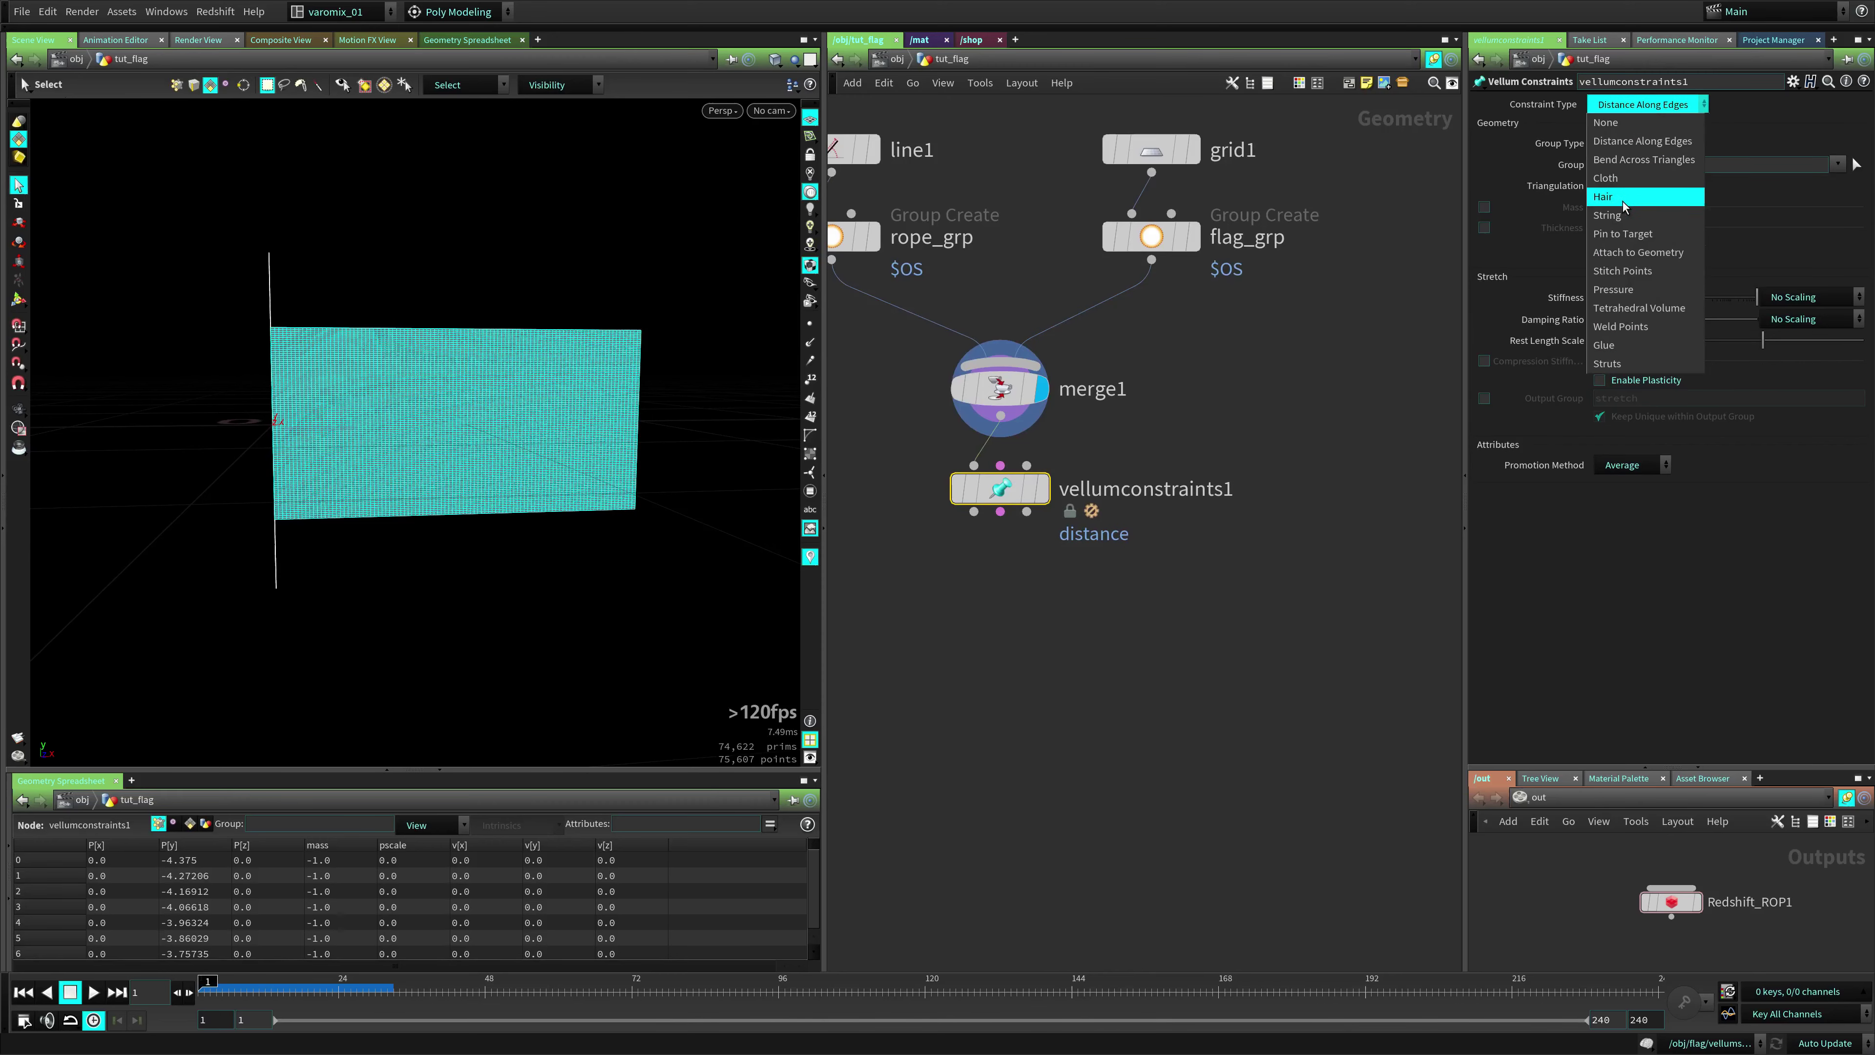
{"action": "left_click", "coordinate": [1640, 216]}
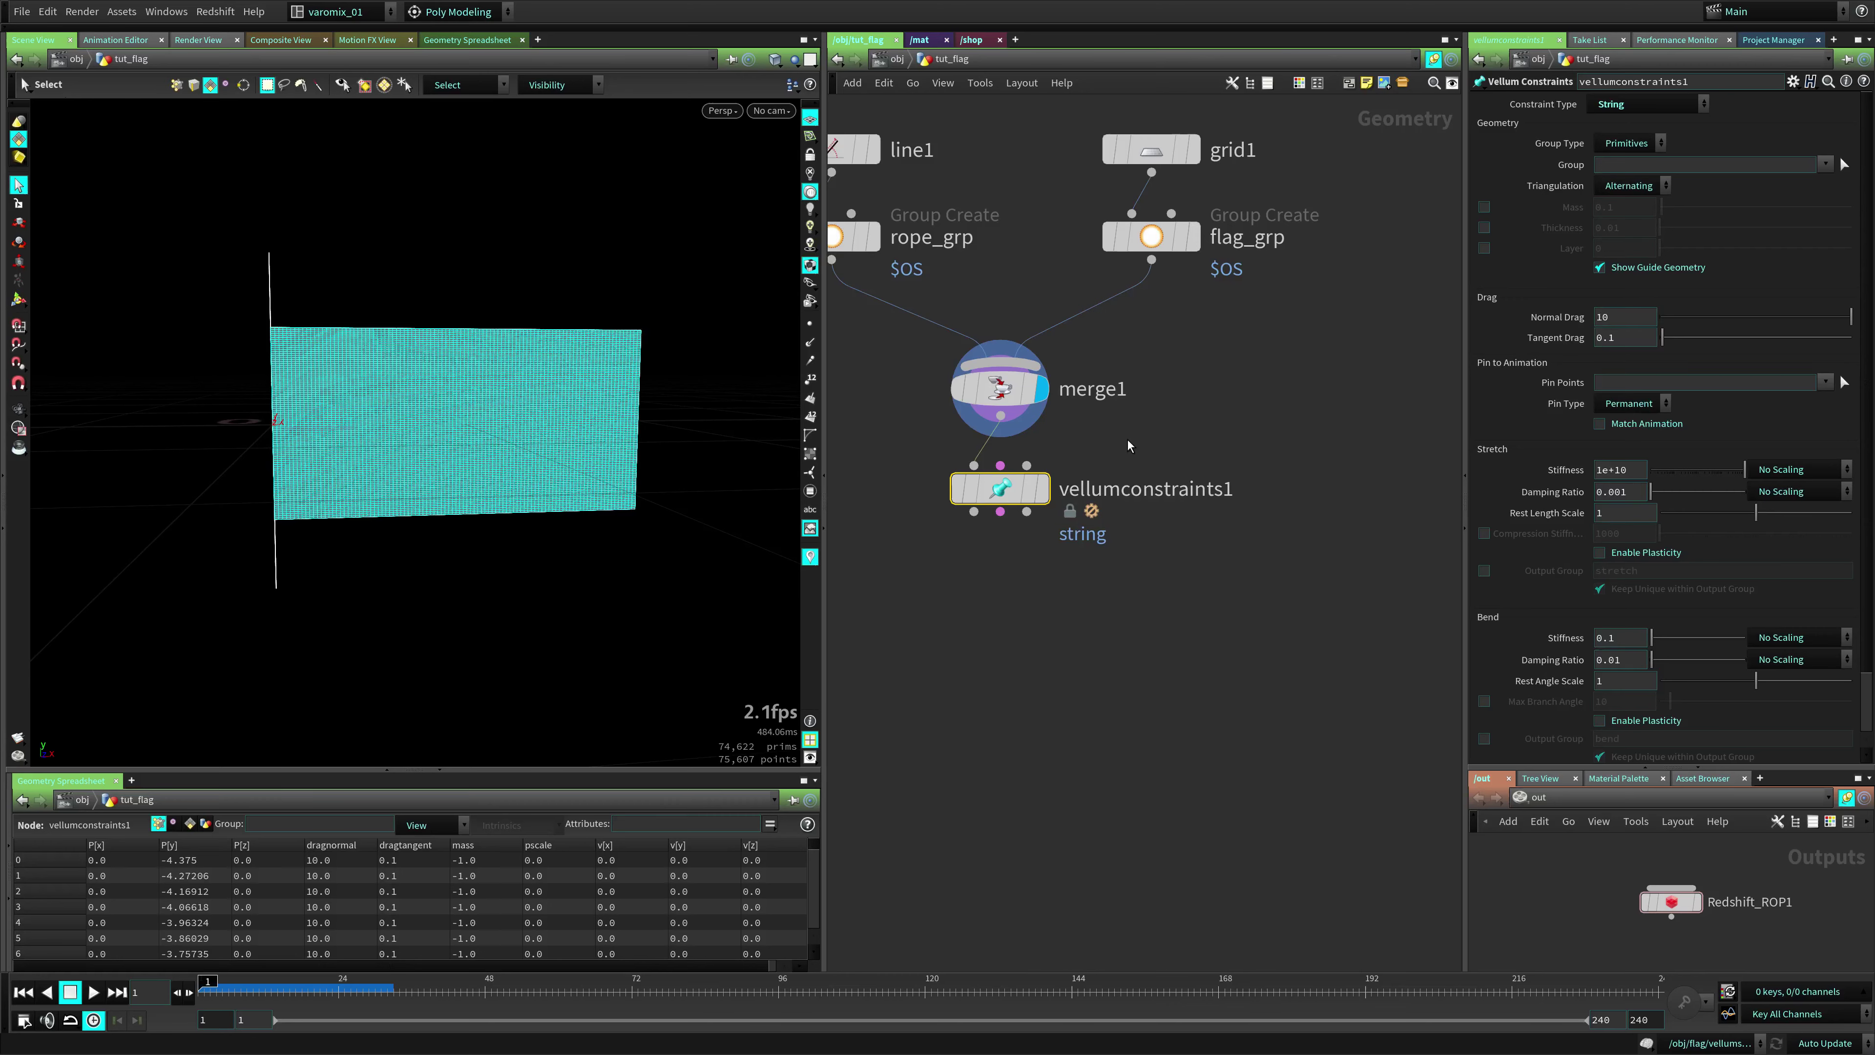
{"action": "key", "text": "h"}
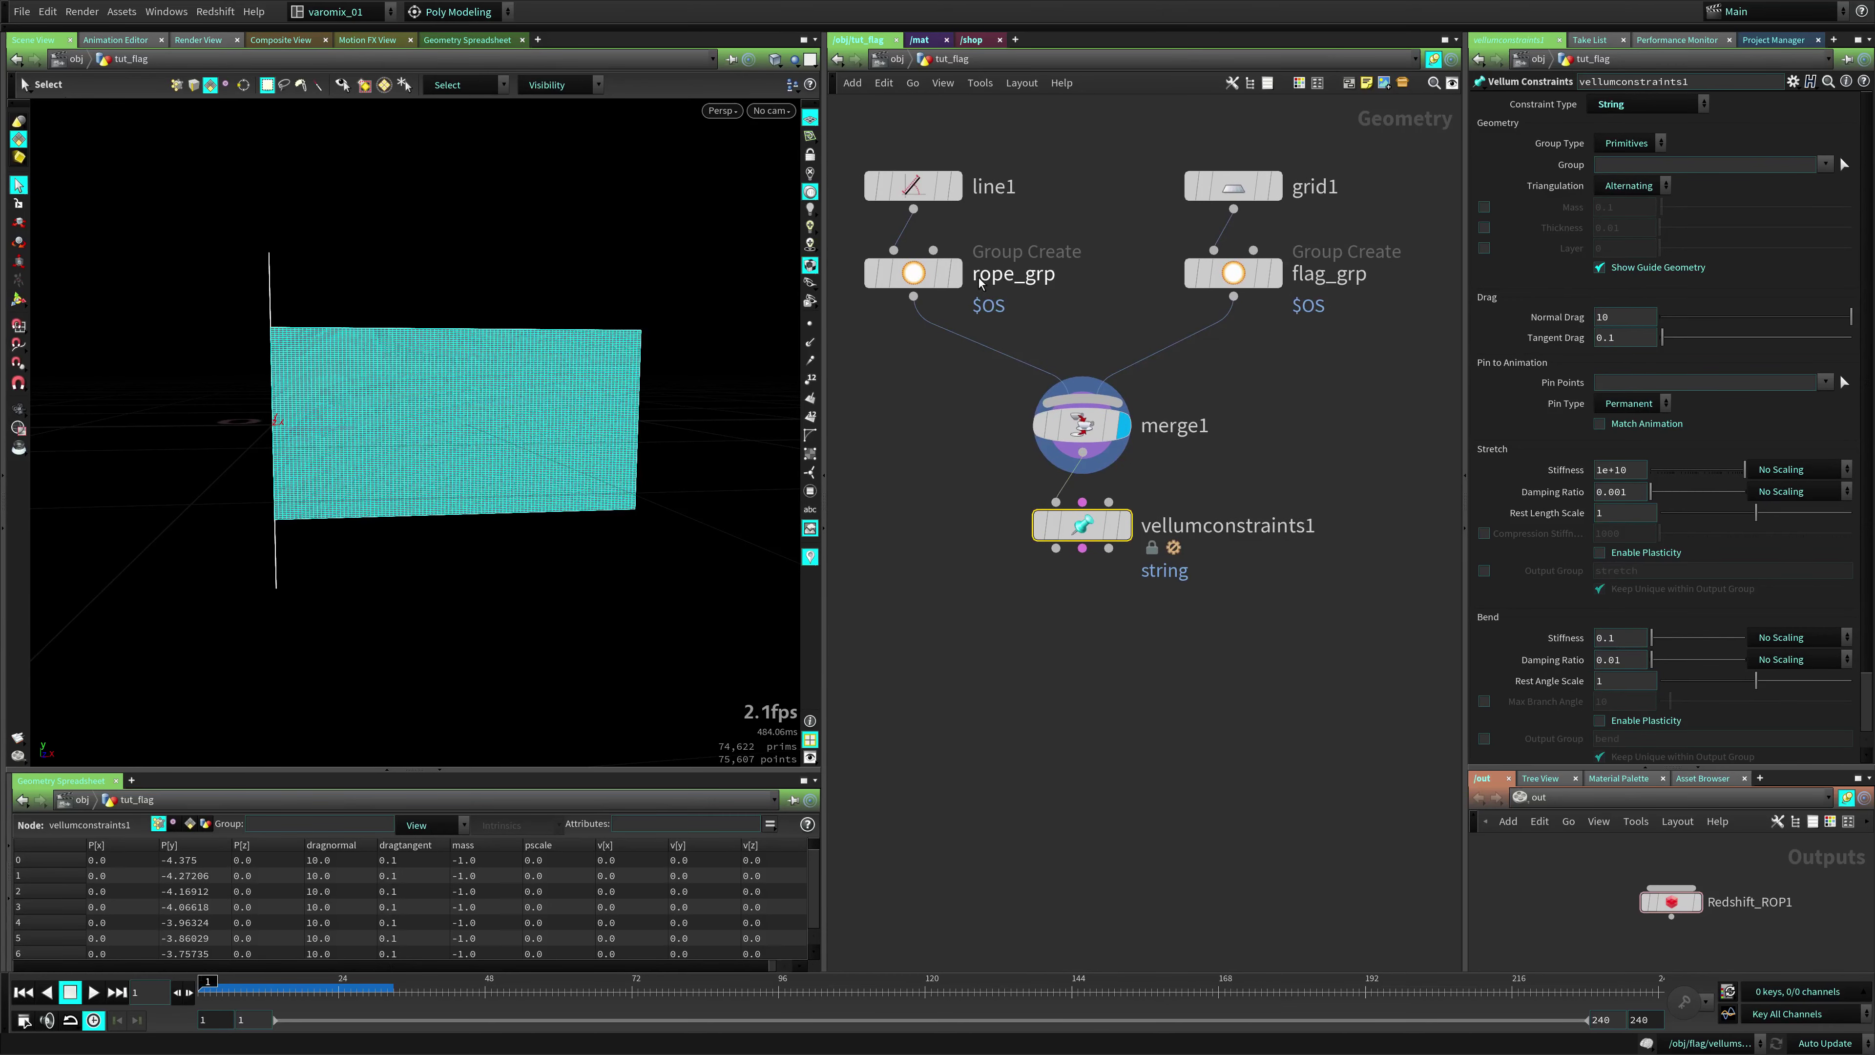
{"action": "mouse_move", "coordinate": [1075, 487]}
{"action": "left_click", "coordinate": [1825, 163]}
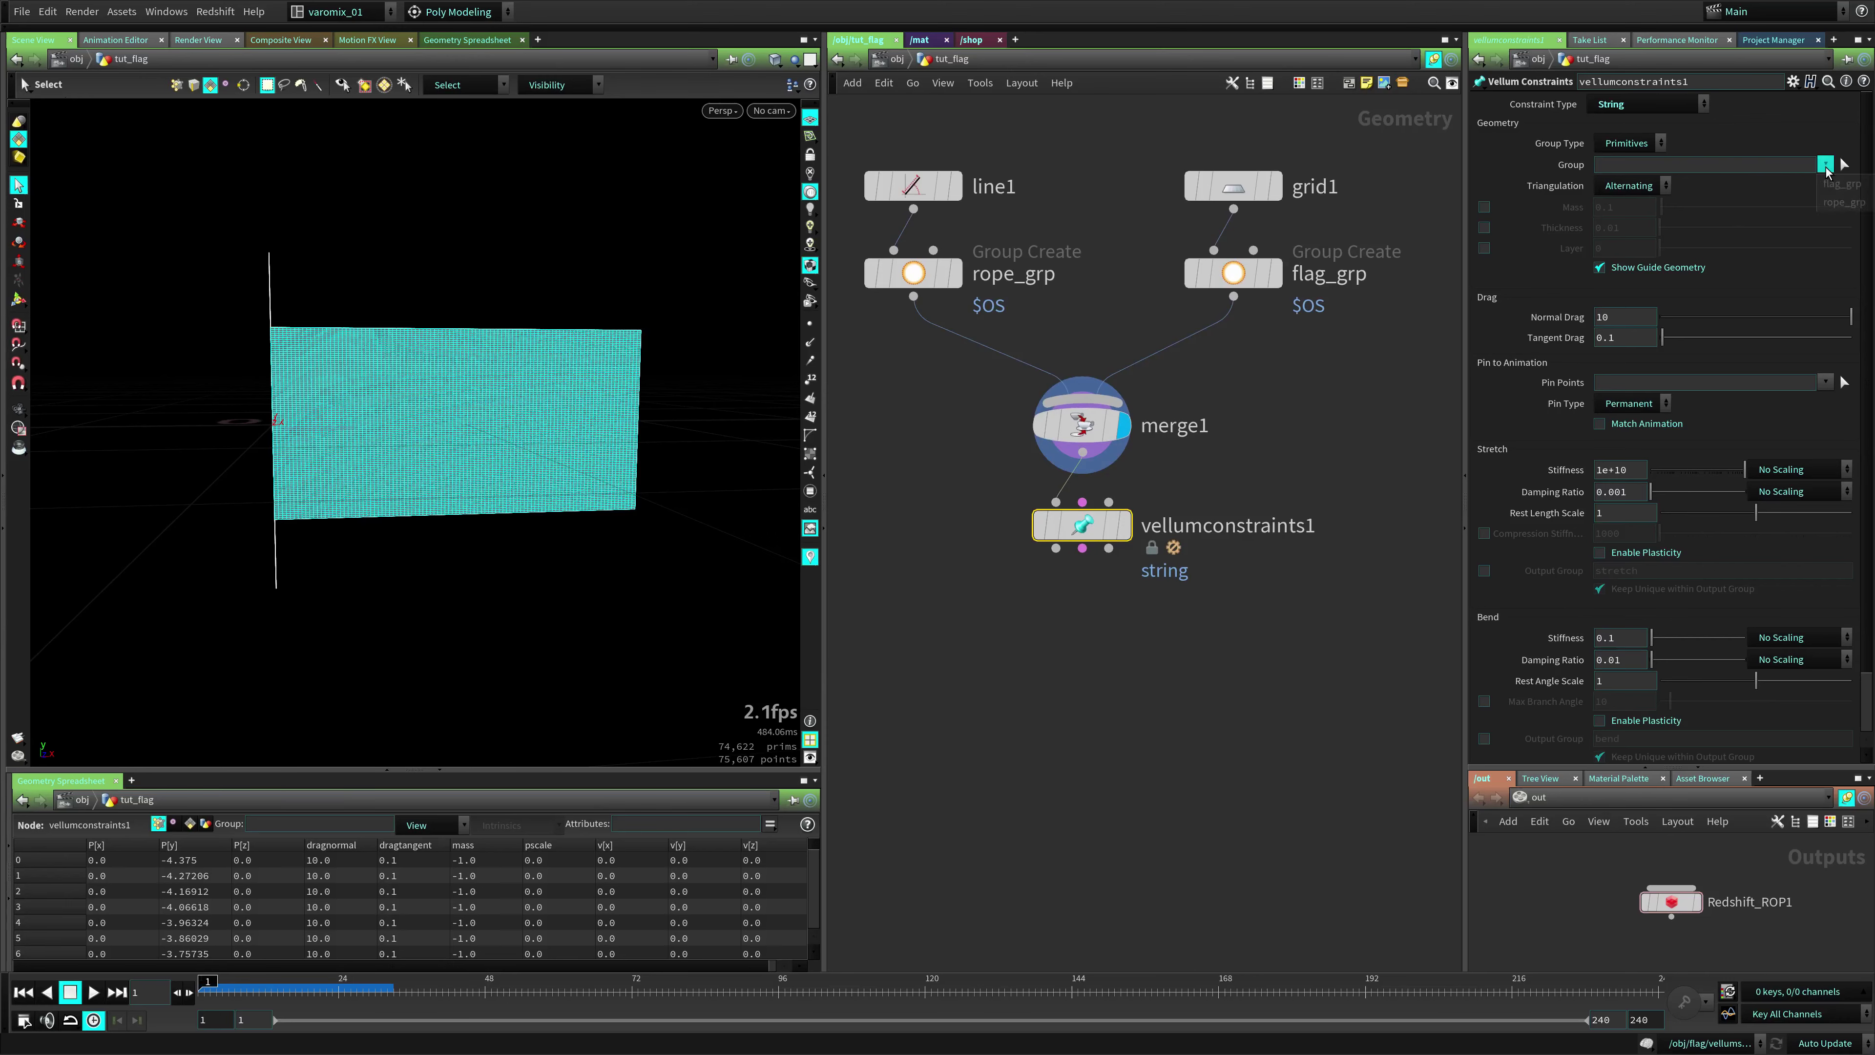
{"action": "left_click", "coordinate": [1846, 203]}
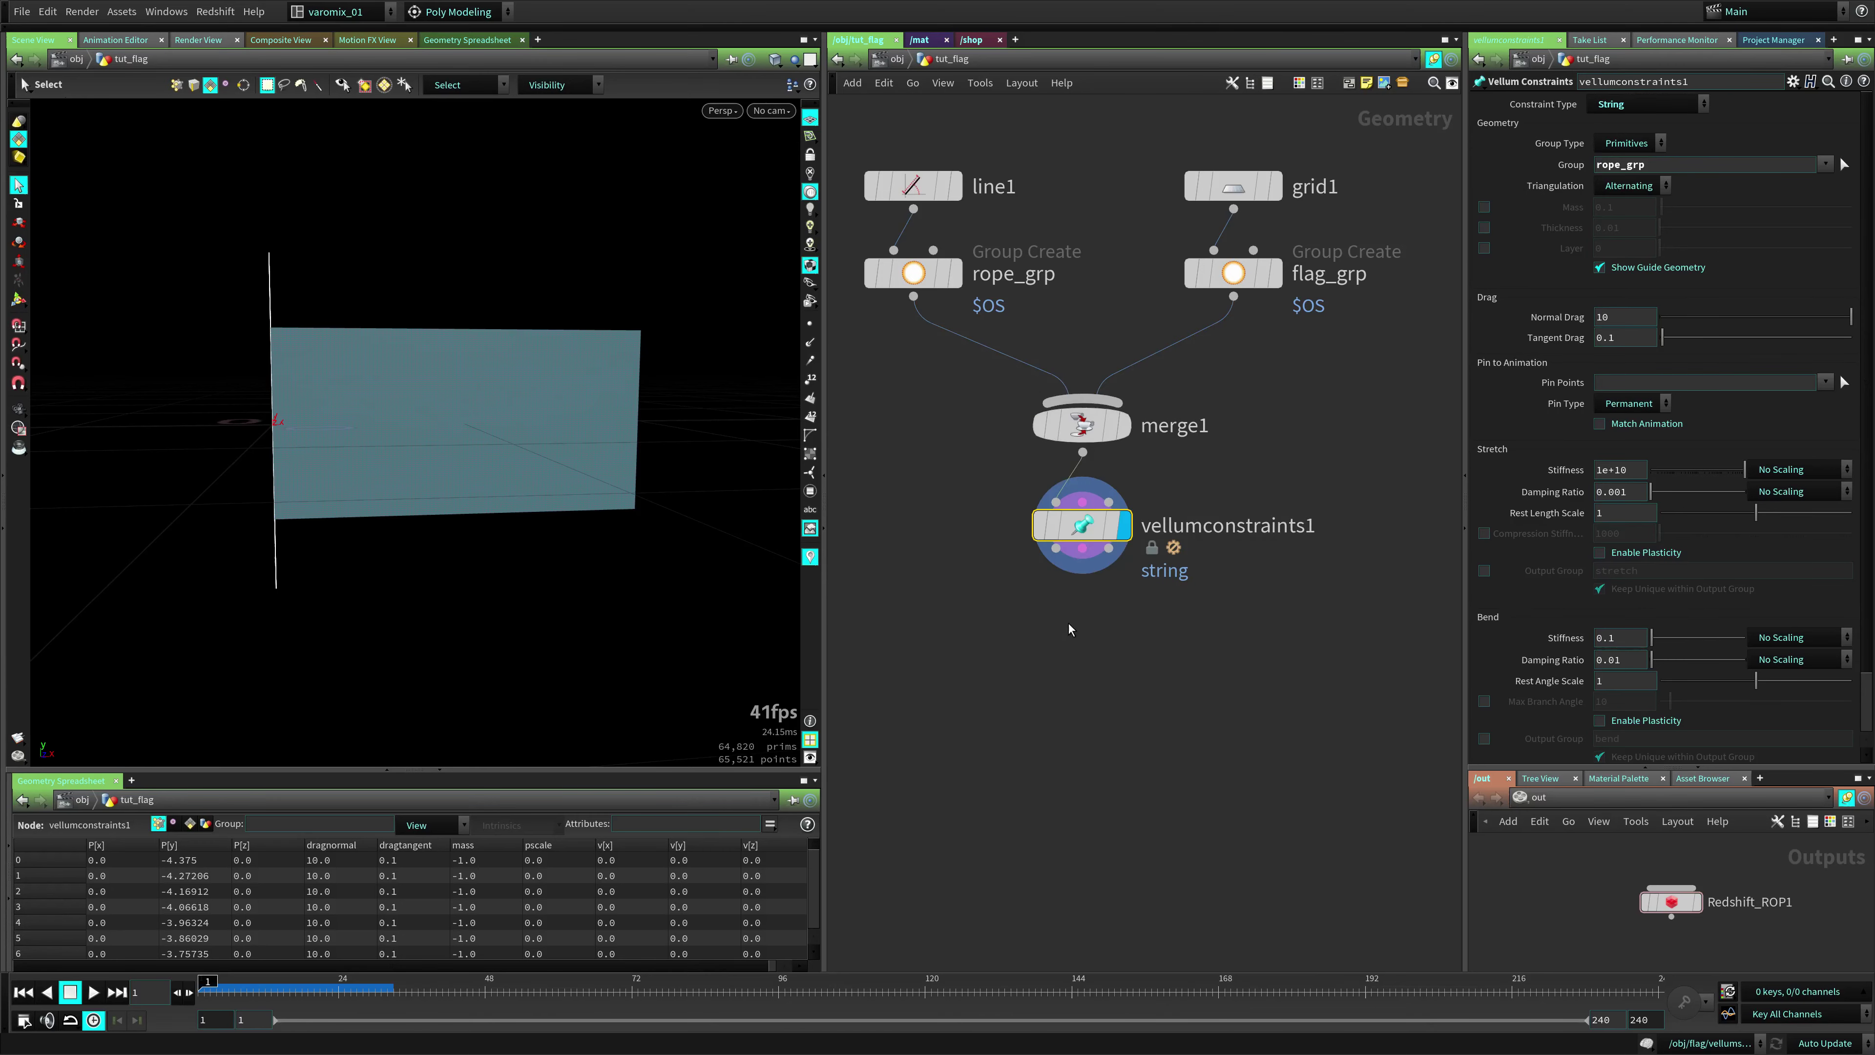
Add a Vellum Solver after vellumconstraints1, test-play it, then rewind to frame 1
{"action": "middle_click_drag", "start_coordinate": [1104, 563], "coordinate": [1109, 475]}
{"action": "key", "text": "Tab"}
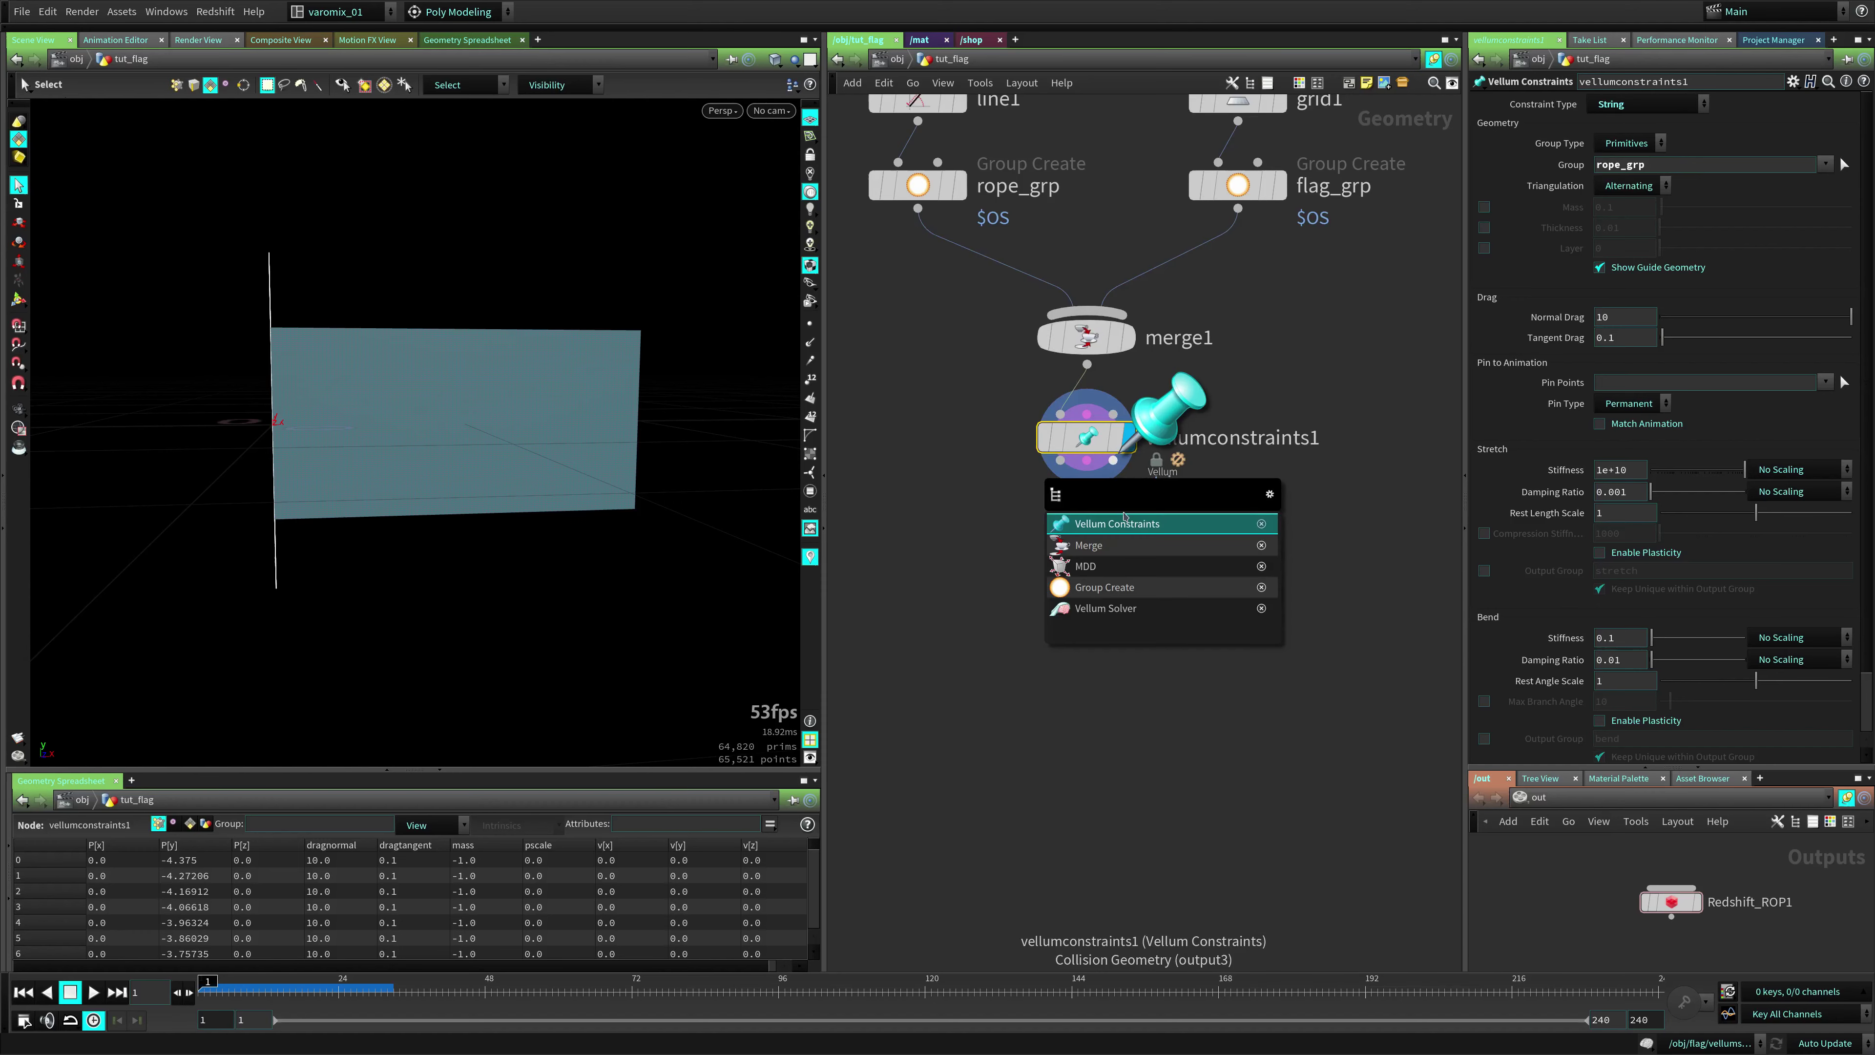
{"action": "type", "text": "vs"}
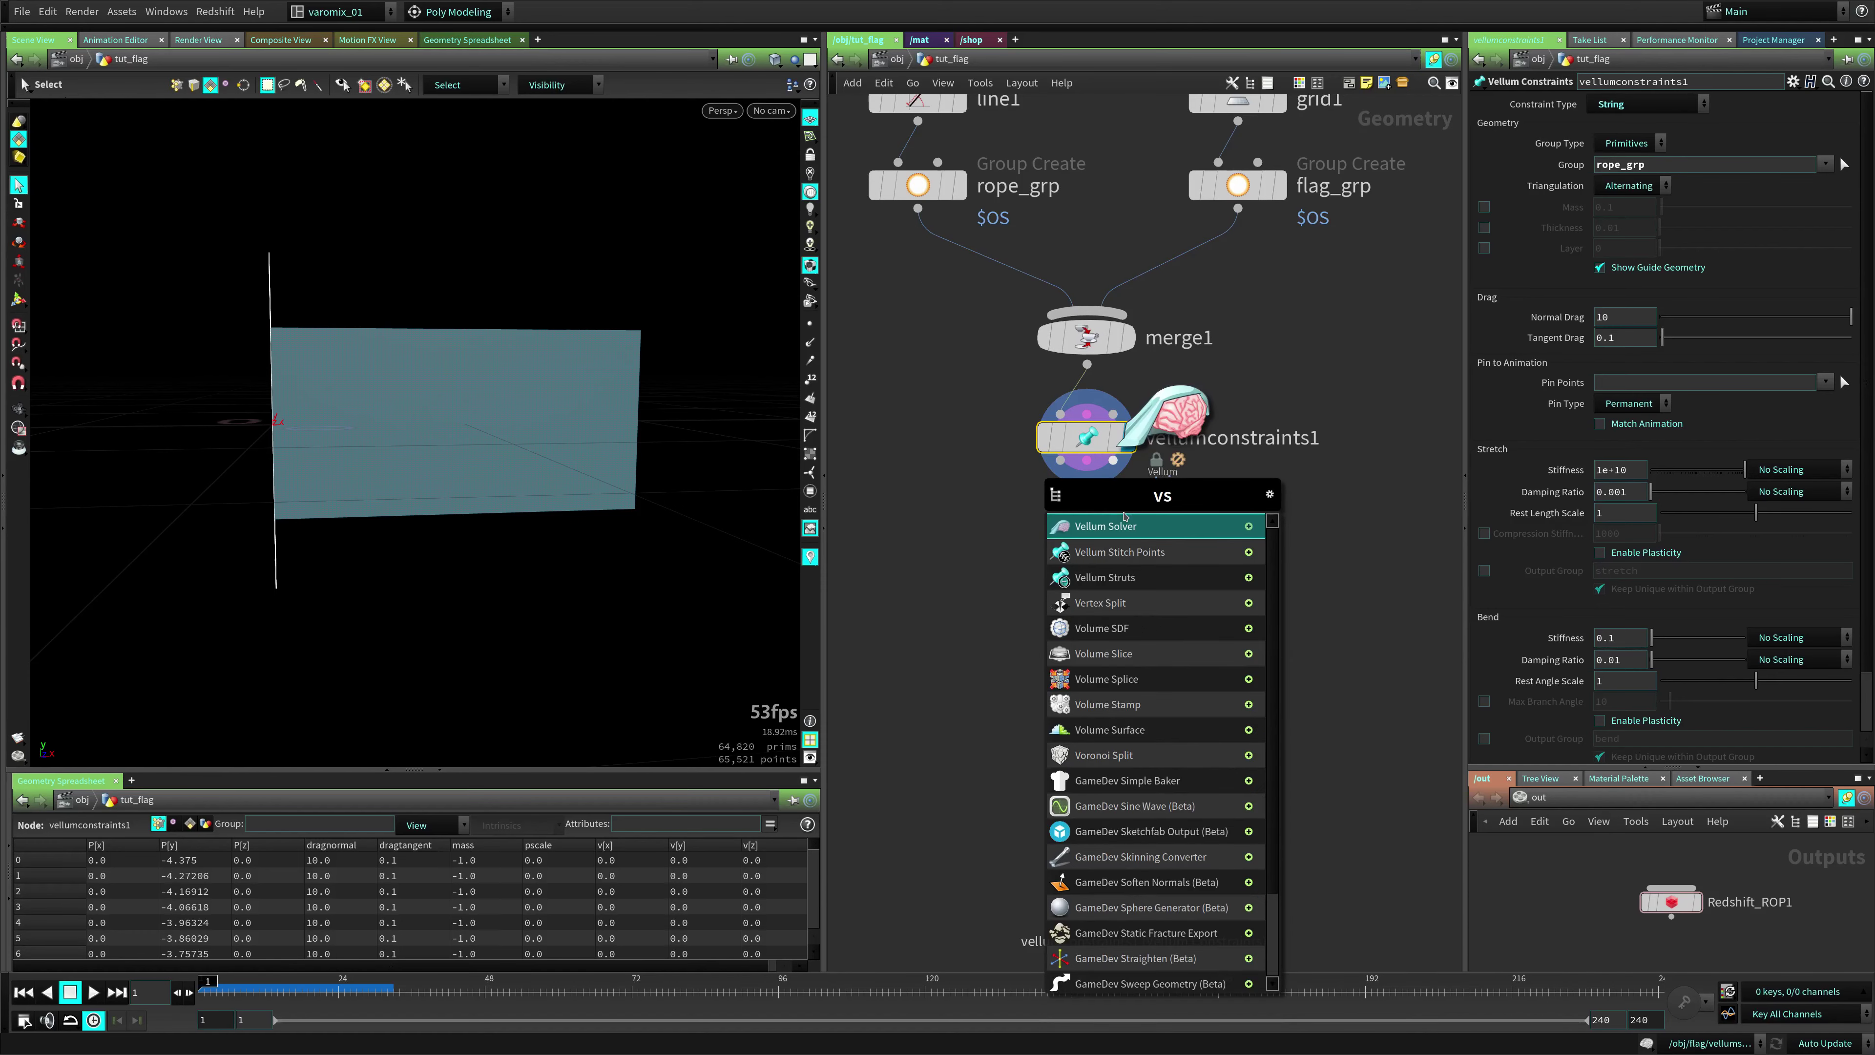
{"action": "left_click", "coordinate": [1124, 525]}
{"action": "left_click", "coordinate": [1085, 543]}
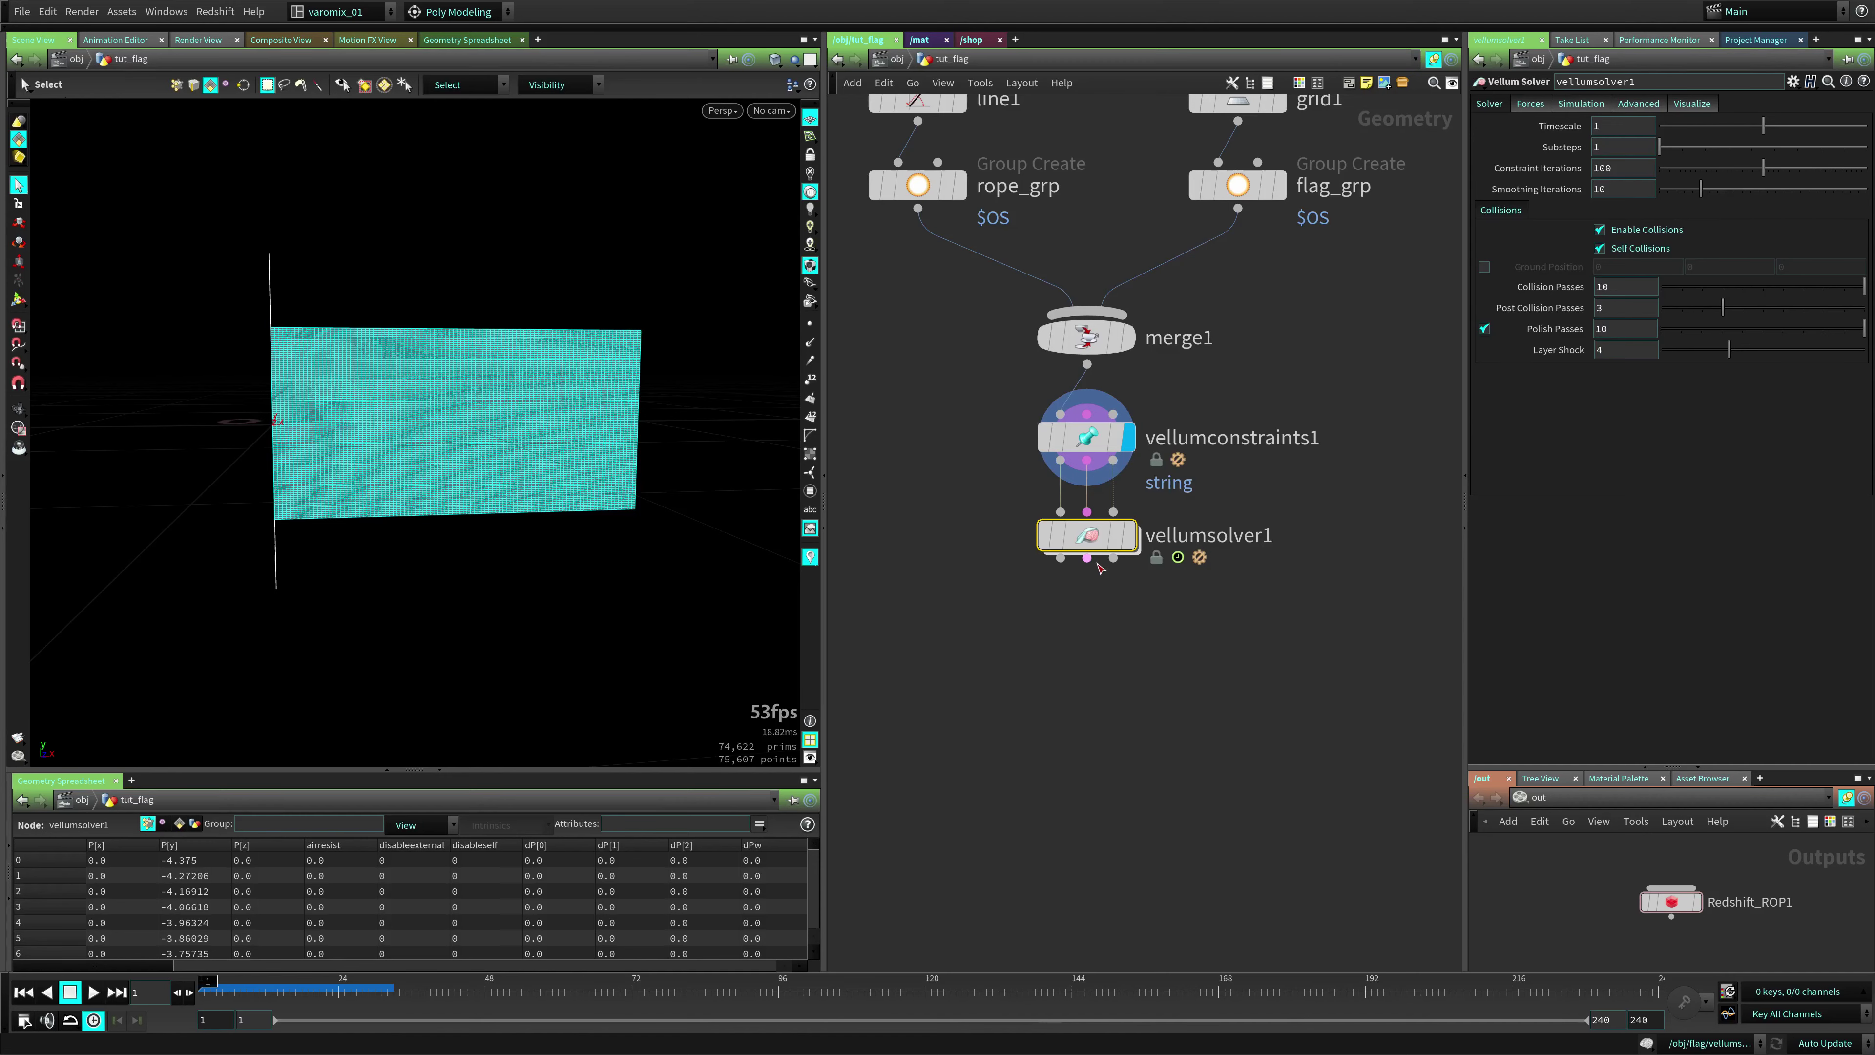
{"action": "mouse_move", "coordinate": [1079, 542]}
{"action": "key", "text": "Up"}
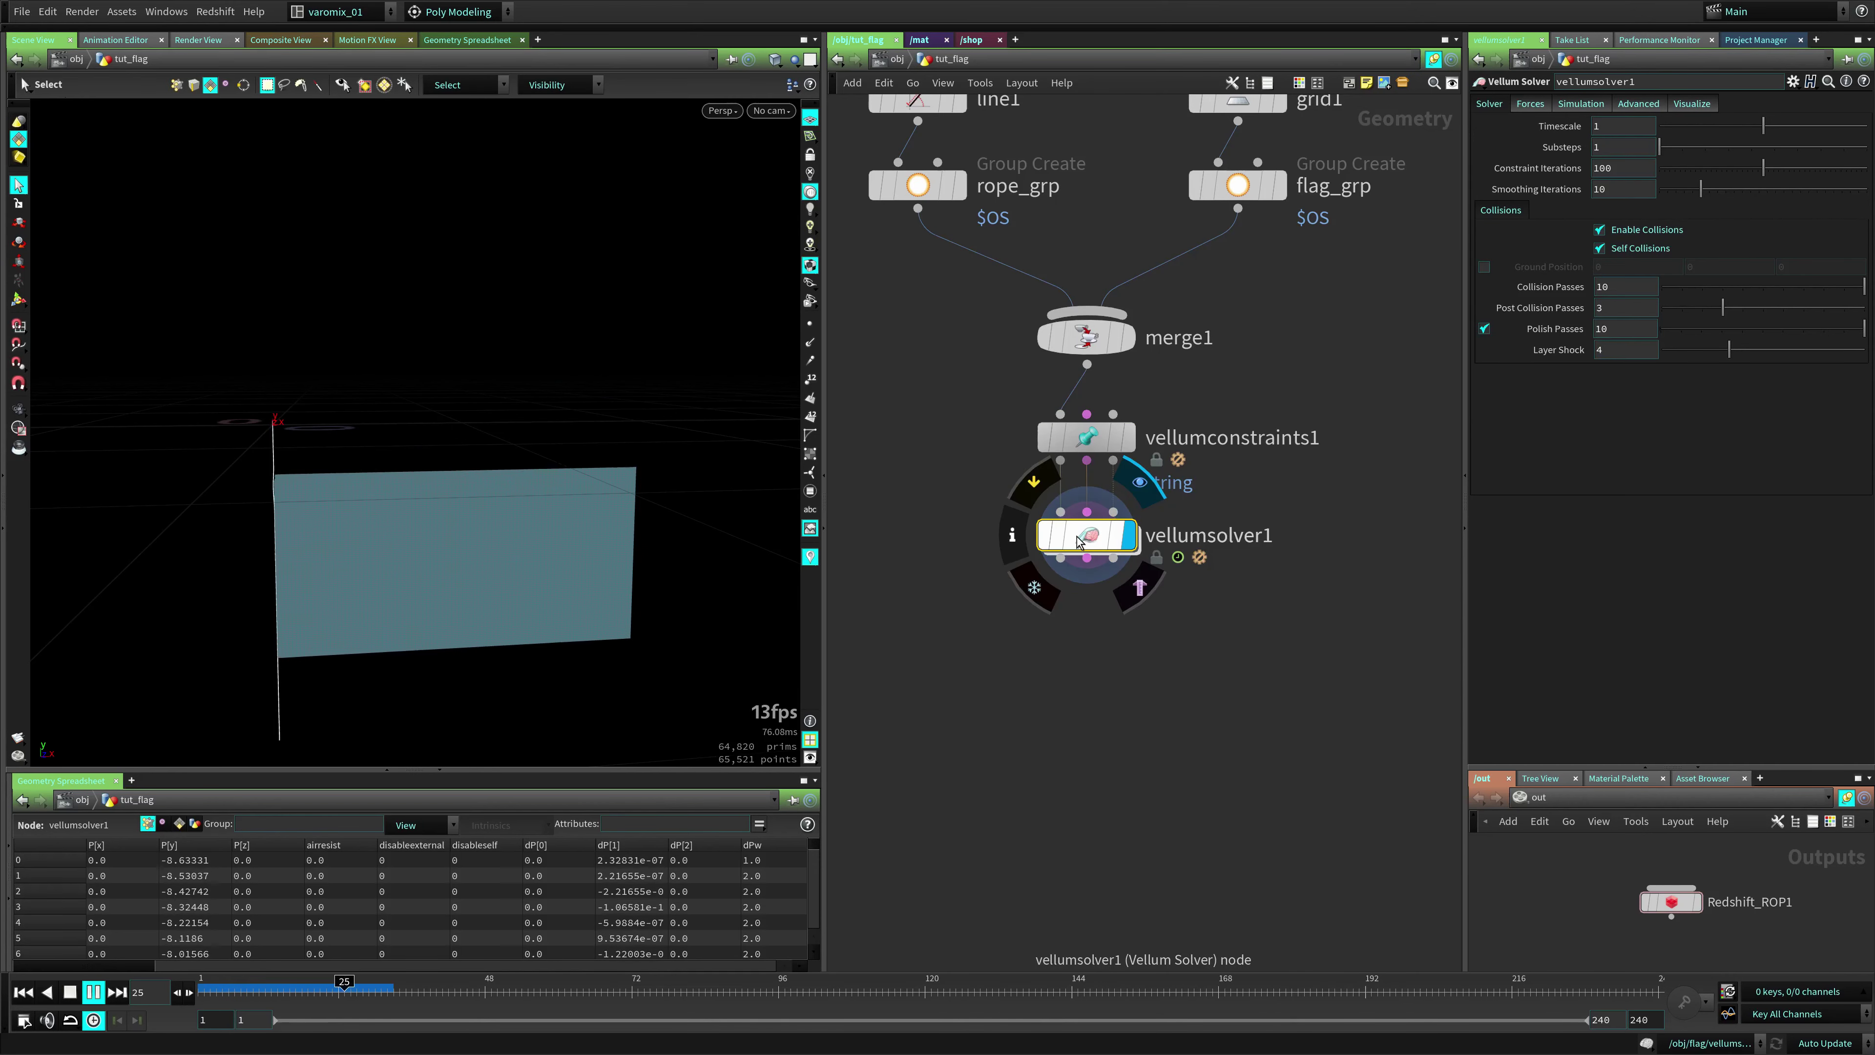
{"action": "key", "text": "Up"}
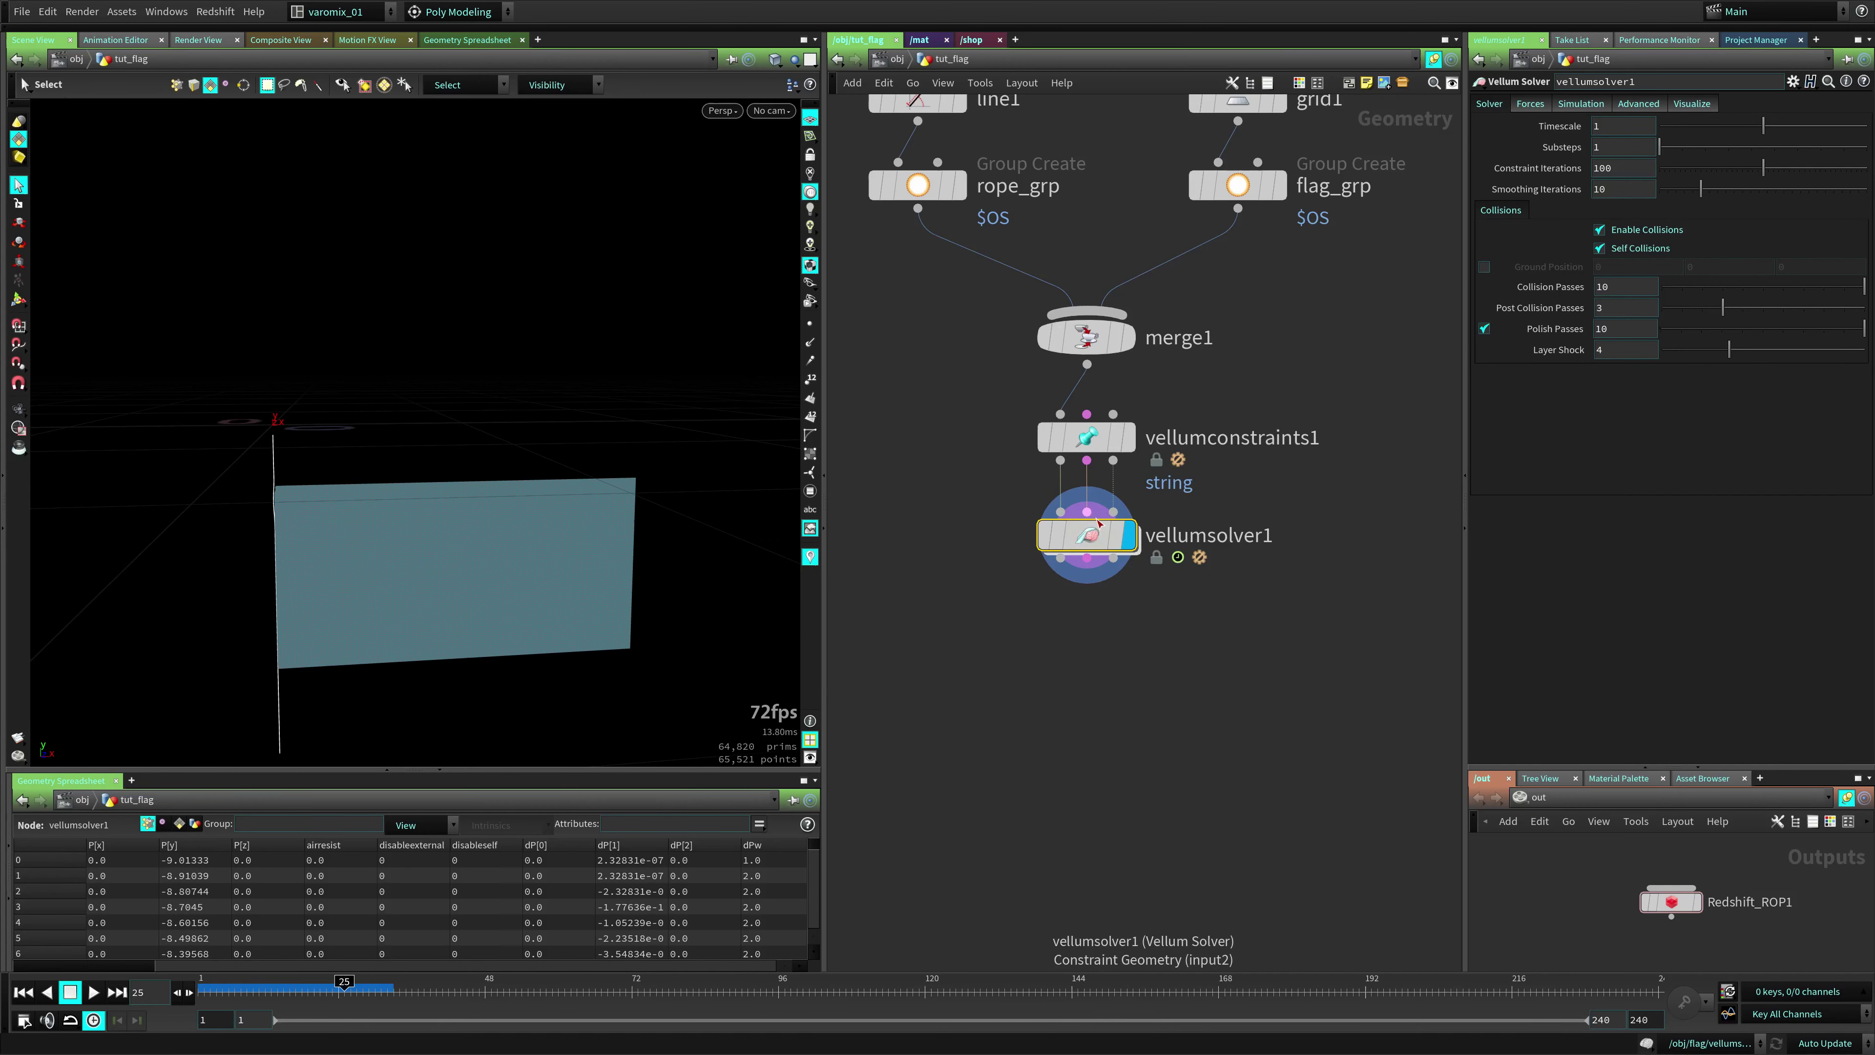
{"action": "key", "text": "ctrl+Left"}
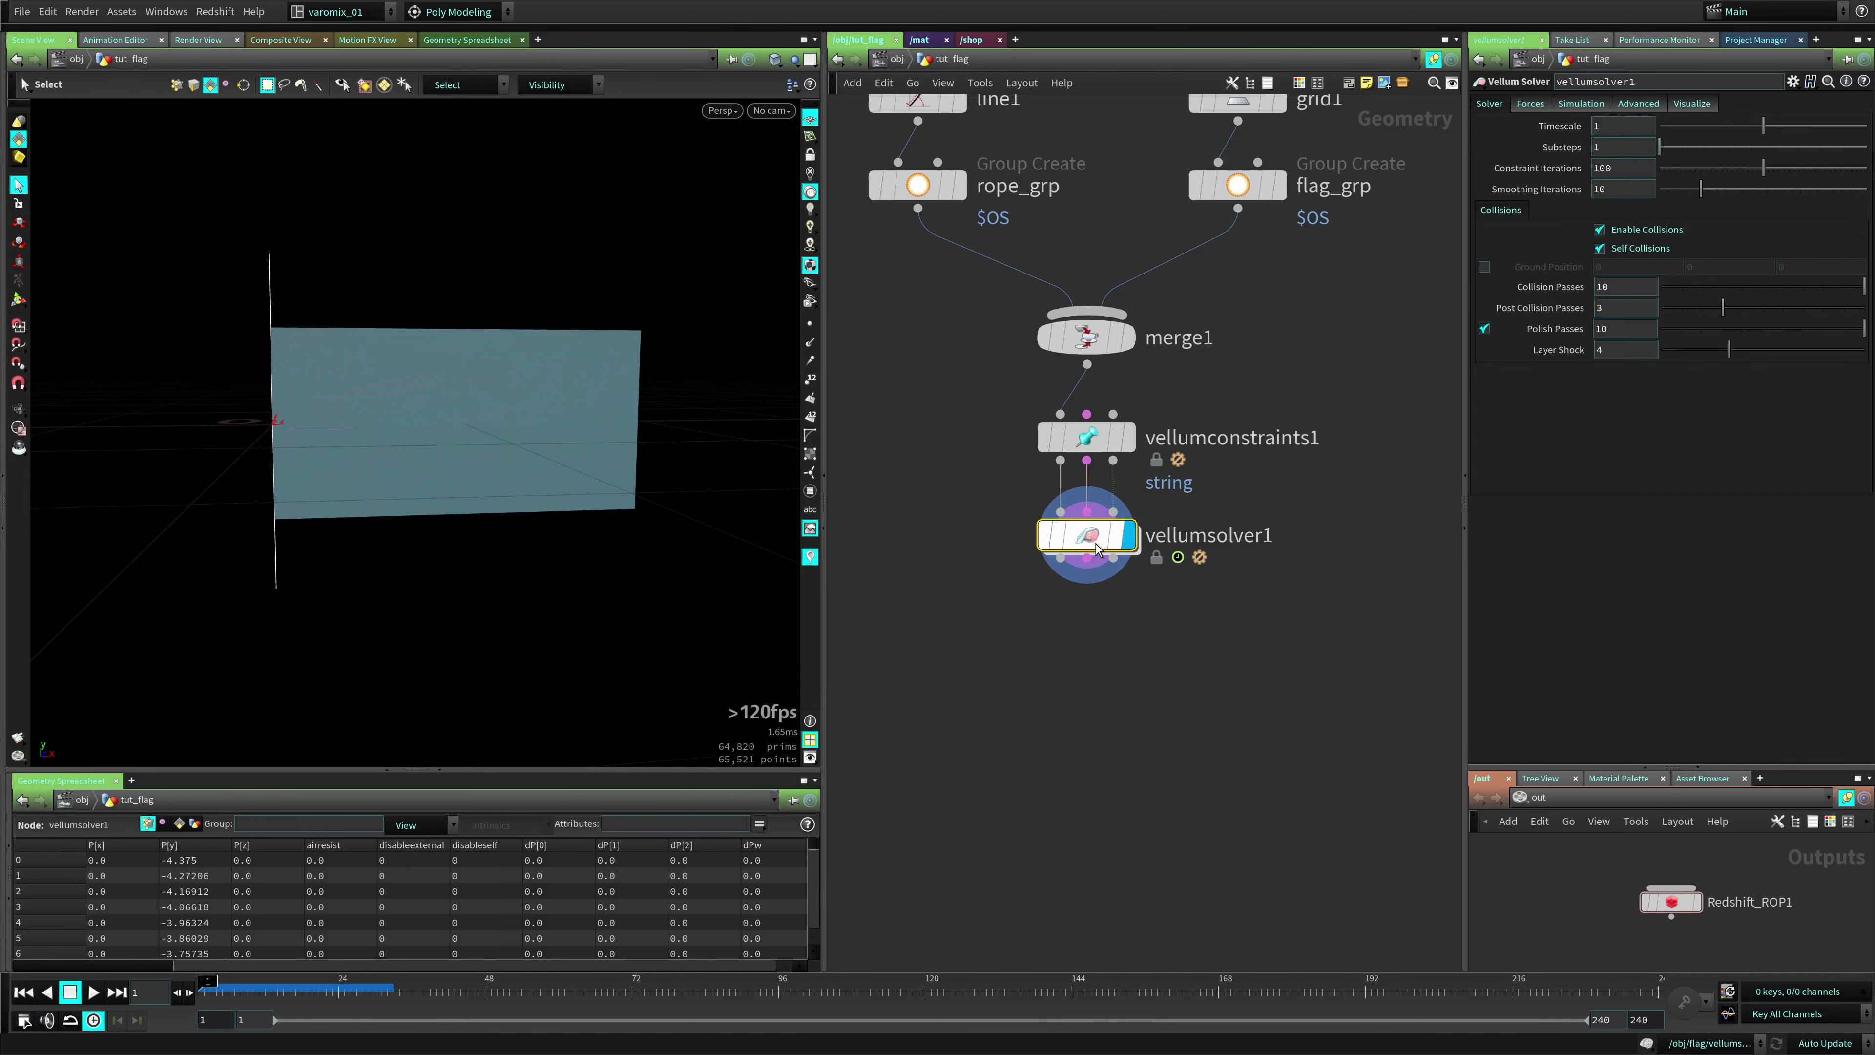
Set the solver's Wind X to 10, then play and rewind the simulation
{"action": "left_click_drag", "start_coordinate": [1096, 548], "coordinate": [1096, 573]}
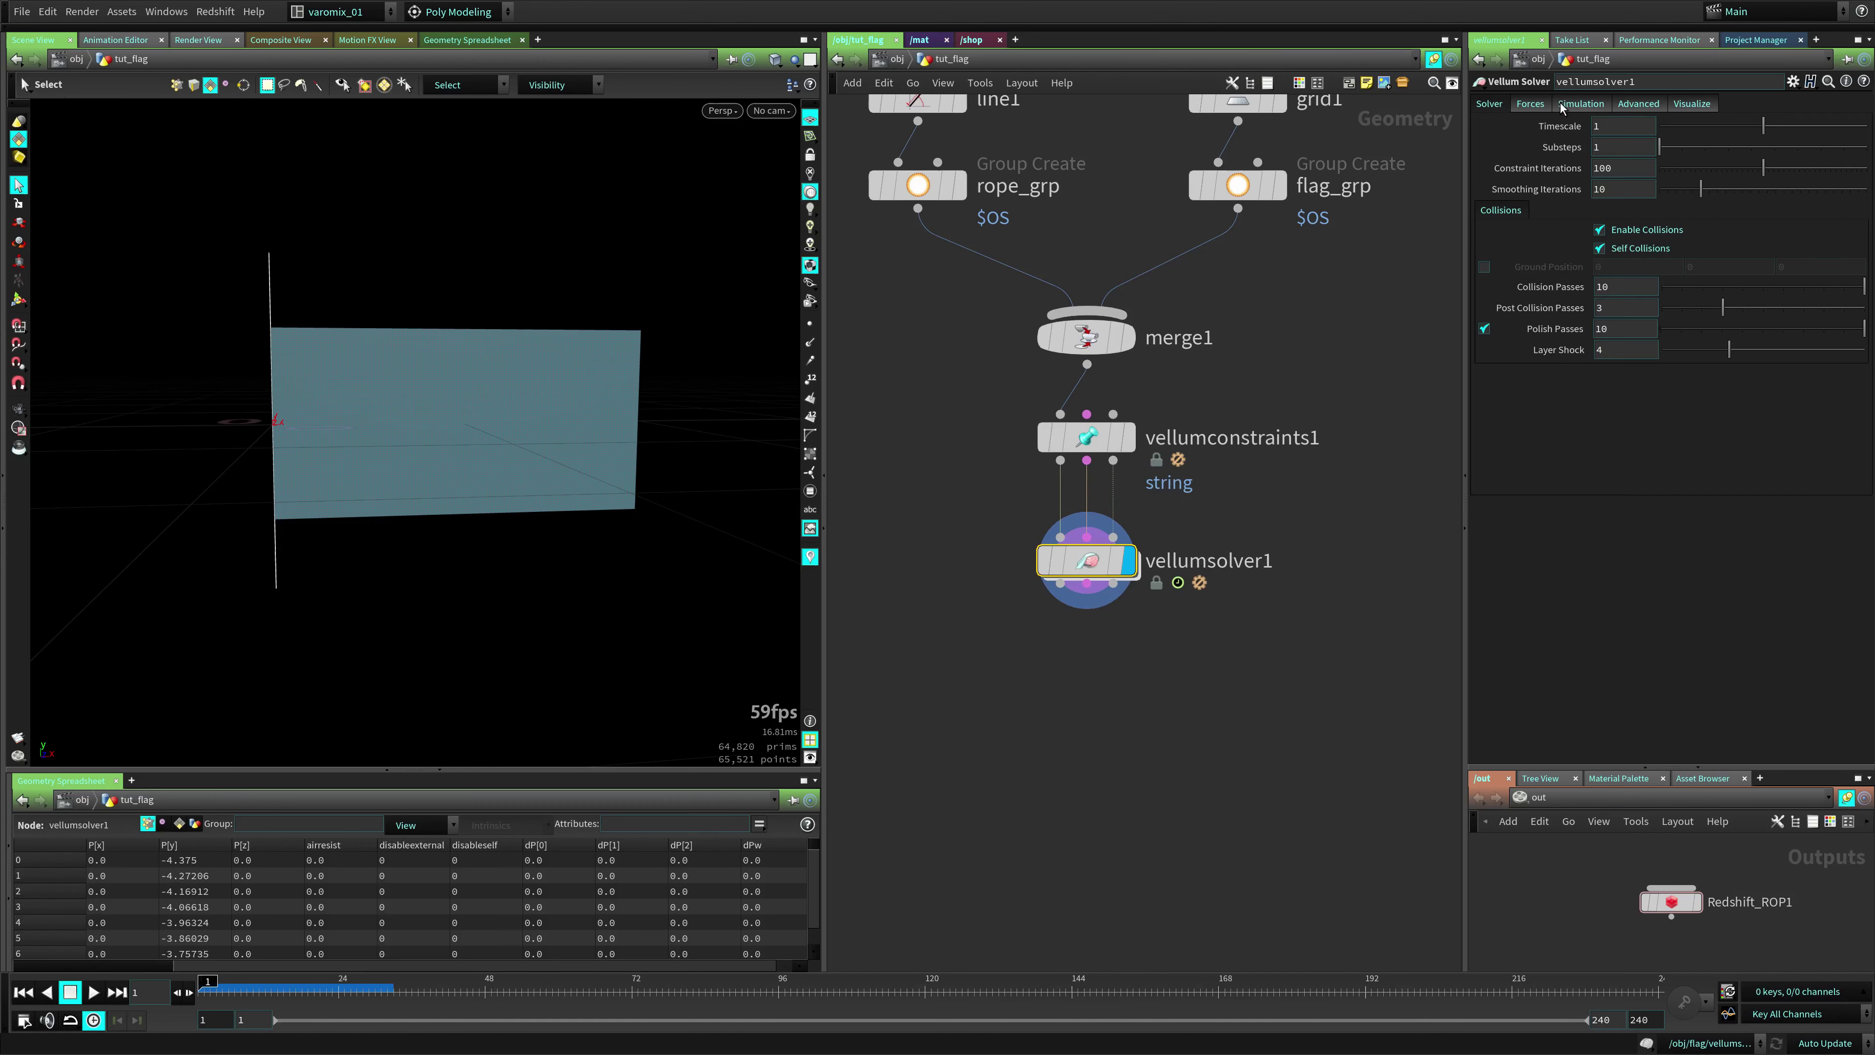
{"action": "left_click", "coordinate": [1545, 107]}
{"action": "type", "text": "1"}
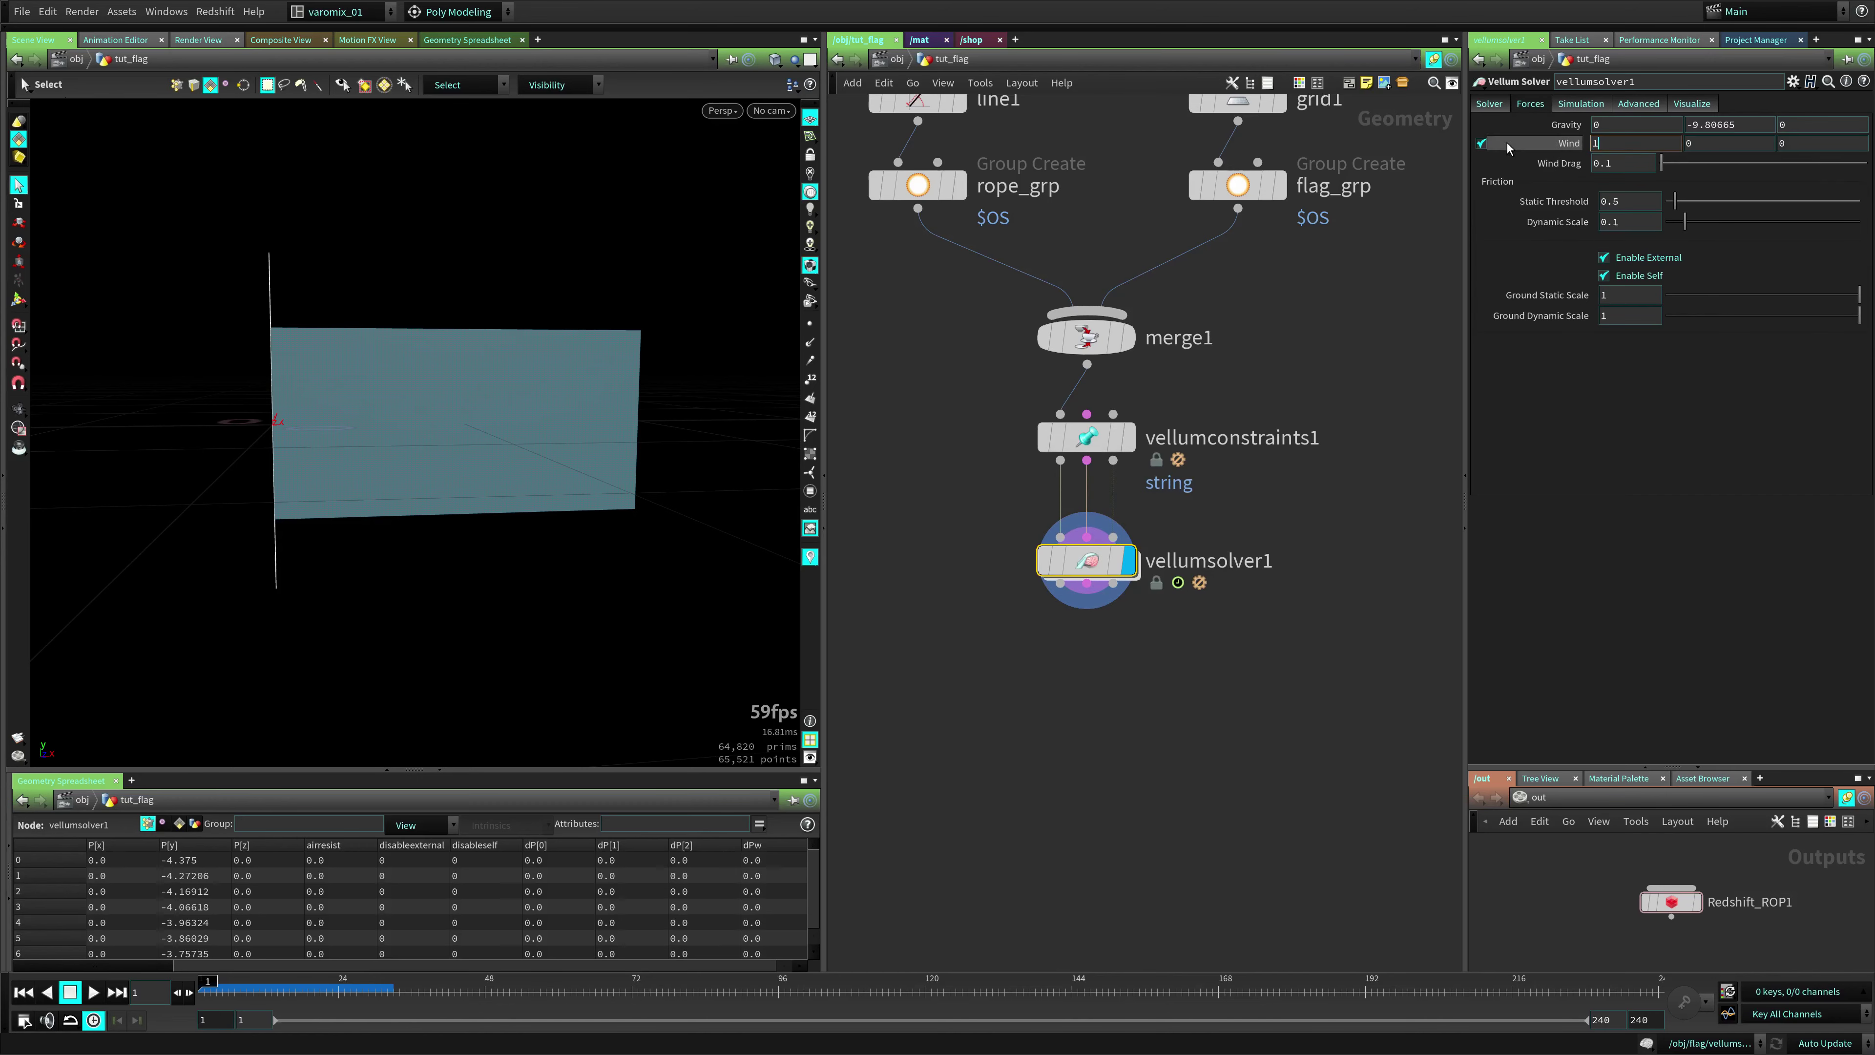
{"action": "type", "text": "0"}
{"action": "key", "text": "Return"}
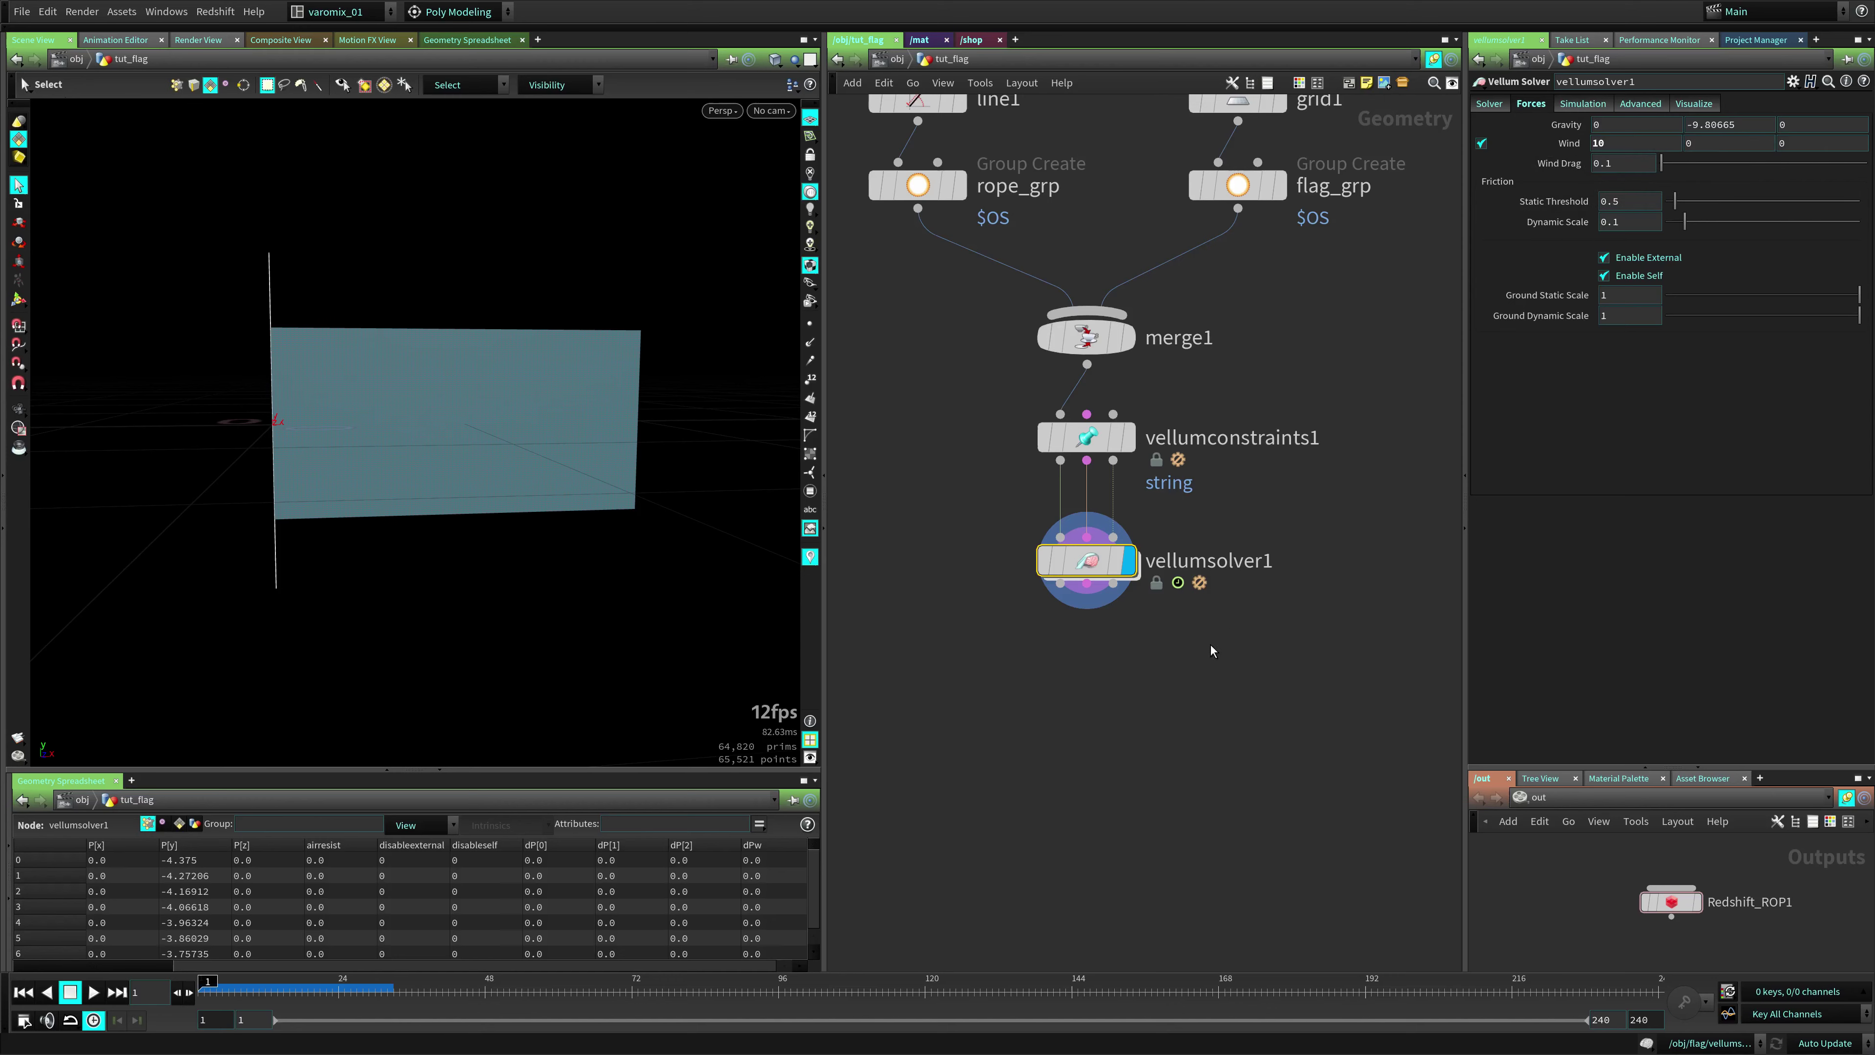
{"action": "left_click", "coordinate": [1216, 585]}
{"action": "key", "text": "Up"}
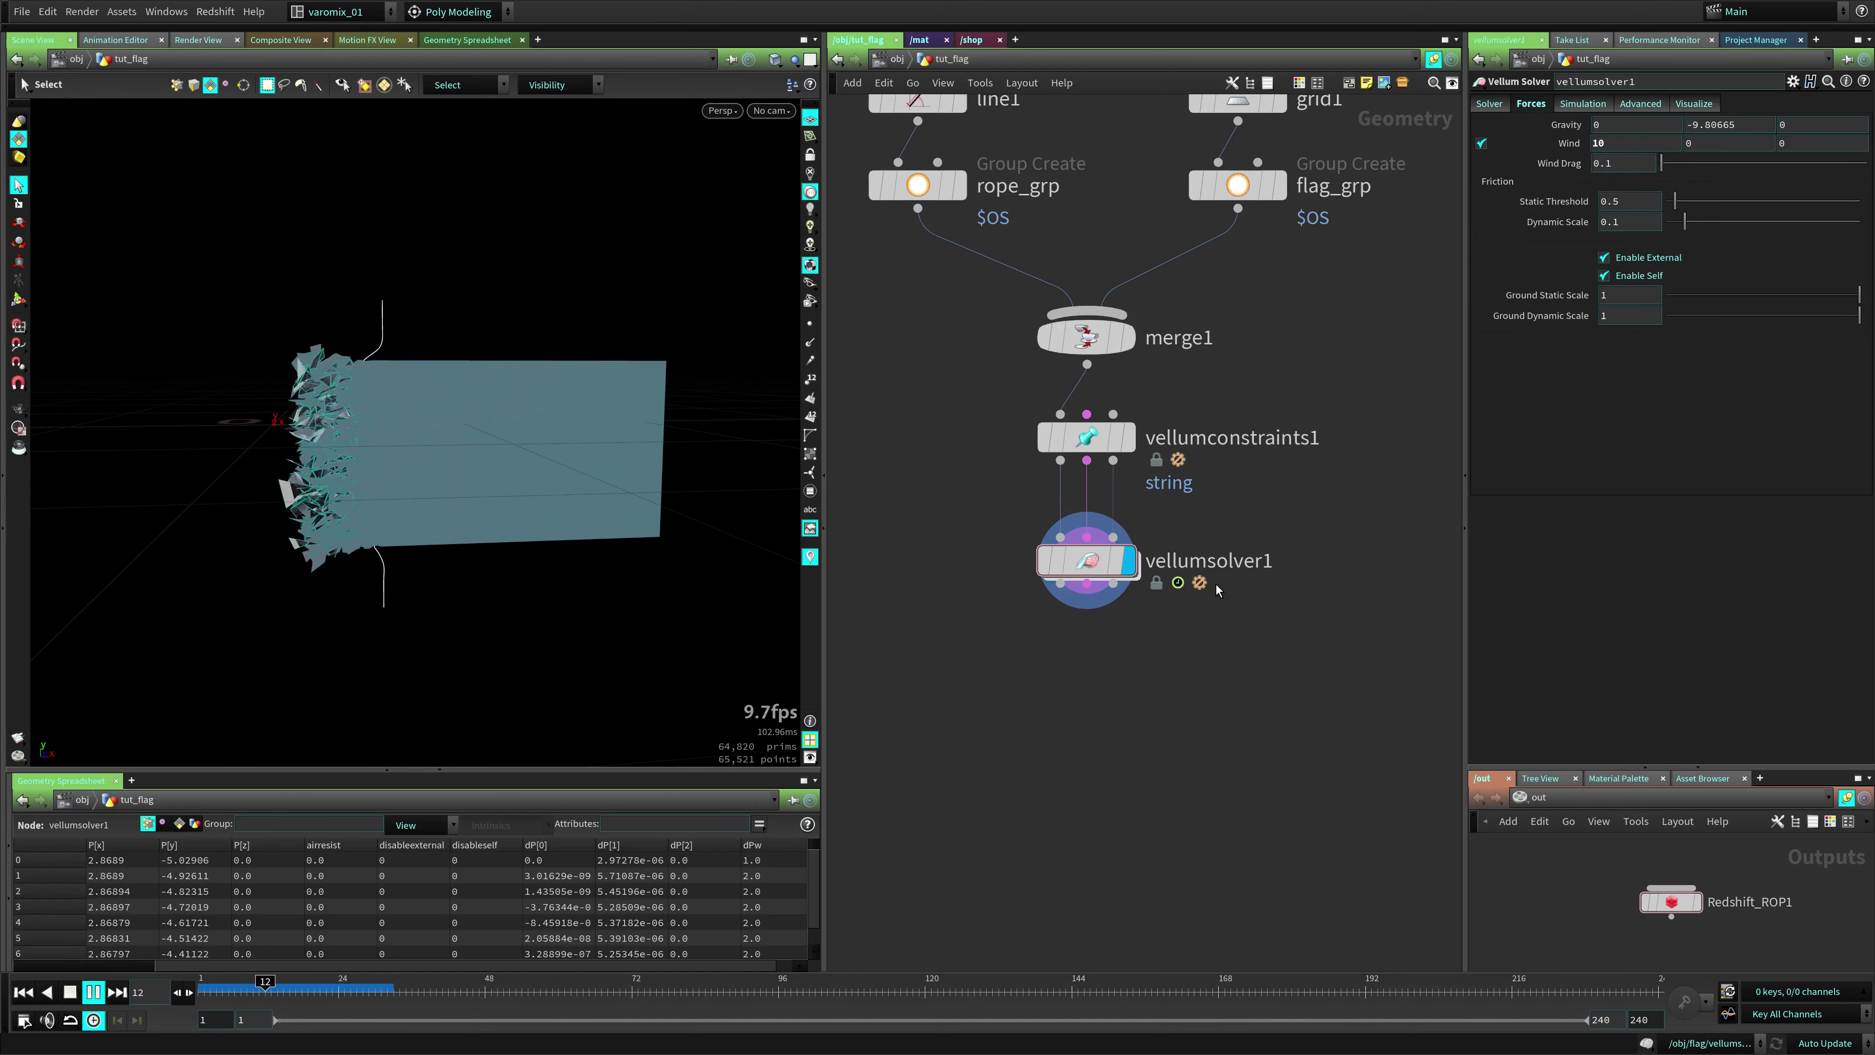
{"action": "key", "text": "Up"}
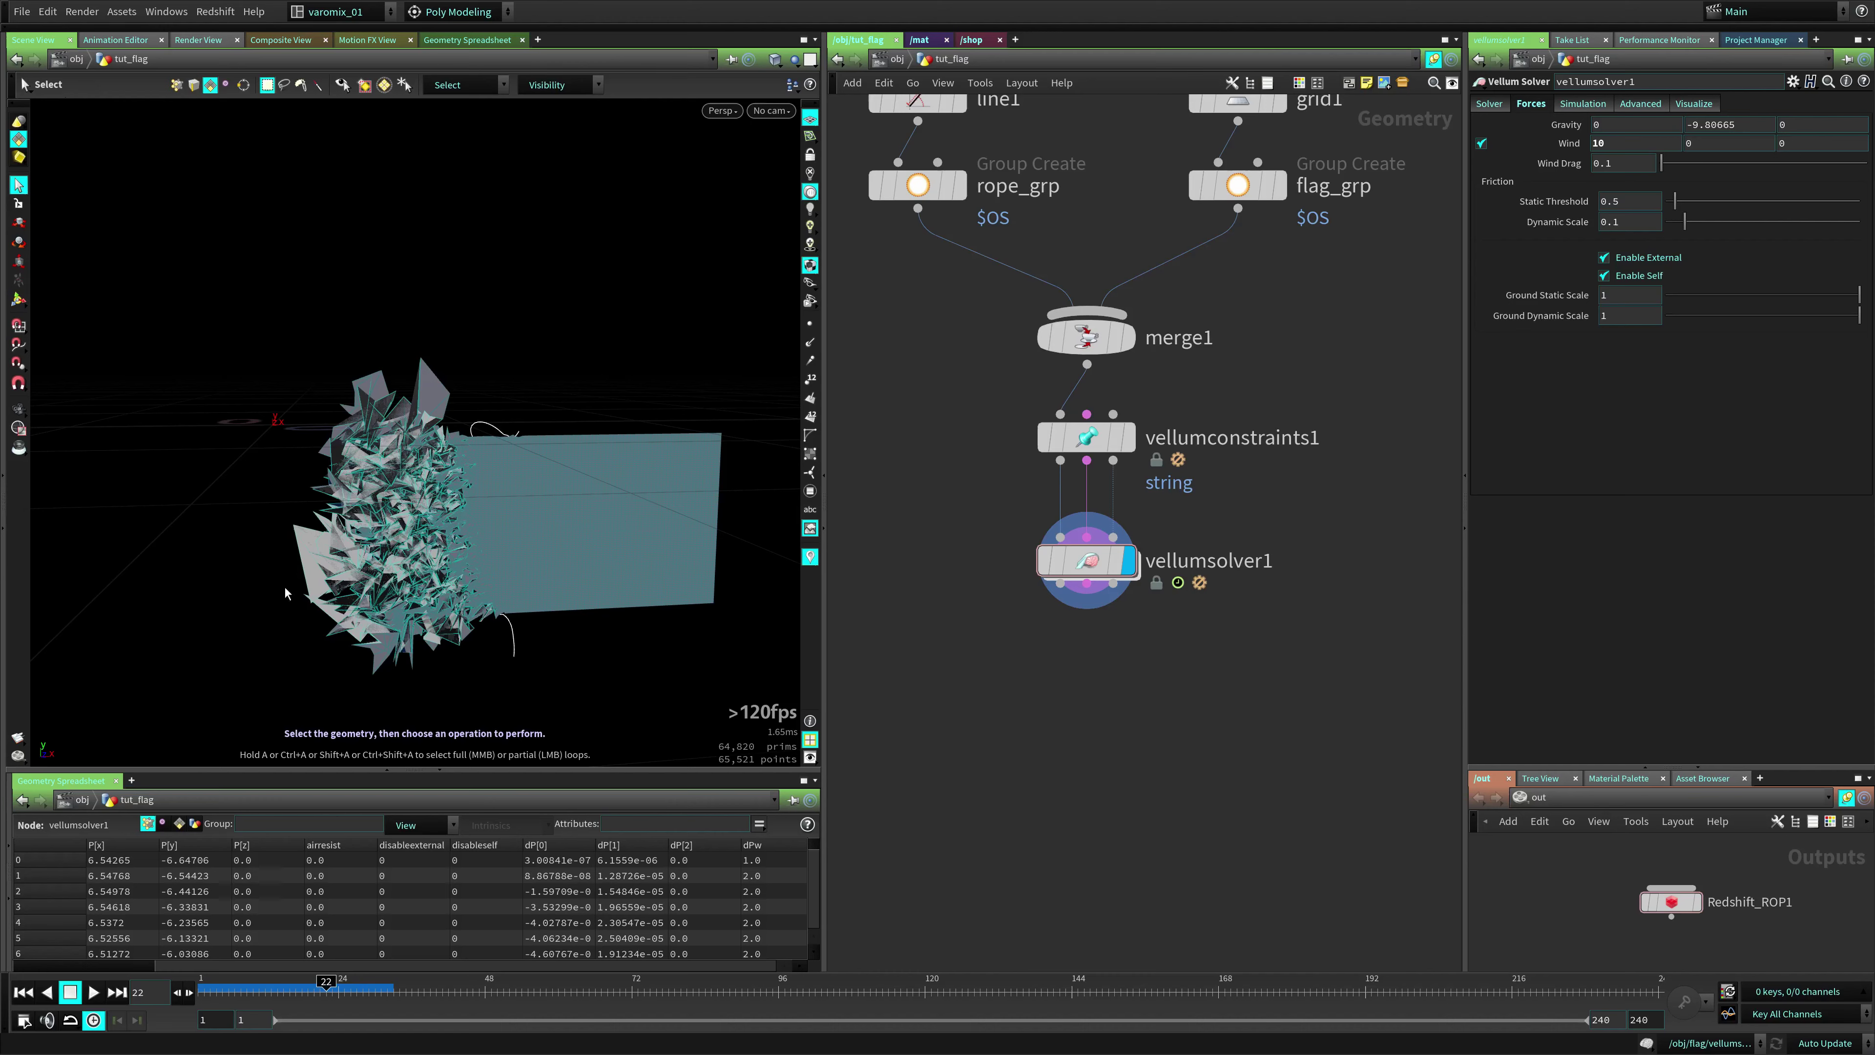
{"action": "key", "text": "ctrl+Up"}
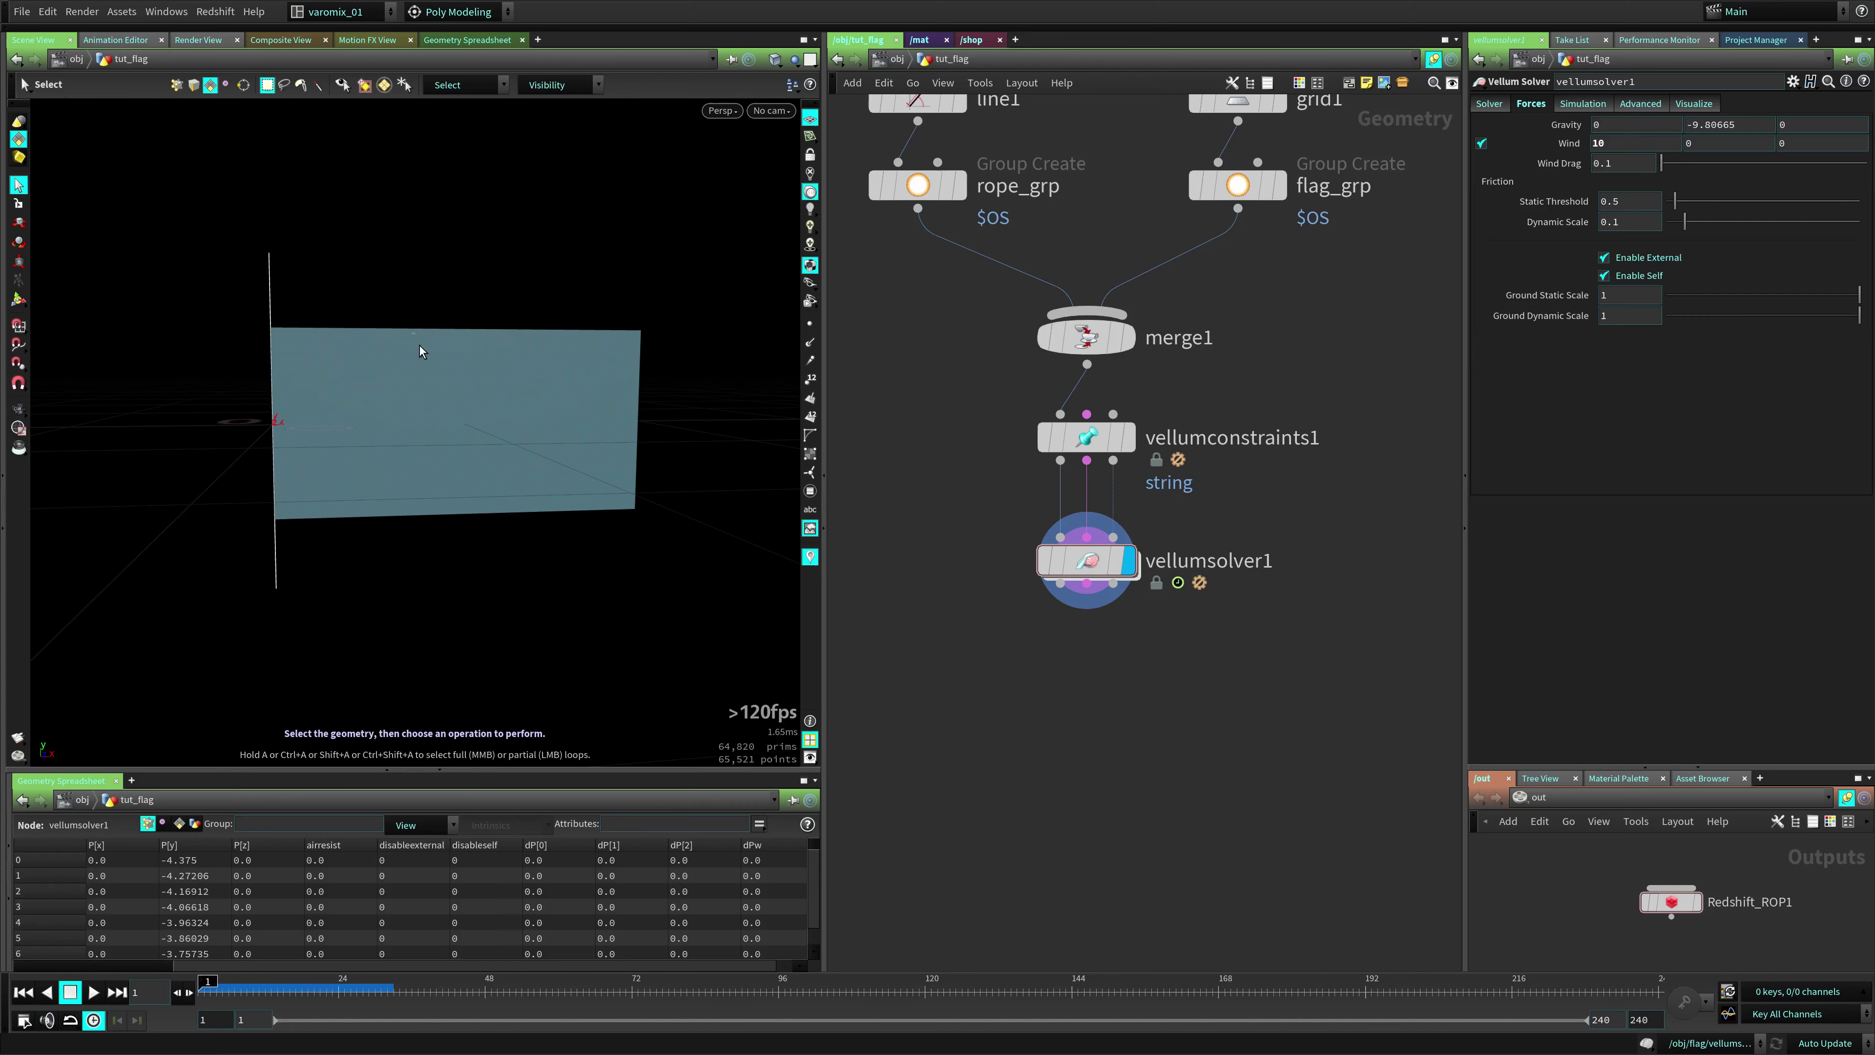
Insert vellumconstraints2 after vellumconstraints1 as a Cloth constraint limited to flag_grp
{"action": "left_click_drag", "start_coordinate": [1092, 561], "coordinate": [1092, 644]}
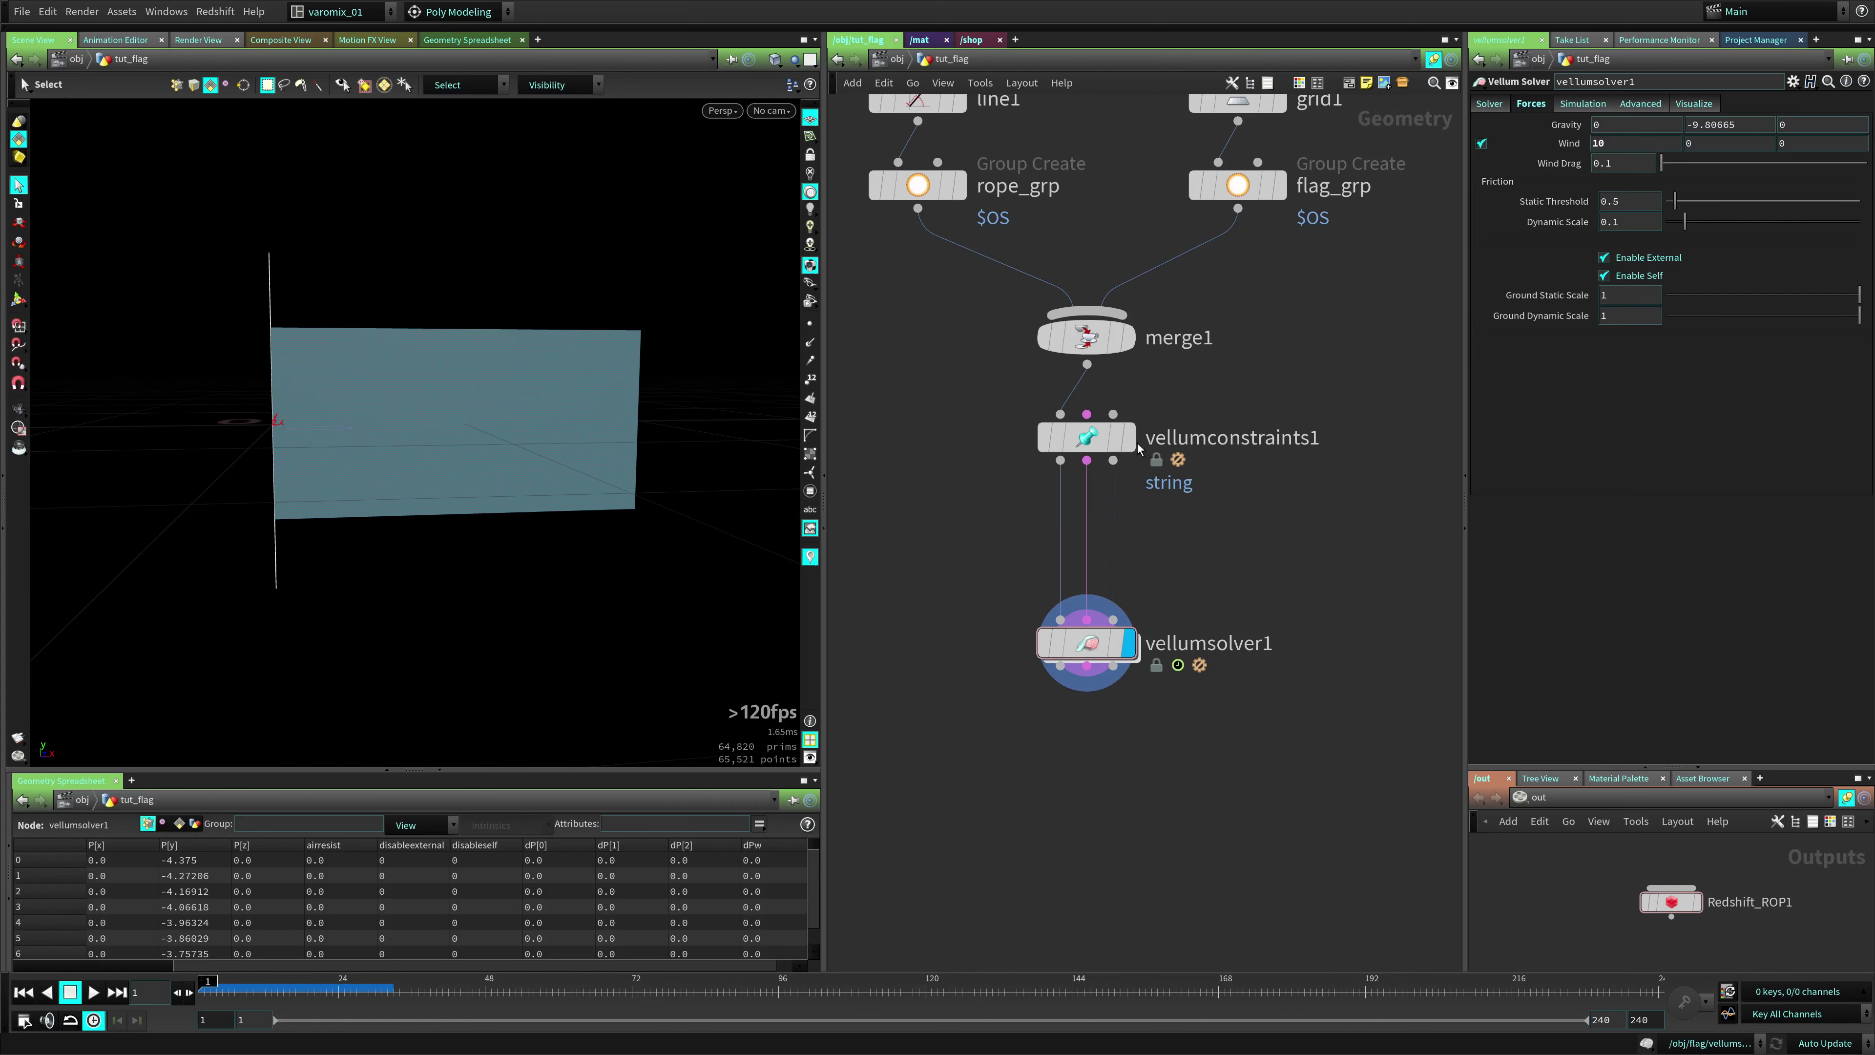
{"action": "left_click", "coordinate": [1108, 441]}
{"action": "key", "text": "Tab"}
{"action": "left_click", "coordinate": [1107, 540]}
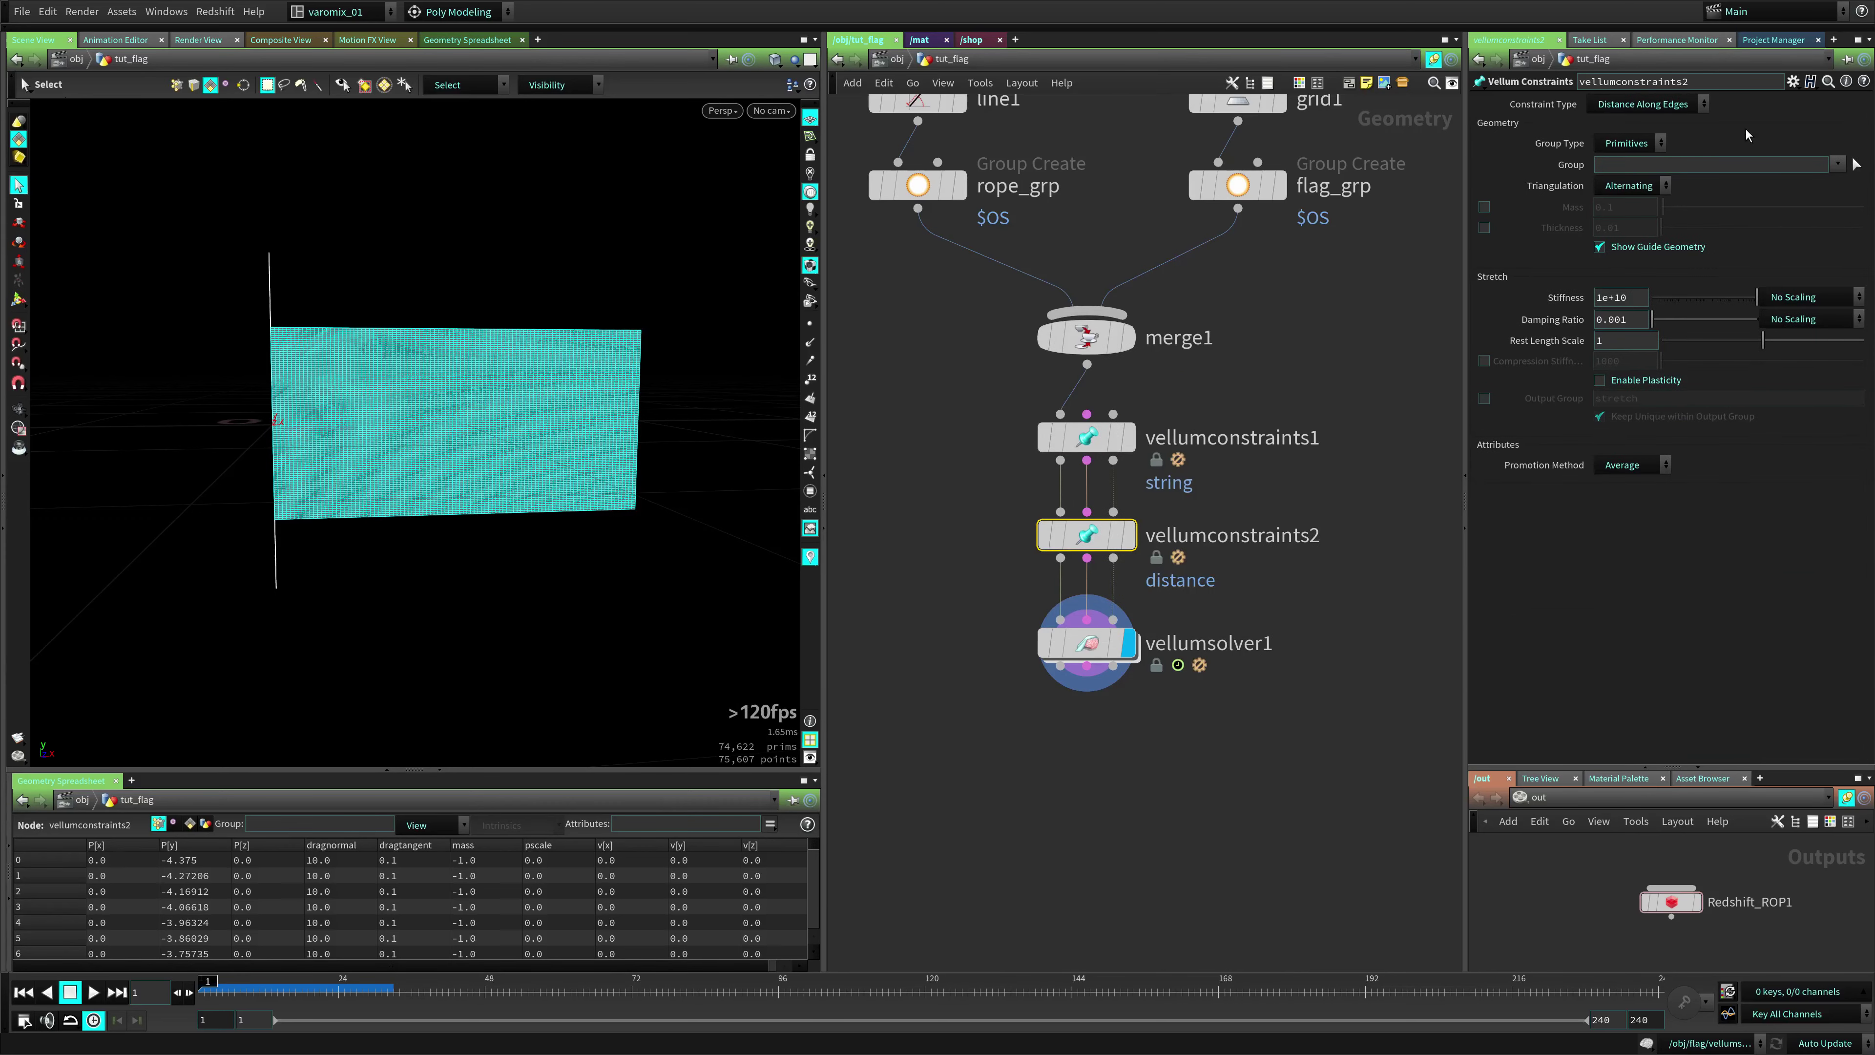
{"action": "left_click", "coordinate": [1671, 104]}
{"action": "left_click", "coordinate": [1619, 180]}
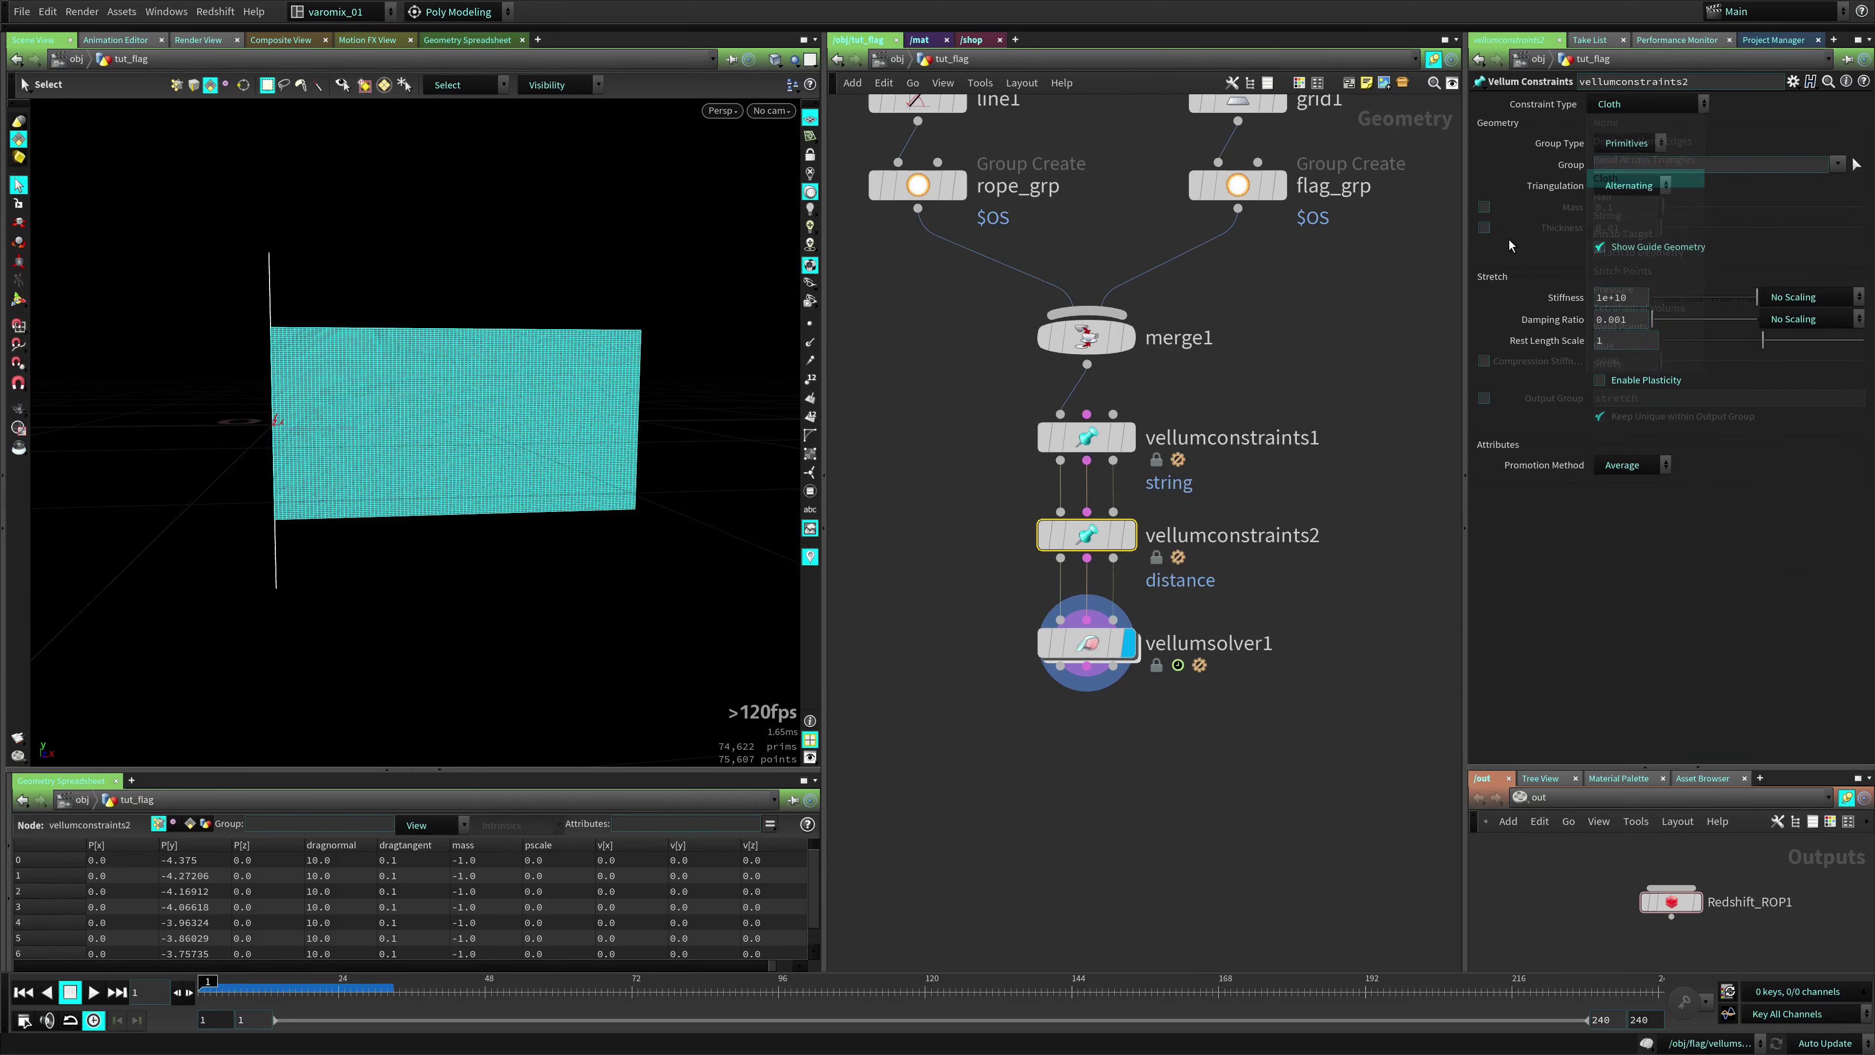
{"action": "left_click", "coordinate": [1825, 164]}
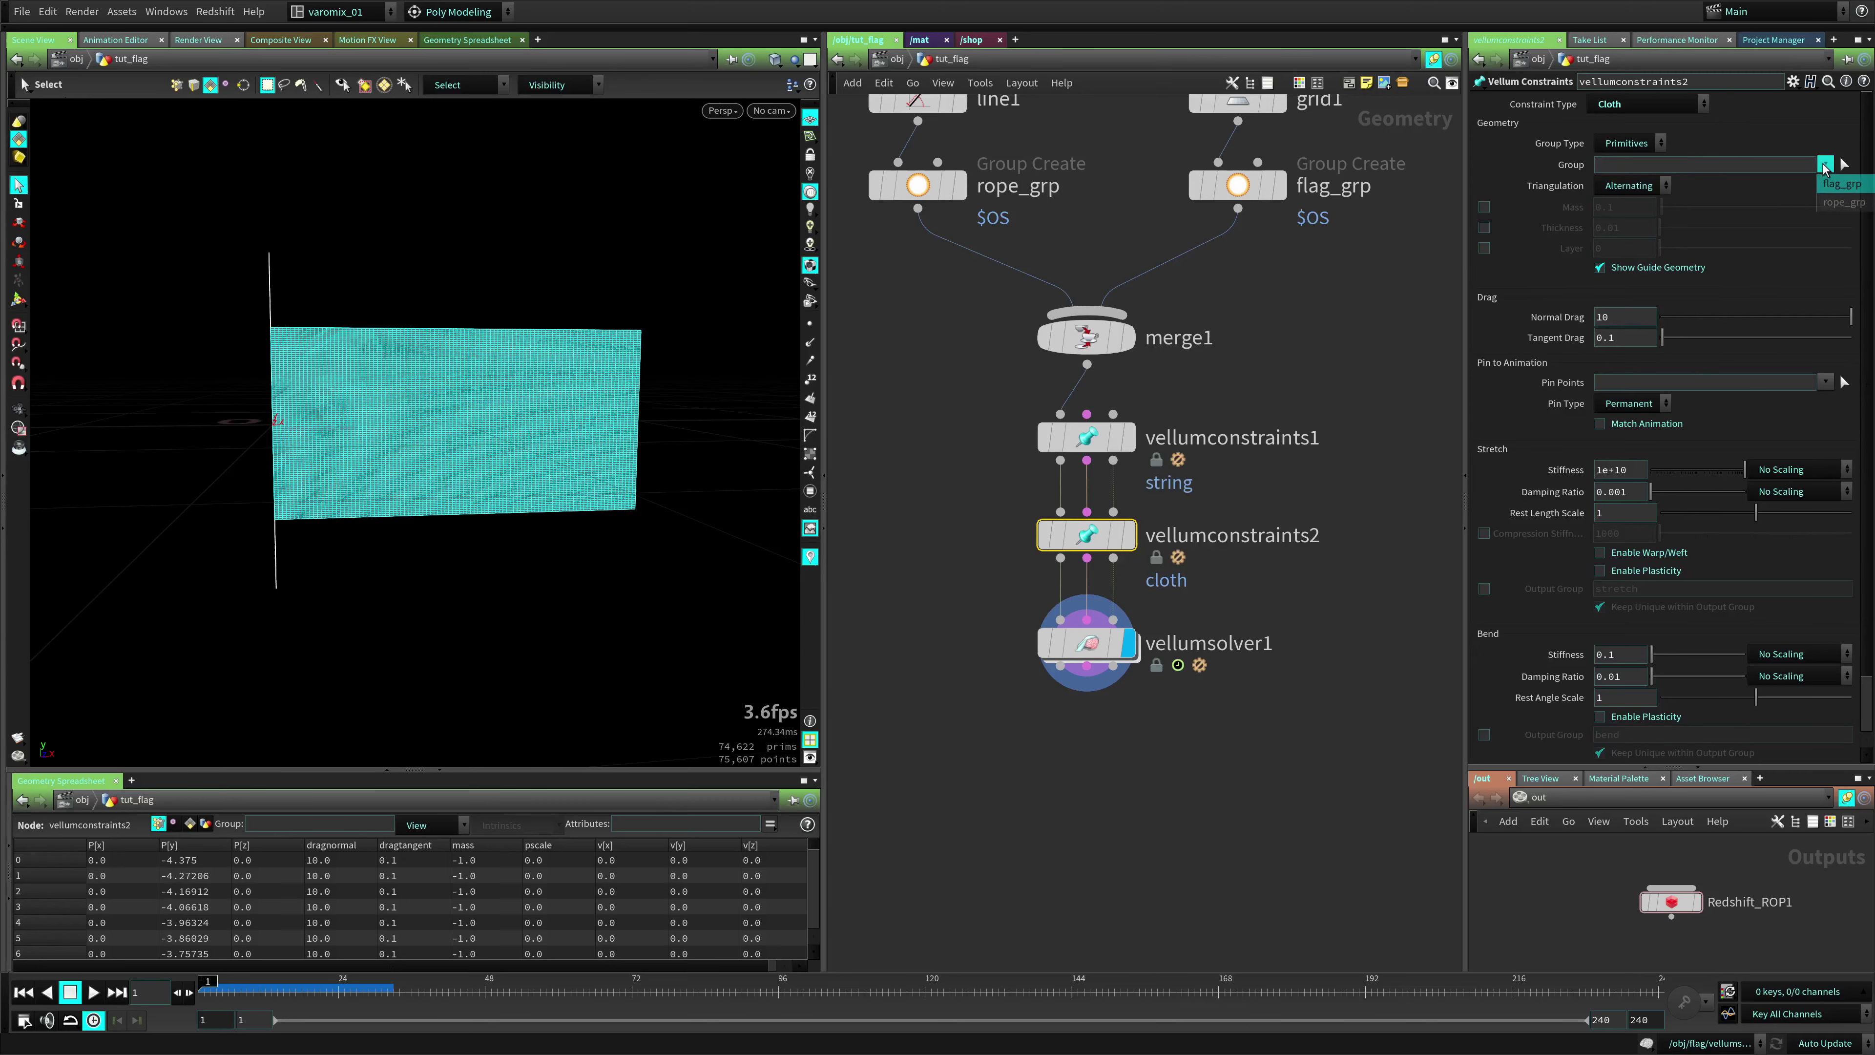
{"action": "left_click", "coordinate": [1830, 181]}
{"action": "left_click", "coordinate": [1320, 495]}
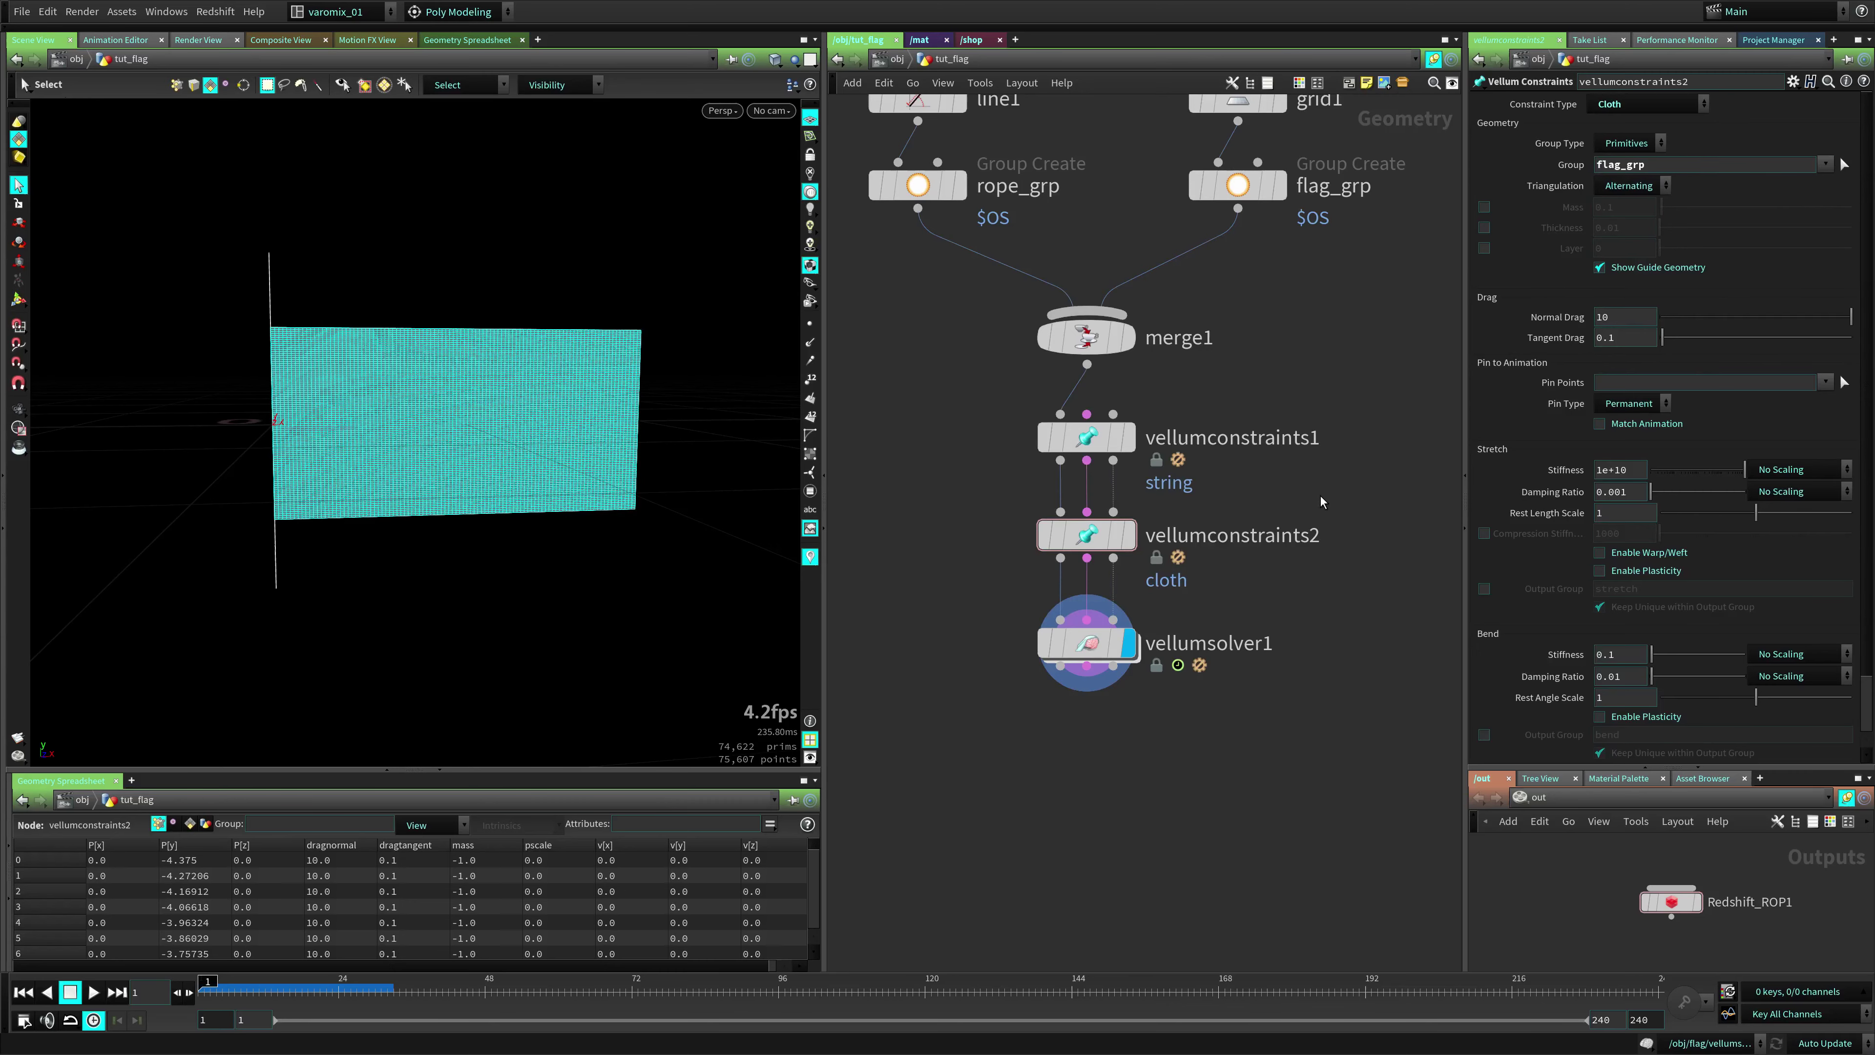
Play and rewind the cloth simulation twice, then move vellumsolver1 below vellumconstraints2
{"action": "key", "text": "Up"}
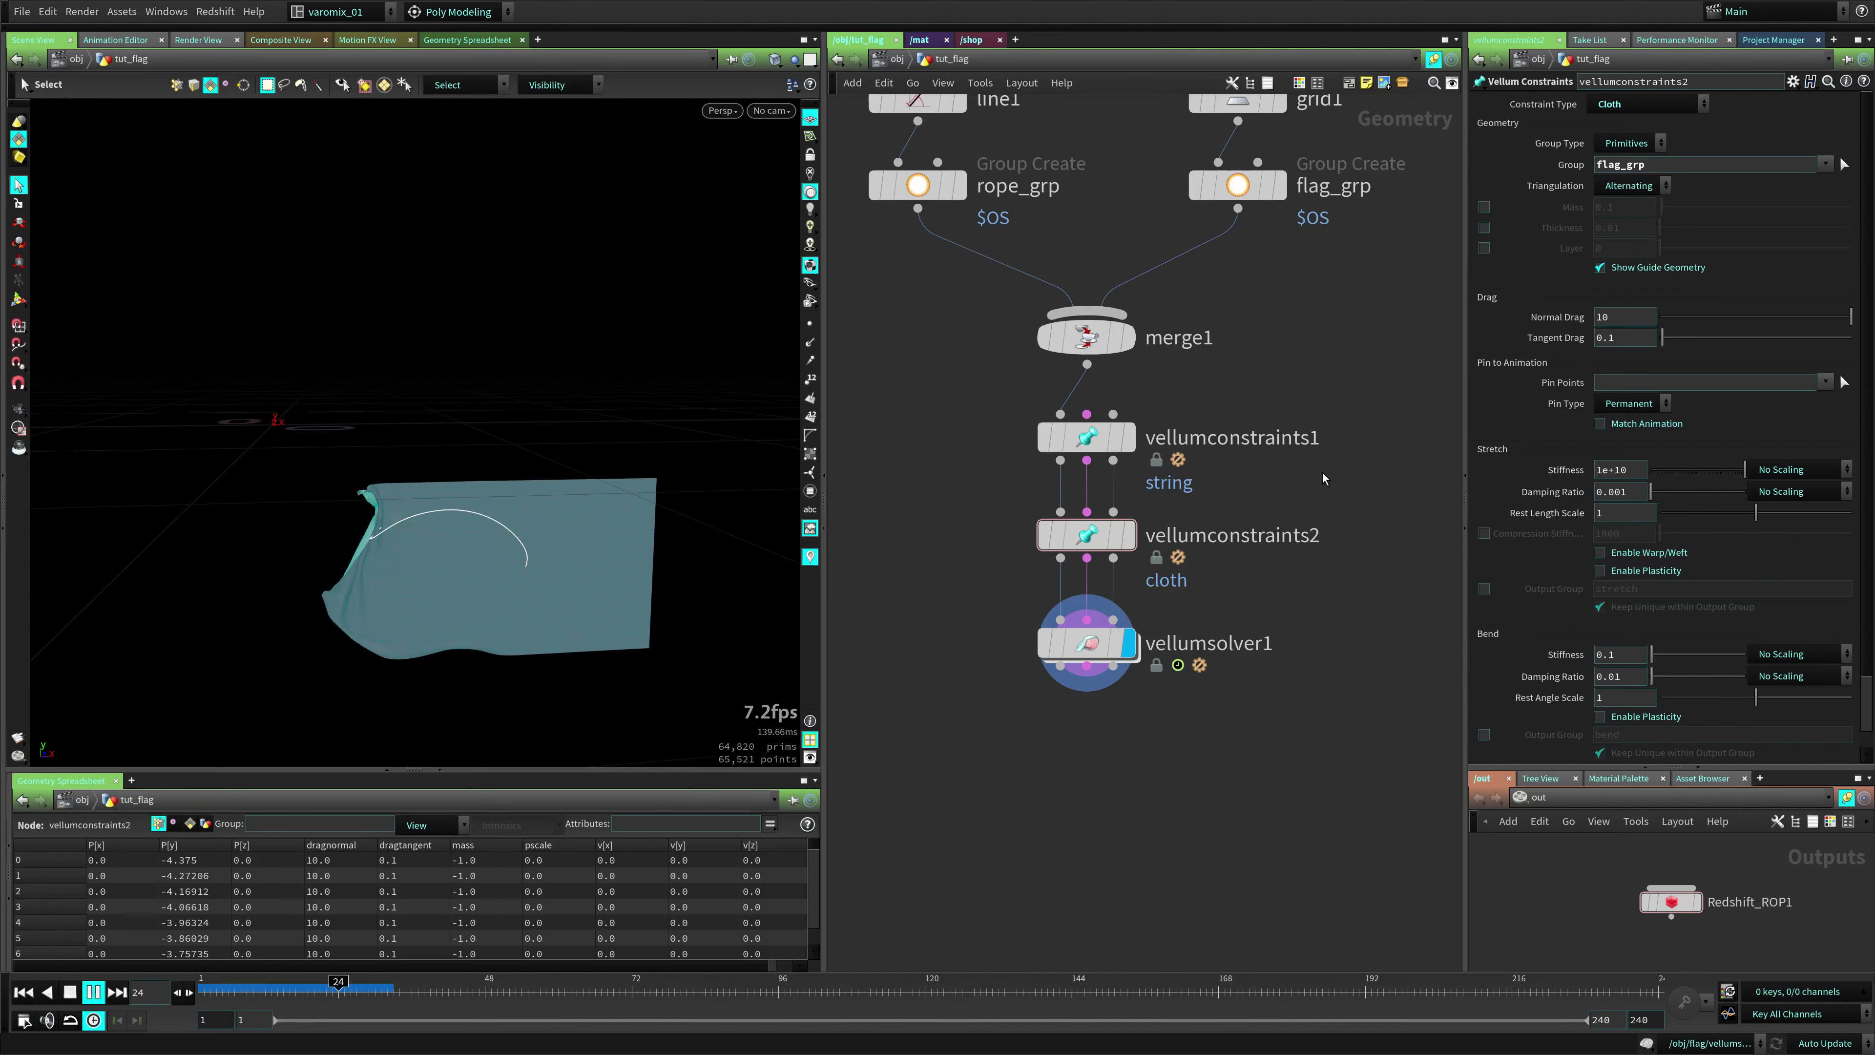
{"action": "key", "text": "Up"}
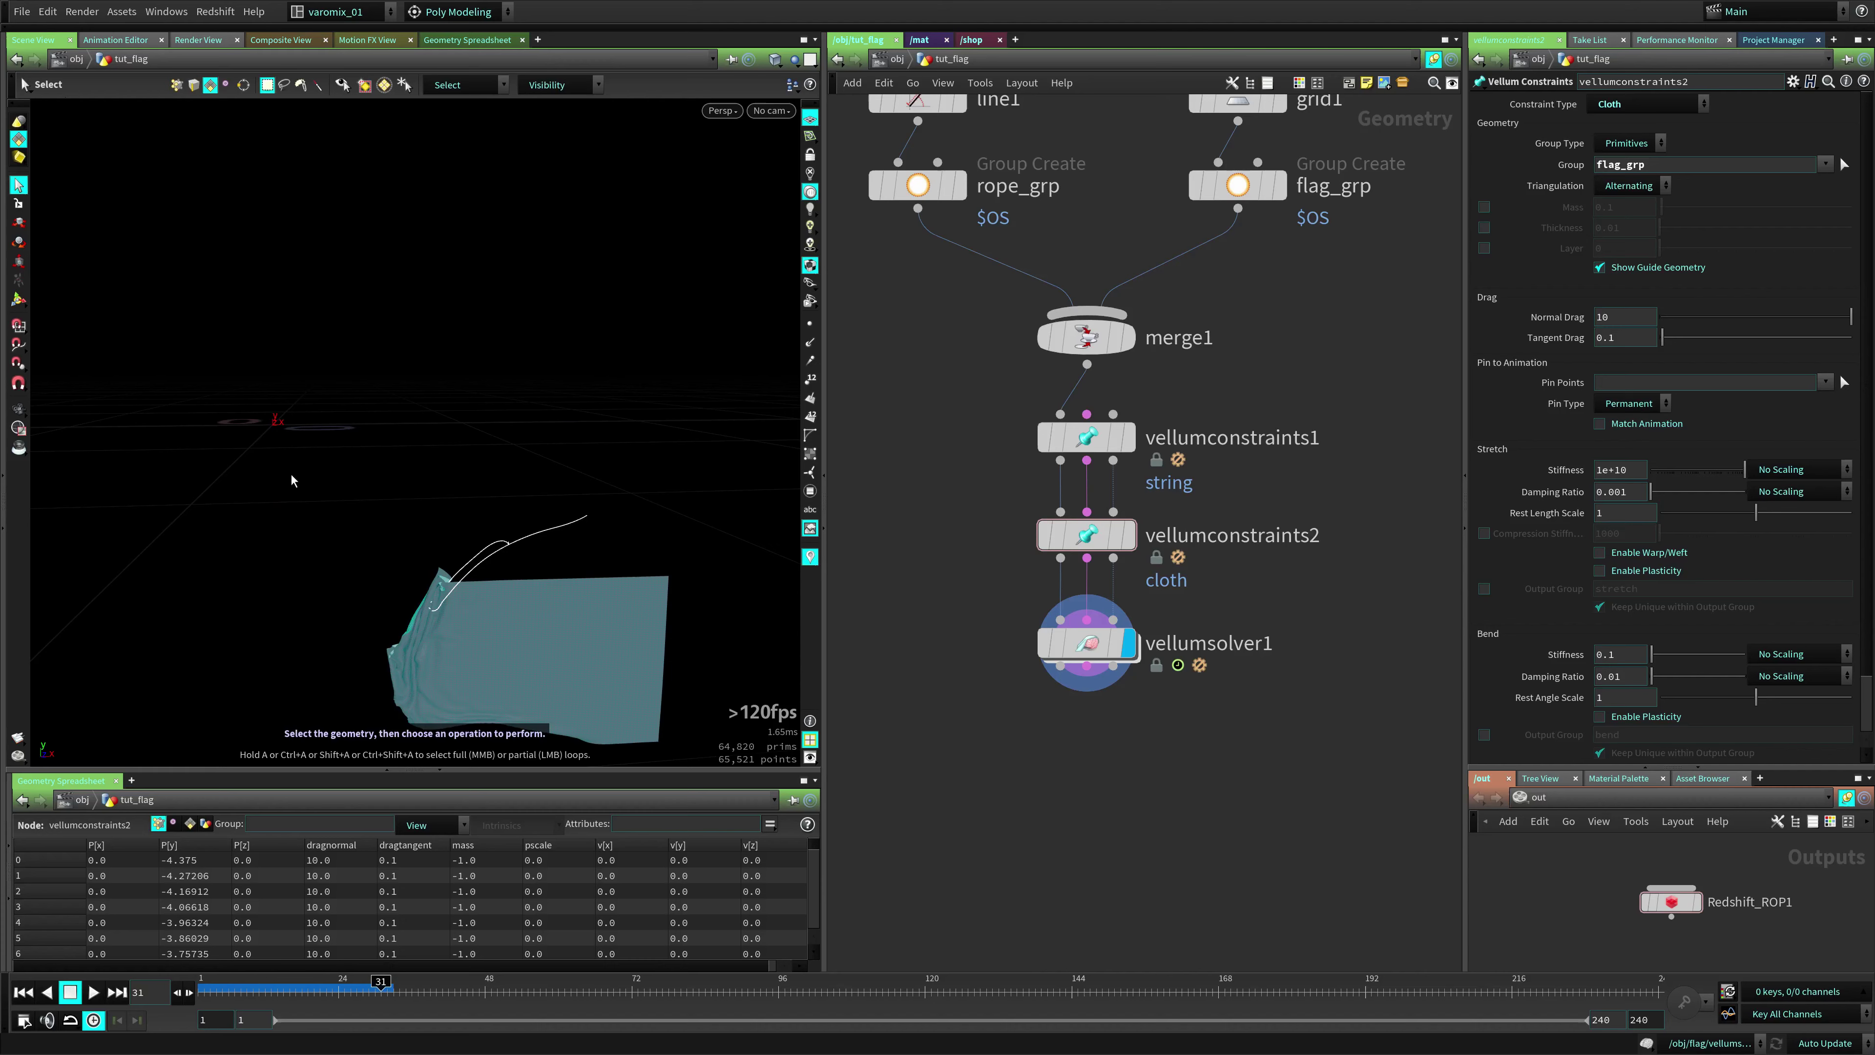
{"action": "key", "text": "ctrl+Up"}
{"action": "key", "text": "Up"}
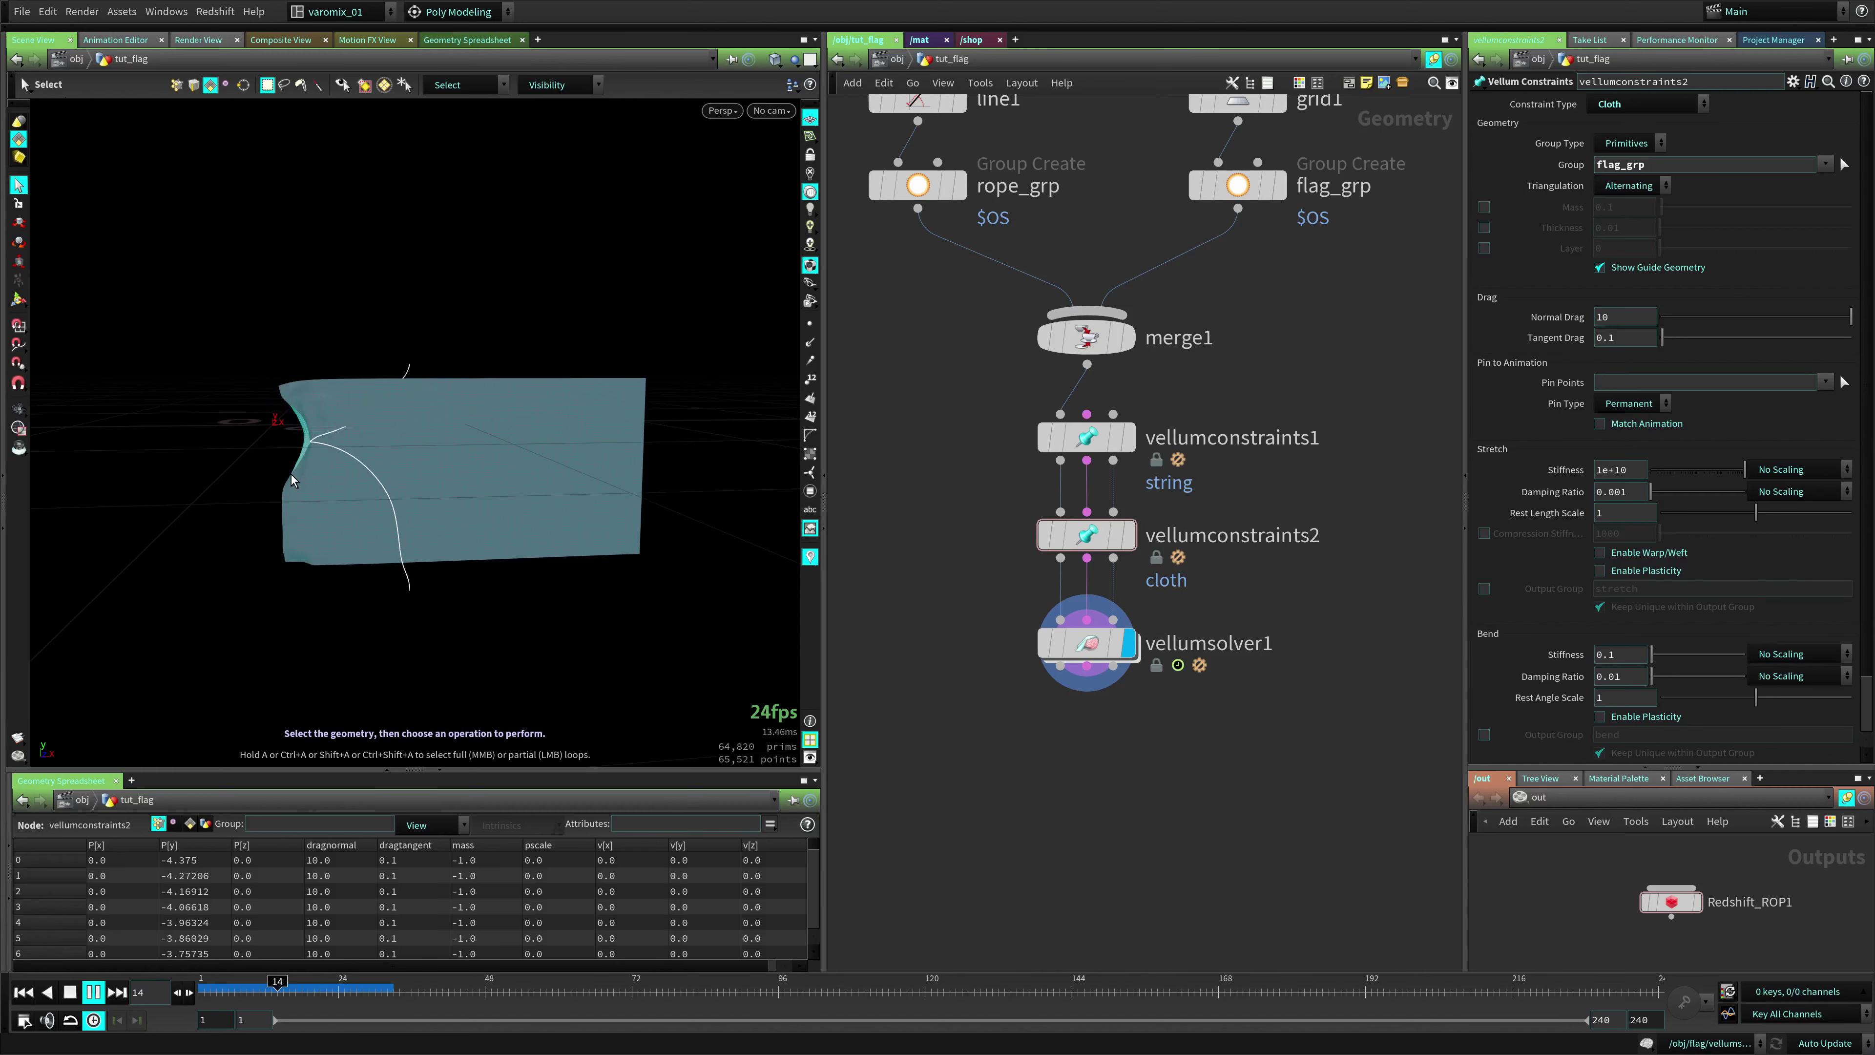
{"action": "key", "text": "Up"}
{"action": "key", "text": "ctrl+Up"}
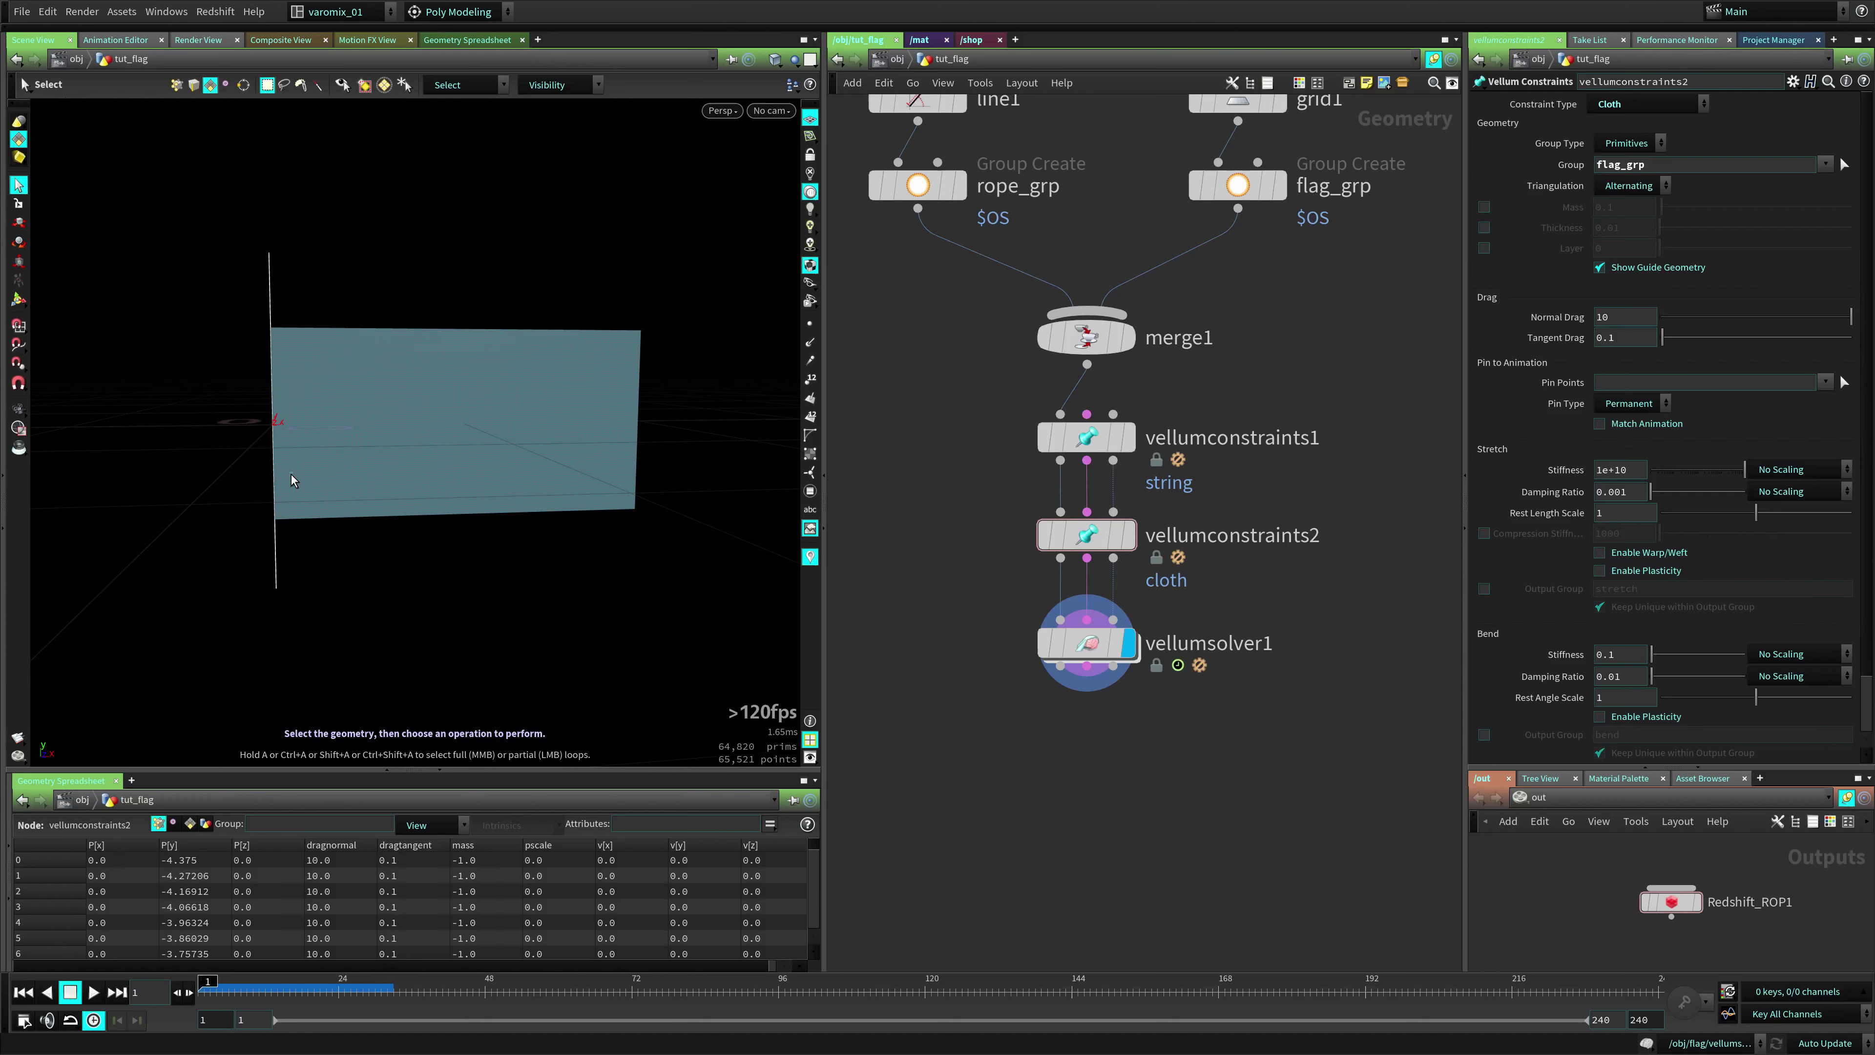
{"action": "middle_click_drag", "start_coordinate": [958, 733], "coordinate": [970, 642]}
{"action": "left_click_drag", "start_coordinate": [1098, 562], "coordinate": [1100, 654]}
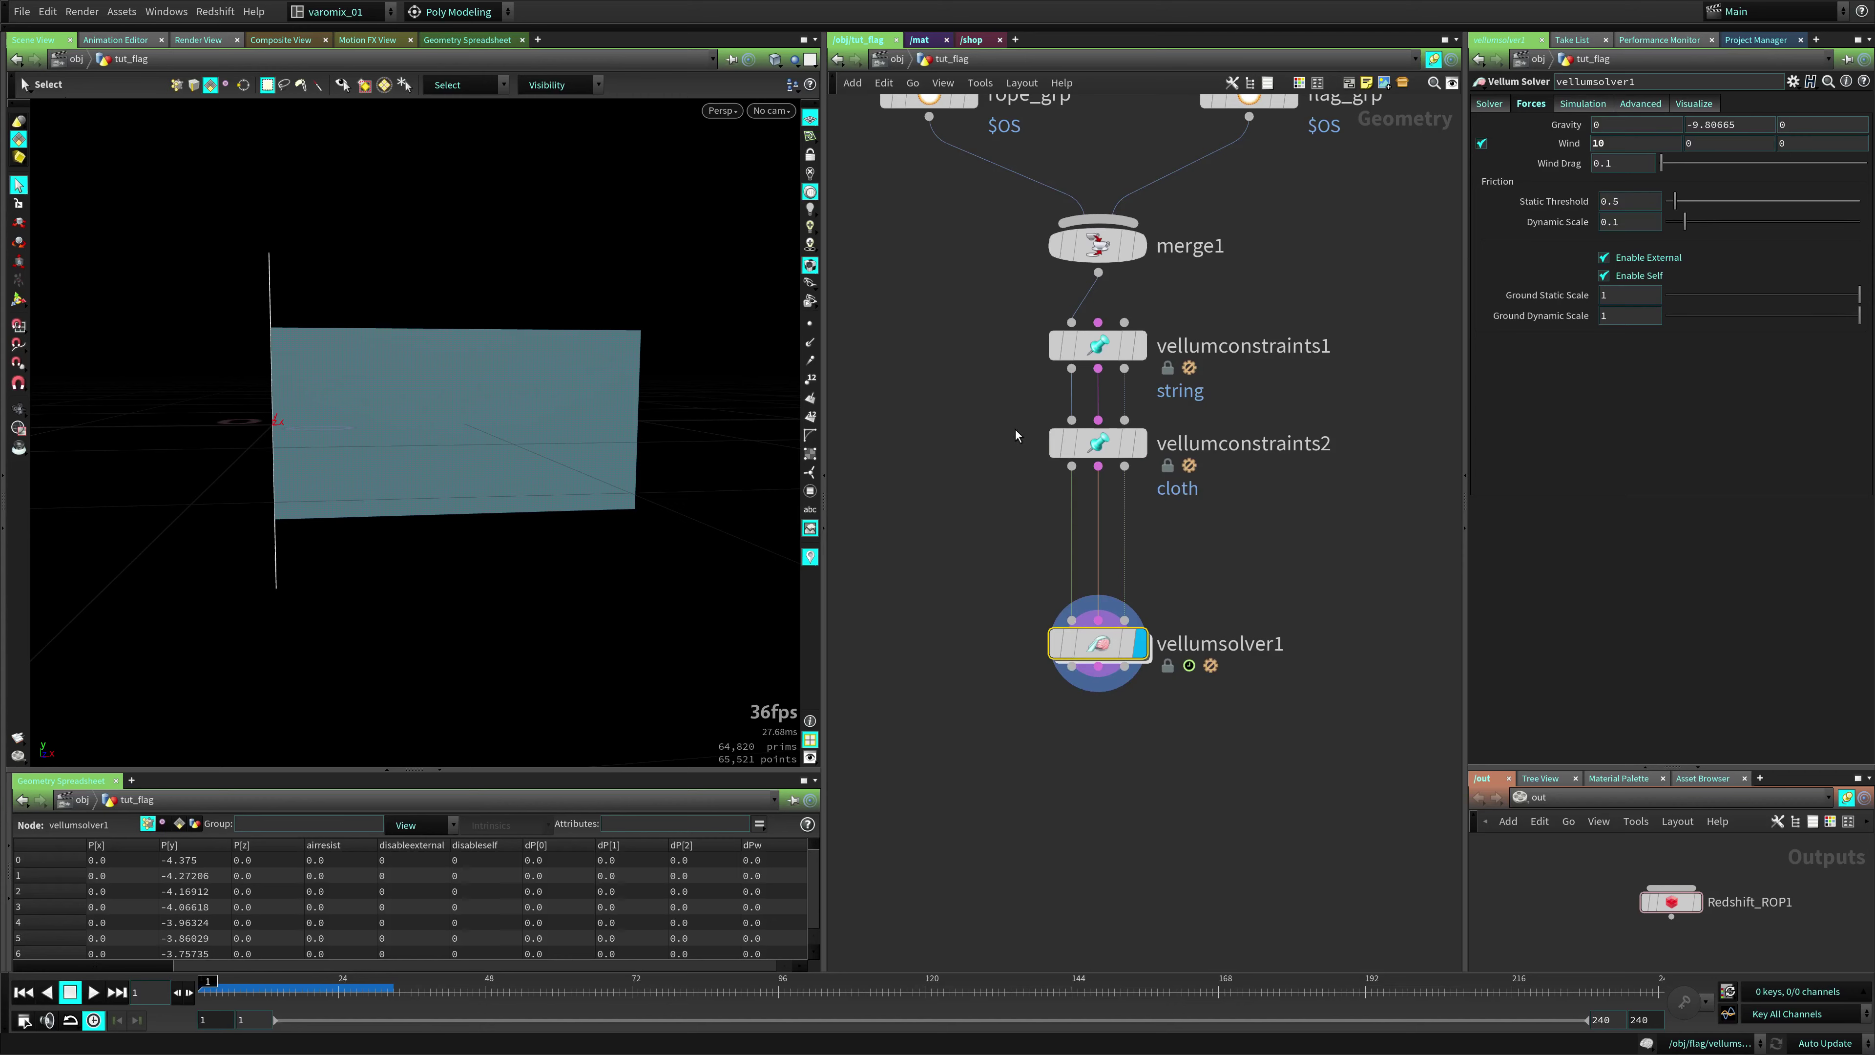
Add a Group Expression node after rope_grp
{"action": "key", "text": "h"}
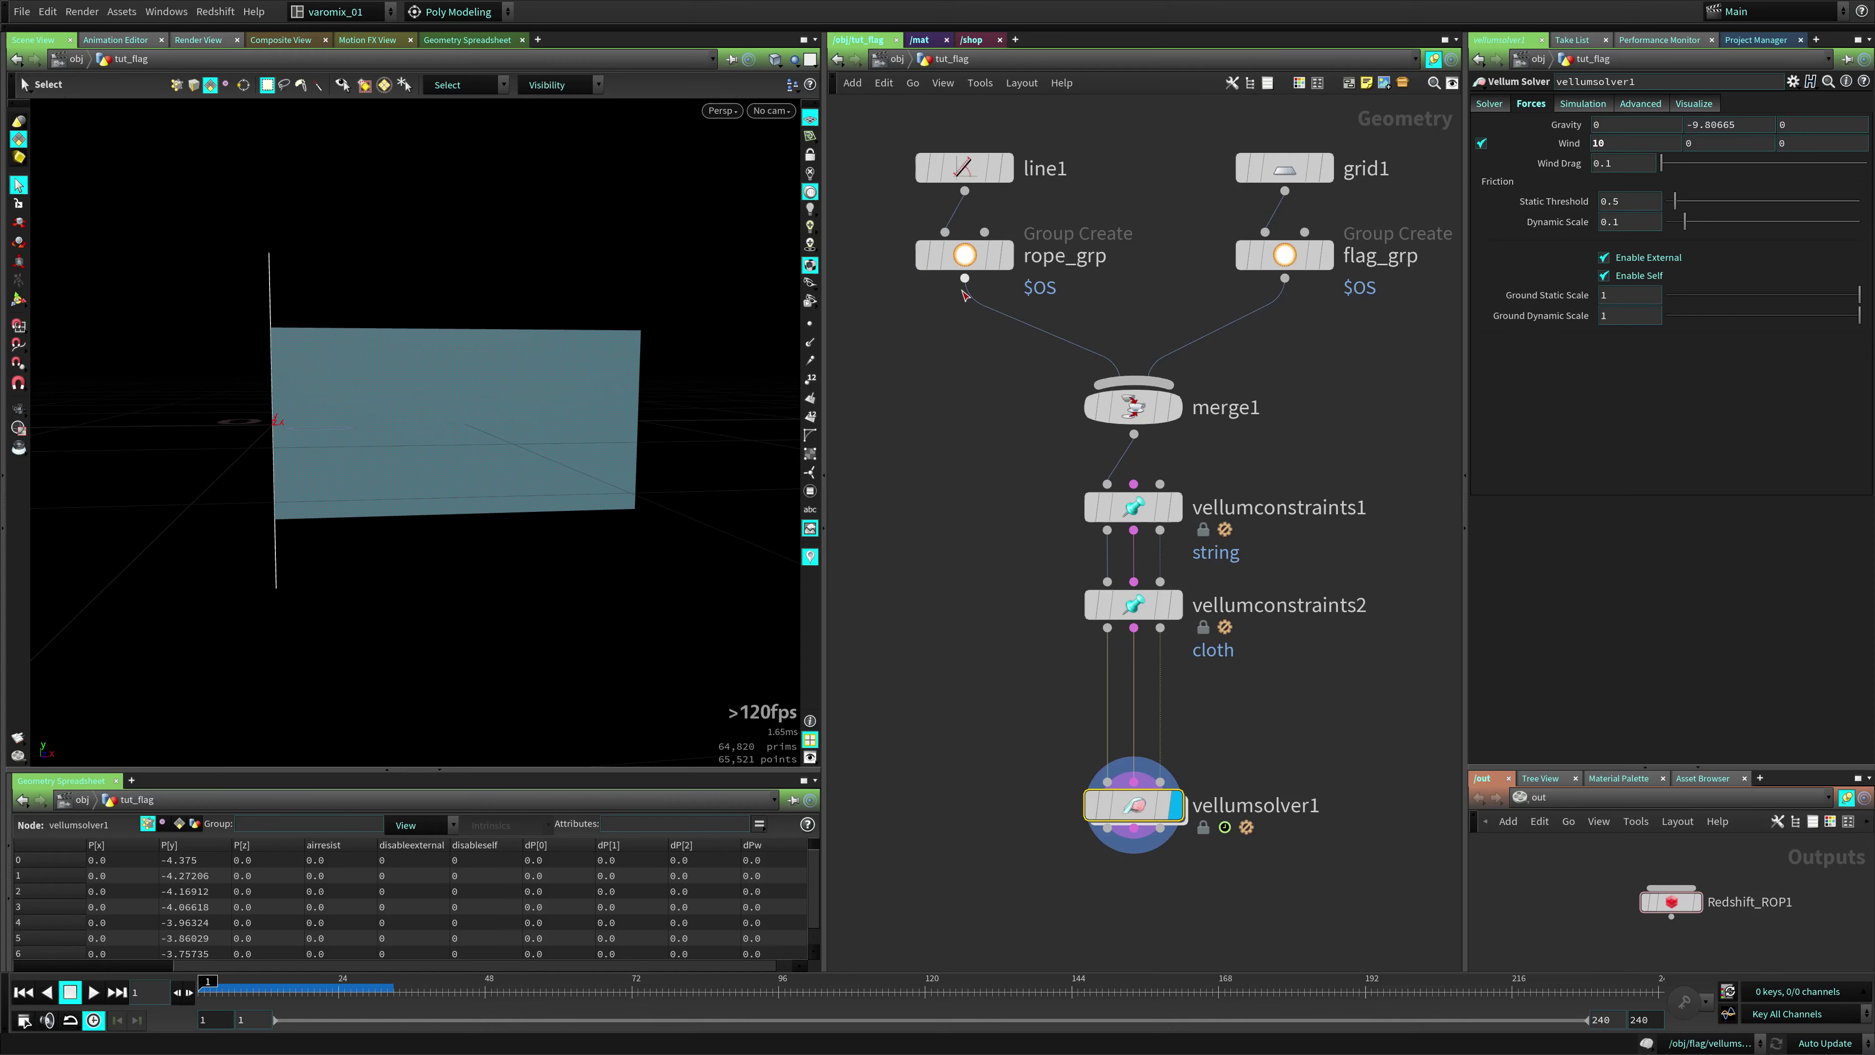
{"action": "left_click", "coordinate": [969, 258]}
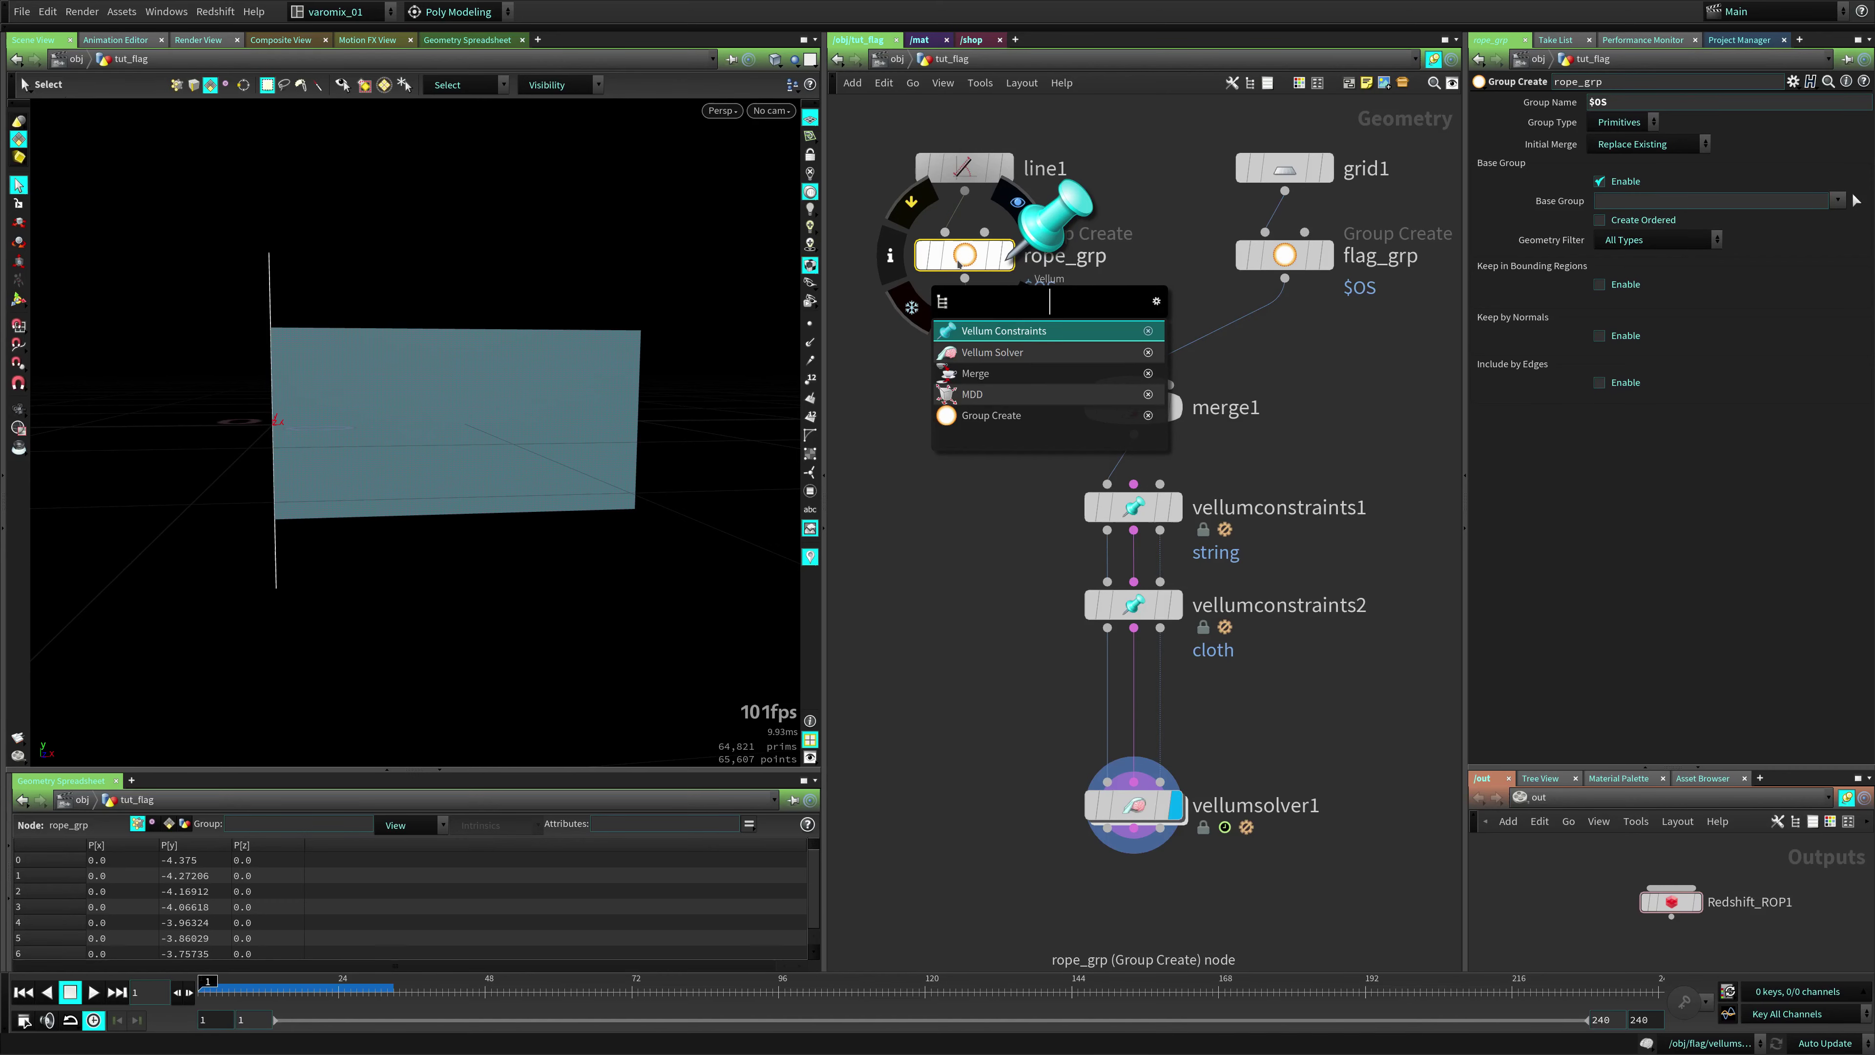
{"action": "type", "text": "gr"}
{"action": "type", "text": "oup"}
{"action": "key", "text": "BackSpace"}
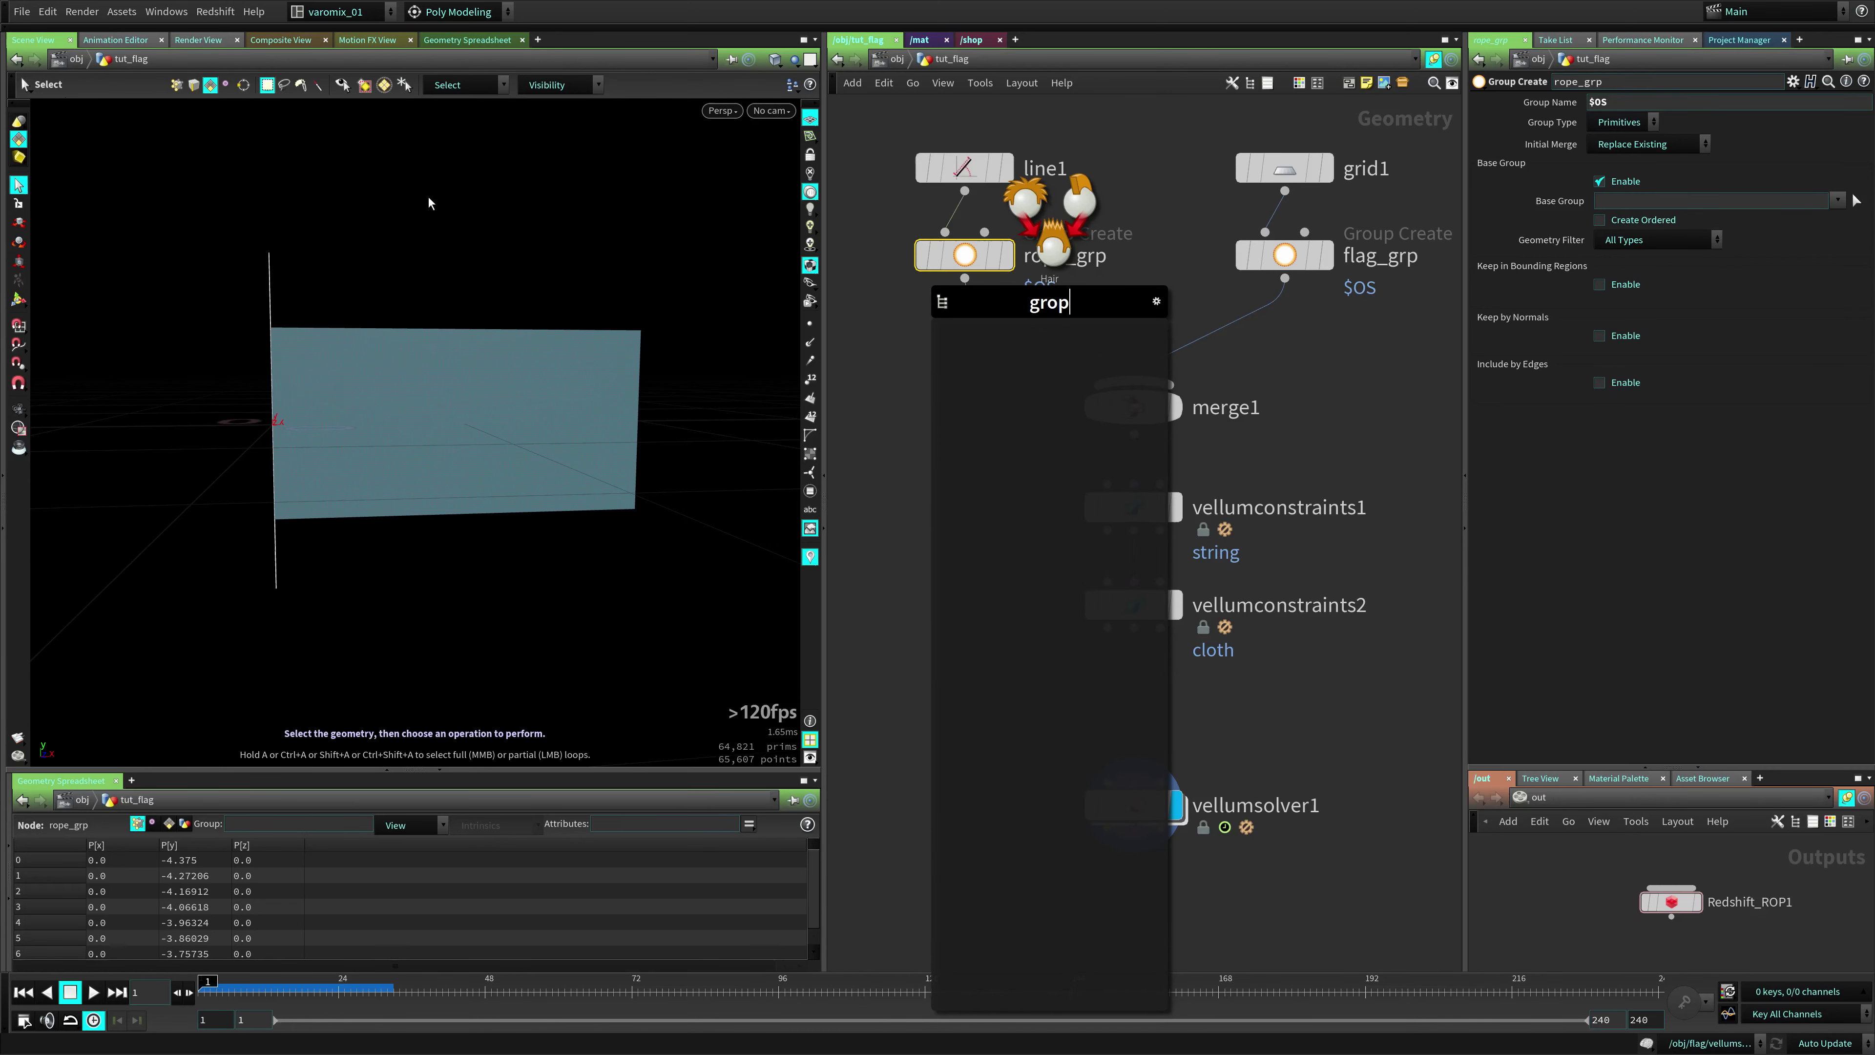
{"action": "type", "text": "p ex"}
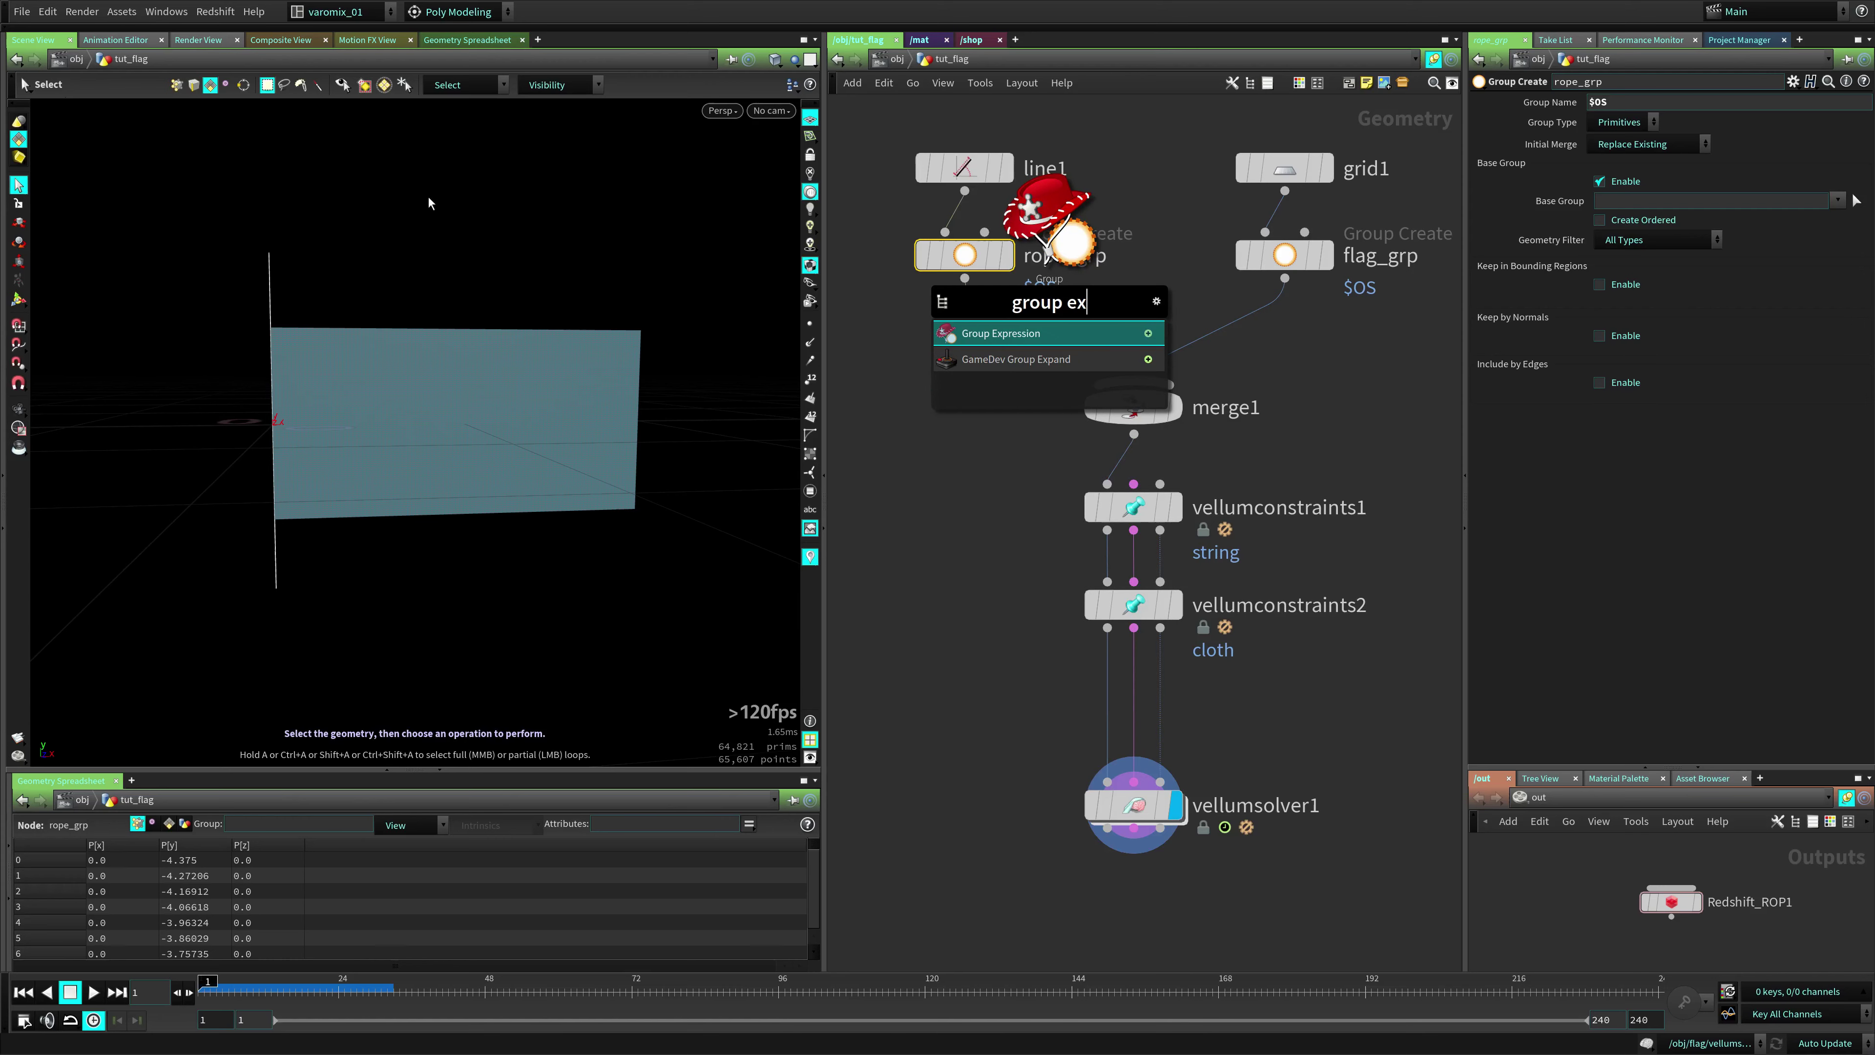
{"action": "key", "text": "Return"}
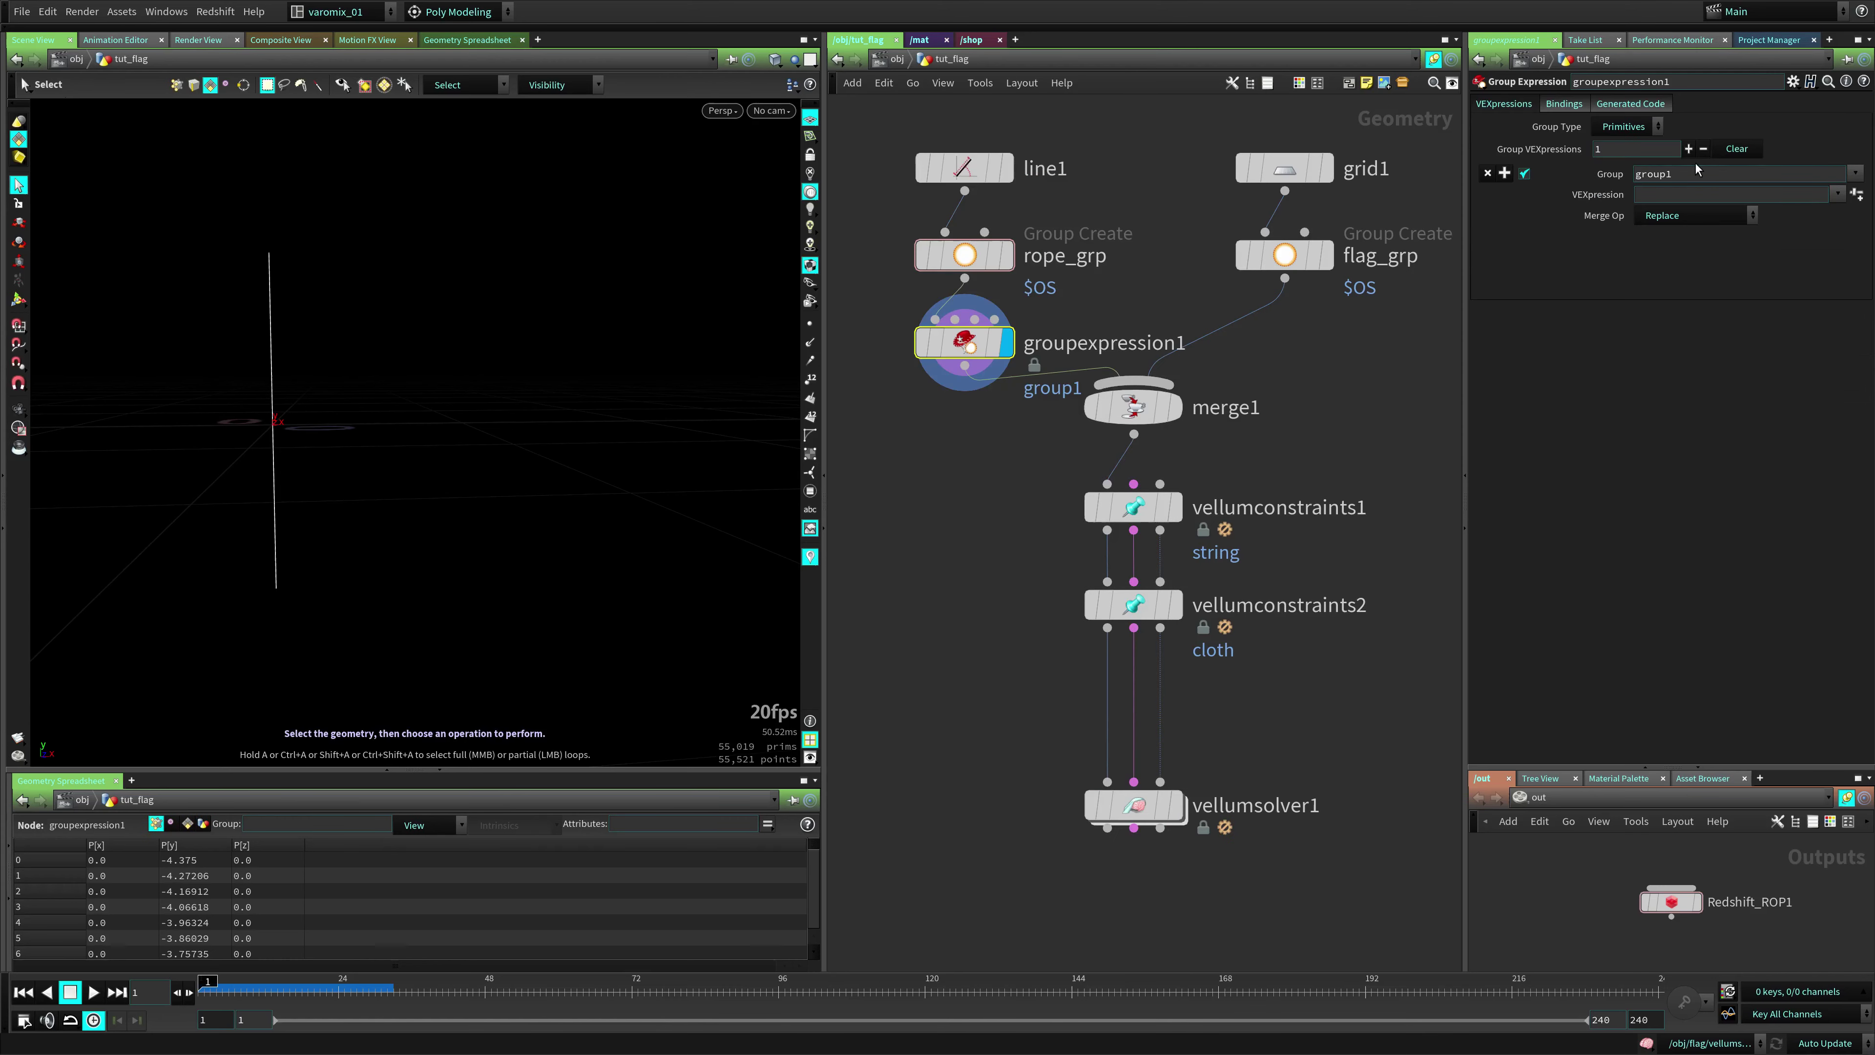
Name the expression's group start_end_grp
{"action": "left_click", "coordinate": [1696, 170]}
{"action": "type", "text": "stra"}
{"action": "key", "text": "BackSpace"}
{"action": "key", "text": "BackSpace"}
{"action": "type", "text": "art"}
{"action": "type", "text": "_and"}
{"action": "key", "text": "BackSpace"}
{"action": "key", "text": "BackSpace"}
{"action": "key", "text": "BackSpace"}
{"action": "type", "text": "end_grp"}
{"action": "key", "text": "Return"}
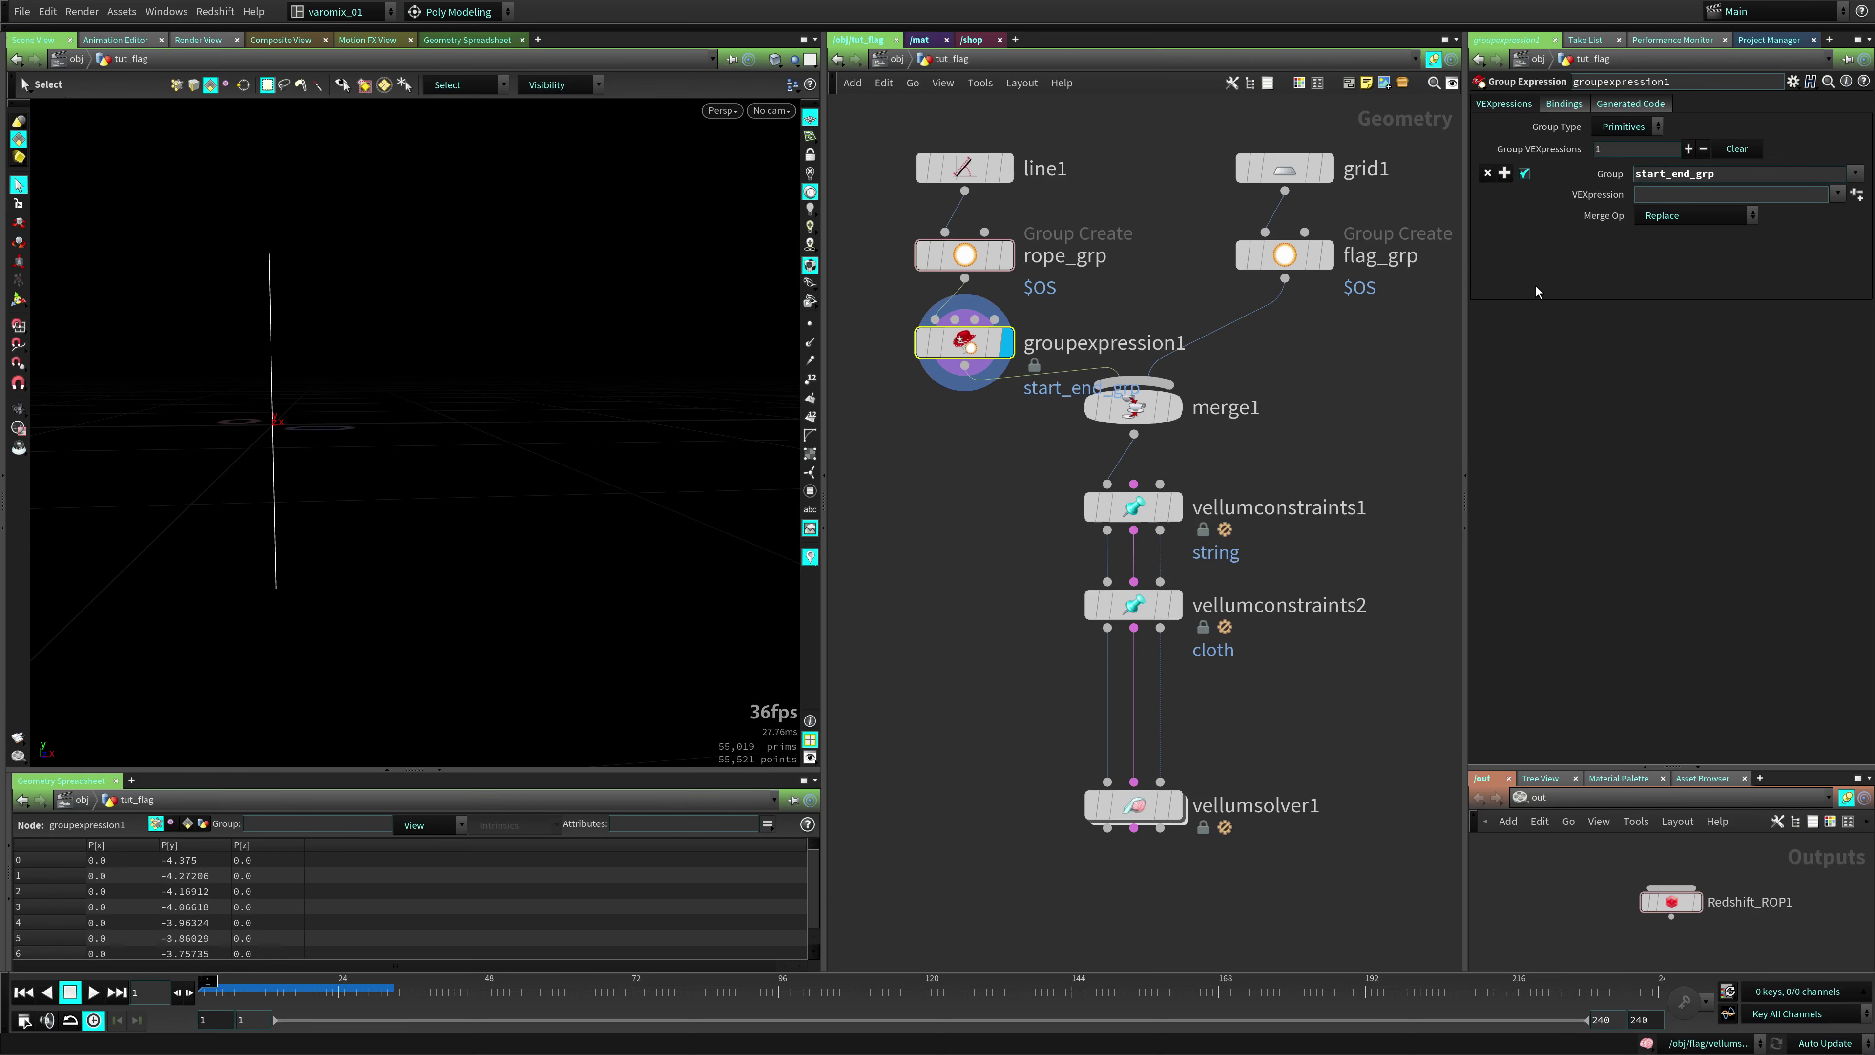
{"action": "left_click", "coordinate": [1685, 196]}
{"action": "type", "text": "@ptnum == 0"}
{"action": "key", "text": "Return"}
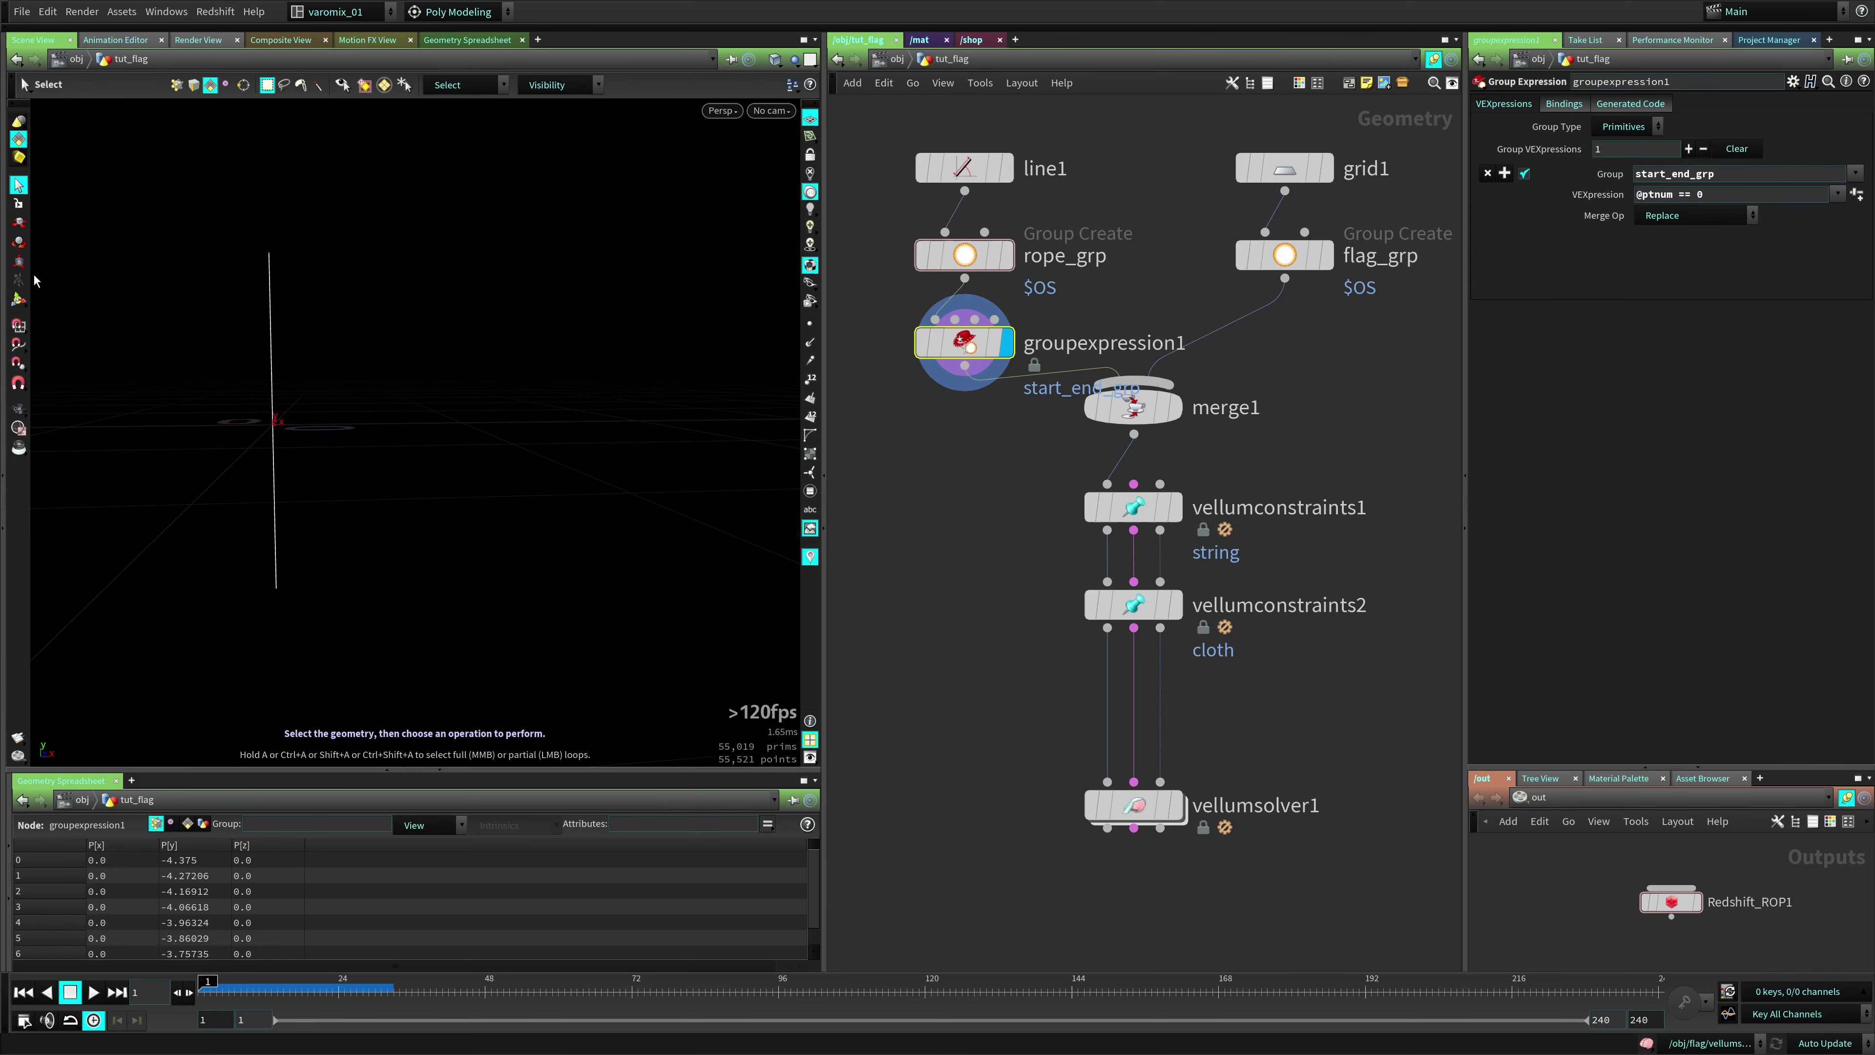
{"action": "left_click", "coordinate": [18, 299]}
{"action": "left_click", "coordinate": [1628, 126]}
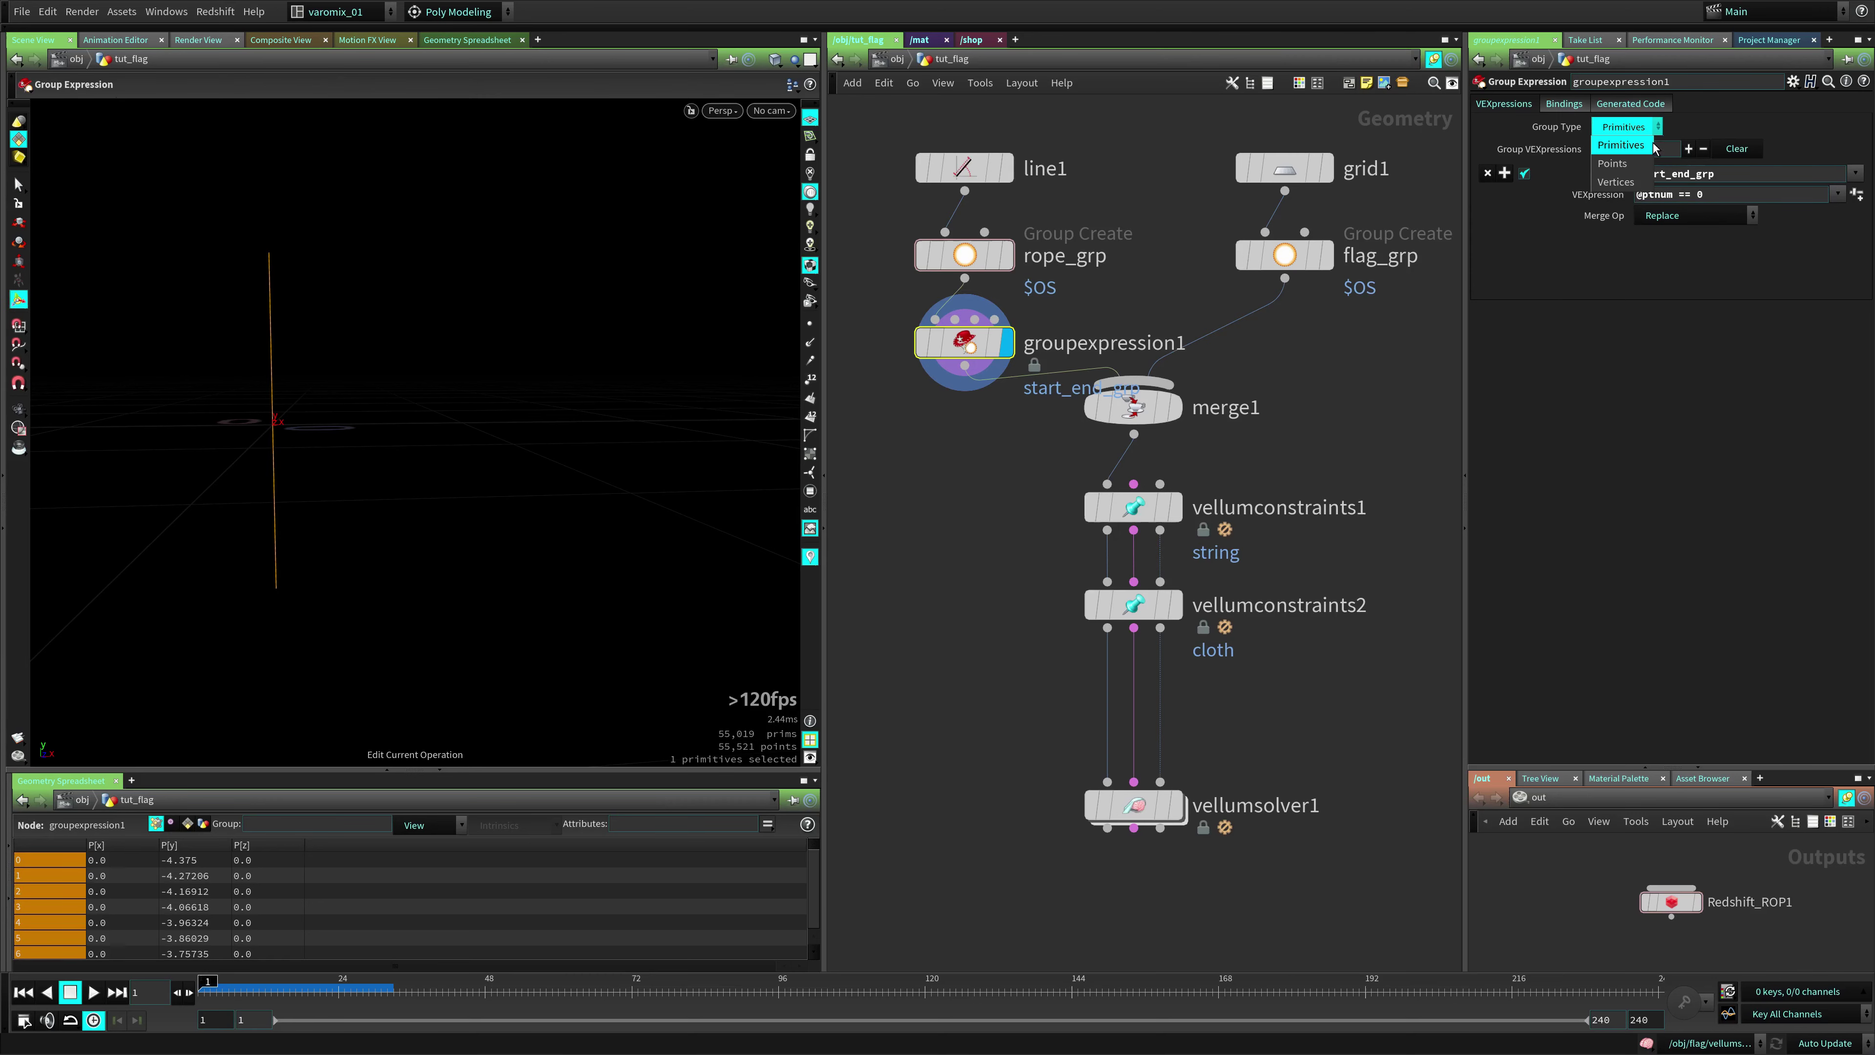
{"action": "left_click", "coordinate": [1614, 163]}
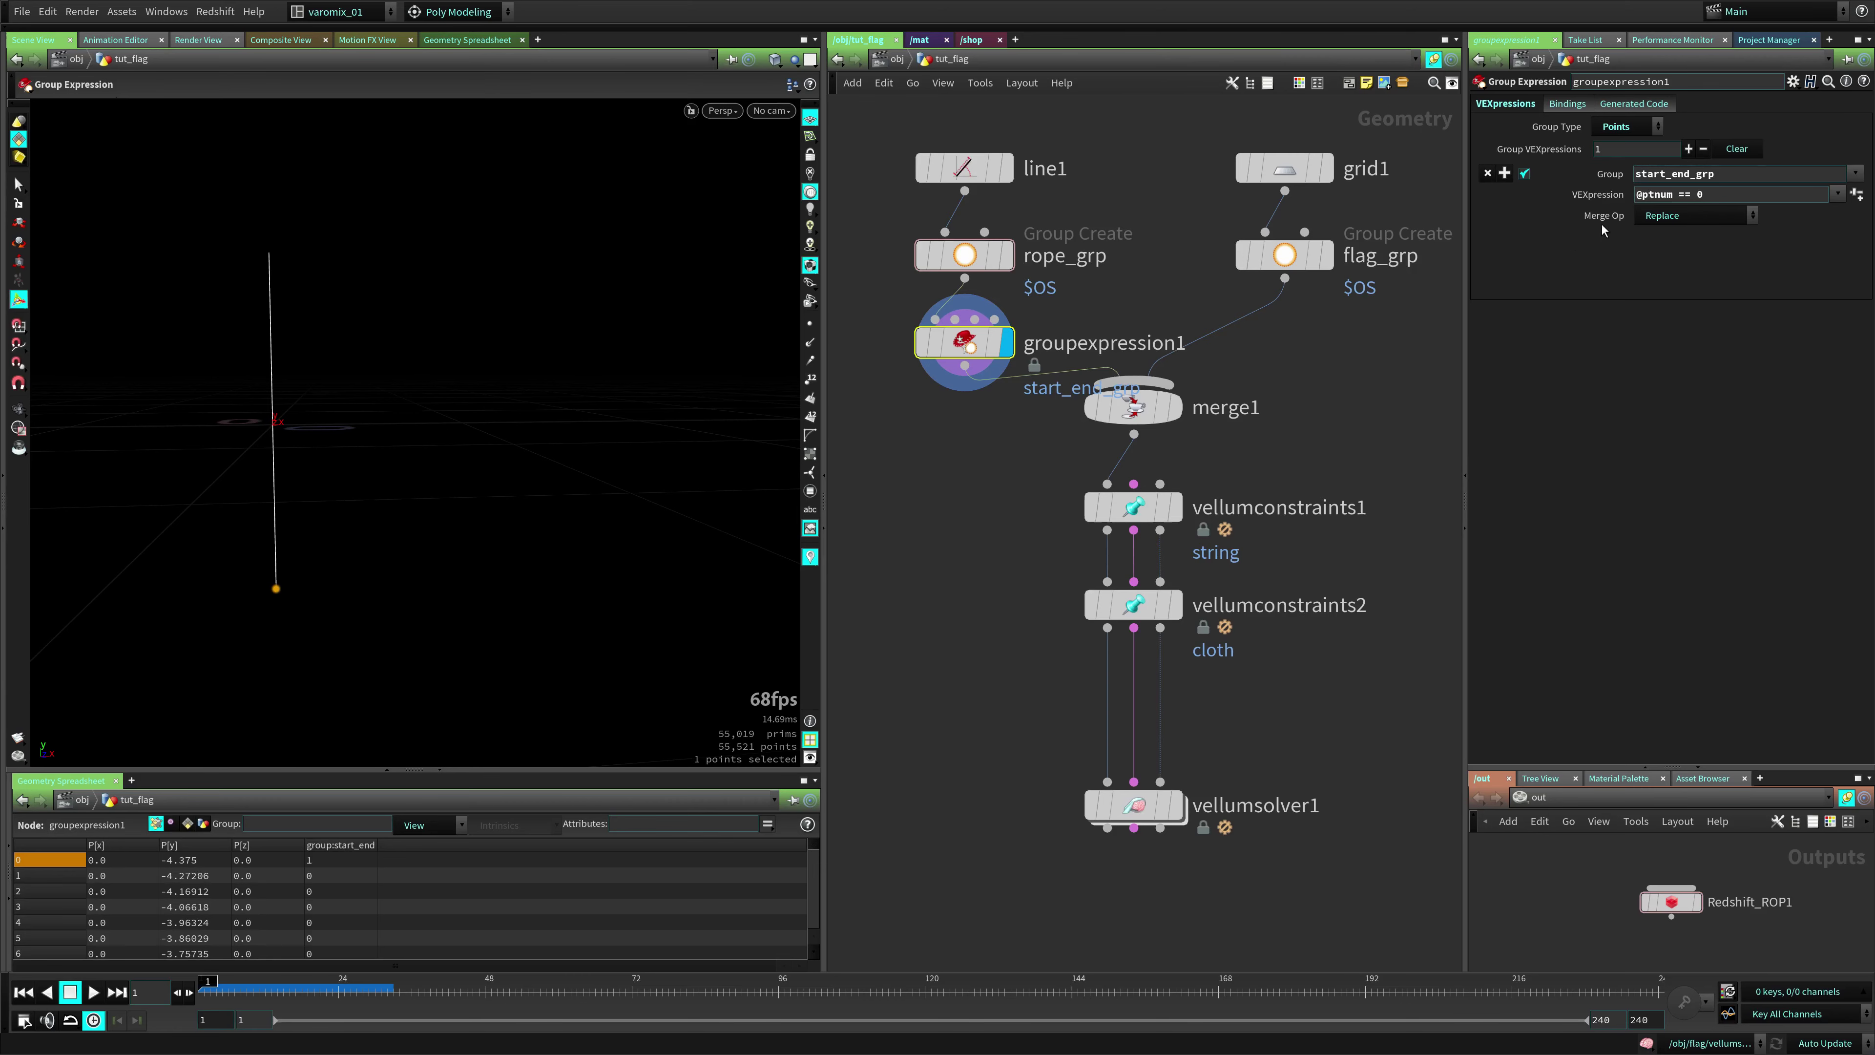
Check the rope's point numbers in the viewport to confirm point 0, then hide the markers
{"action": "double_click", "coordinate": [1721, 193]}
{"action": "left_click", "coordinate": [810, 323]}
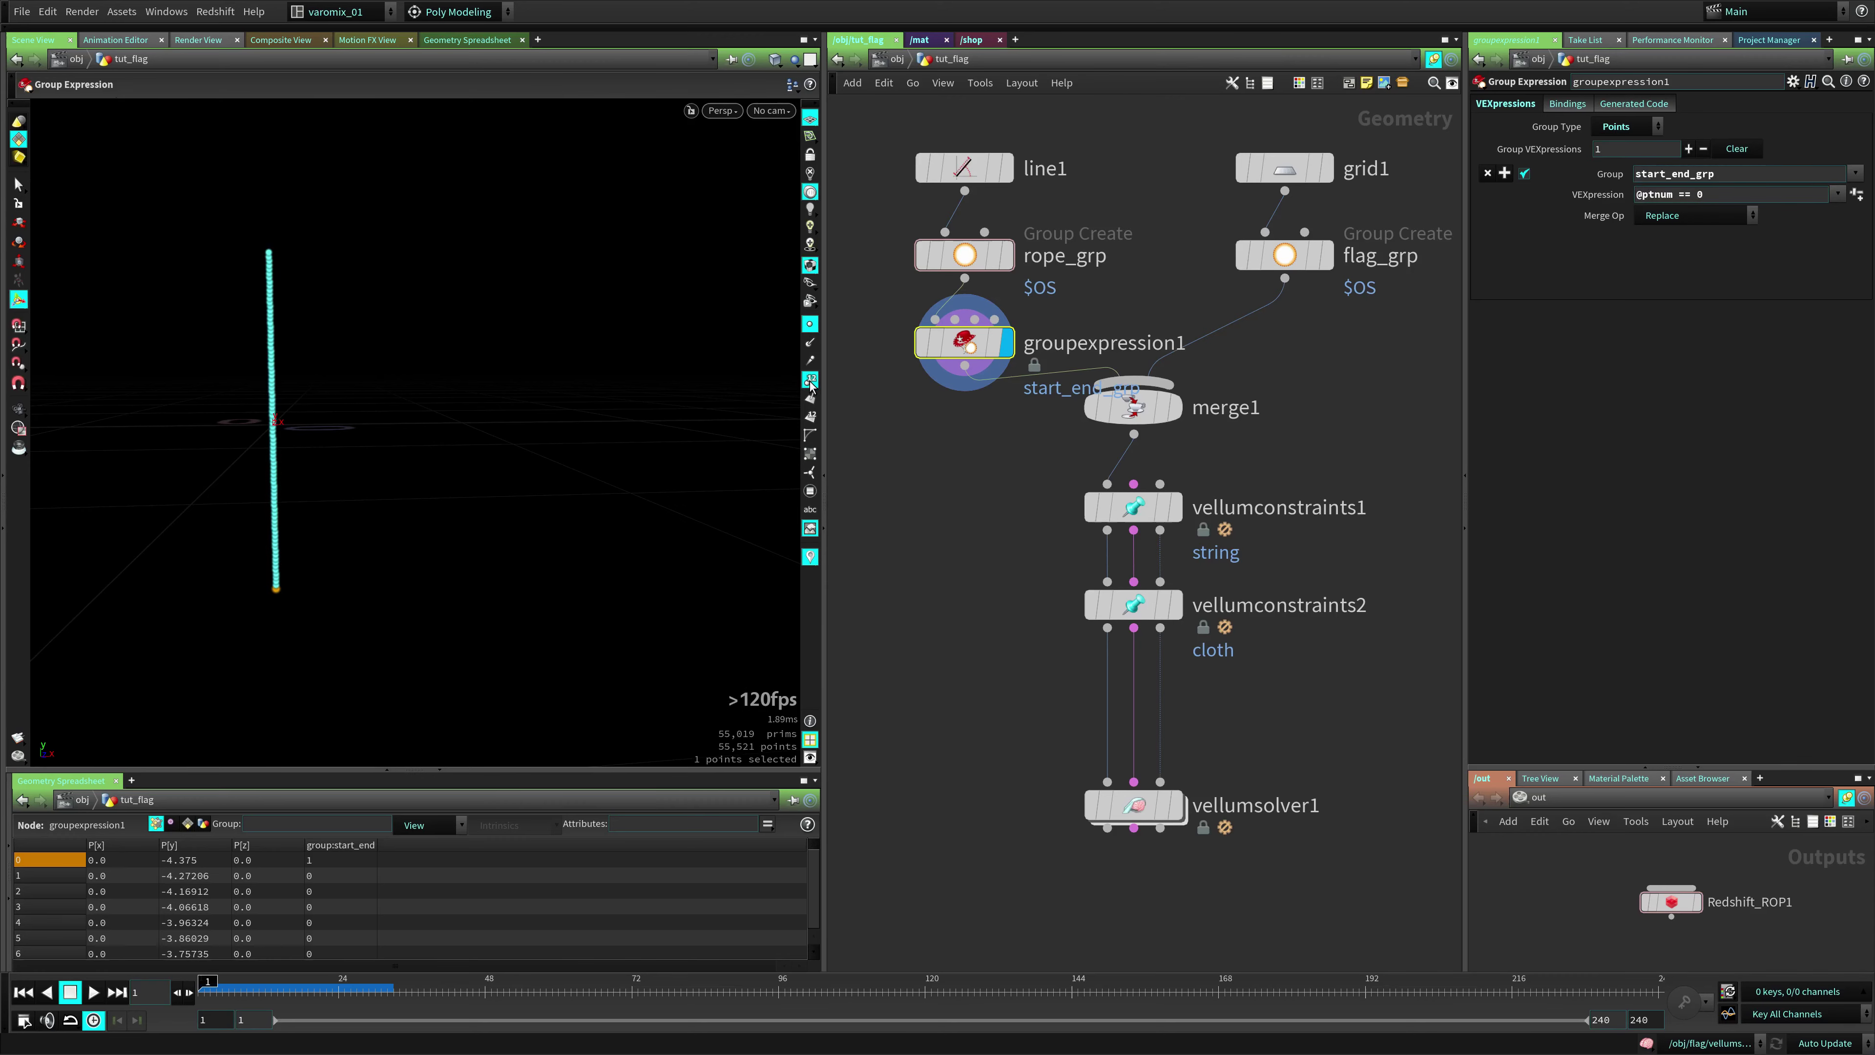
{"action": "left_click", "coordinate": [810, 379]}
{"action": "key", "text": "Escape"}
{"action": "left_click_drag", "start_coordinate": [196, 298], "coordinate": [533, 203]}
{"action": "scroll", "coordinate": [413, 258], "scroll_direction": "up", "scroll_amount": 10}
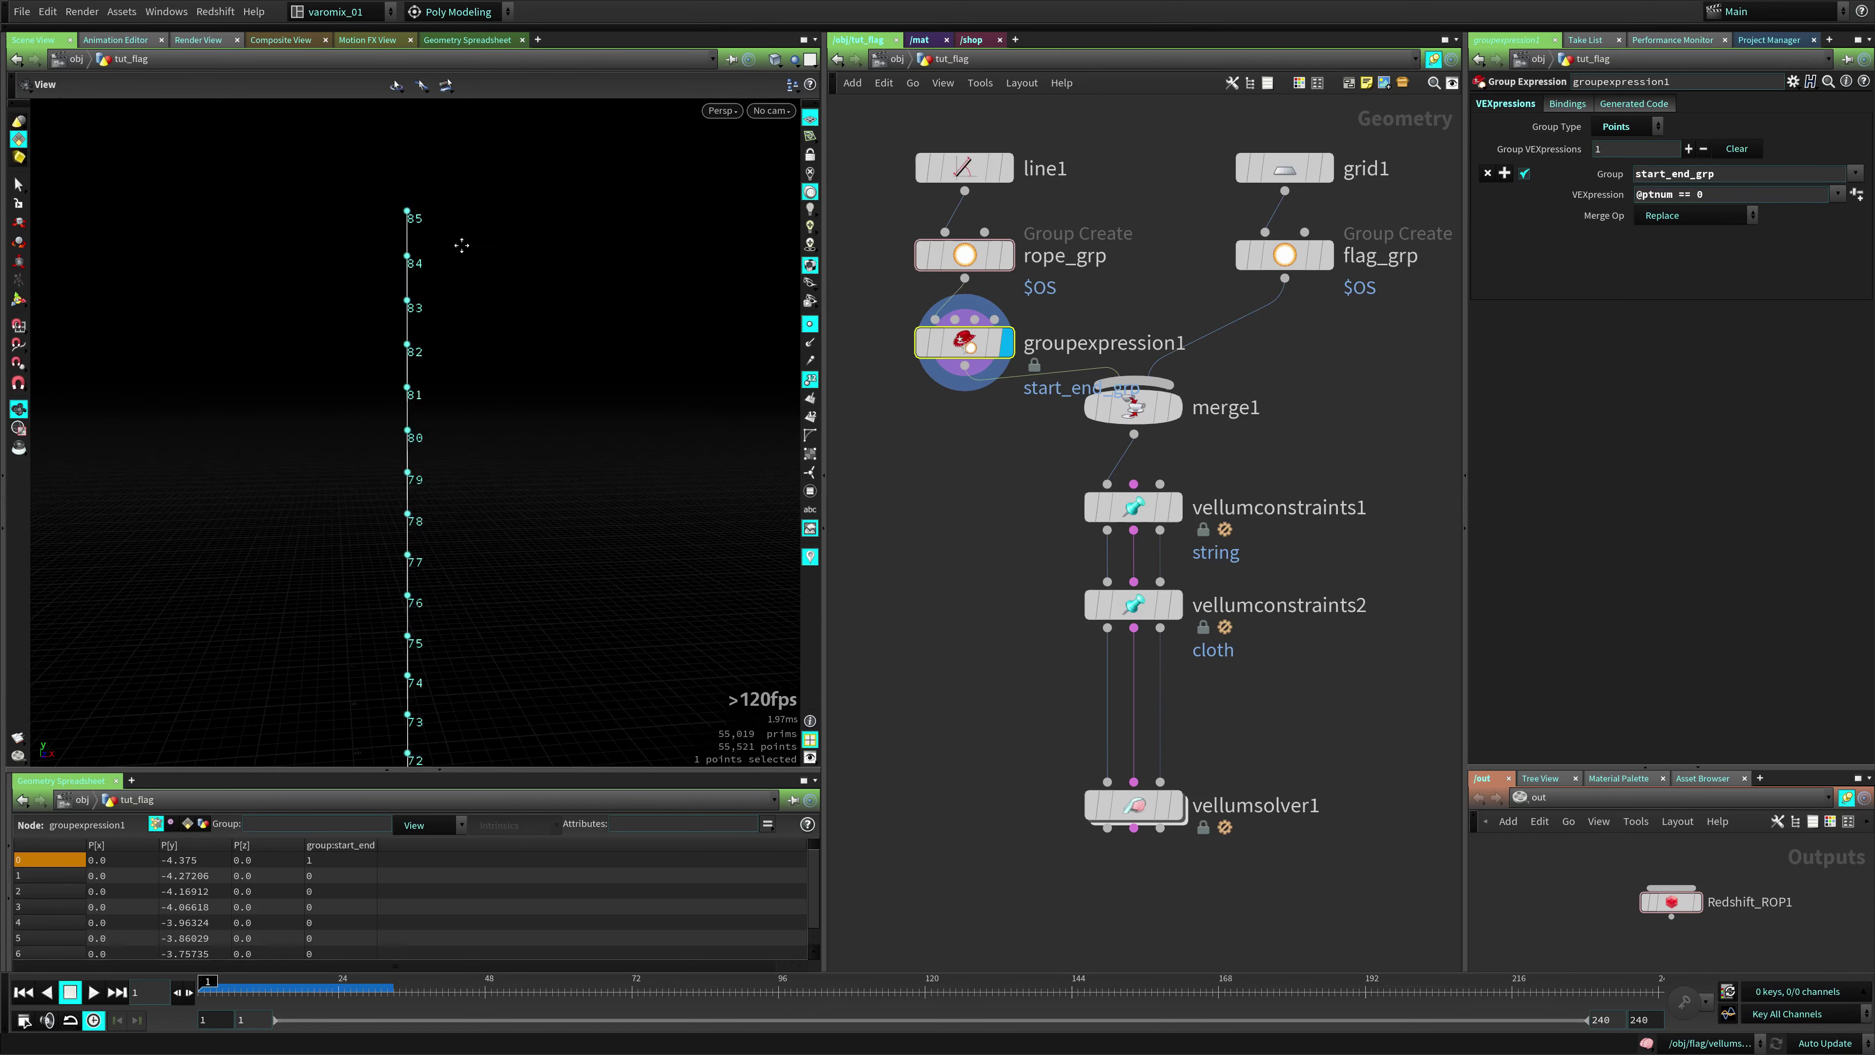
{"action": "key", "text": "Return"}
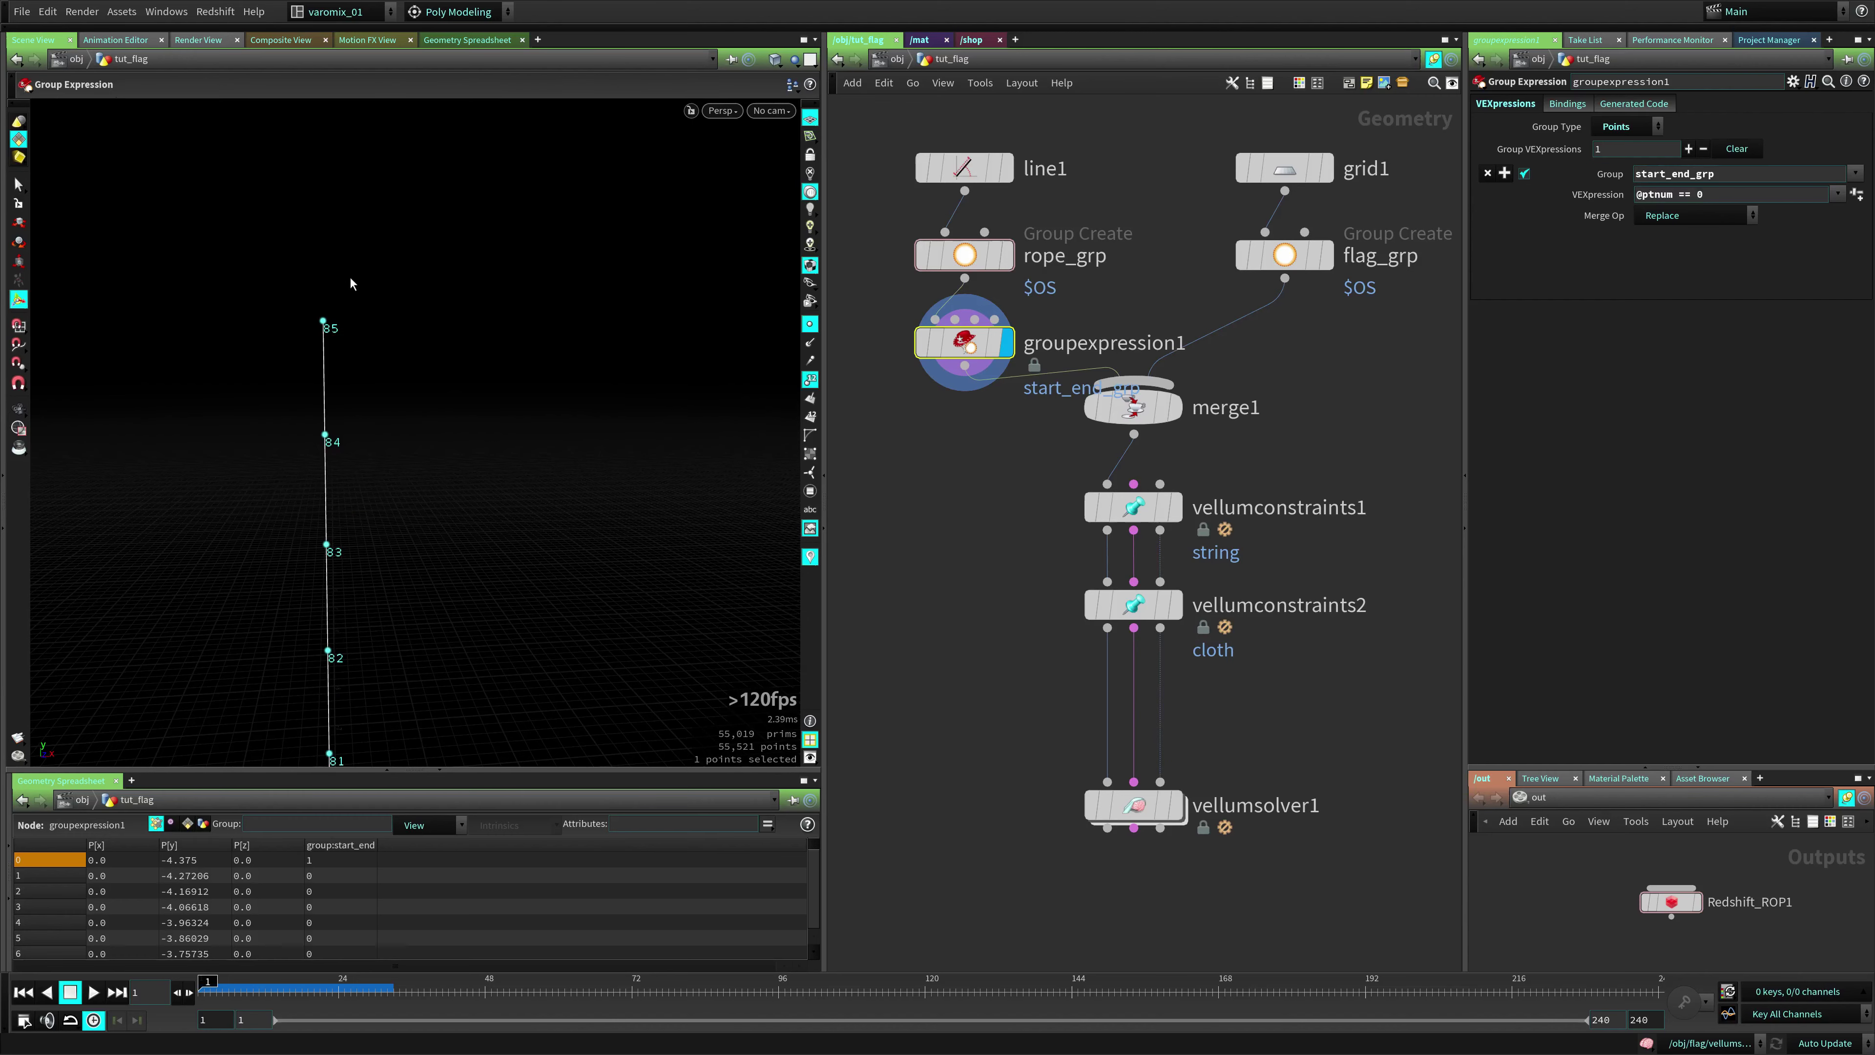
{"action": "scroll", "coordinate": [350, 283], "scroll_direction": "down", "scroll_amount": 10}
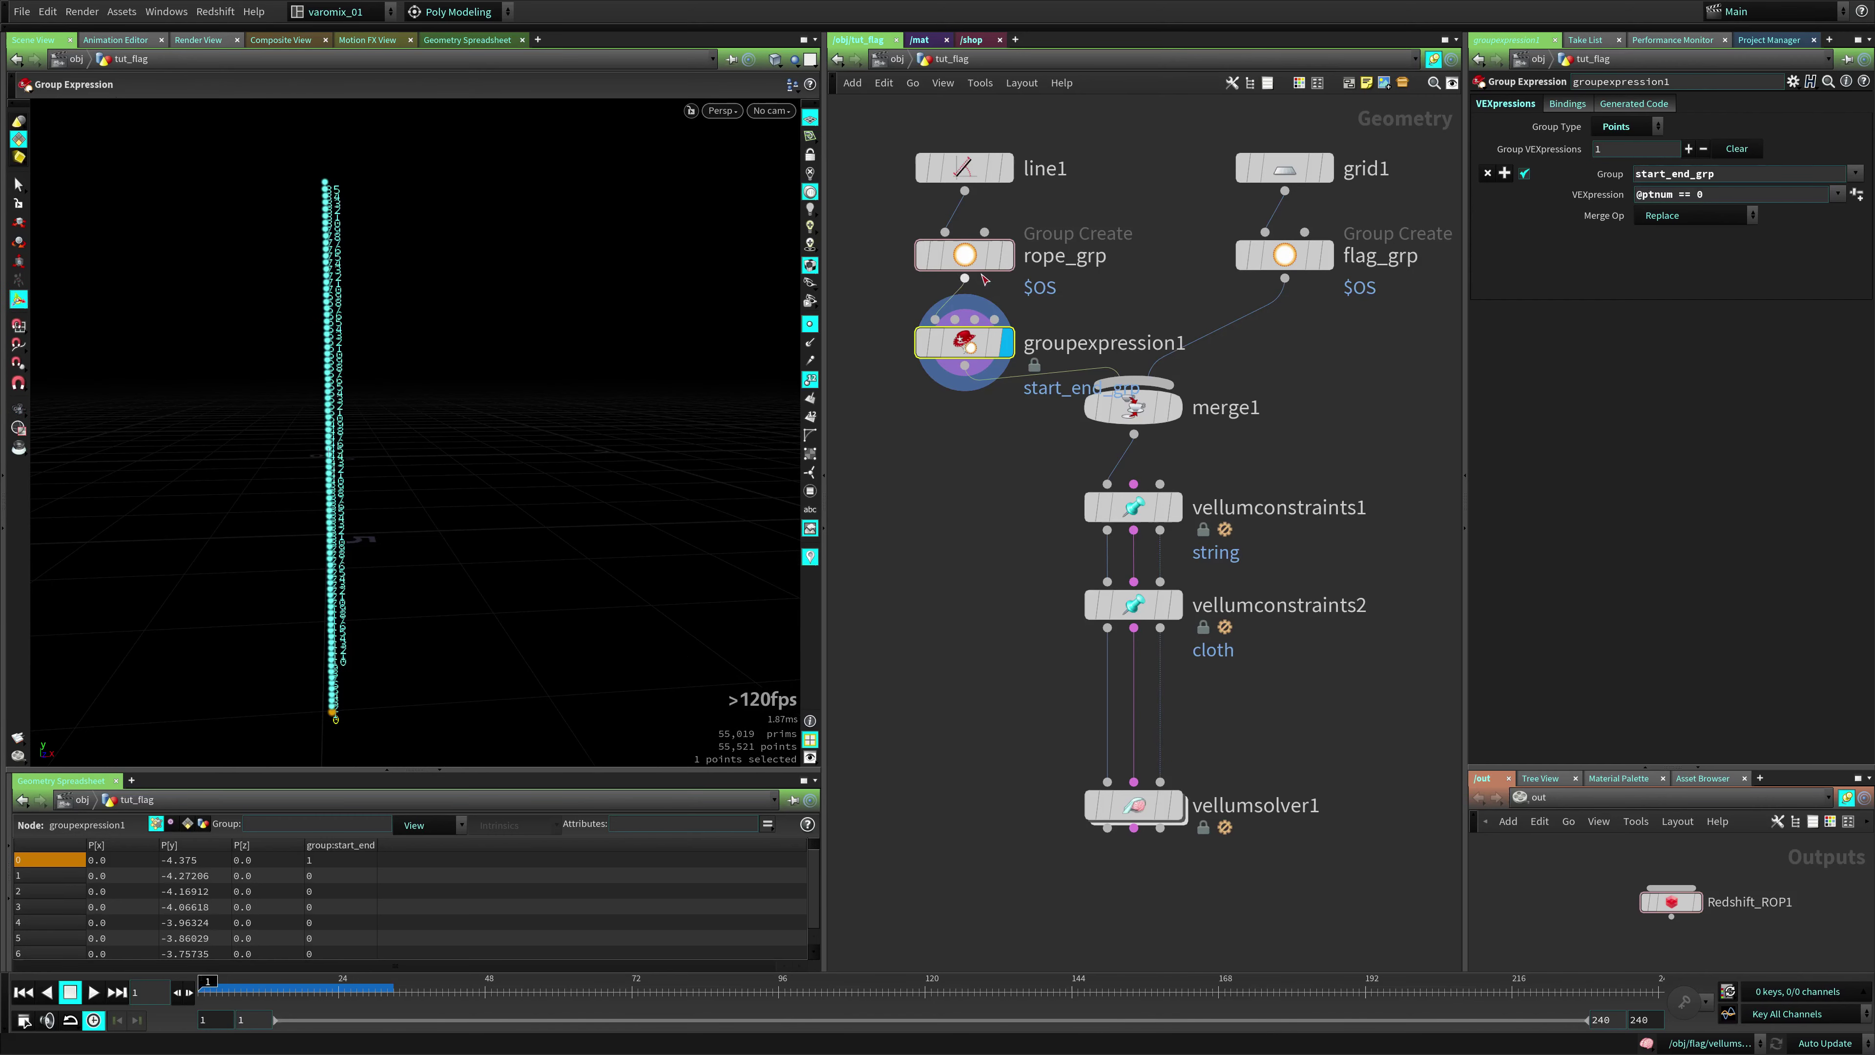
{"action": "left_click_drag", "start_coordinate": [763, 315], "coordinate": [391, 469]}
{"action": "left_click", "coordinate": [810, 324]}
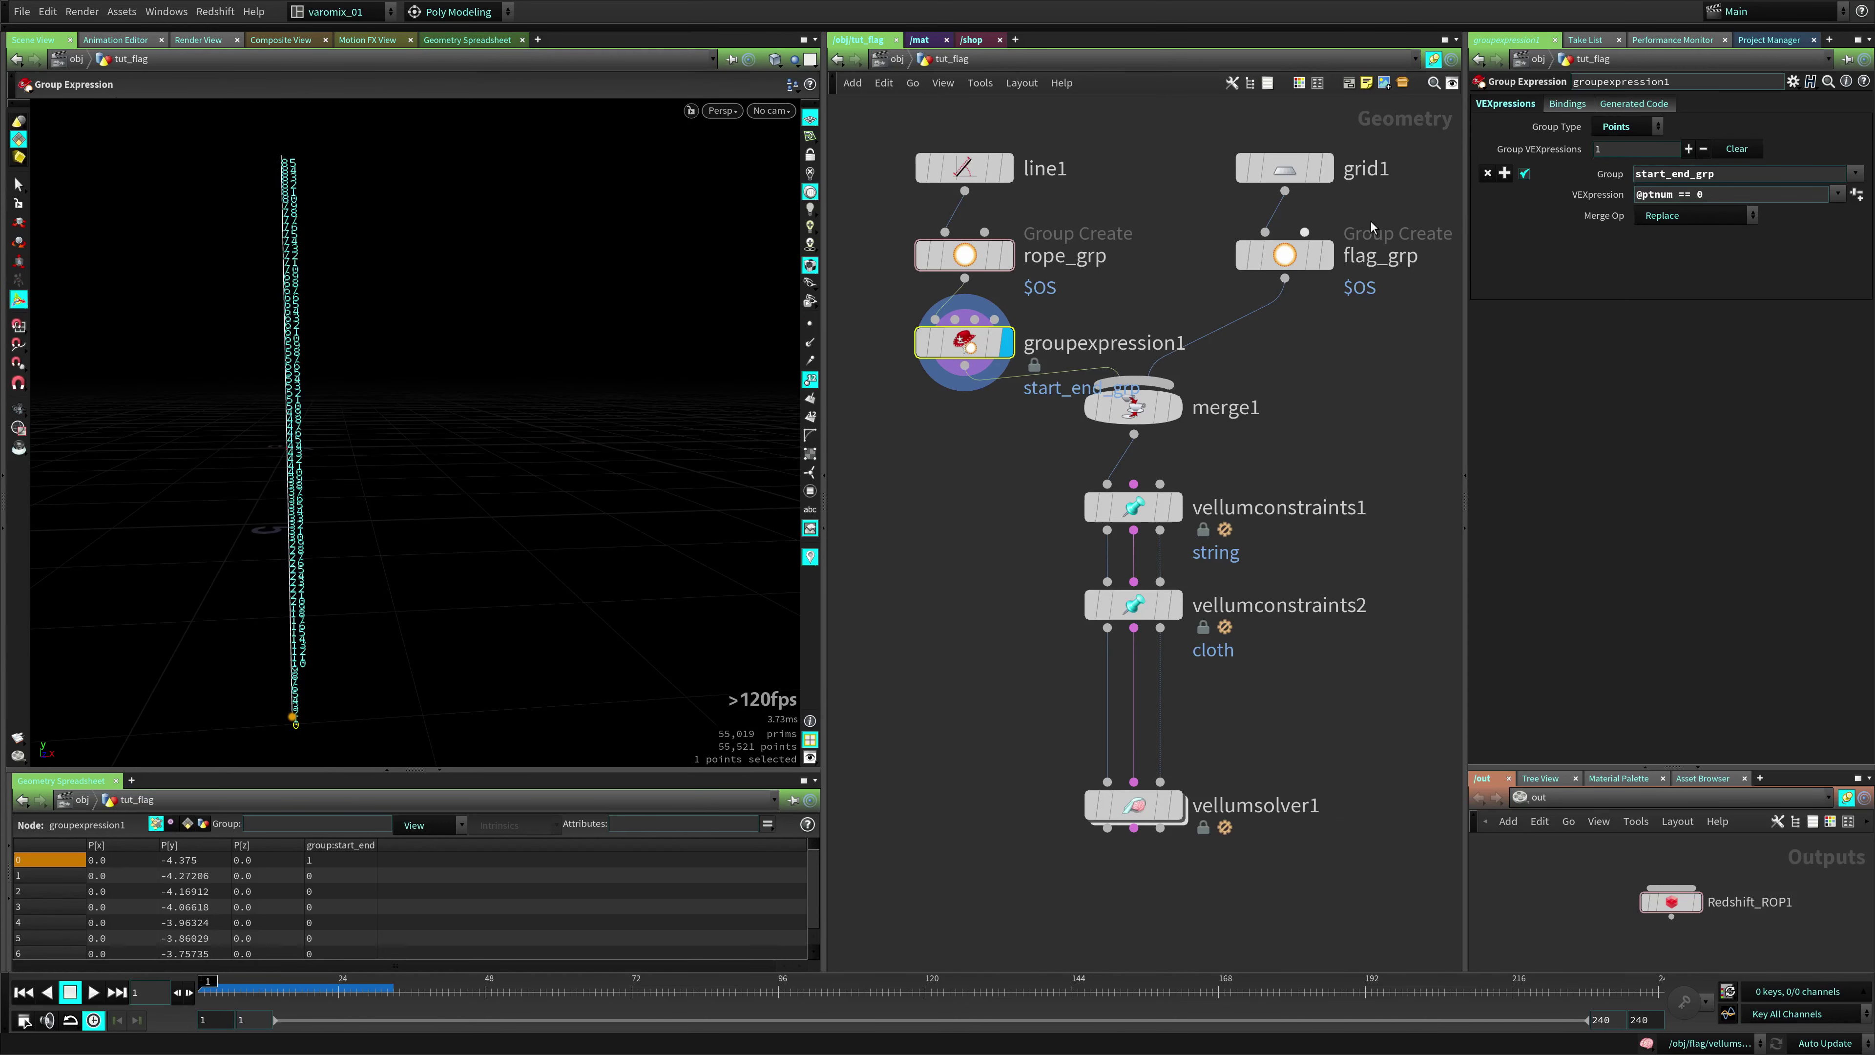
{"action": "left_click", "coordinate": [1770, 197]}
{"action": "type", "text": "|| @ptnum =="}
{"action": "type", "text": " @el"}
{"action": "type", "text": "numele"}
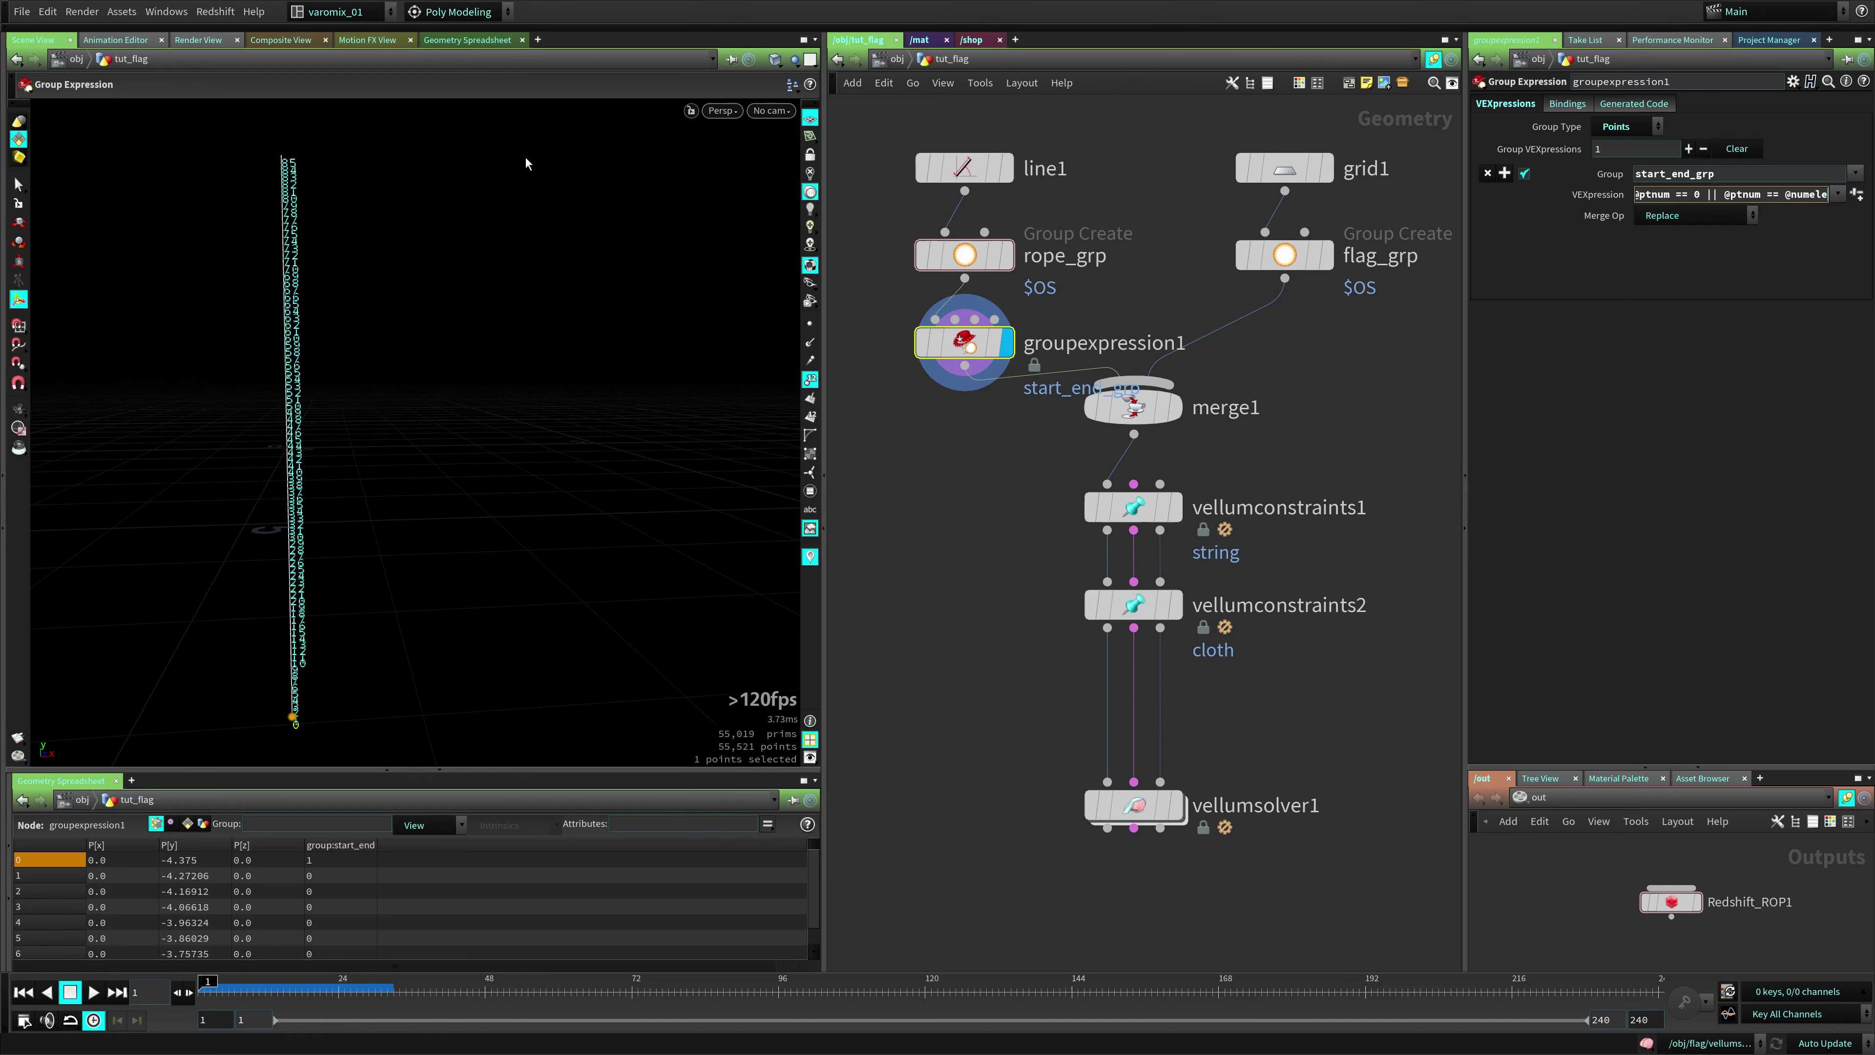
{"action": "type", "text": "m-1"}
{"action": "key", "text": "Return"}
{"action": "left_click_drag", "start_coordinate": [1465, 225], "coordinate": [1233, 223]}
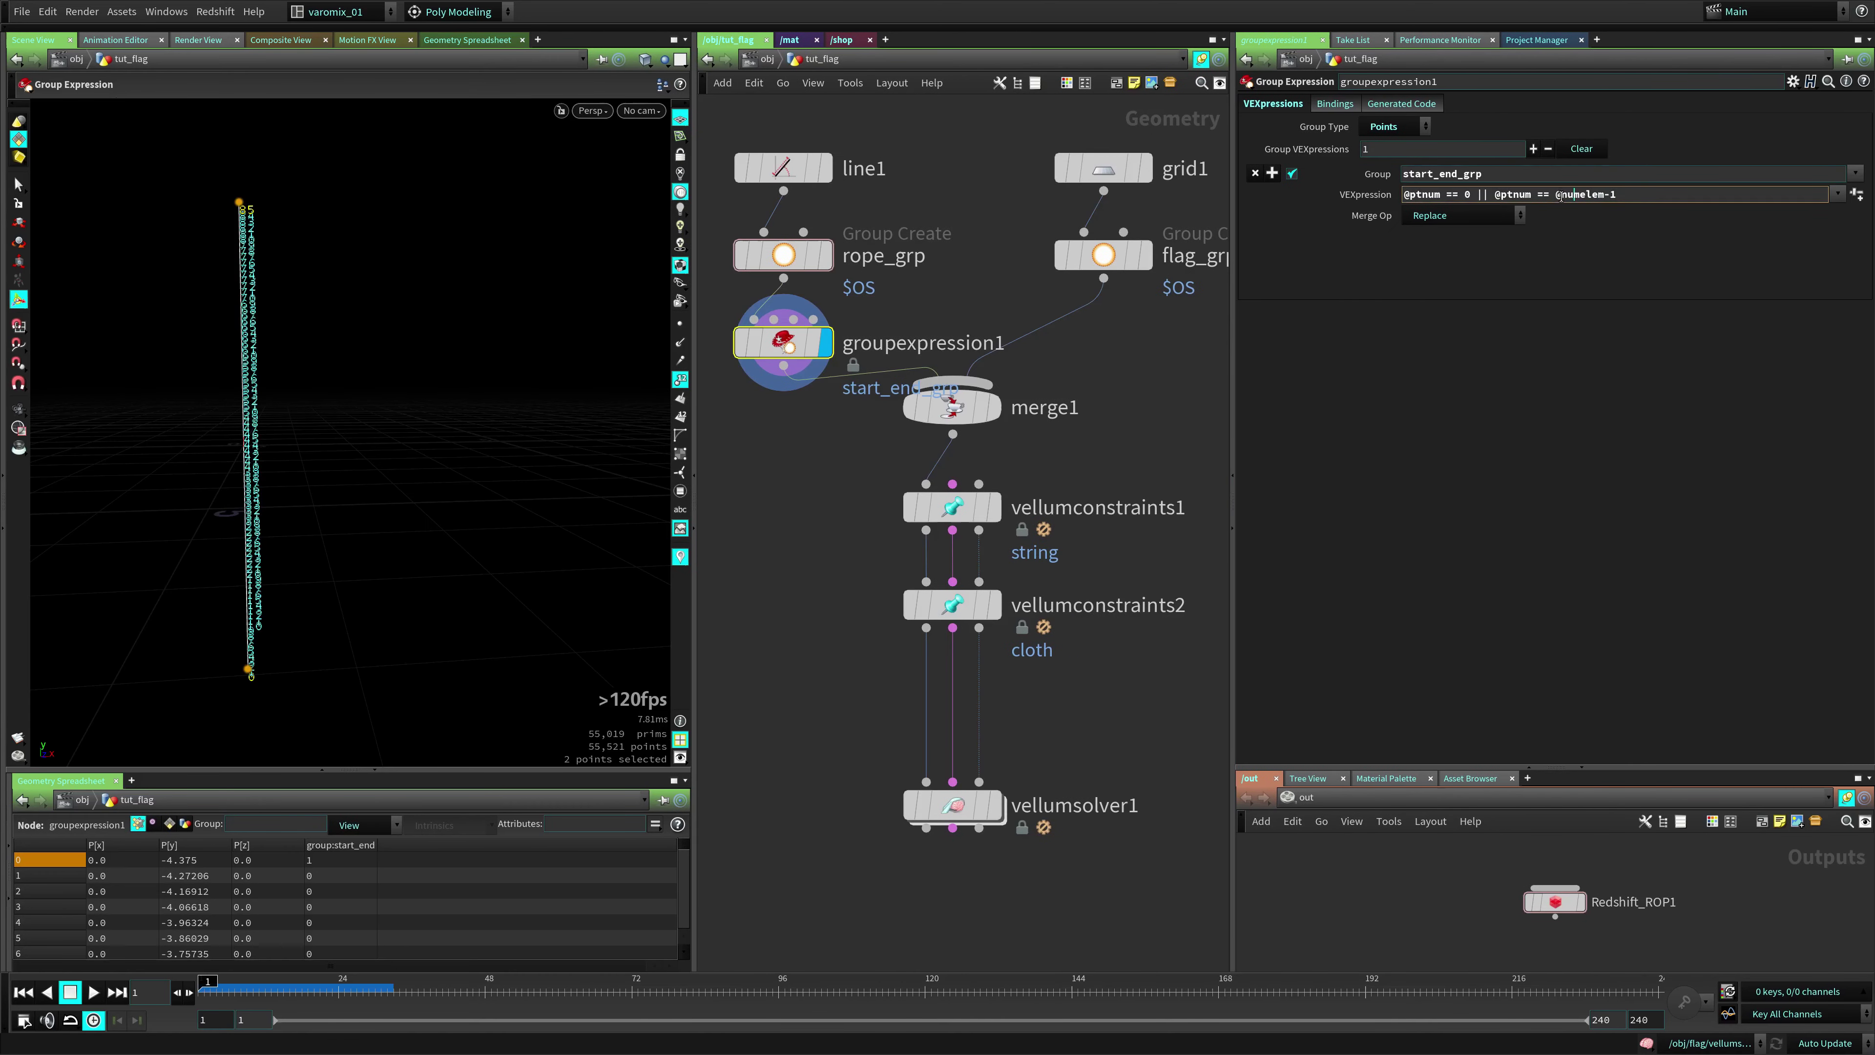
{"action": "left_click_drag", "start_coordinate": [1556, 195], "coordinate": [1605, 195]}
Check line1's point count and review the last-point part of the expression
{"action": "middle_click", "coordinate": [779, 169]}
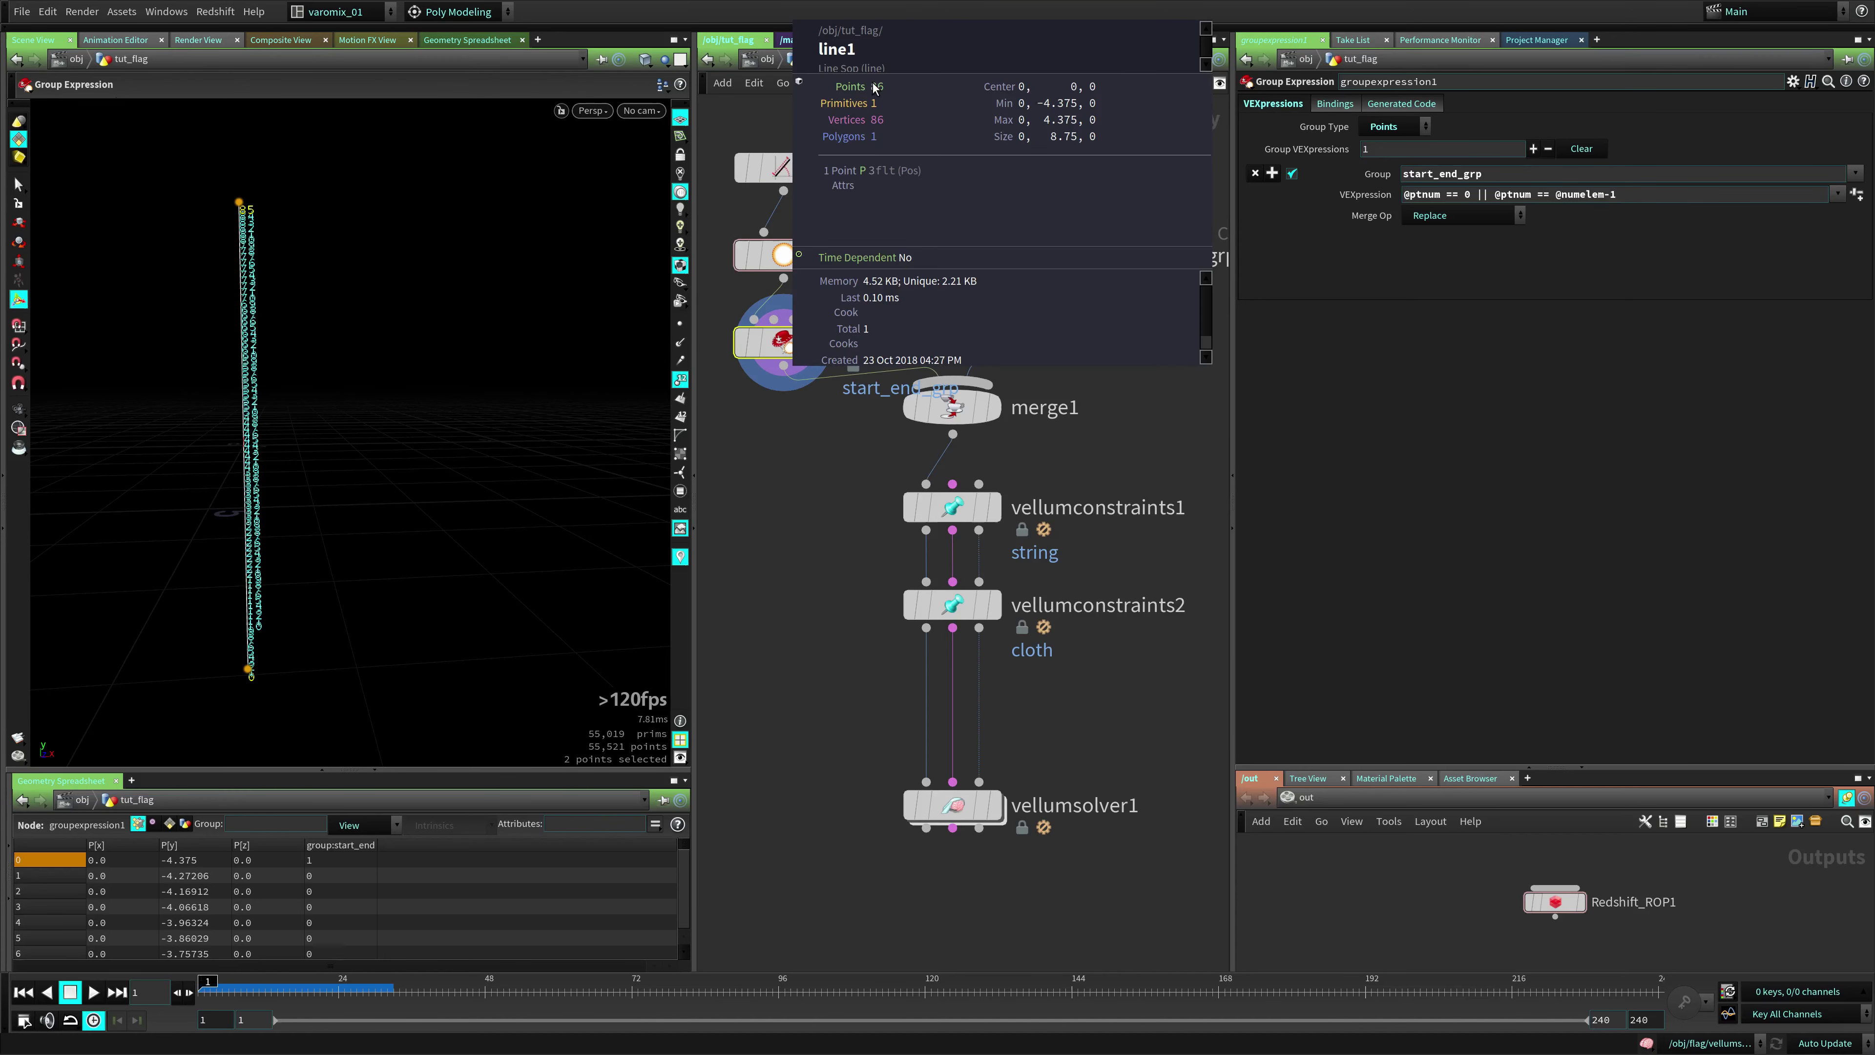
{"action": "scroll", "coordinate": [210, 215], "scroll_direction": "up", "scroll_amount": 5}
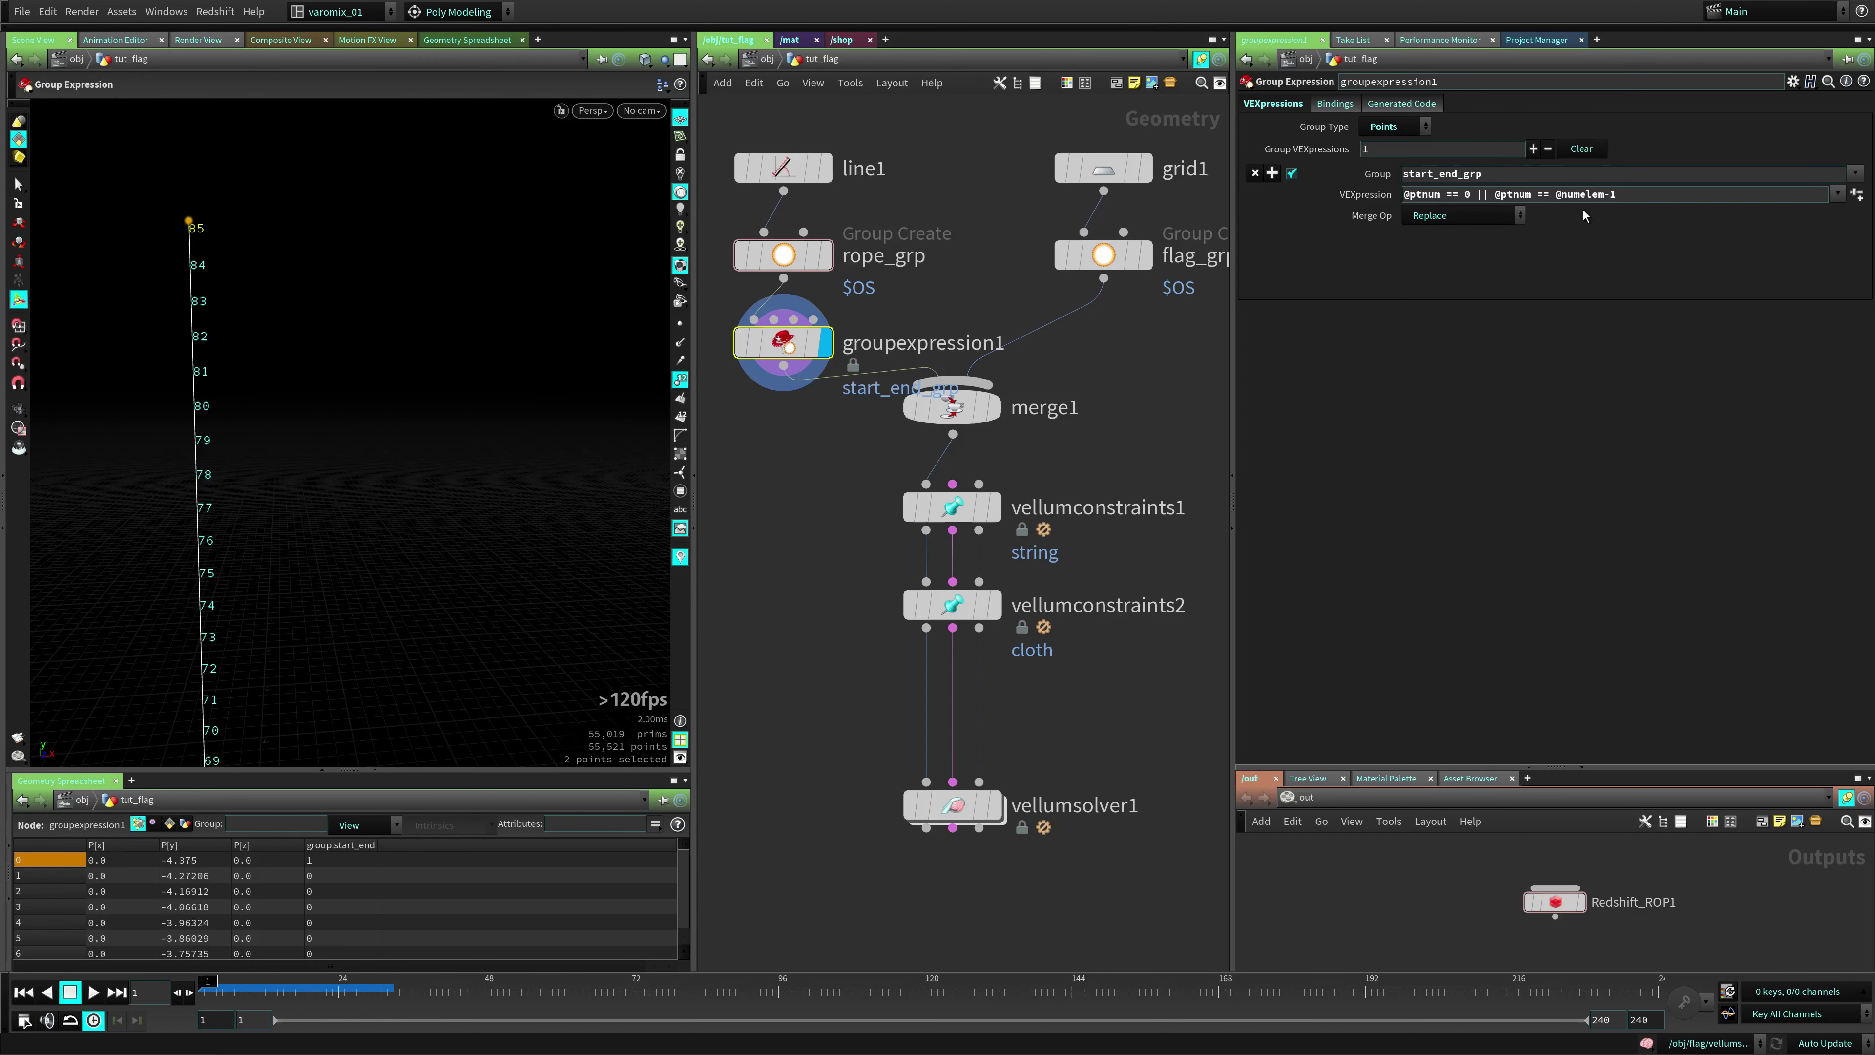
{"action": "left_click", "coordinate": [1636, 196]}
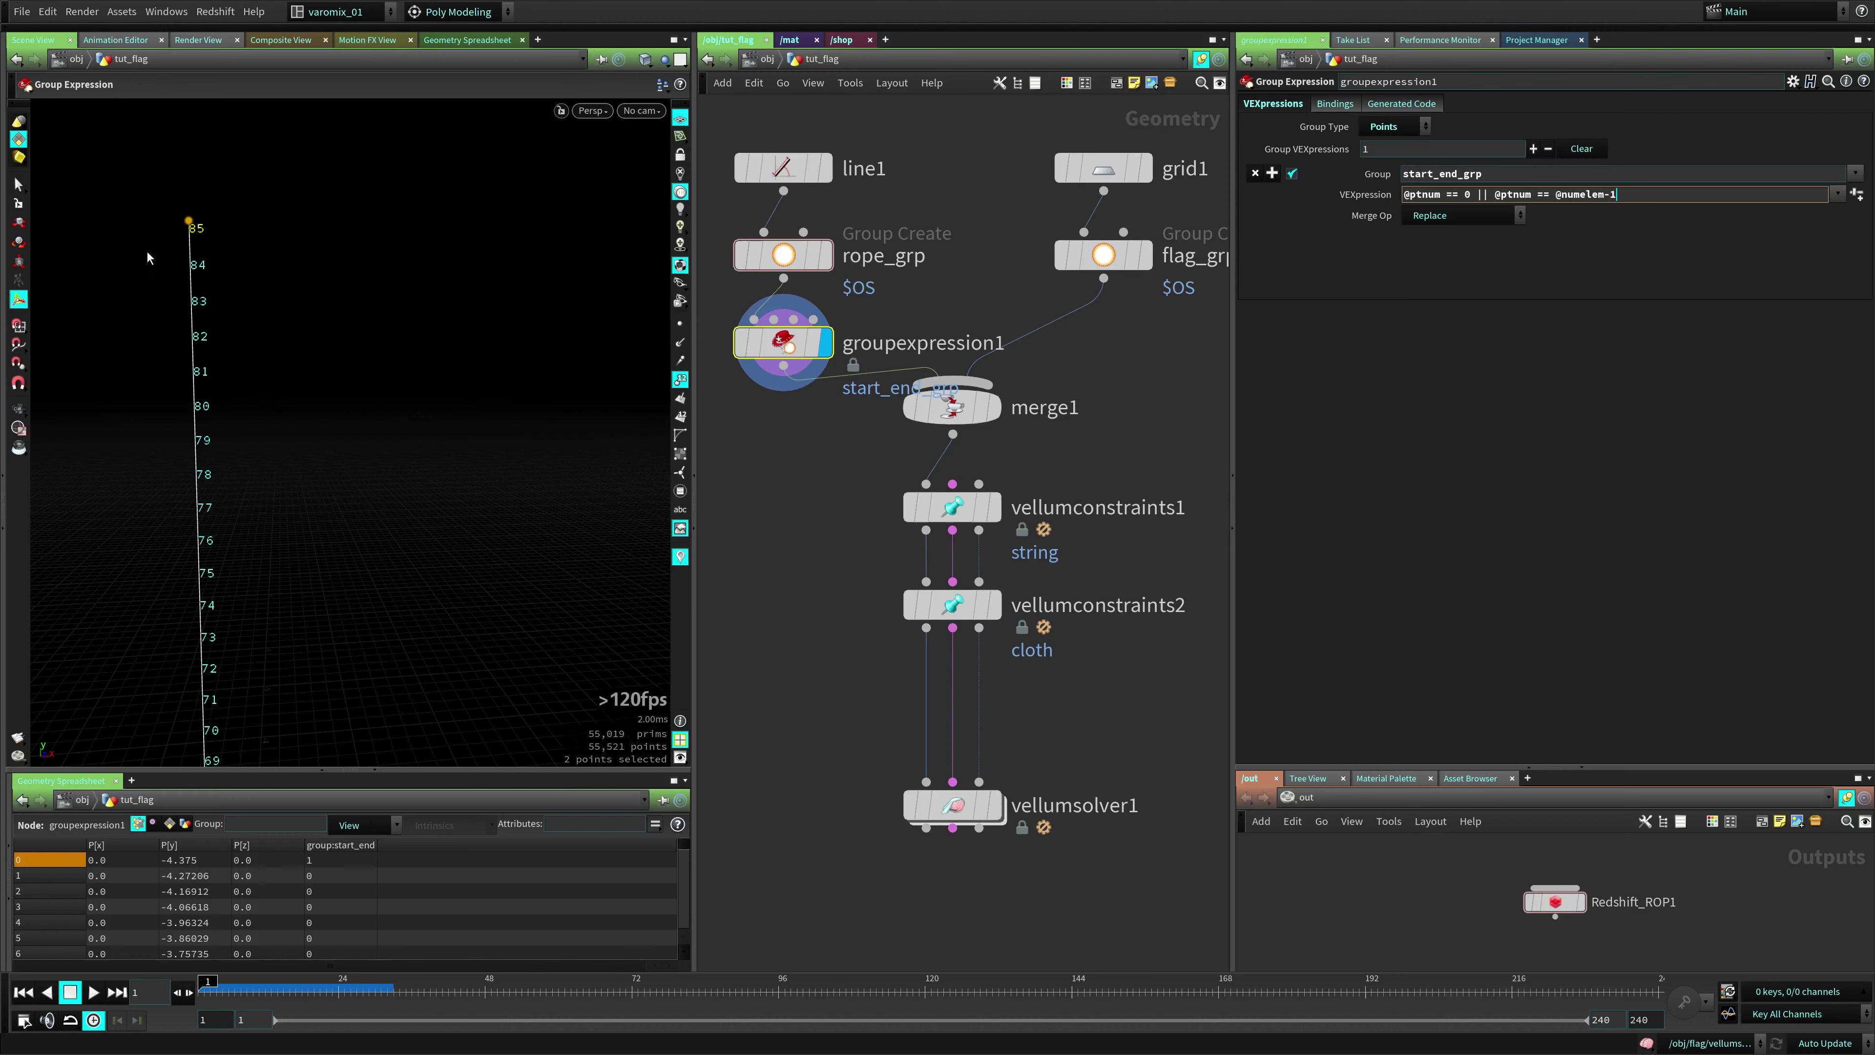
{"action": "left_click_drag", "start_coordinate": [1620, 200], "coordinate": [1506, 212]}
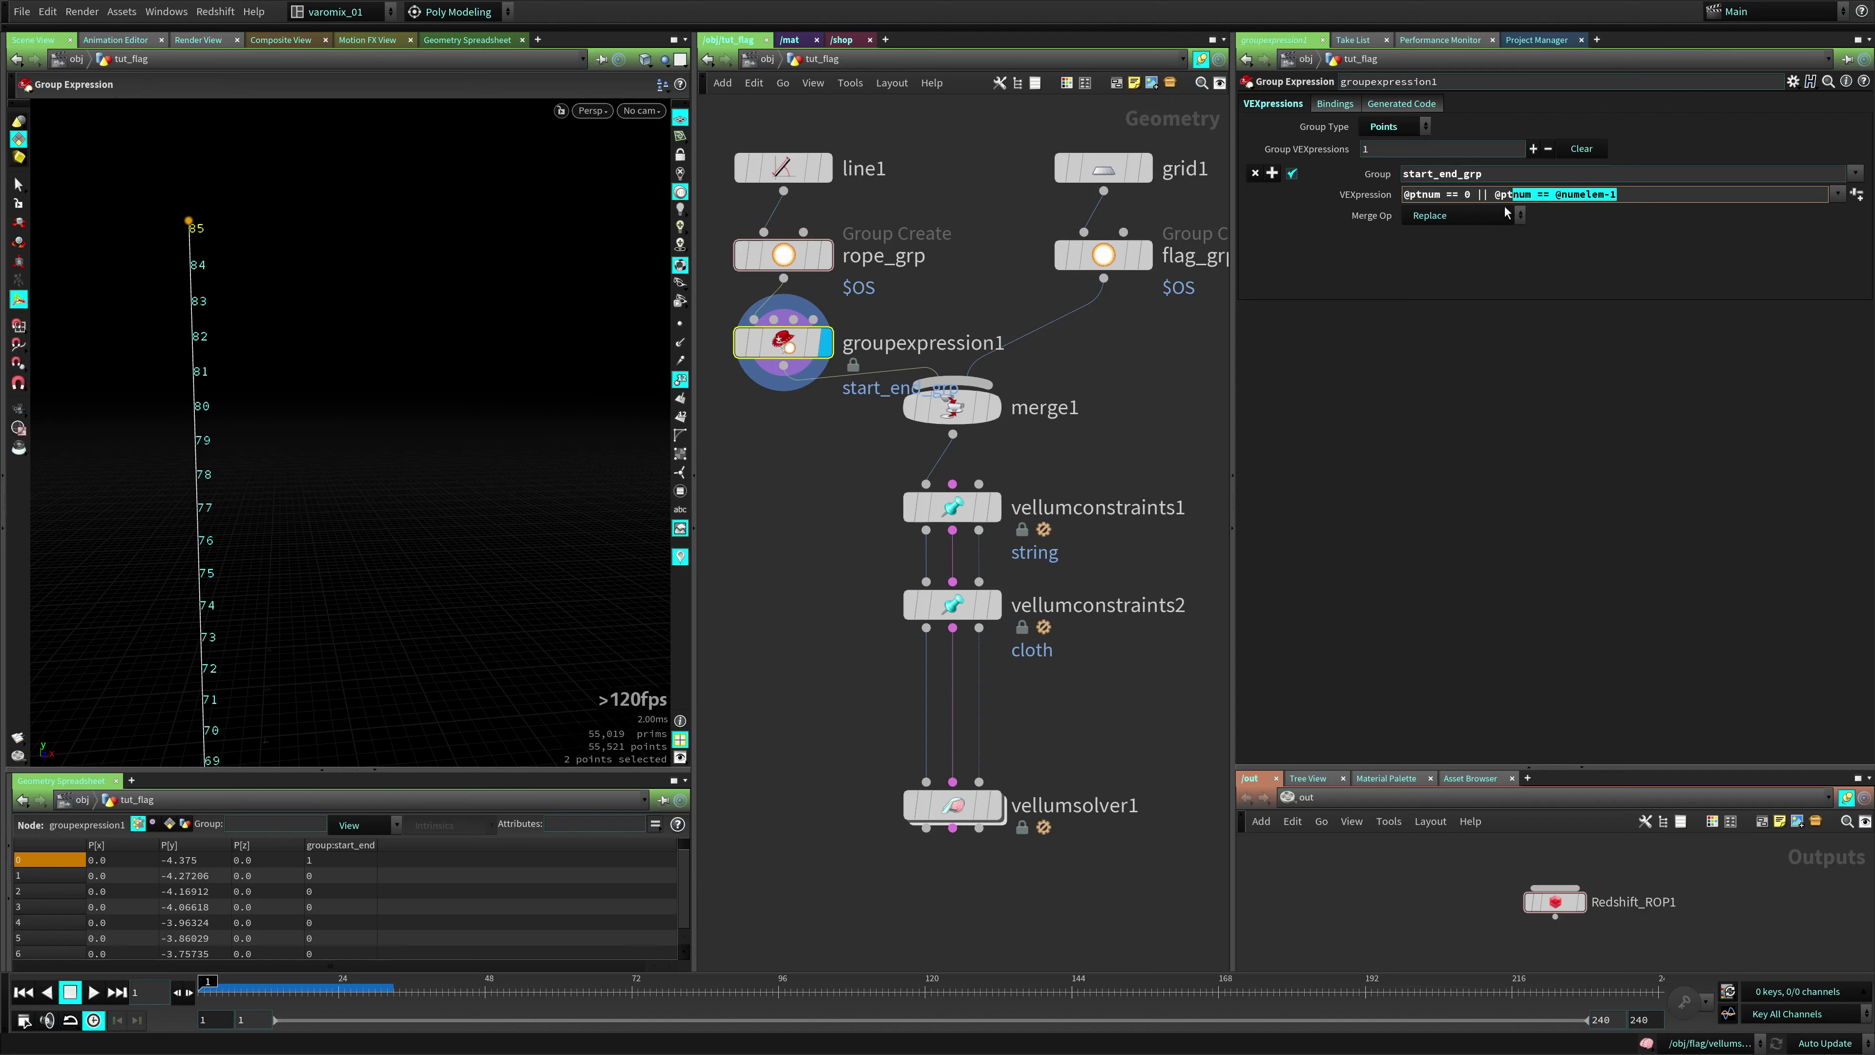
{"action": "left_click", "coordinate": [1390, 275]}
{"action": "left_click_drag", "start_coordinate": [1644, 196], "coordinate": [1402, 198]}
{"action": "type", "text": "0 85"}
{"action": "key", "text": "Return"}
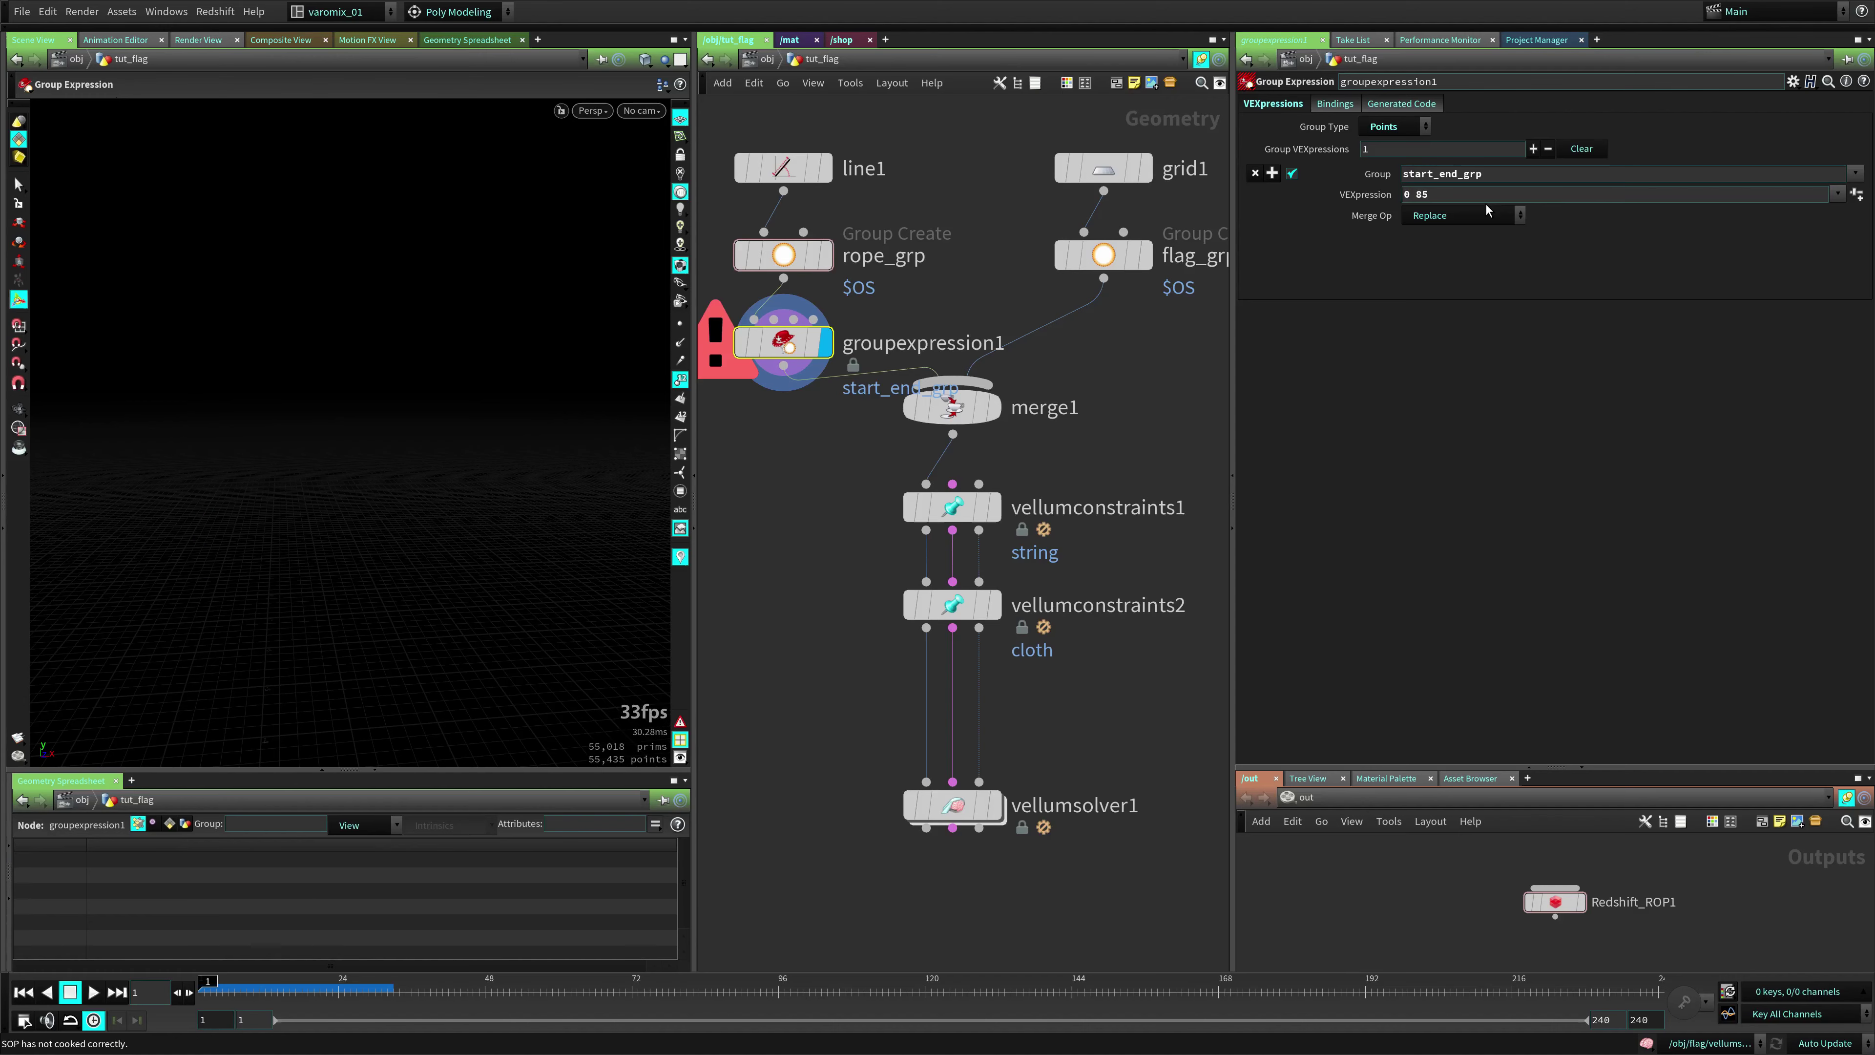
{"action": "left_click", "coordinate": [1476, 198]}
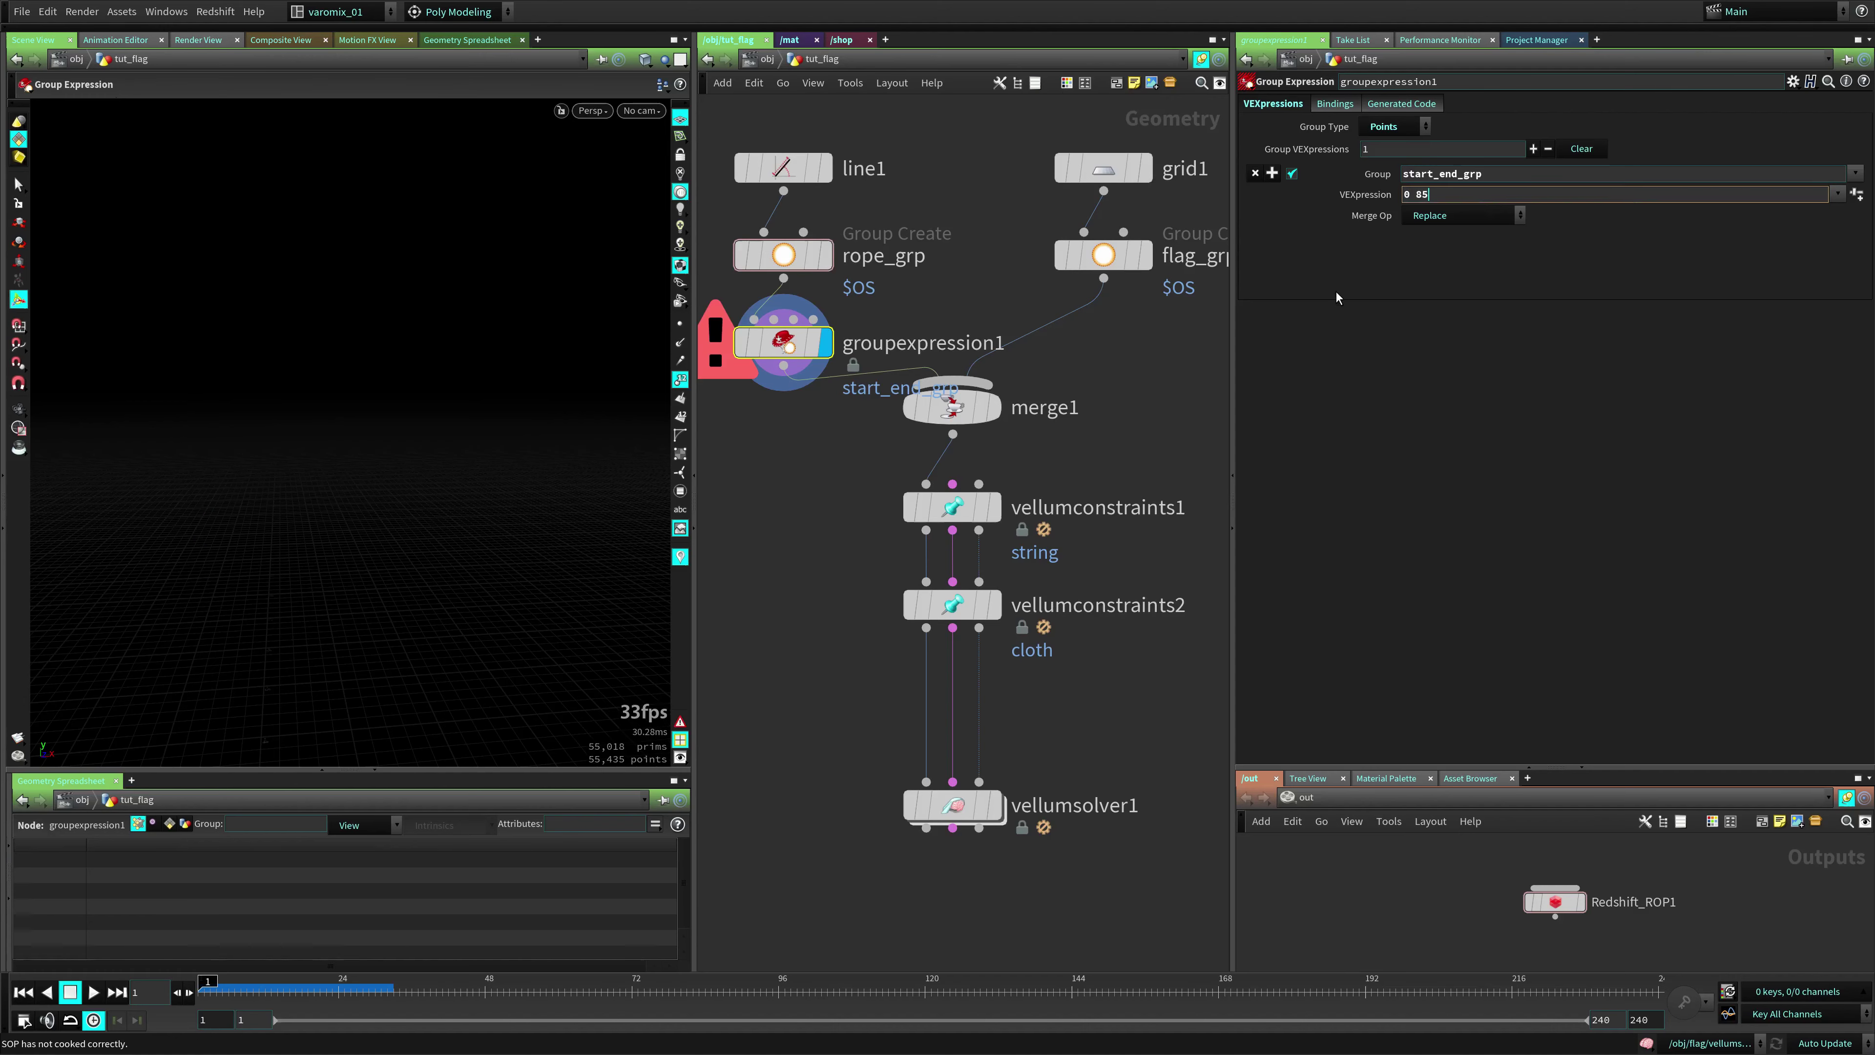
{"action": "key", "text": "ctrl+z"}
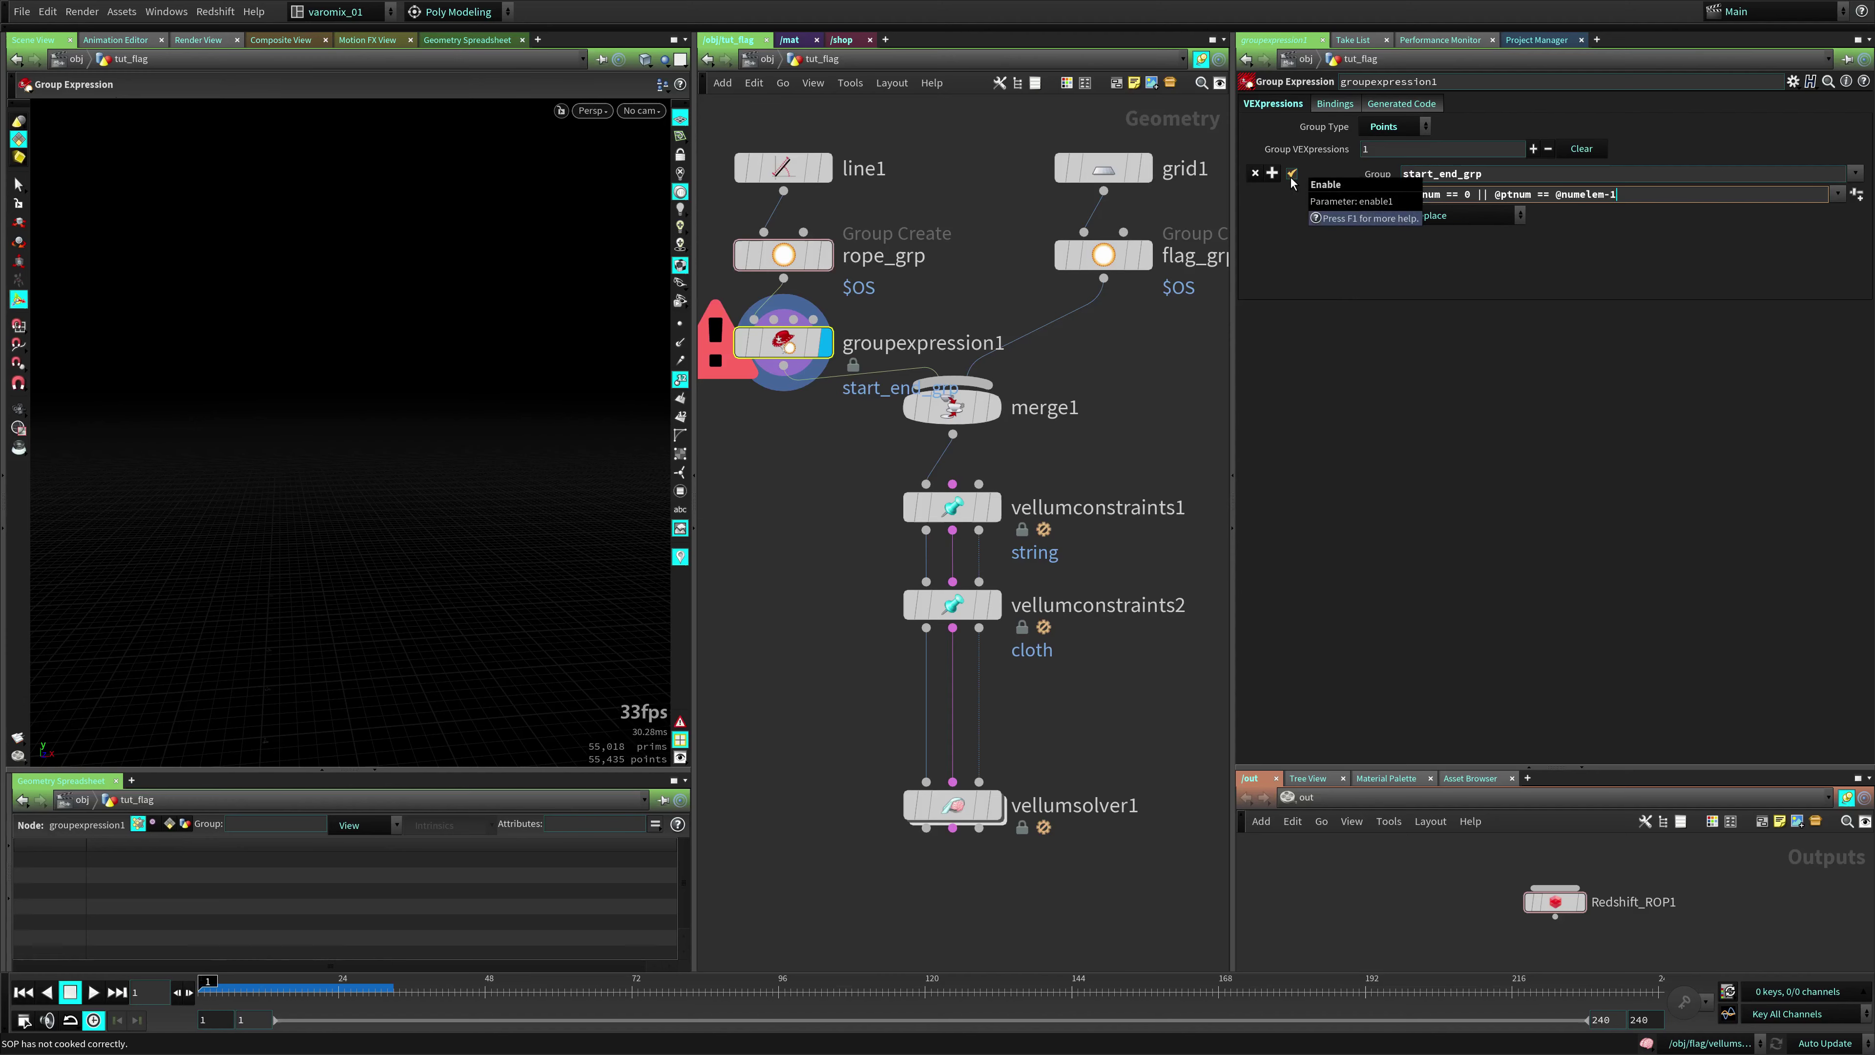
{"action": "left_click_drag", "start_coordinate": [257, 442], "coordinate": [224, 513]}
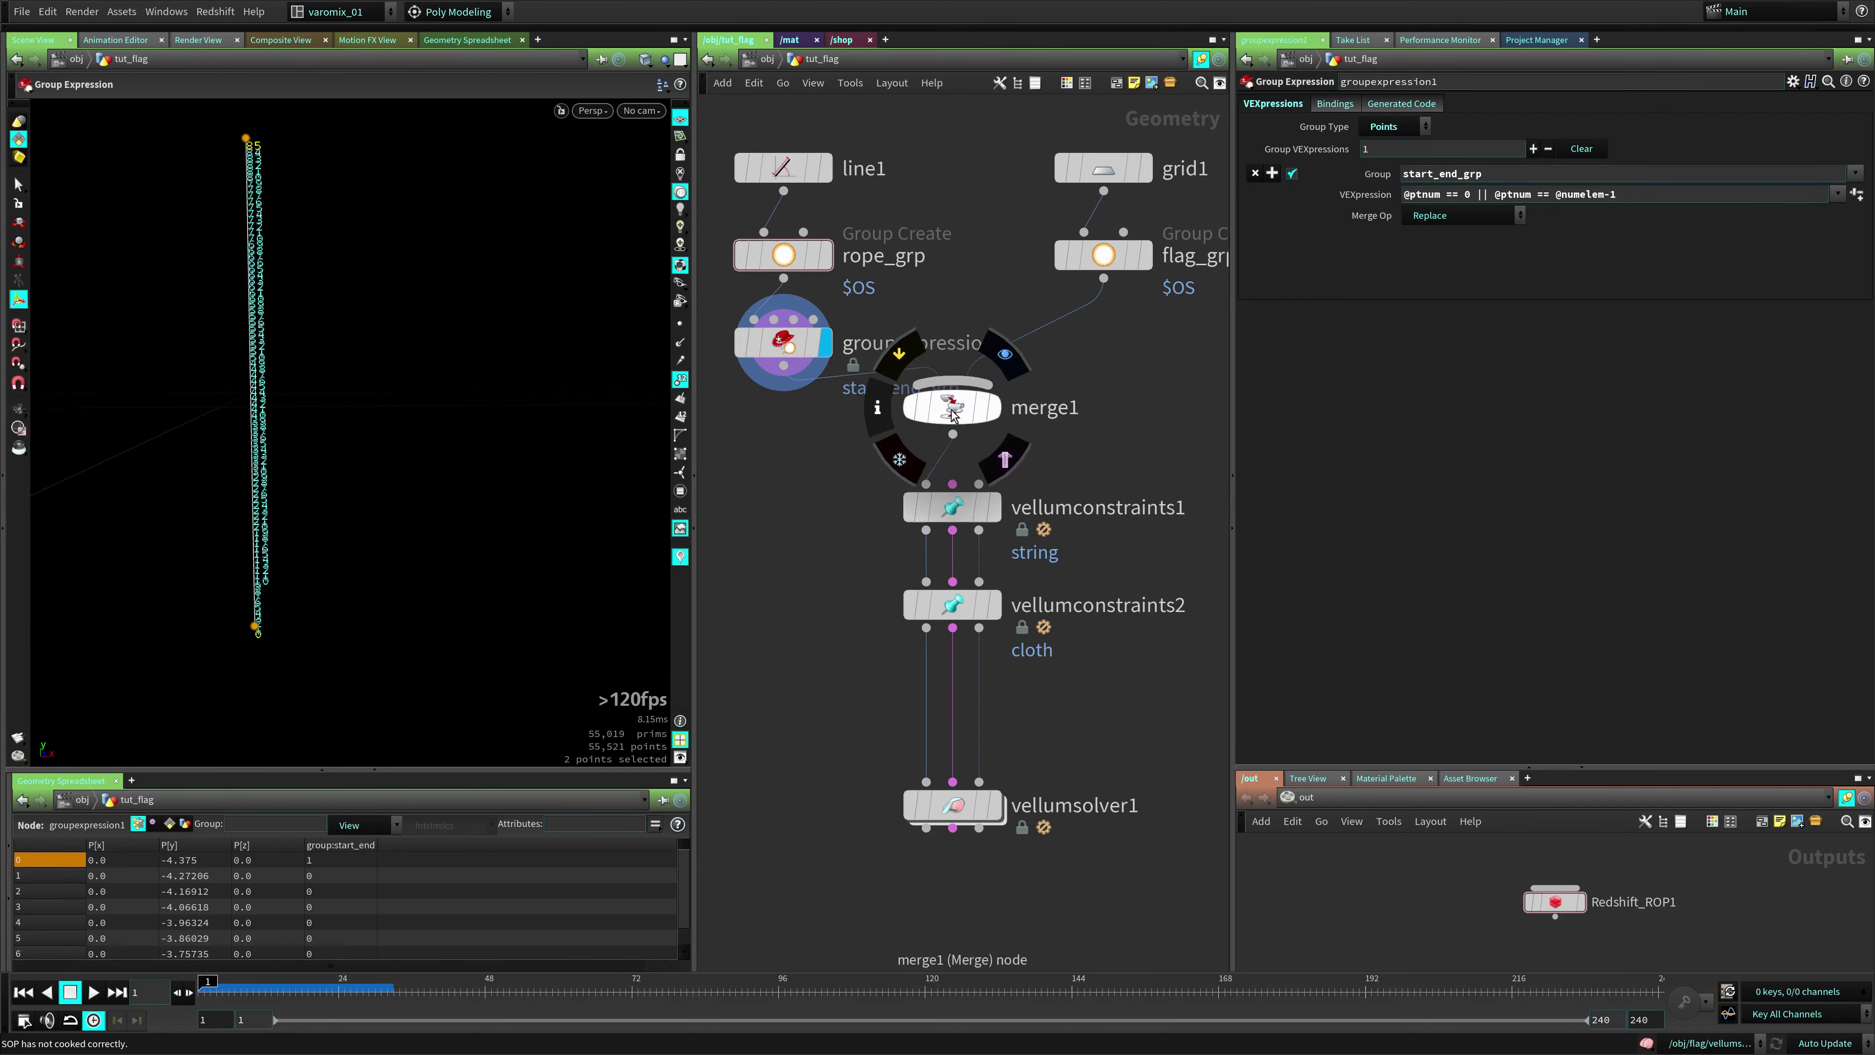
Insert a new Vellum Constraints node after the cloth constraints
{"action": "left_click_drag", "start_coordinate": [952, 406], "coordinate": [952, 427]}
{"action": "middle_click_drag", "start_coordinate": [1096, 636], "coordinate": [1100, 506]}
{"action": "left_click", "coordinate": [956, 476]}
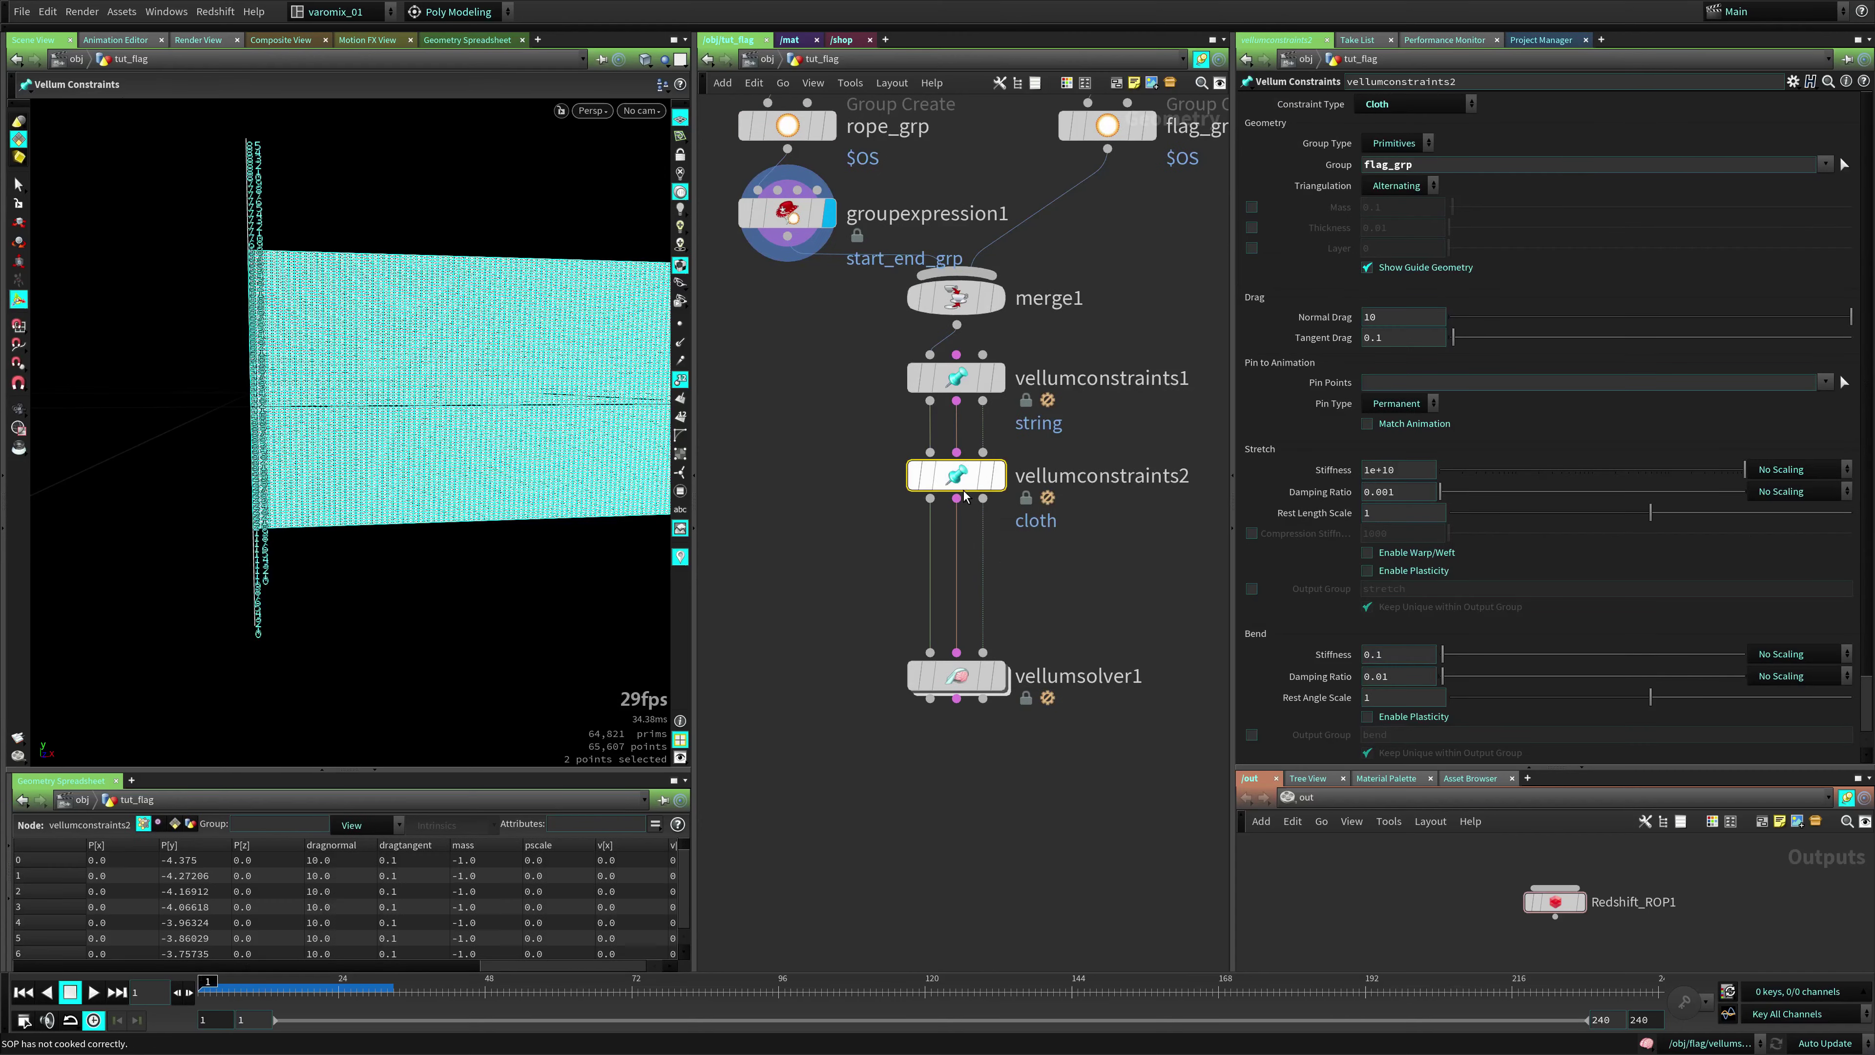
{"action": "key", "text": "Tab"}
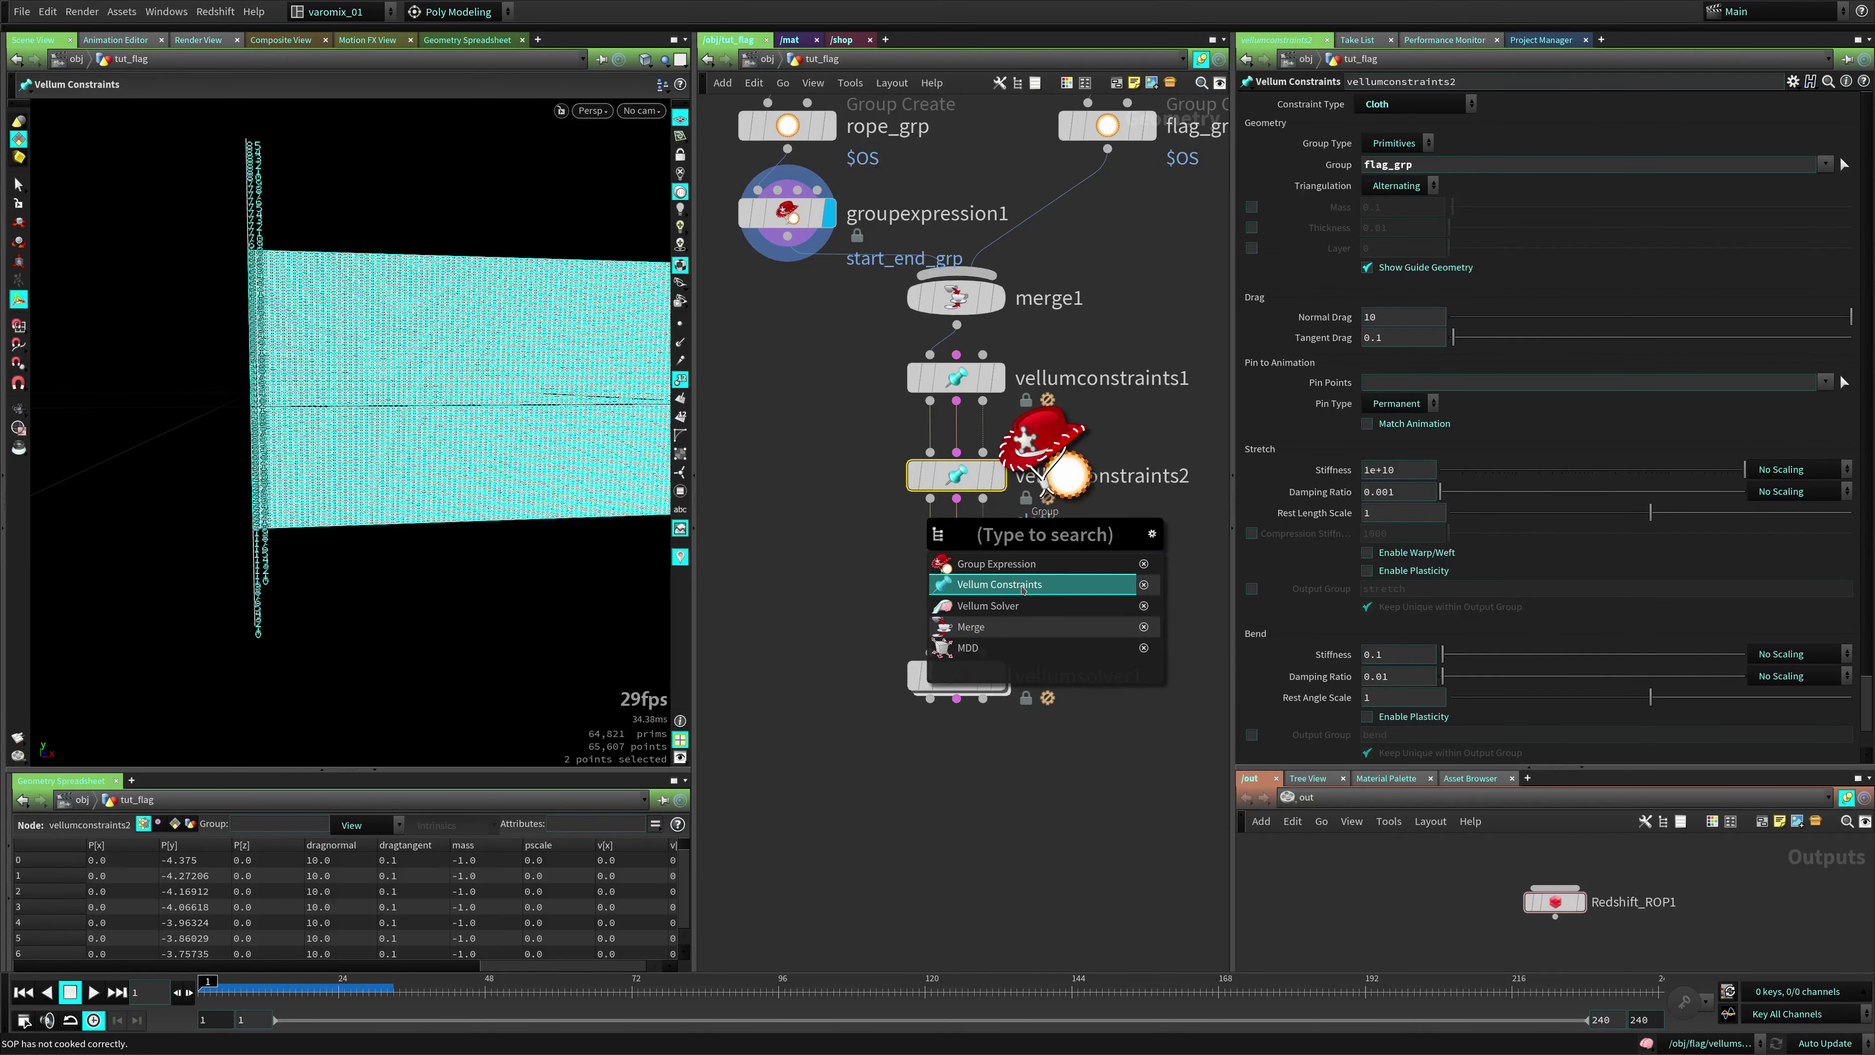
{"action": "left_click", "coordinate": [1004, 583]}
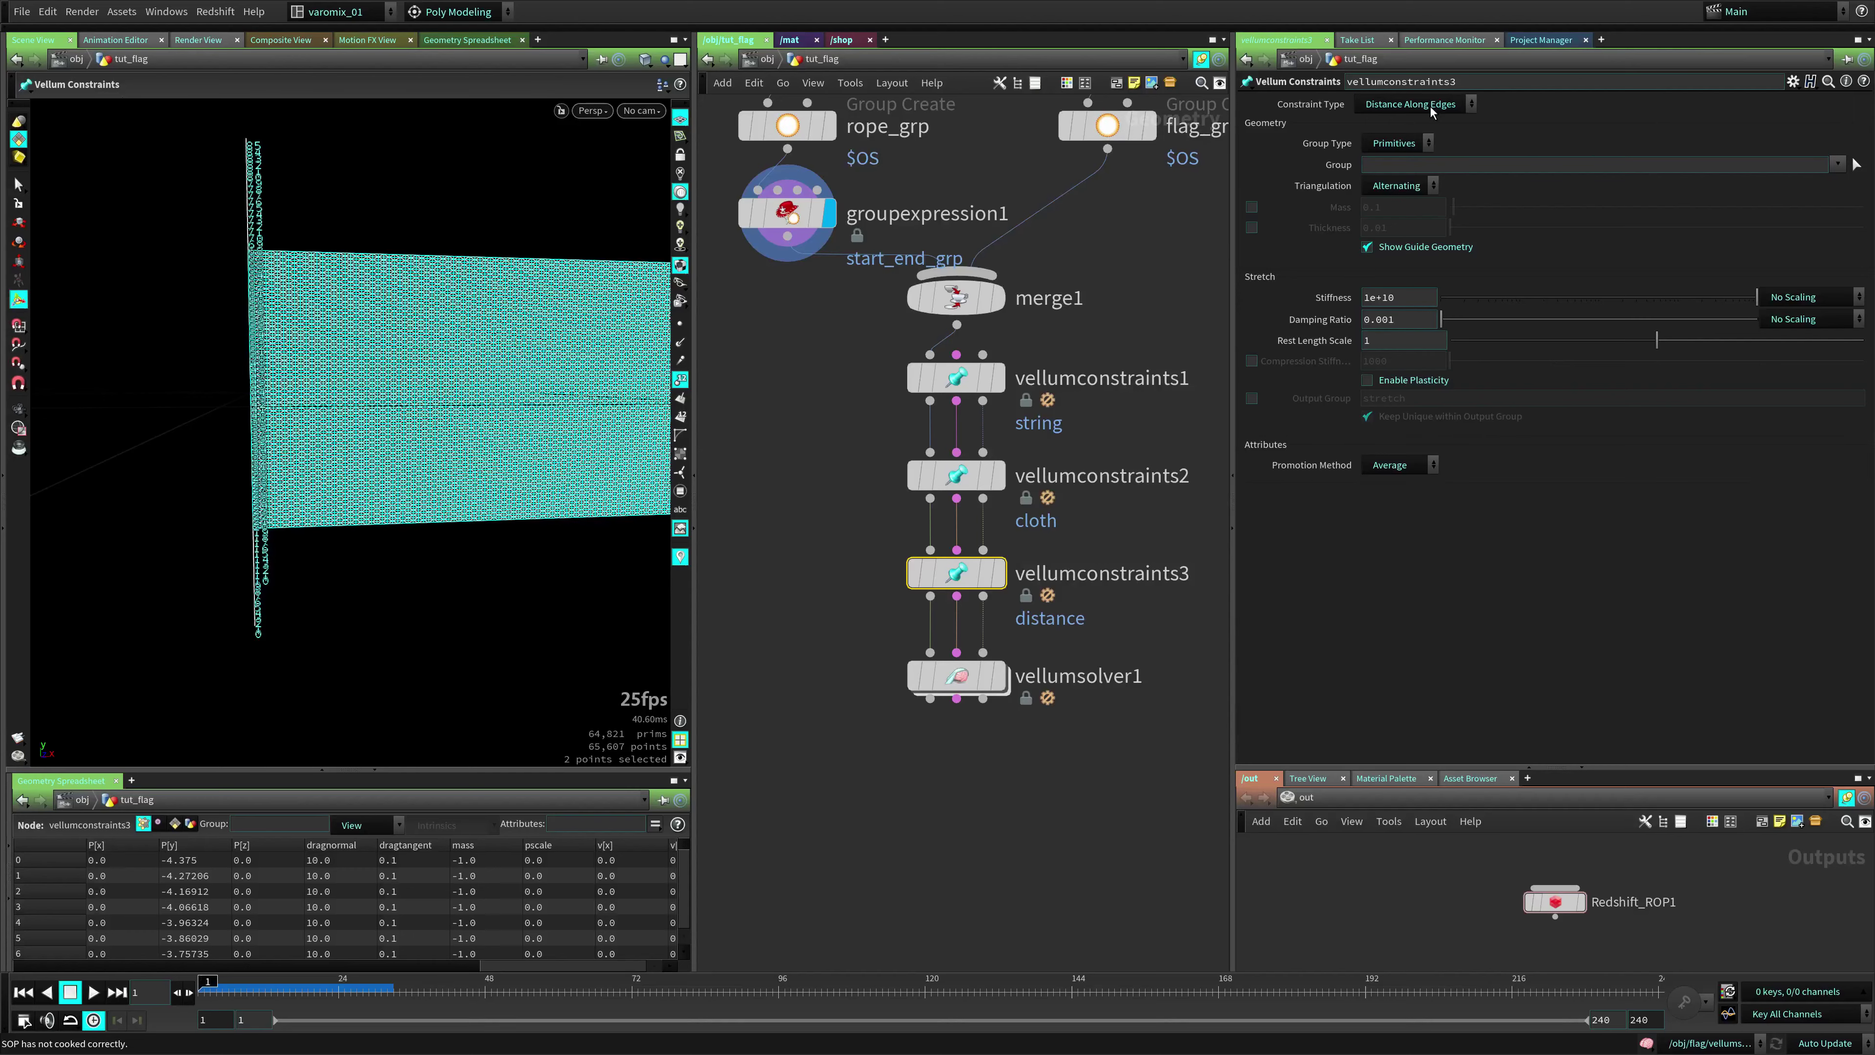
Set it to Pin to Target on Points, pinning the start_end_grp group
{"action": "left_click", "coordinate": [1410, 104]}
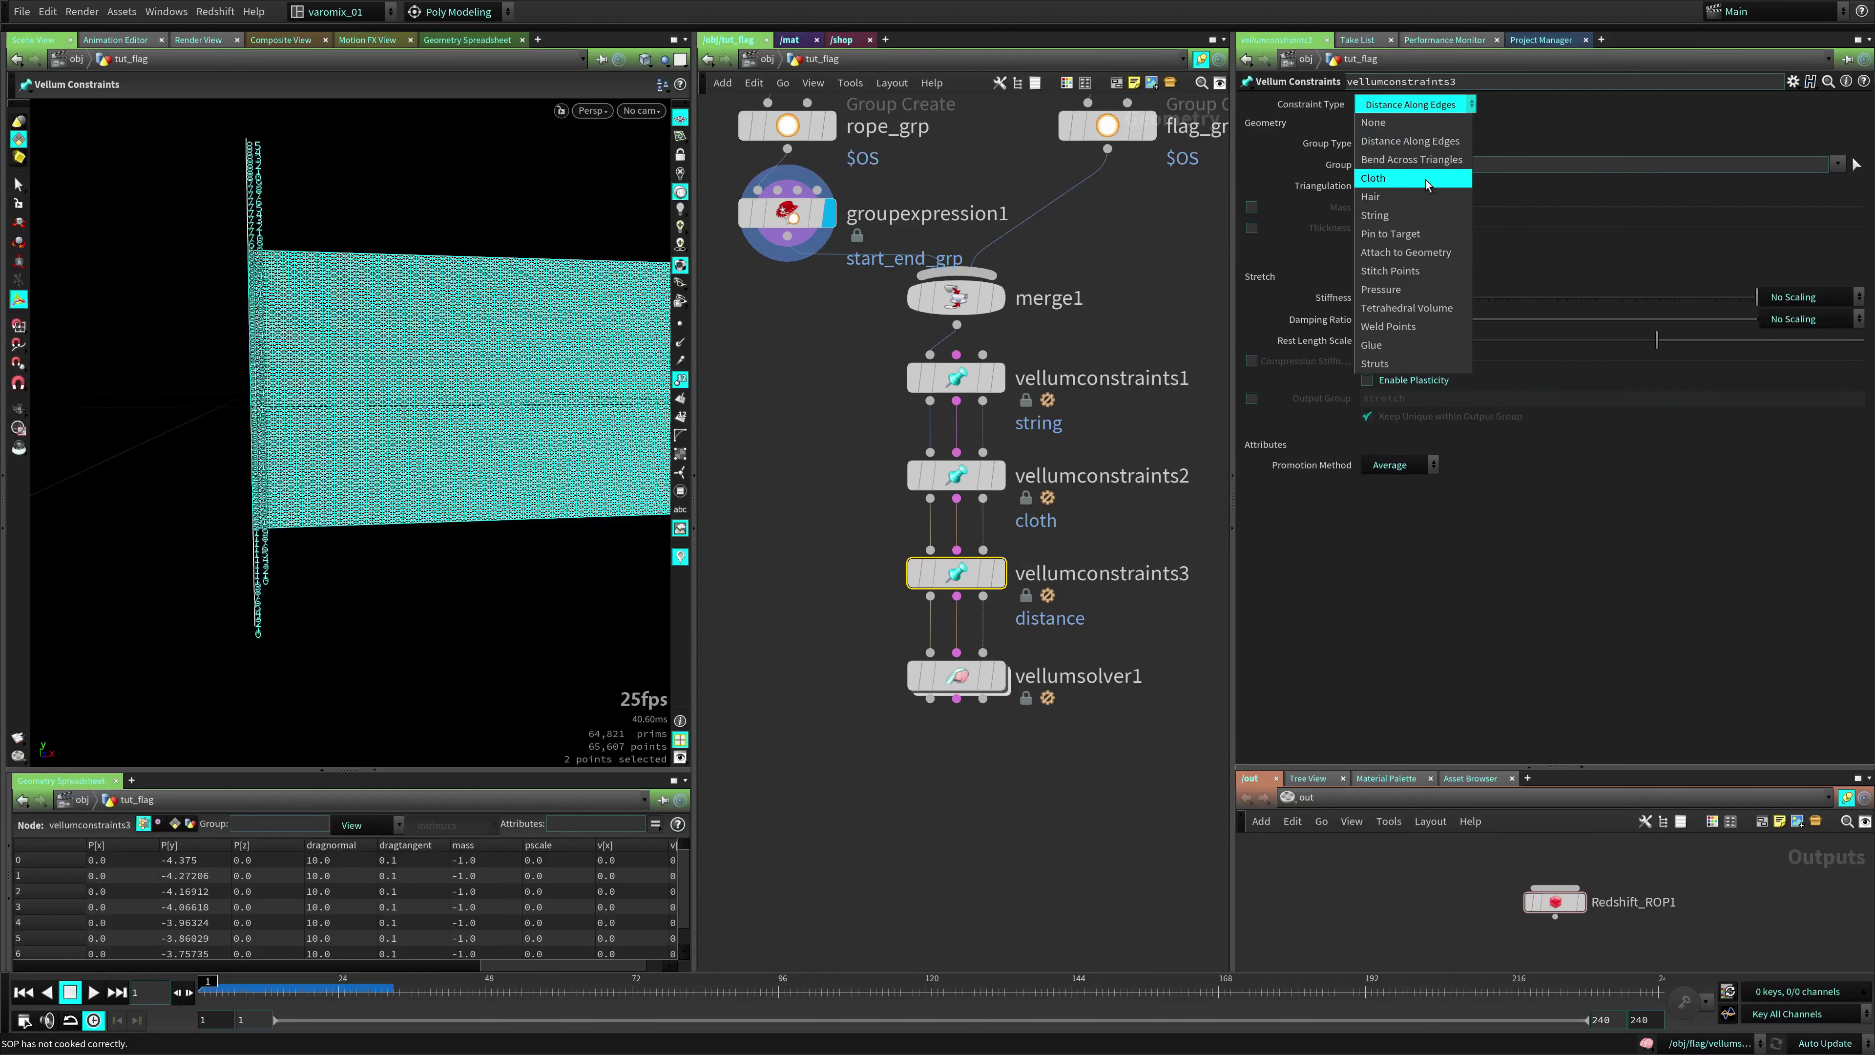
{"action": "left_click", "coordinate": [1400, 234]}
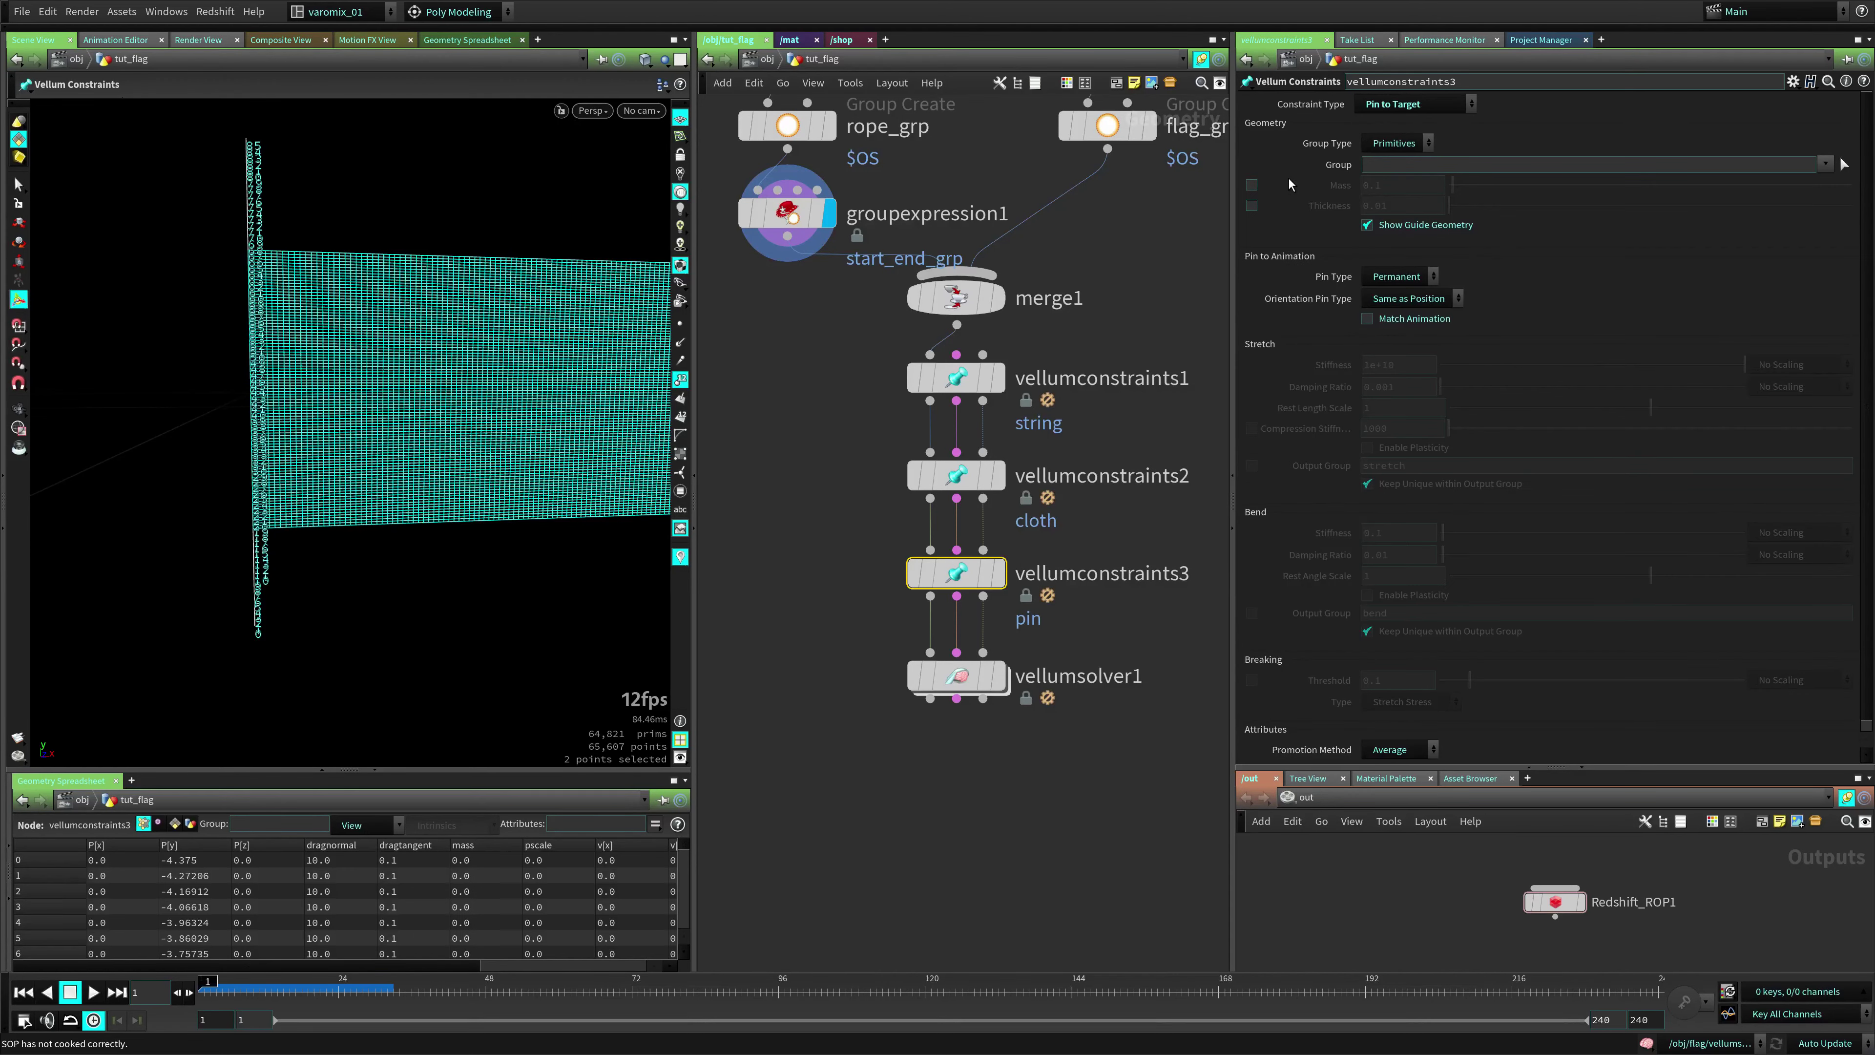
{"action": "left_click", "coordinate": [1395, 146]}
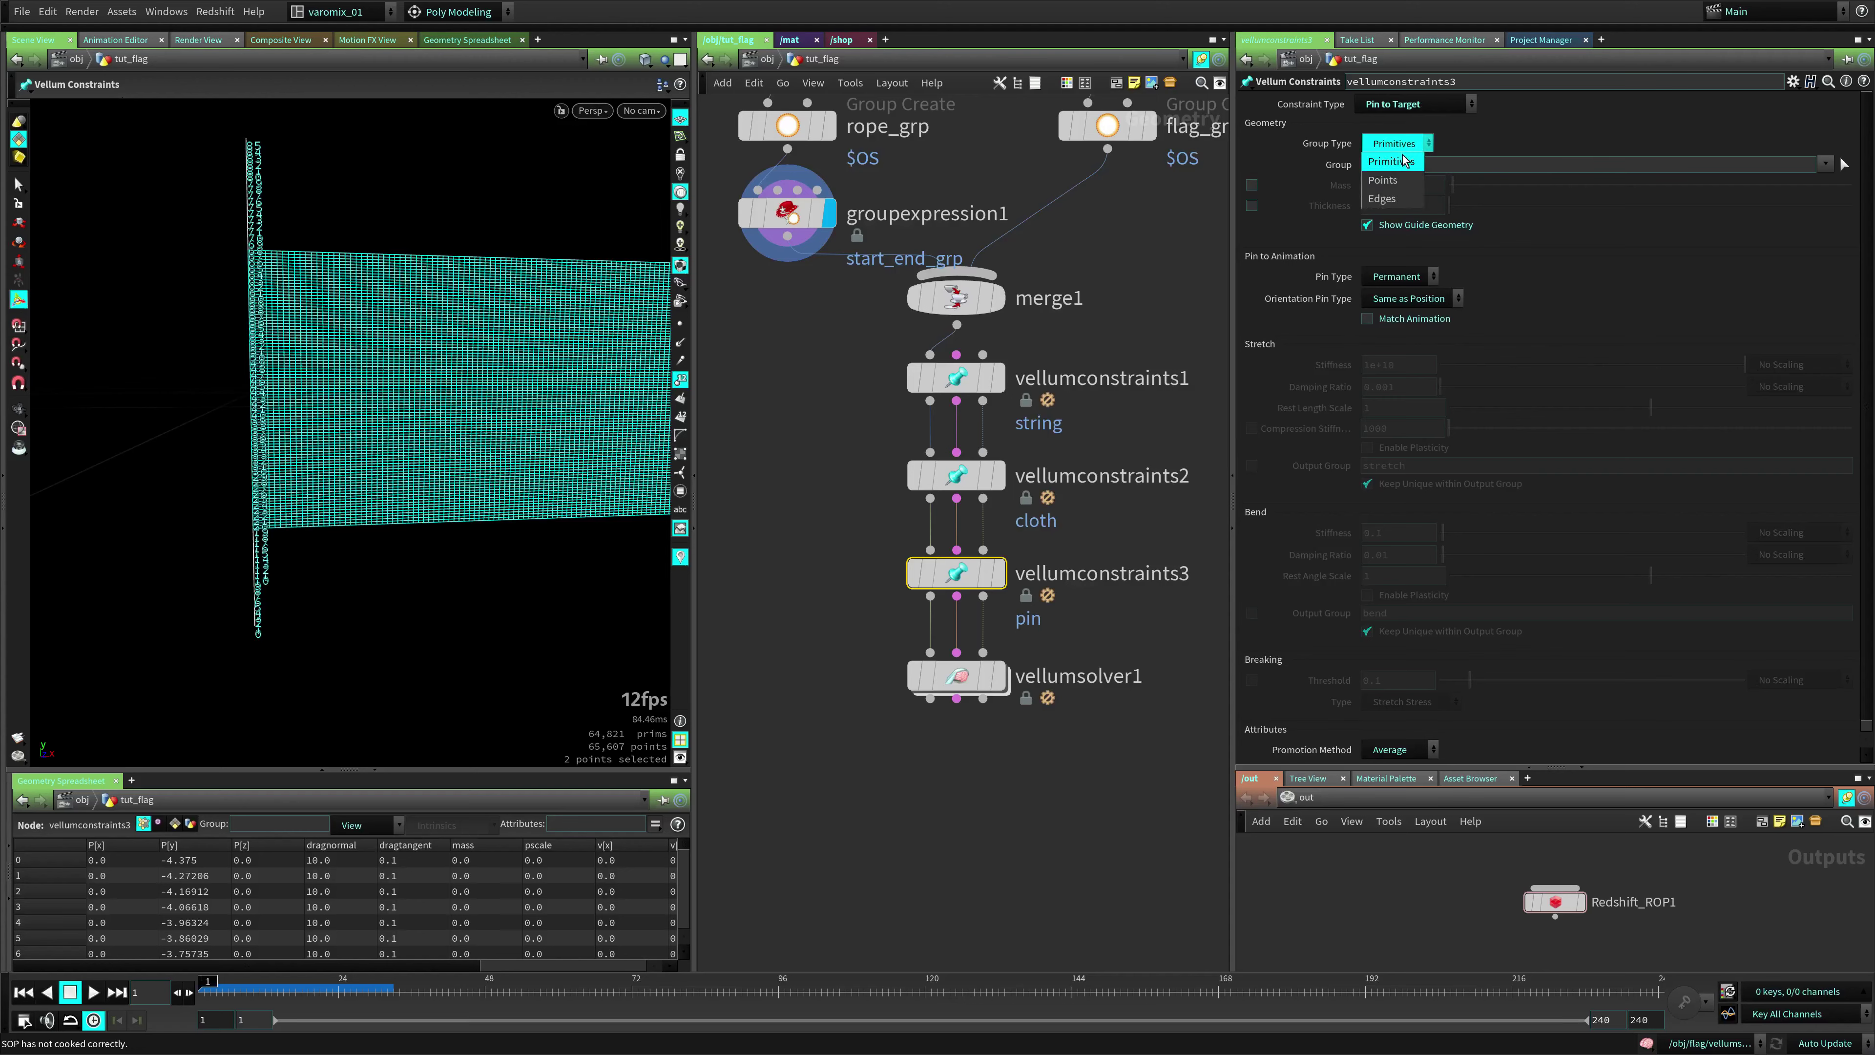
{"action": "left_click", "coordinate": [1399, 185]}
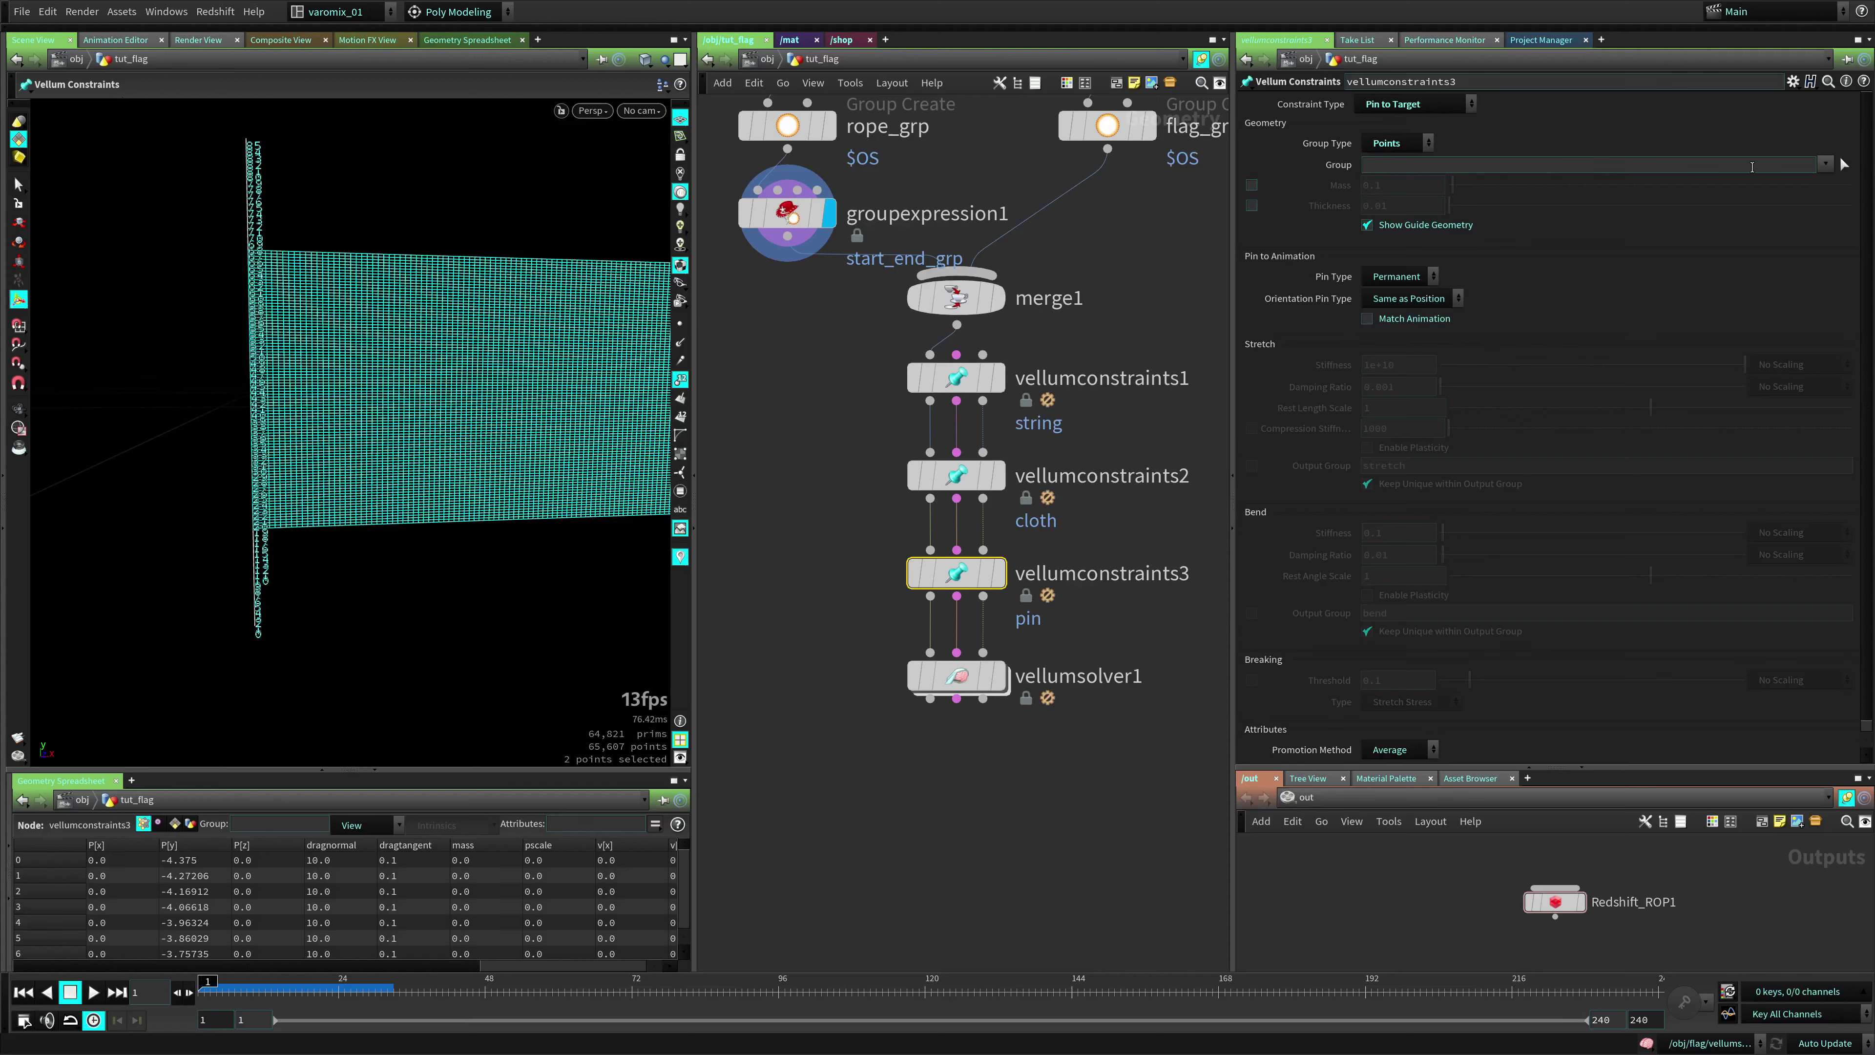
{"action": "left_click", "coordinate": [1818, 165]}
{"action": "left_click", "coordinate": [1825, 164]}
{"action": "left_click", "coordinate": [1836, 185]}
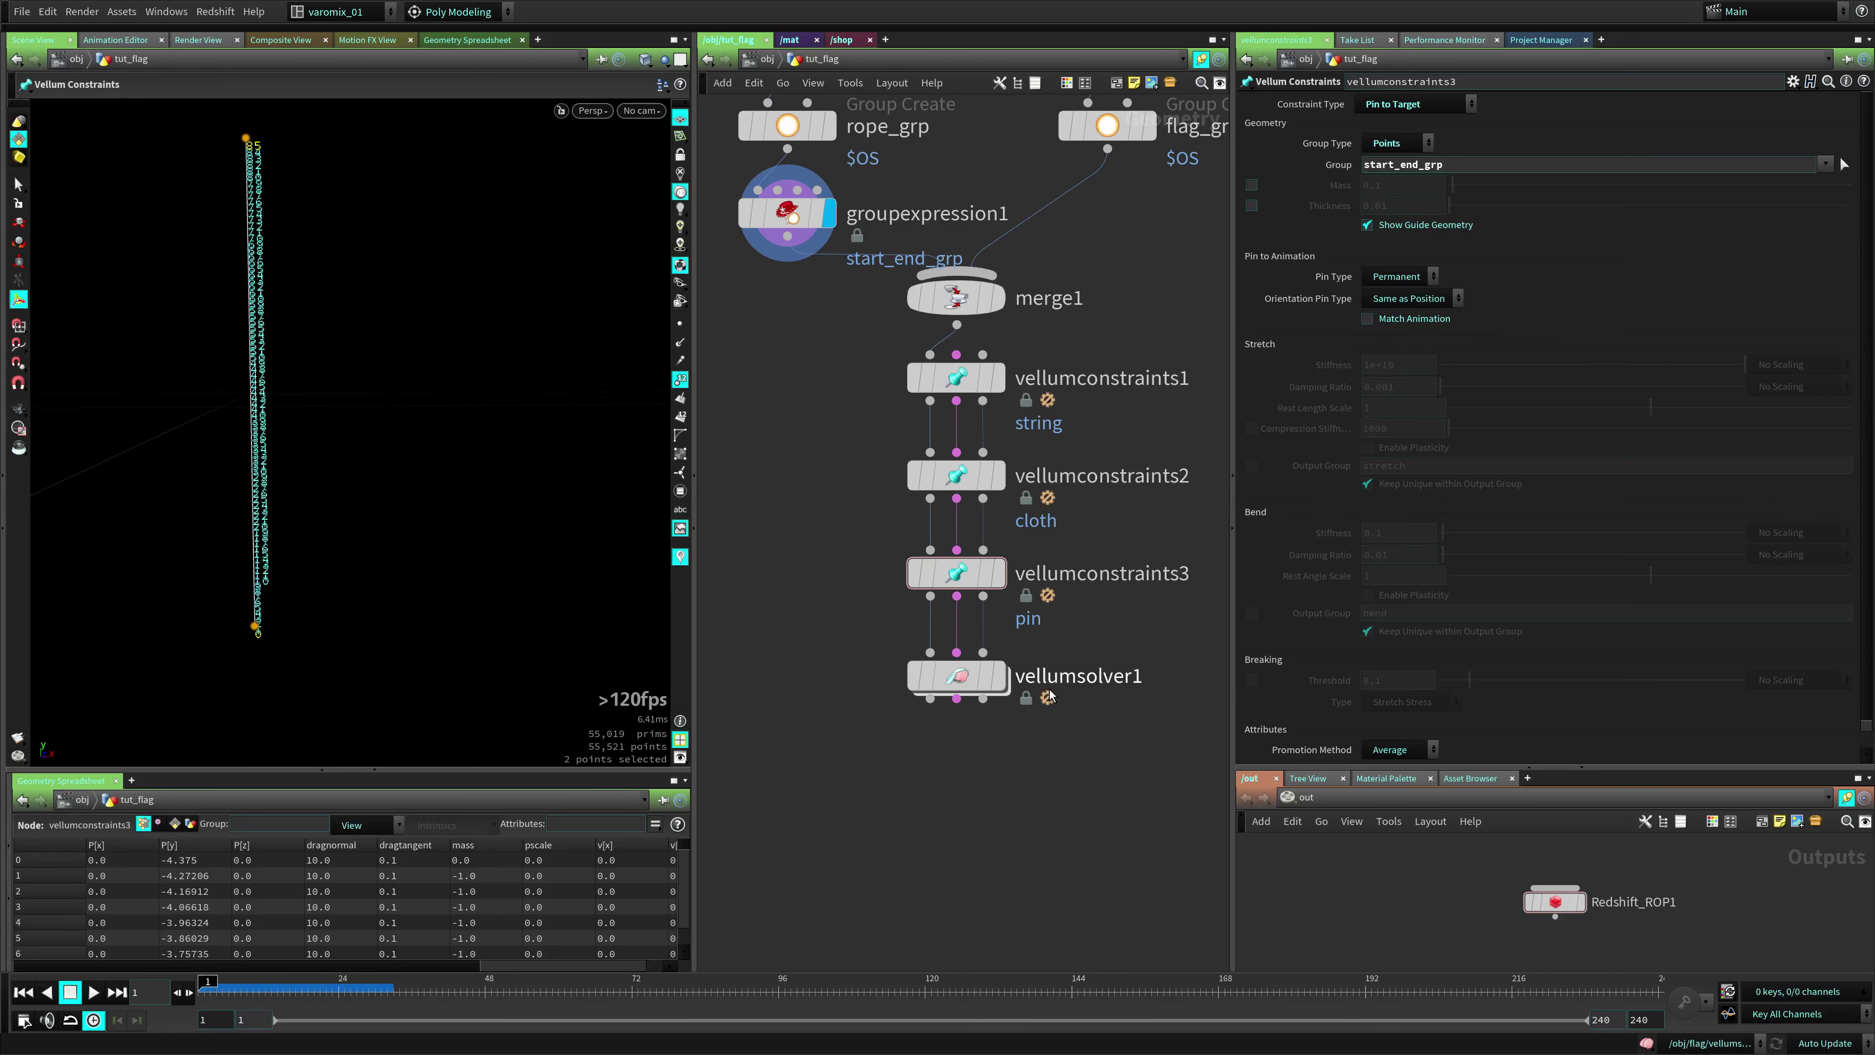
Display vellumsolver1, hide point numbers, and play the pinned simulation twice, rewinding to frame 1
{"action": "left_click", "coordinate": [986, 676]}
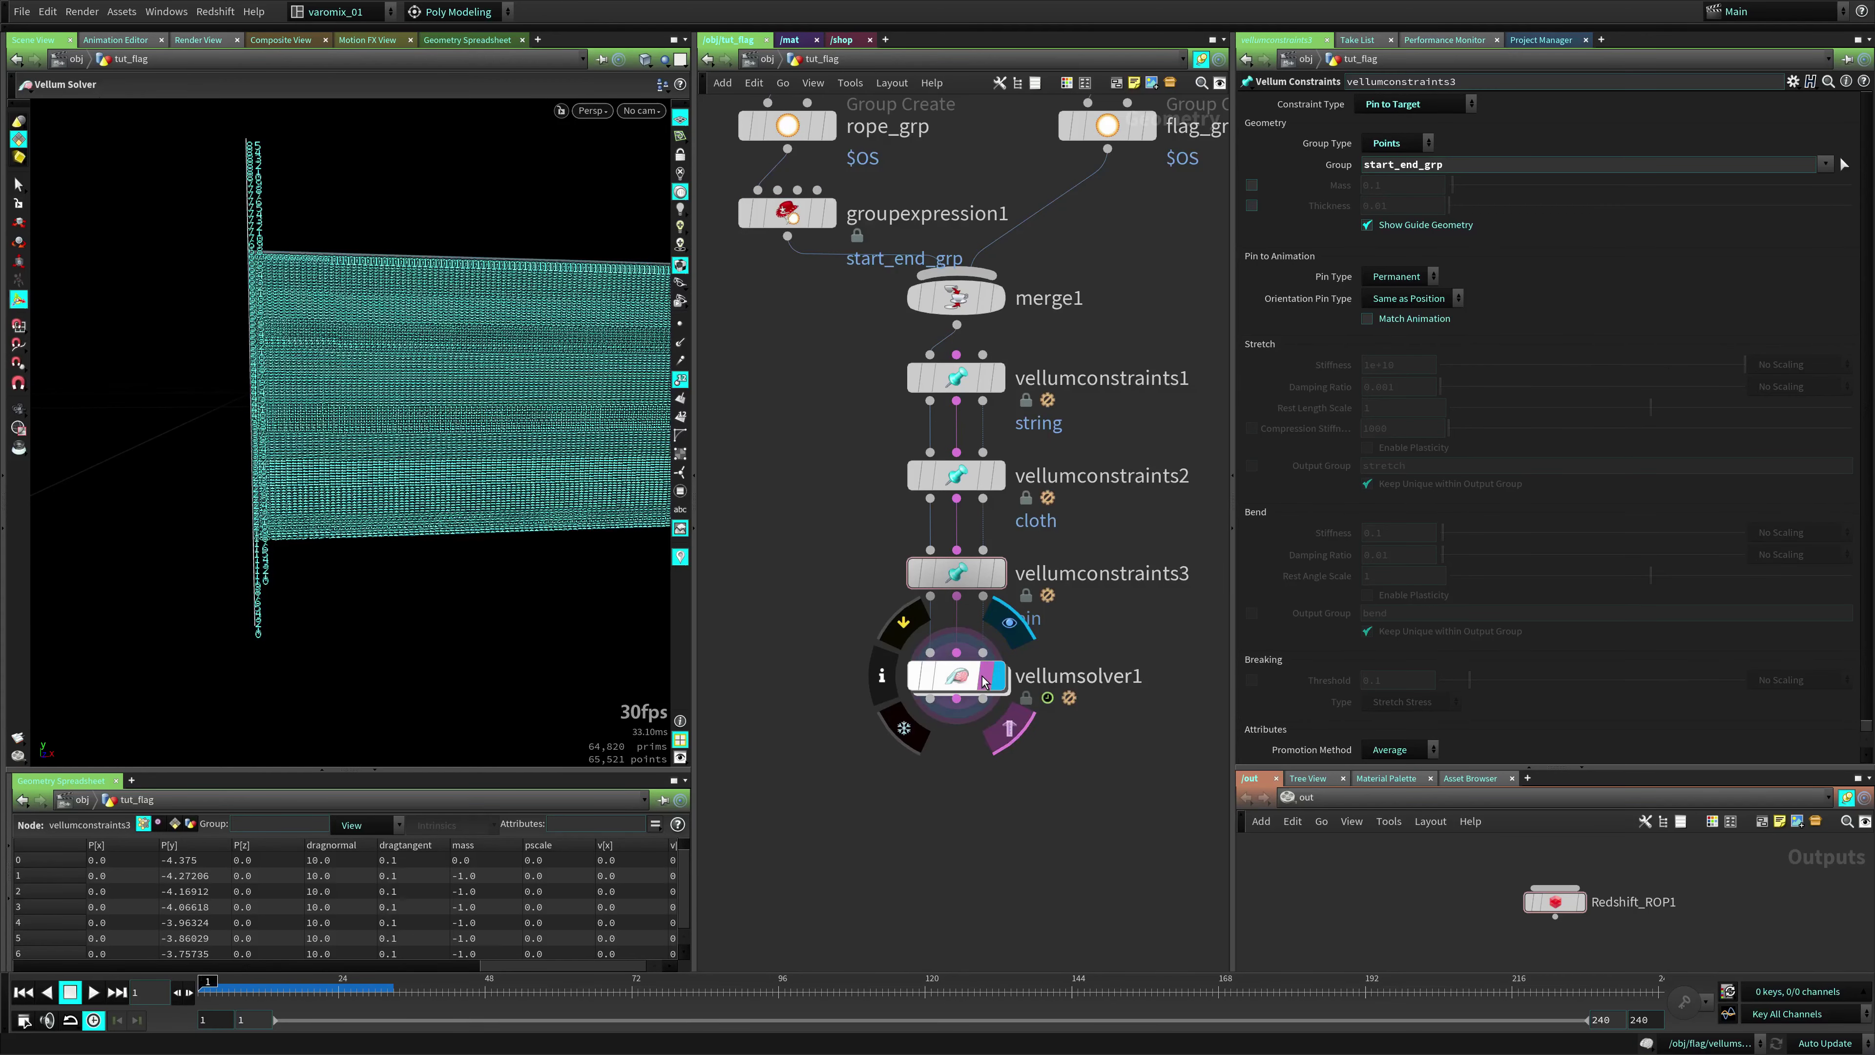
{"action": "key", "text": "Up"}
{"action": "key", "text": "Up"}
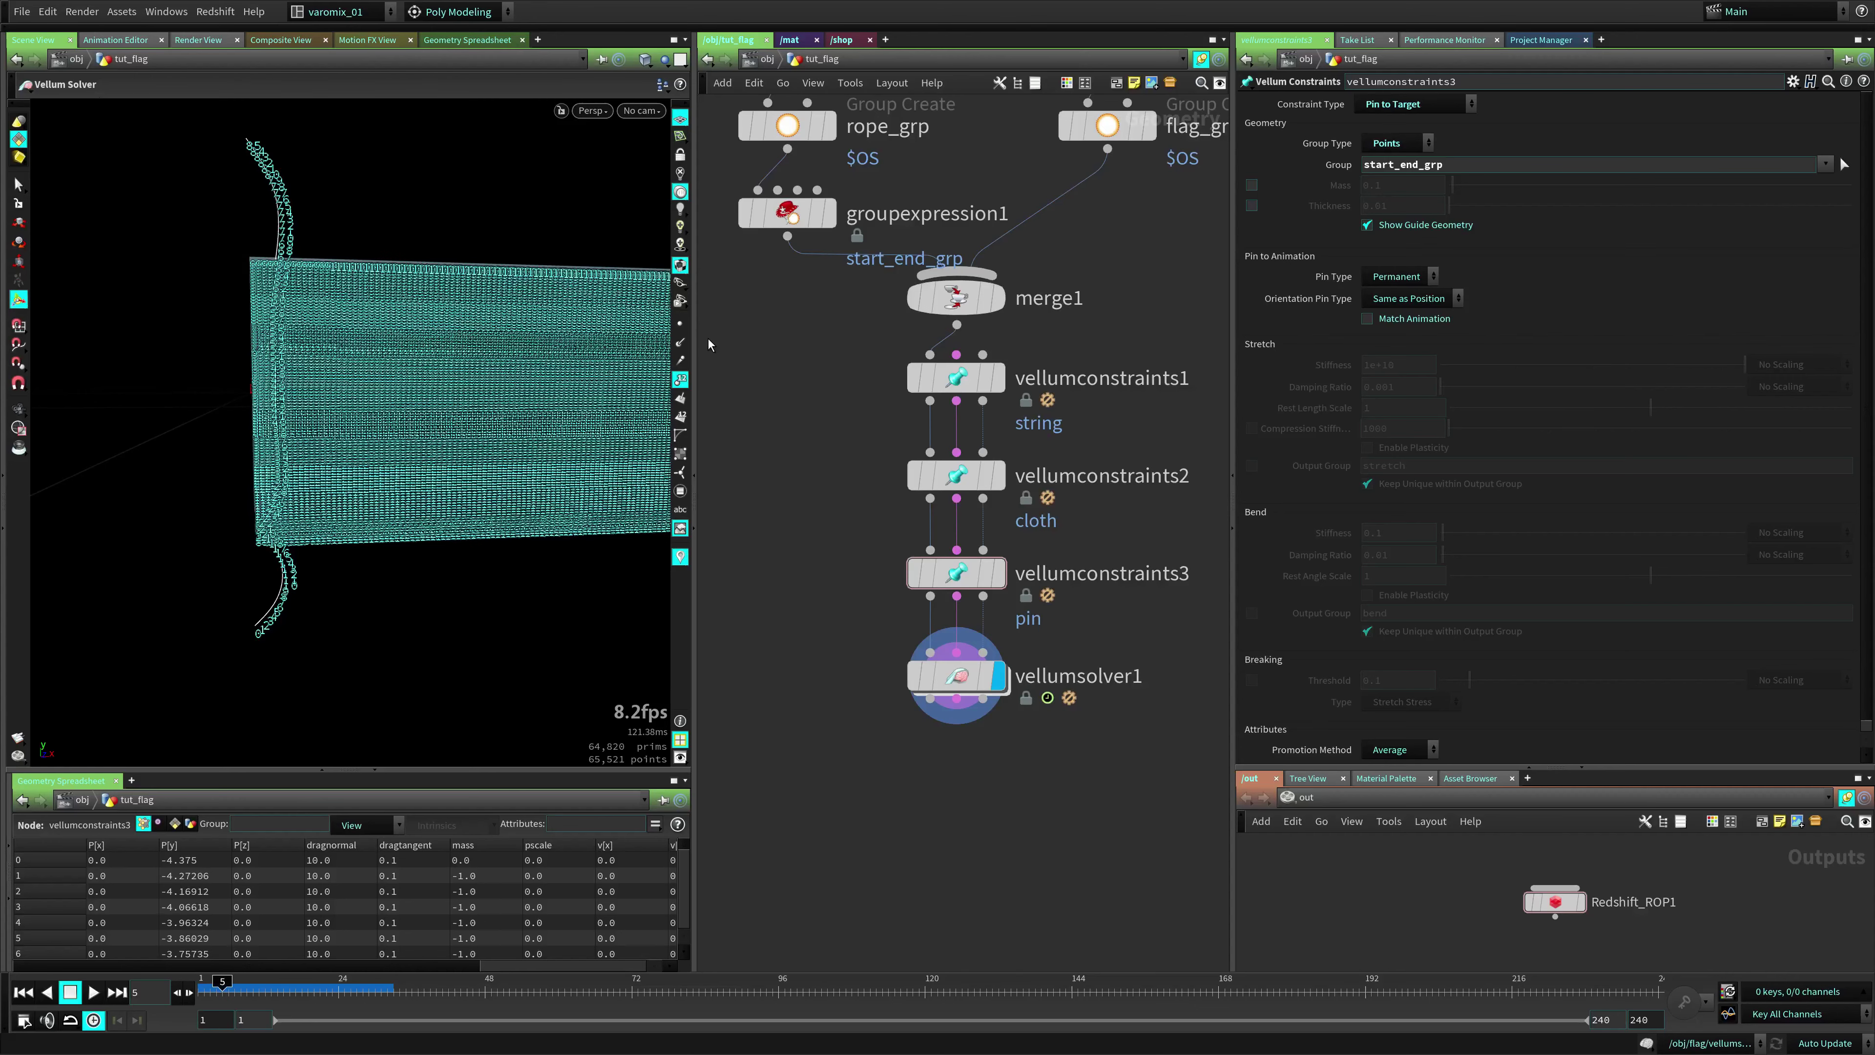
{"action": "left_click", "coordinate": [680, 379]}
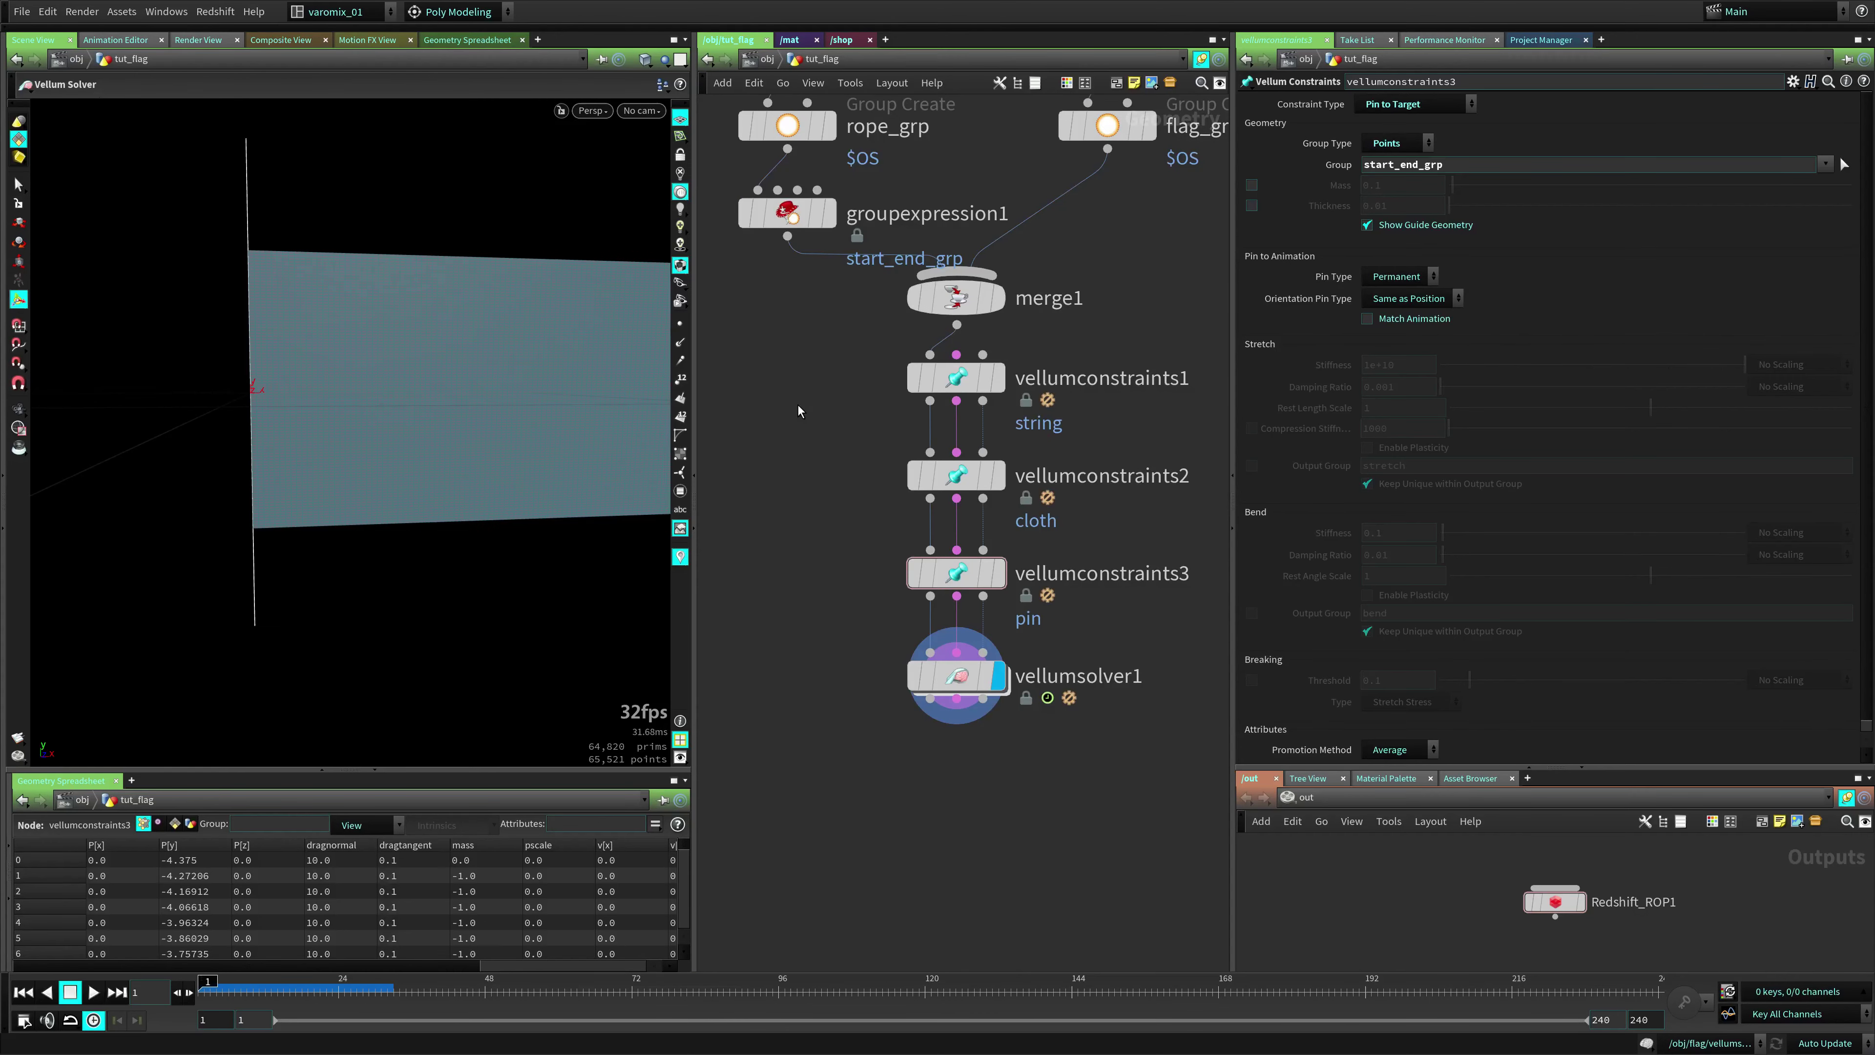
{"action": "key", "text": "Up"}
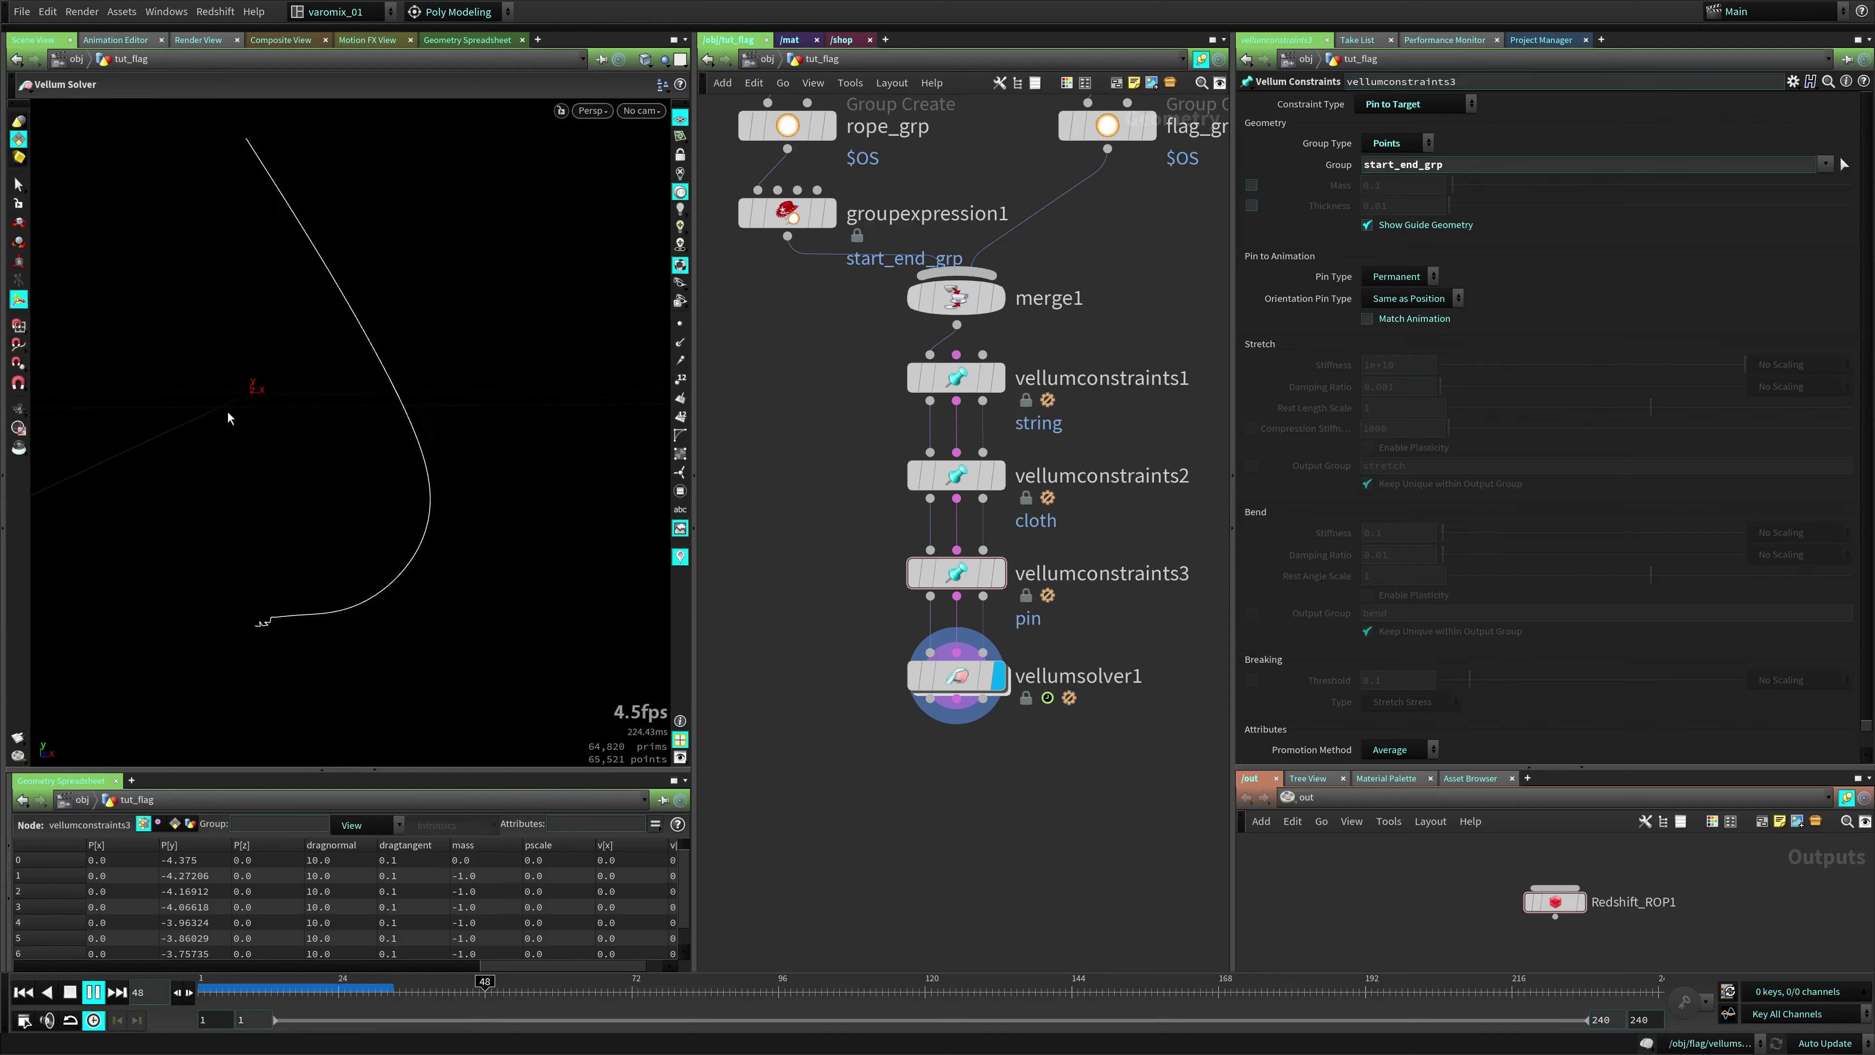
{"action": "key", "text": "ctrl+Up"}
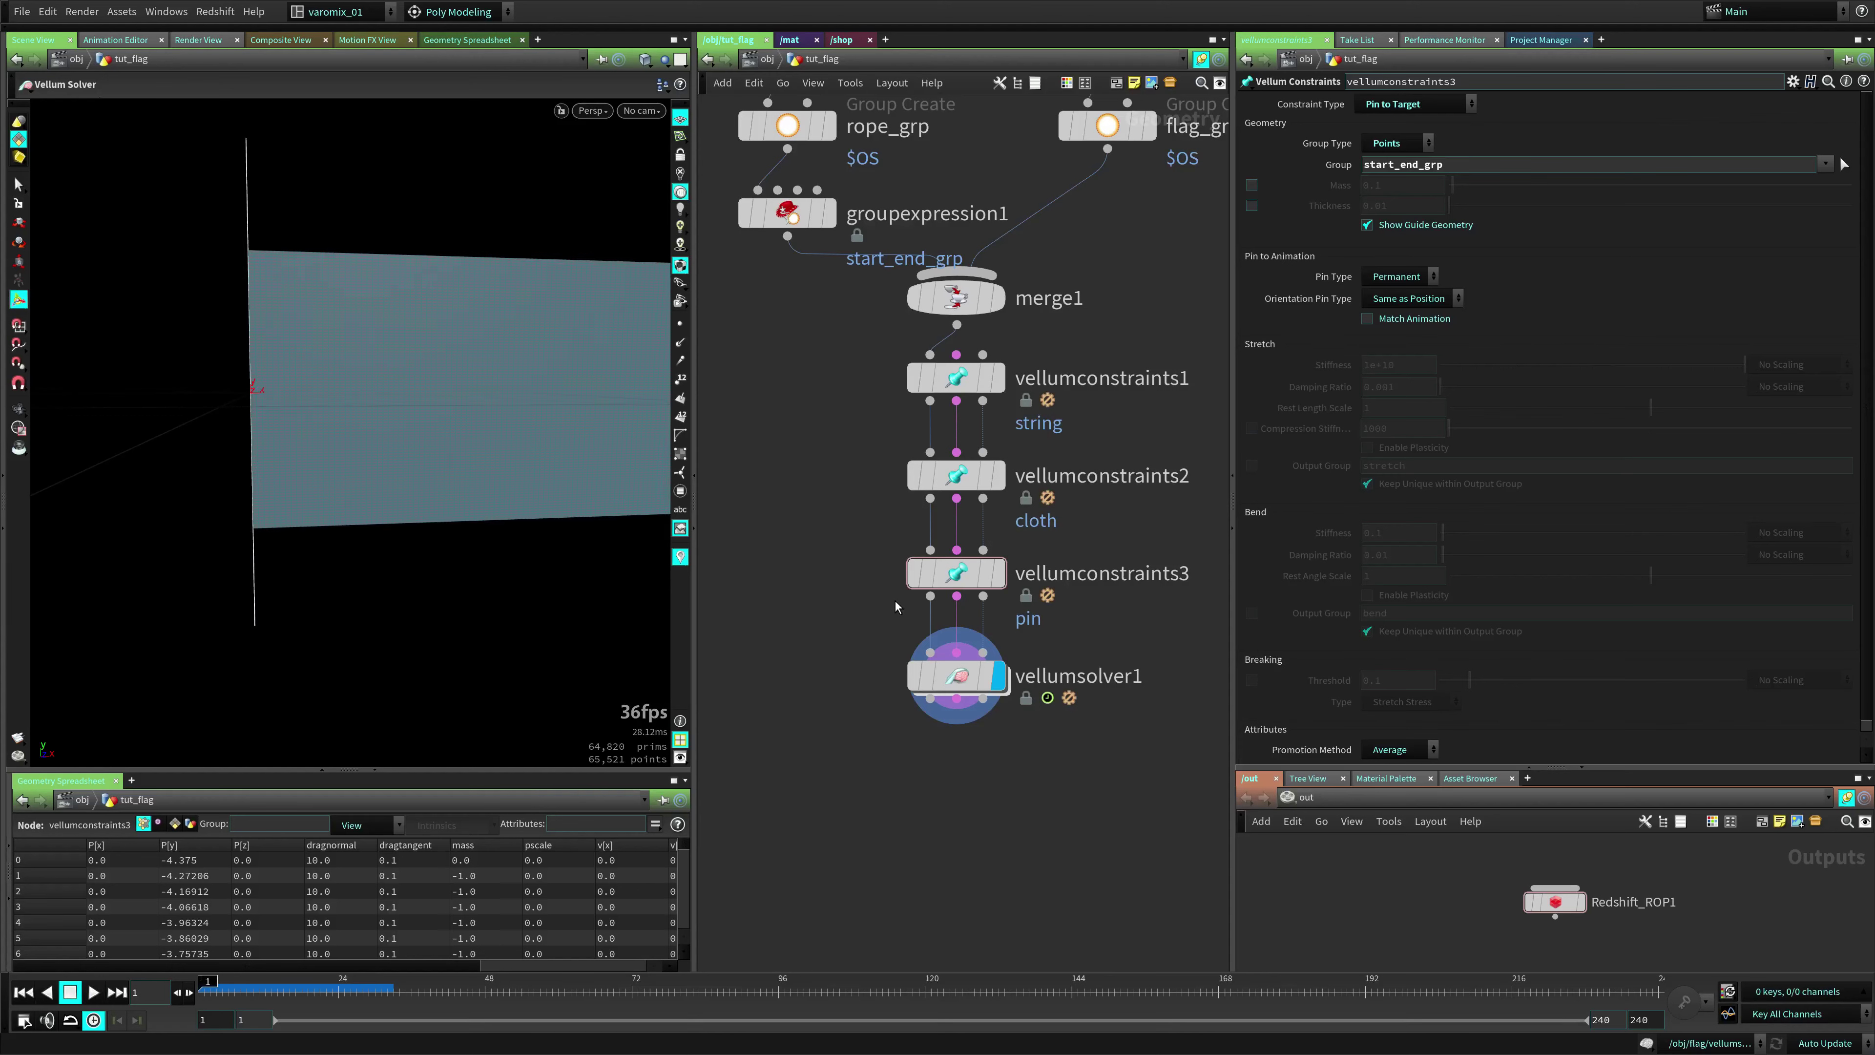
{"action": "key", "text": "Up"}
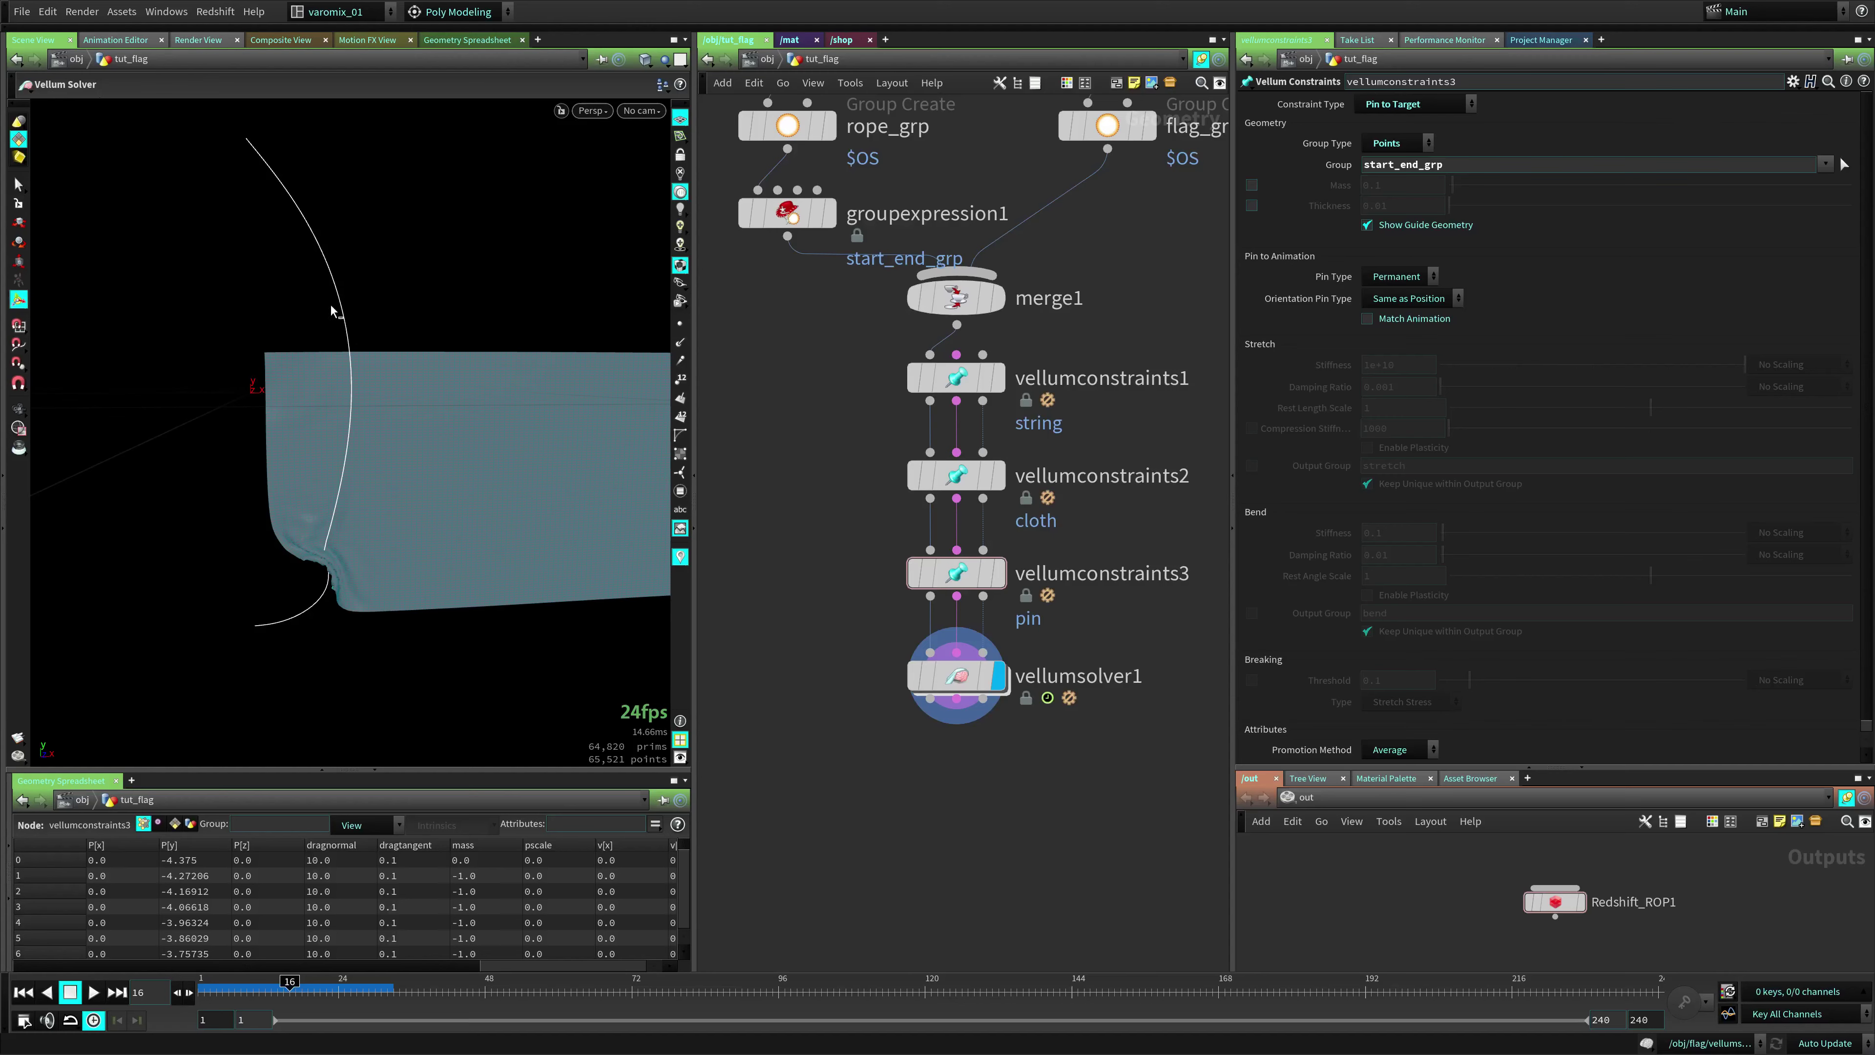
{"action": "key", "text": "ctrl+Up"}
{"action": "left_click_drag", "start_coordinate": [956, 675], "coordinate": [956, 769]}
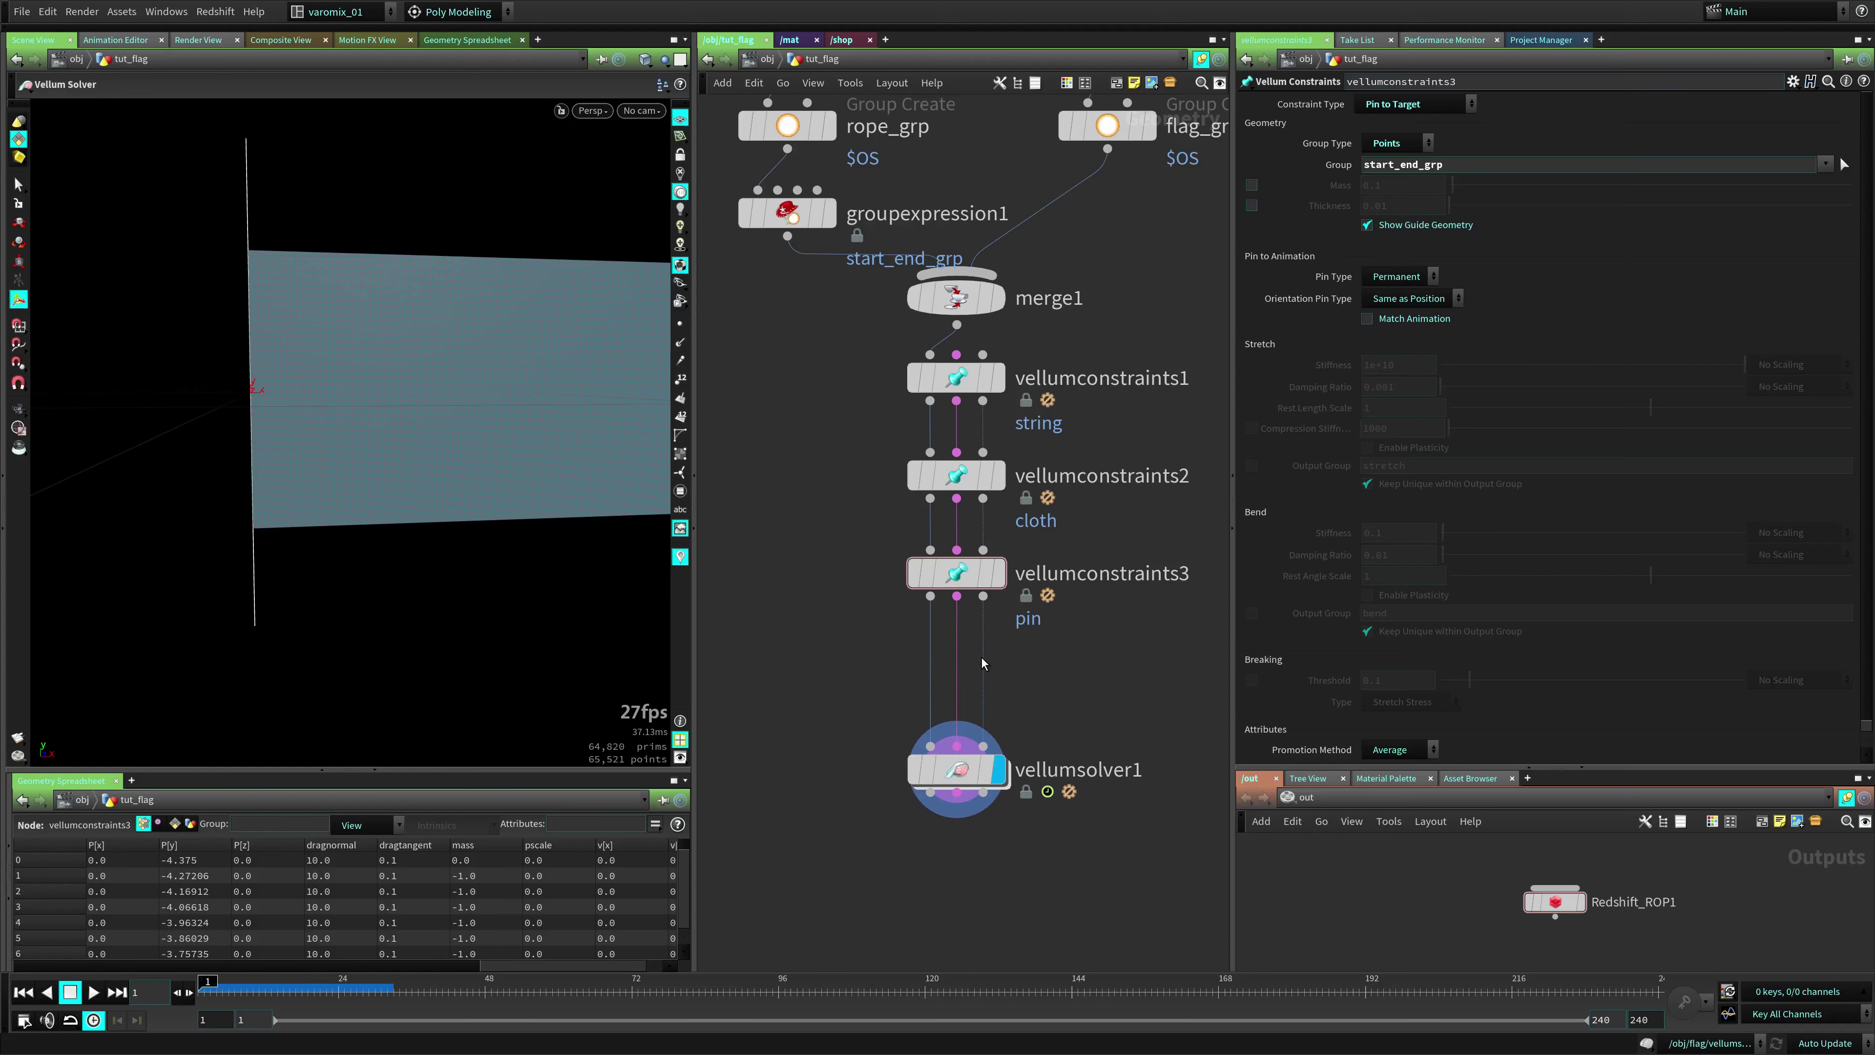
Insert a new Vellum Constraints node after the pin constraint and set its type to Glue
{"action": "left_click", "coordinate": [973, 576]}
{"action": "key", "text": "Tab"}
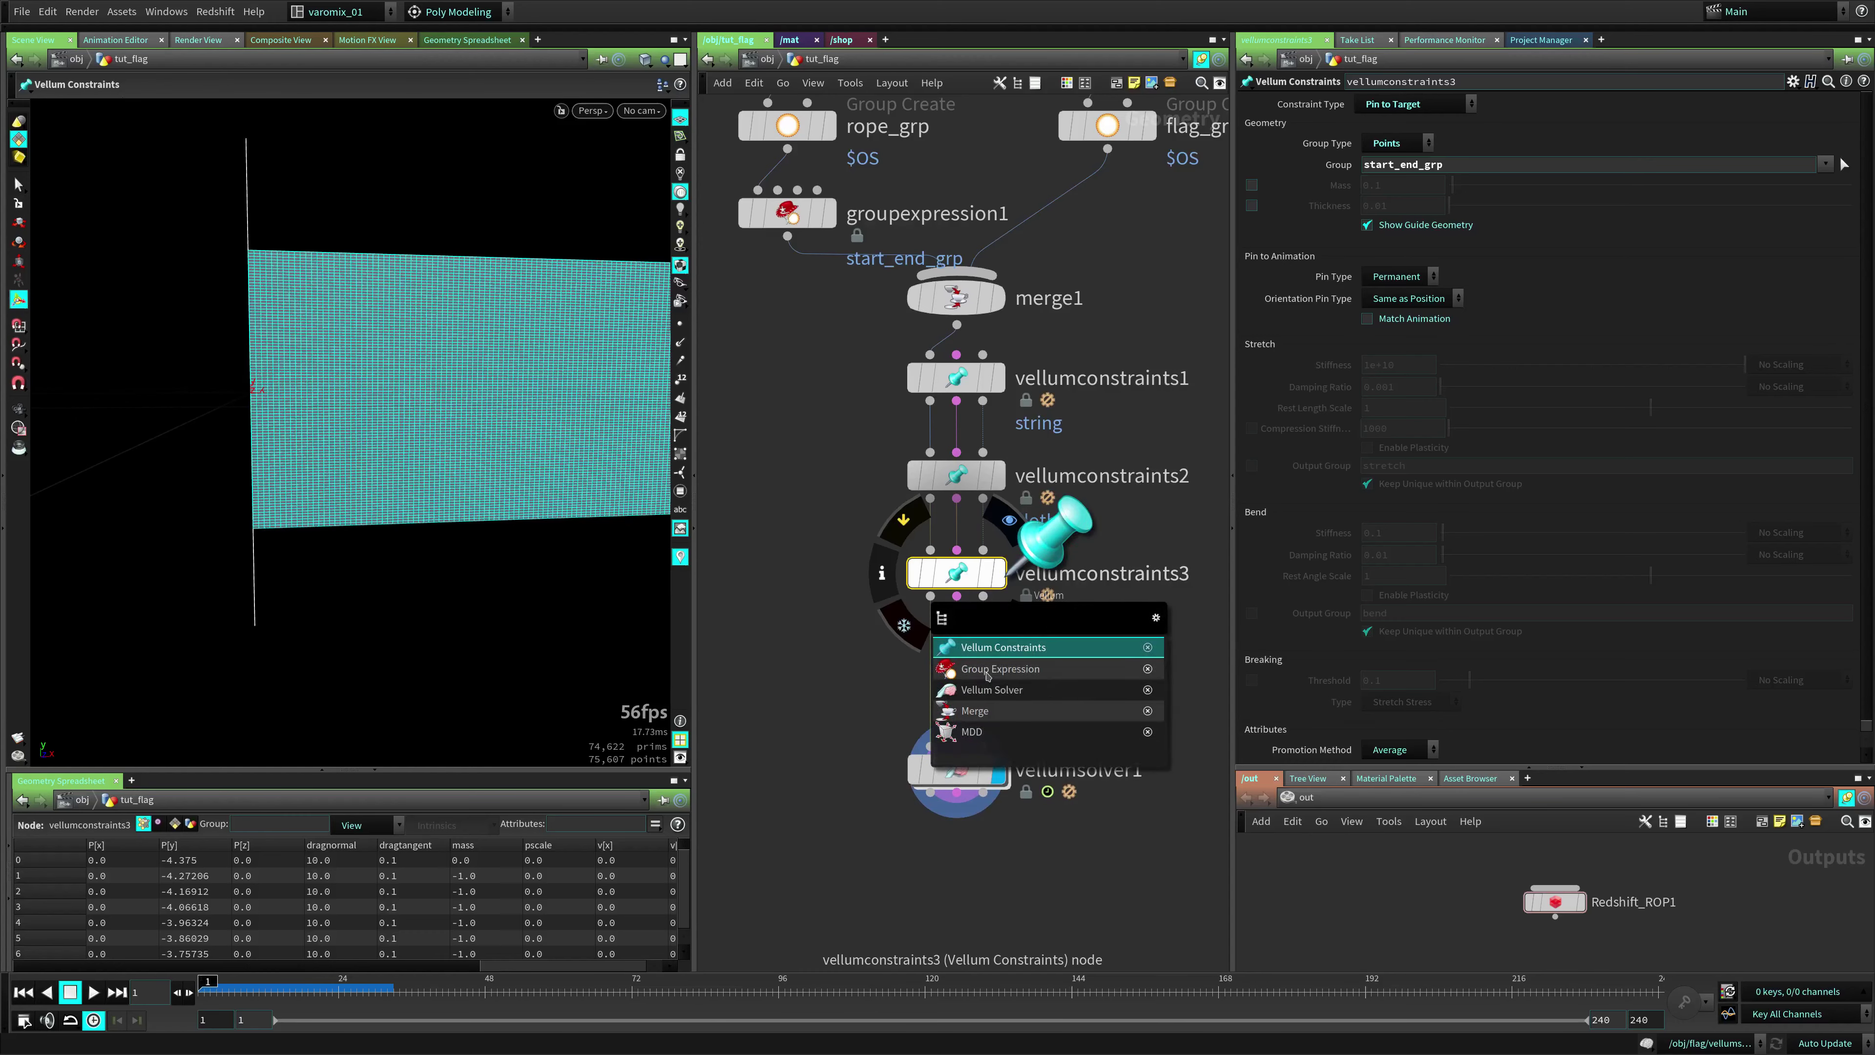
{"action": "left_click", "coordinate": [1021, 647]}
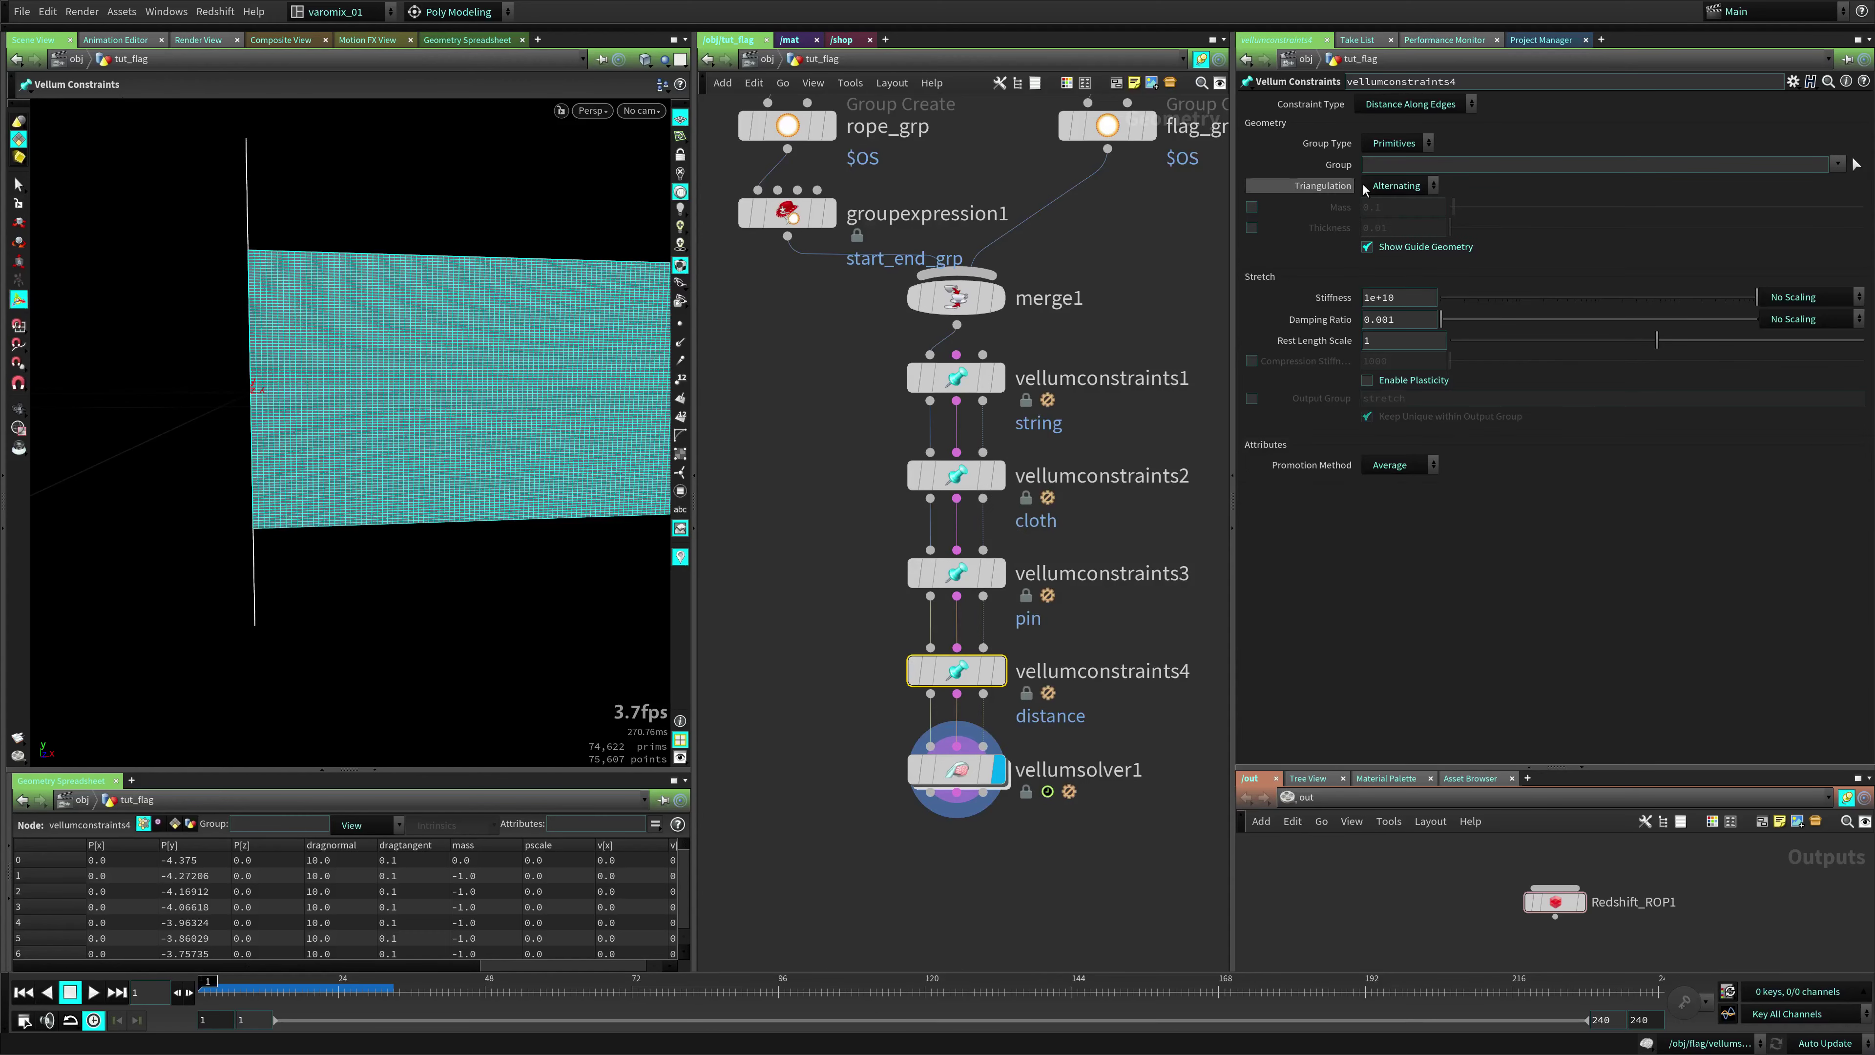
{"action": "left_click", "coordinate": [1452, 109]}
{"action": "left_click", "coordinate": [1432, 347]}
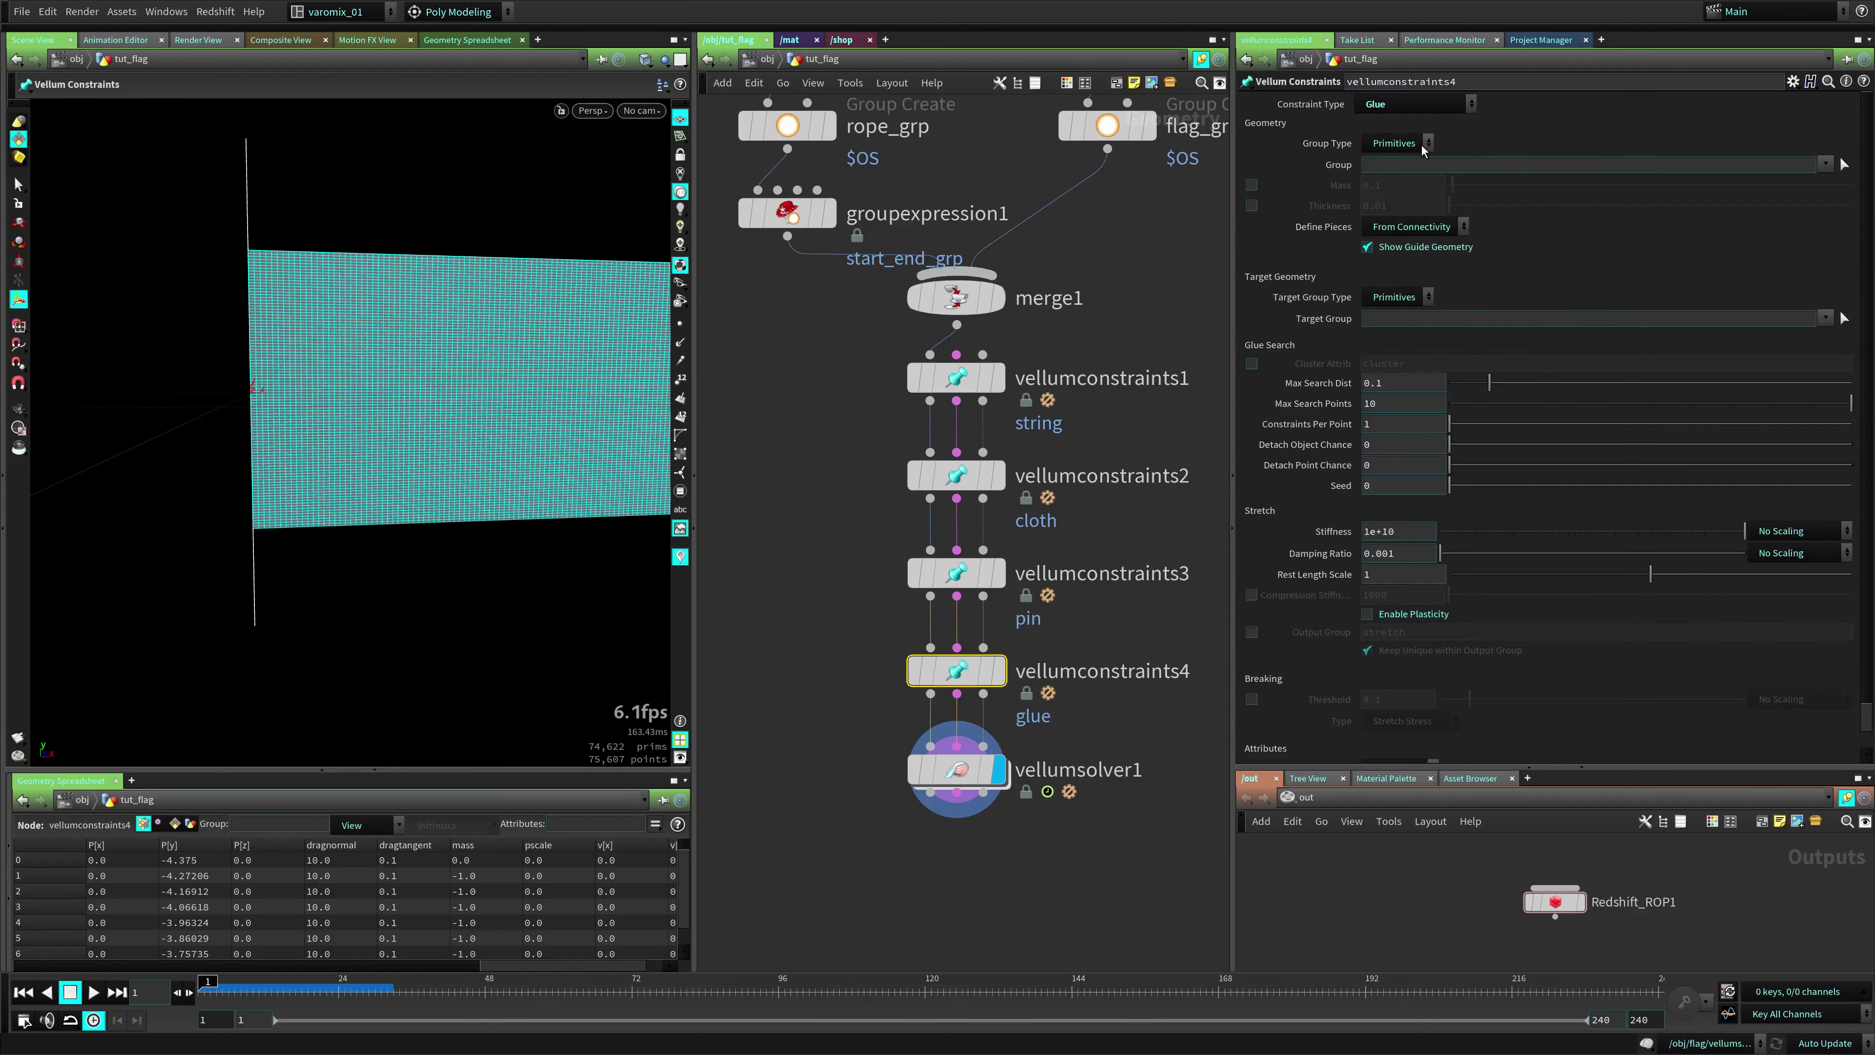
Set the glue Group to flag_grp and the Target Group to rope_grp, then verify both
{"action": "left_click", "coordinate": [1825, 164]}
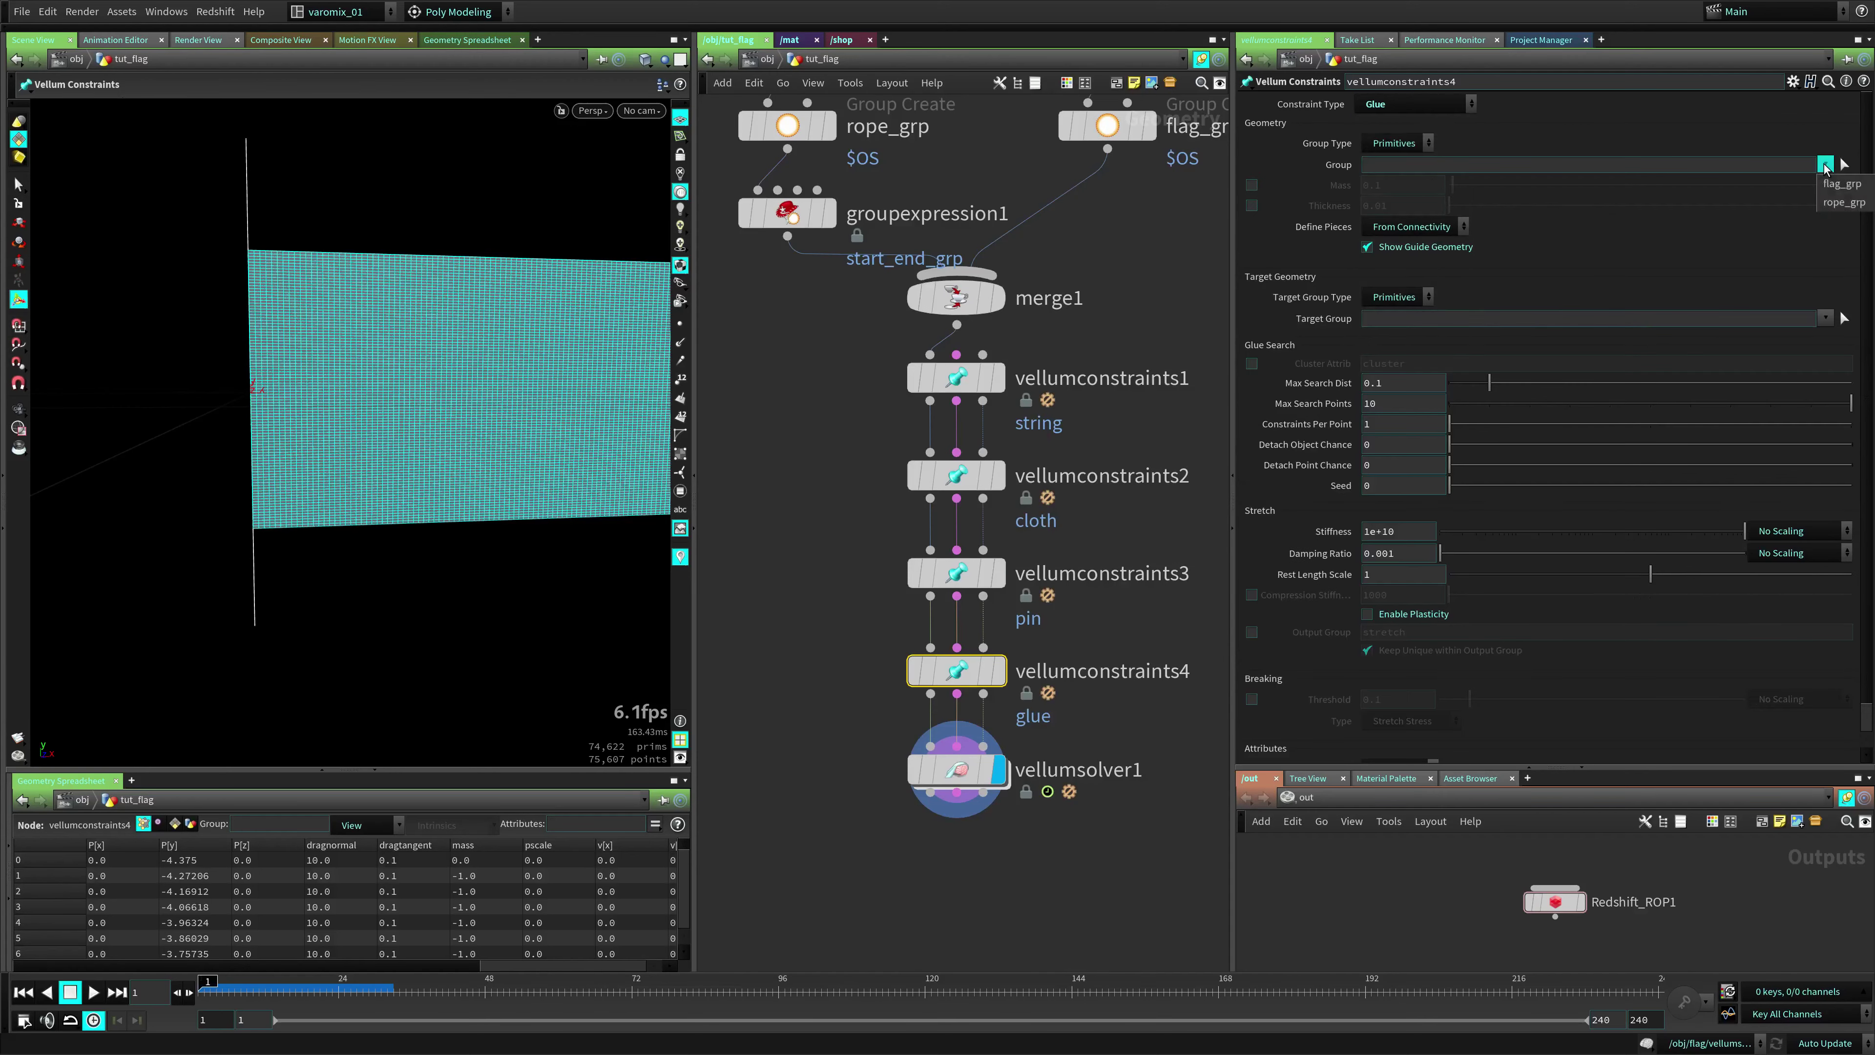
{"action": "left_click", "coordinate": [1839, 184]}
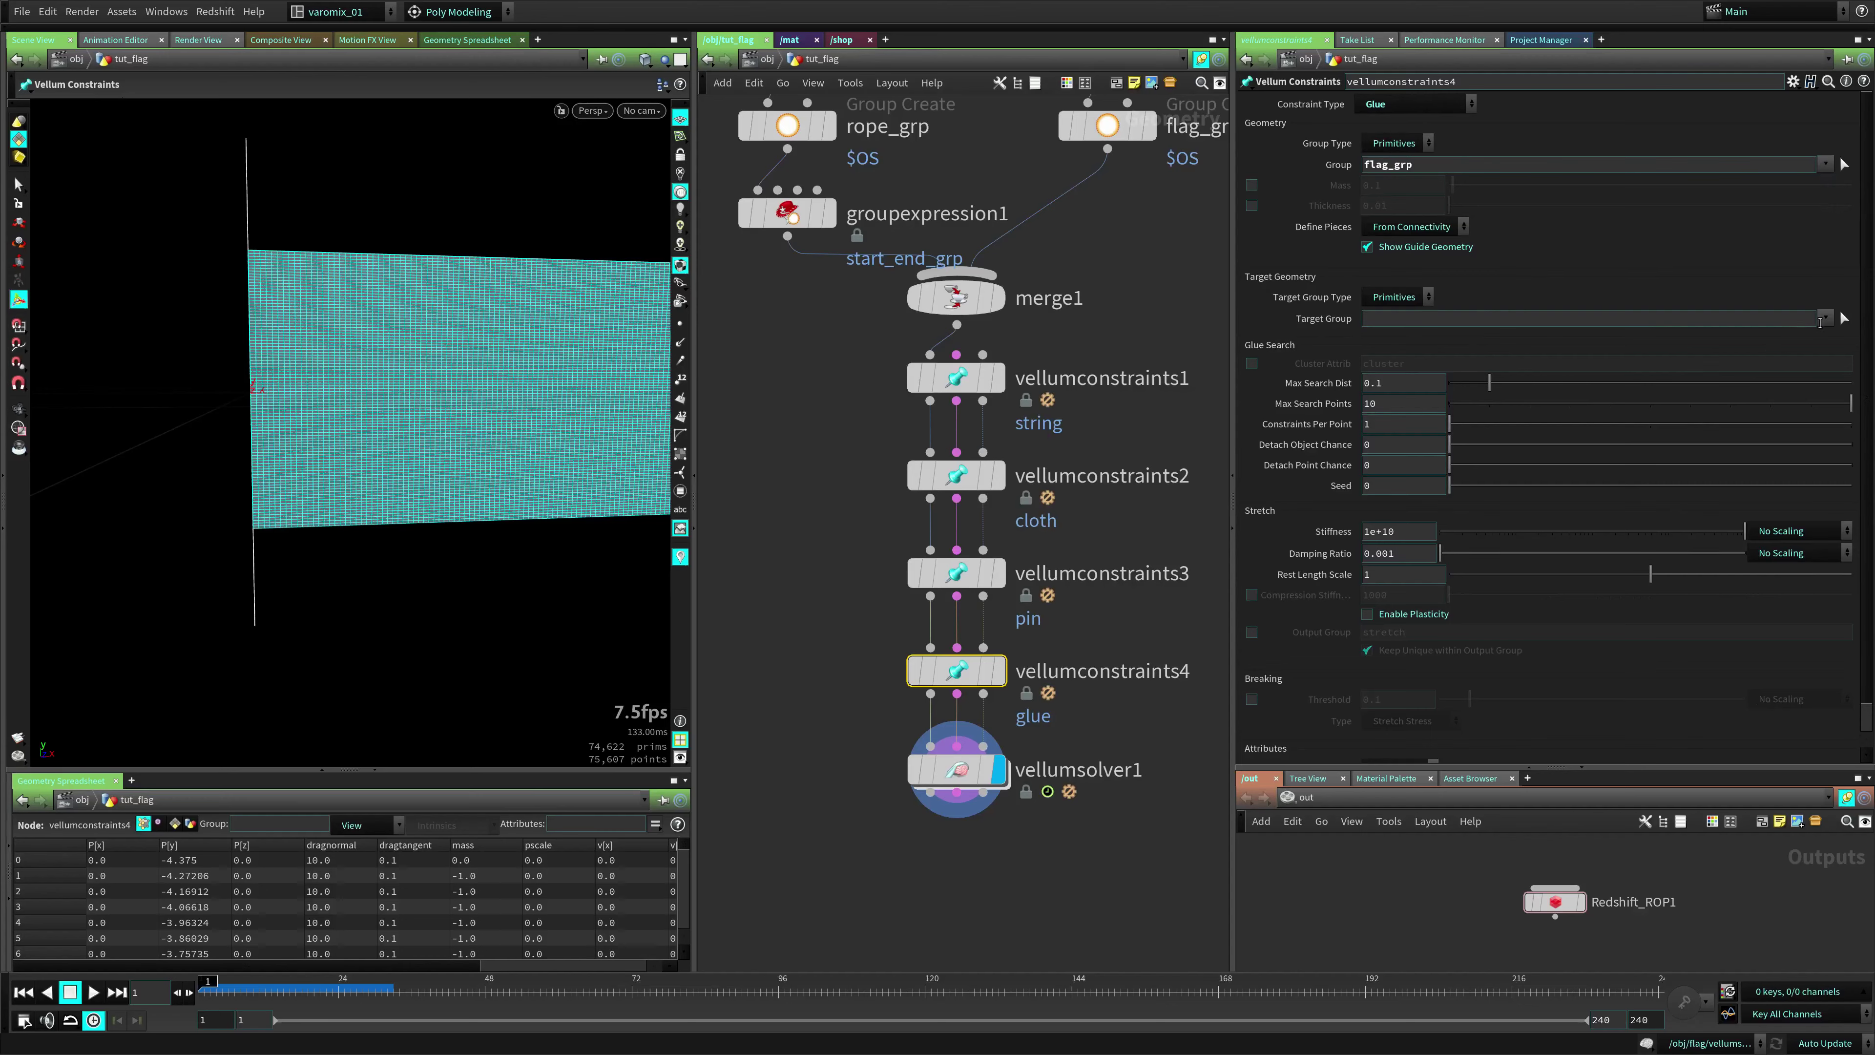
{"action": "left_click", "coordinate": [1824, 318]}
{"action": "left_click", "coordinate": [1843, 356]}
{"action": "left_click_drag", "start_coordinate": [1428, 167], "coordinate": [1318, 182]}
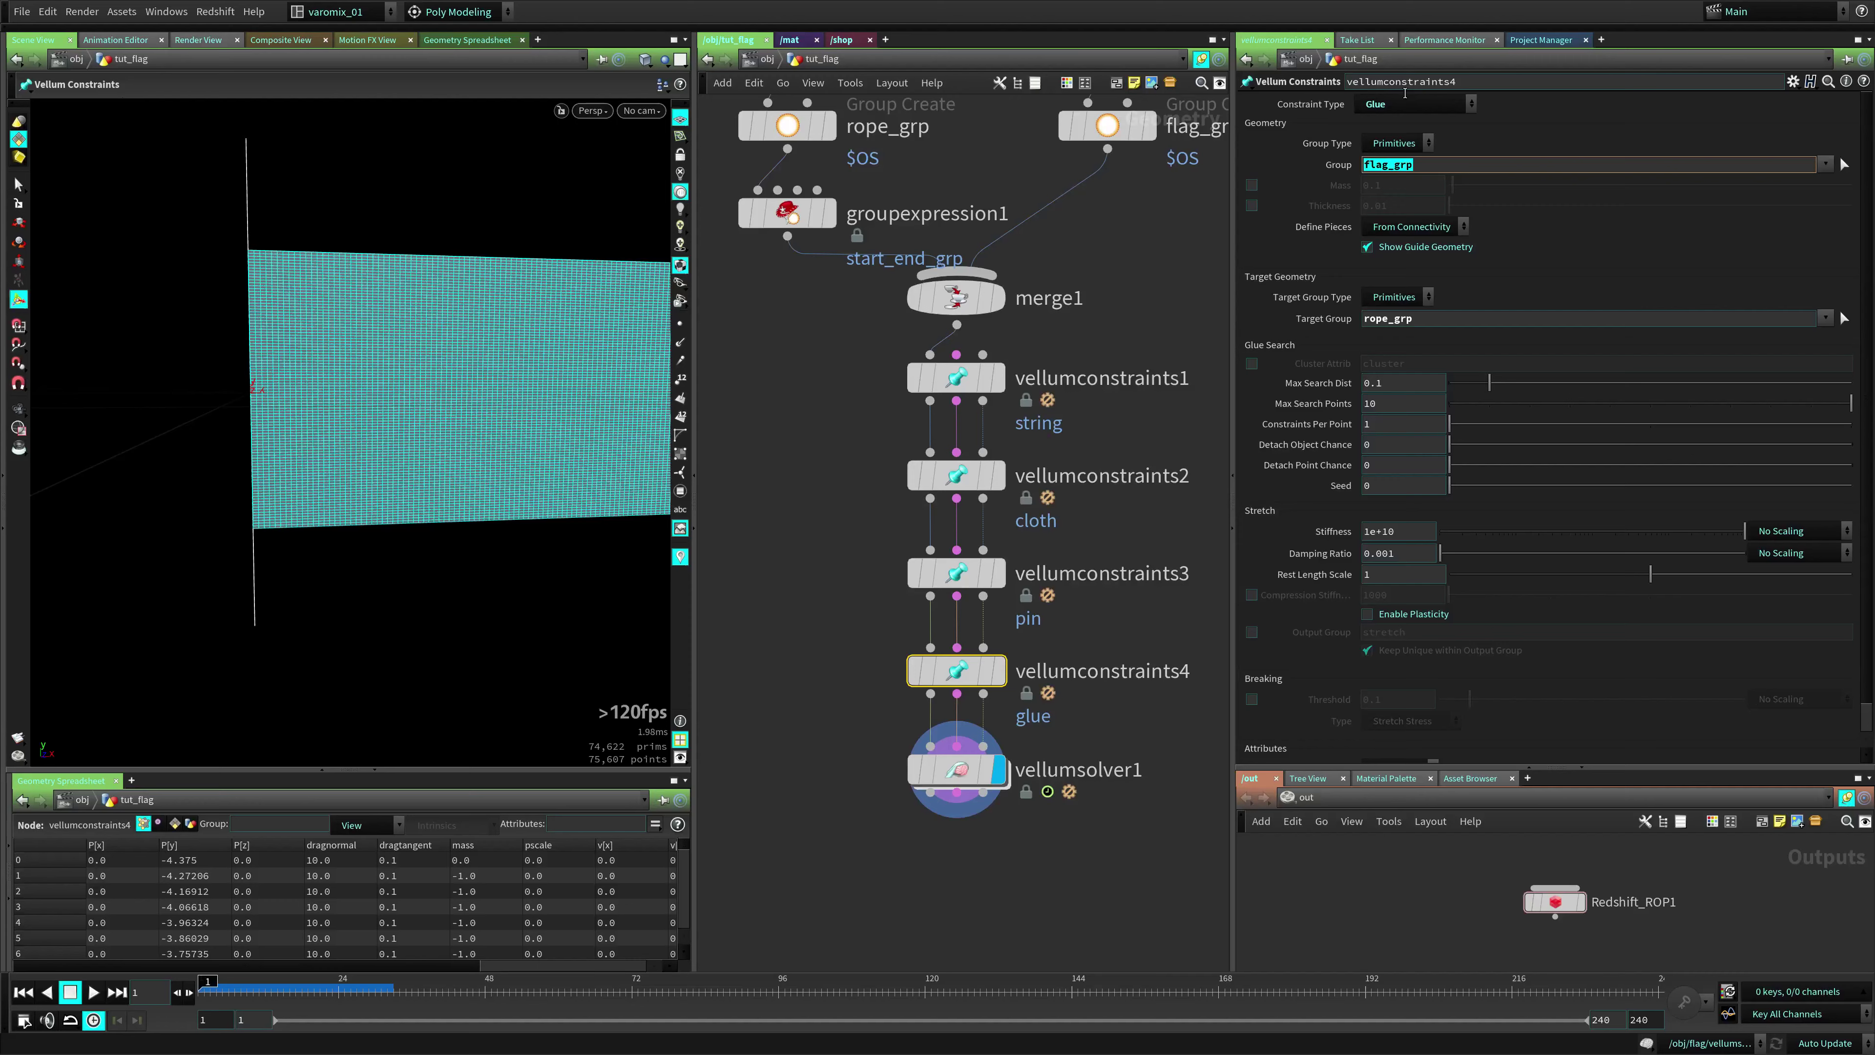
{"action": "left_click_drag", "start_coordinate": [1402, 318], "coordinate": [1322, 323]}
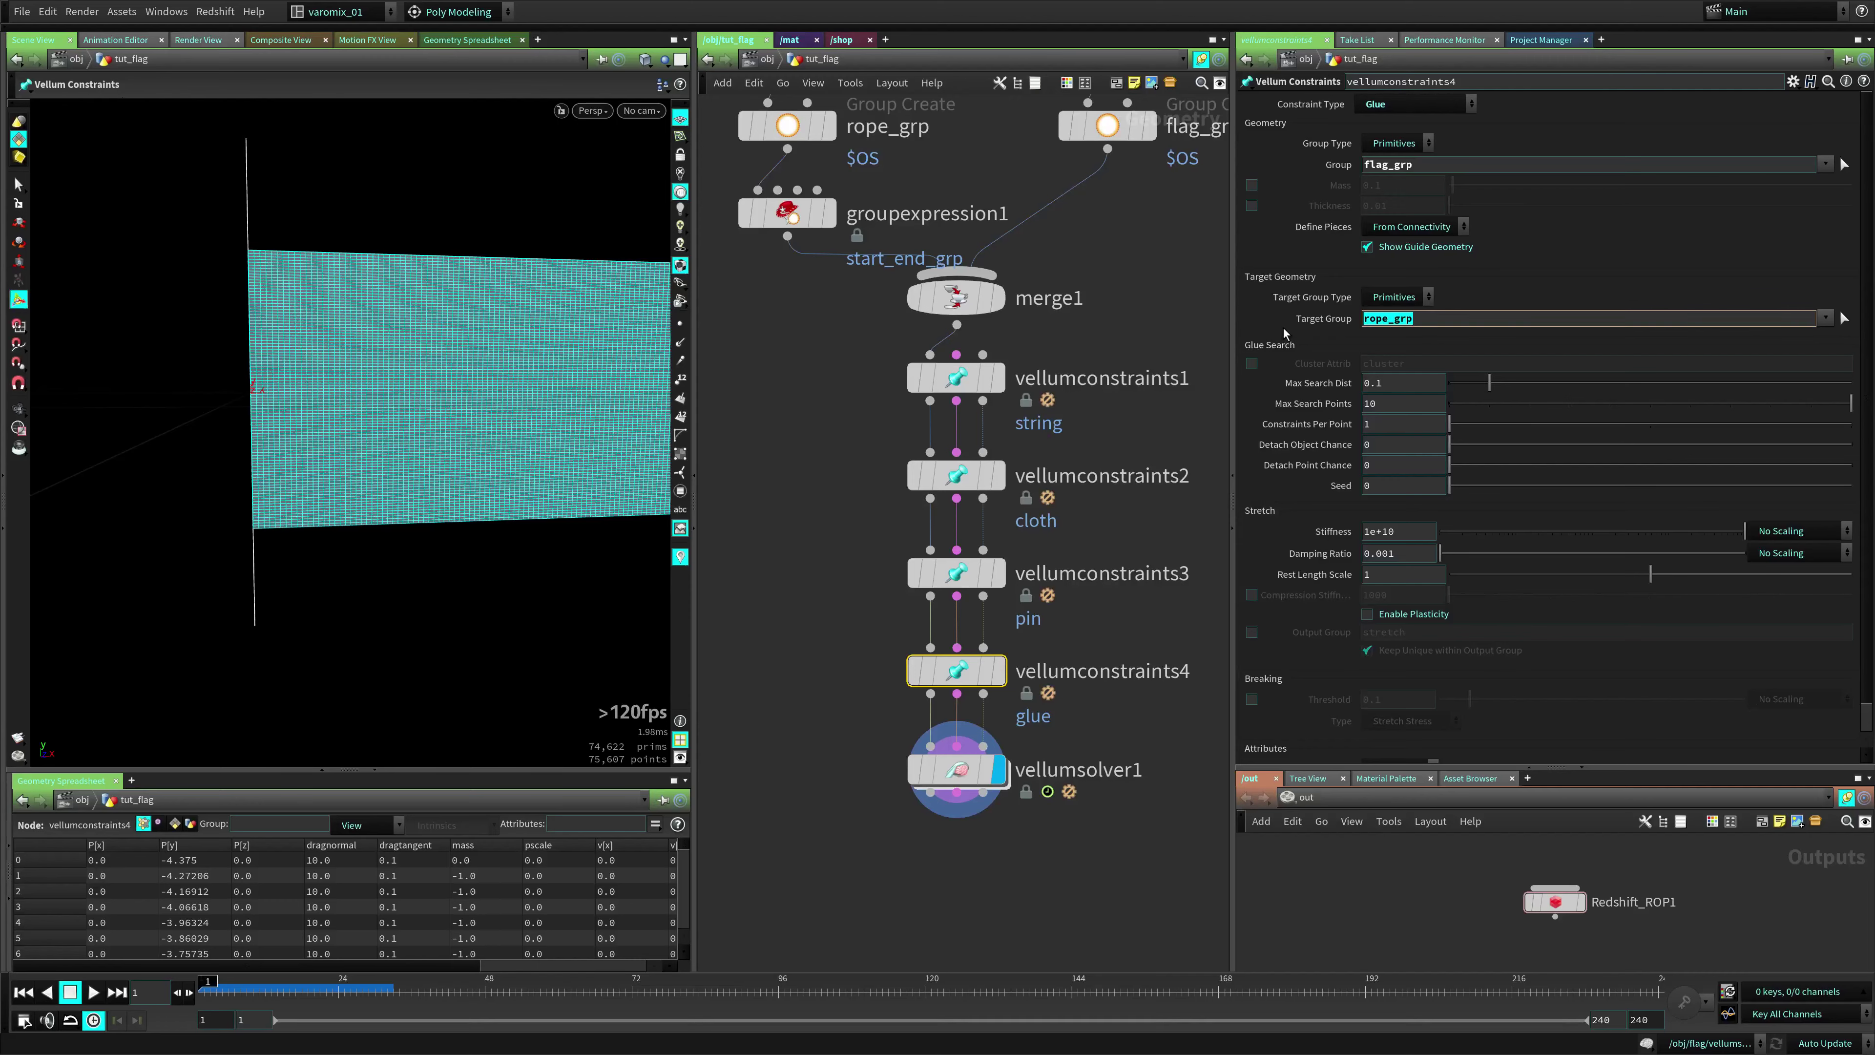
{"action": "left_click", "coordinate": [832, 575]}
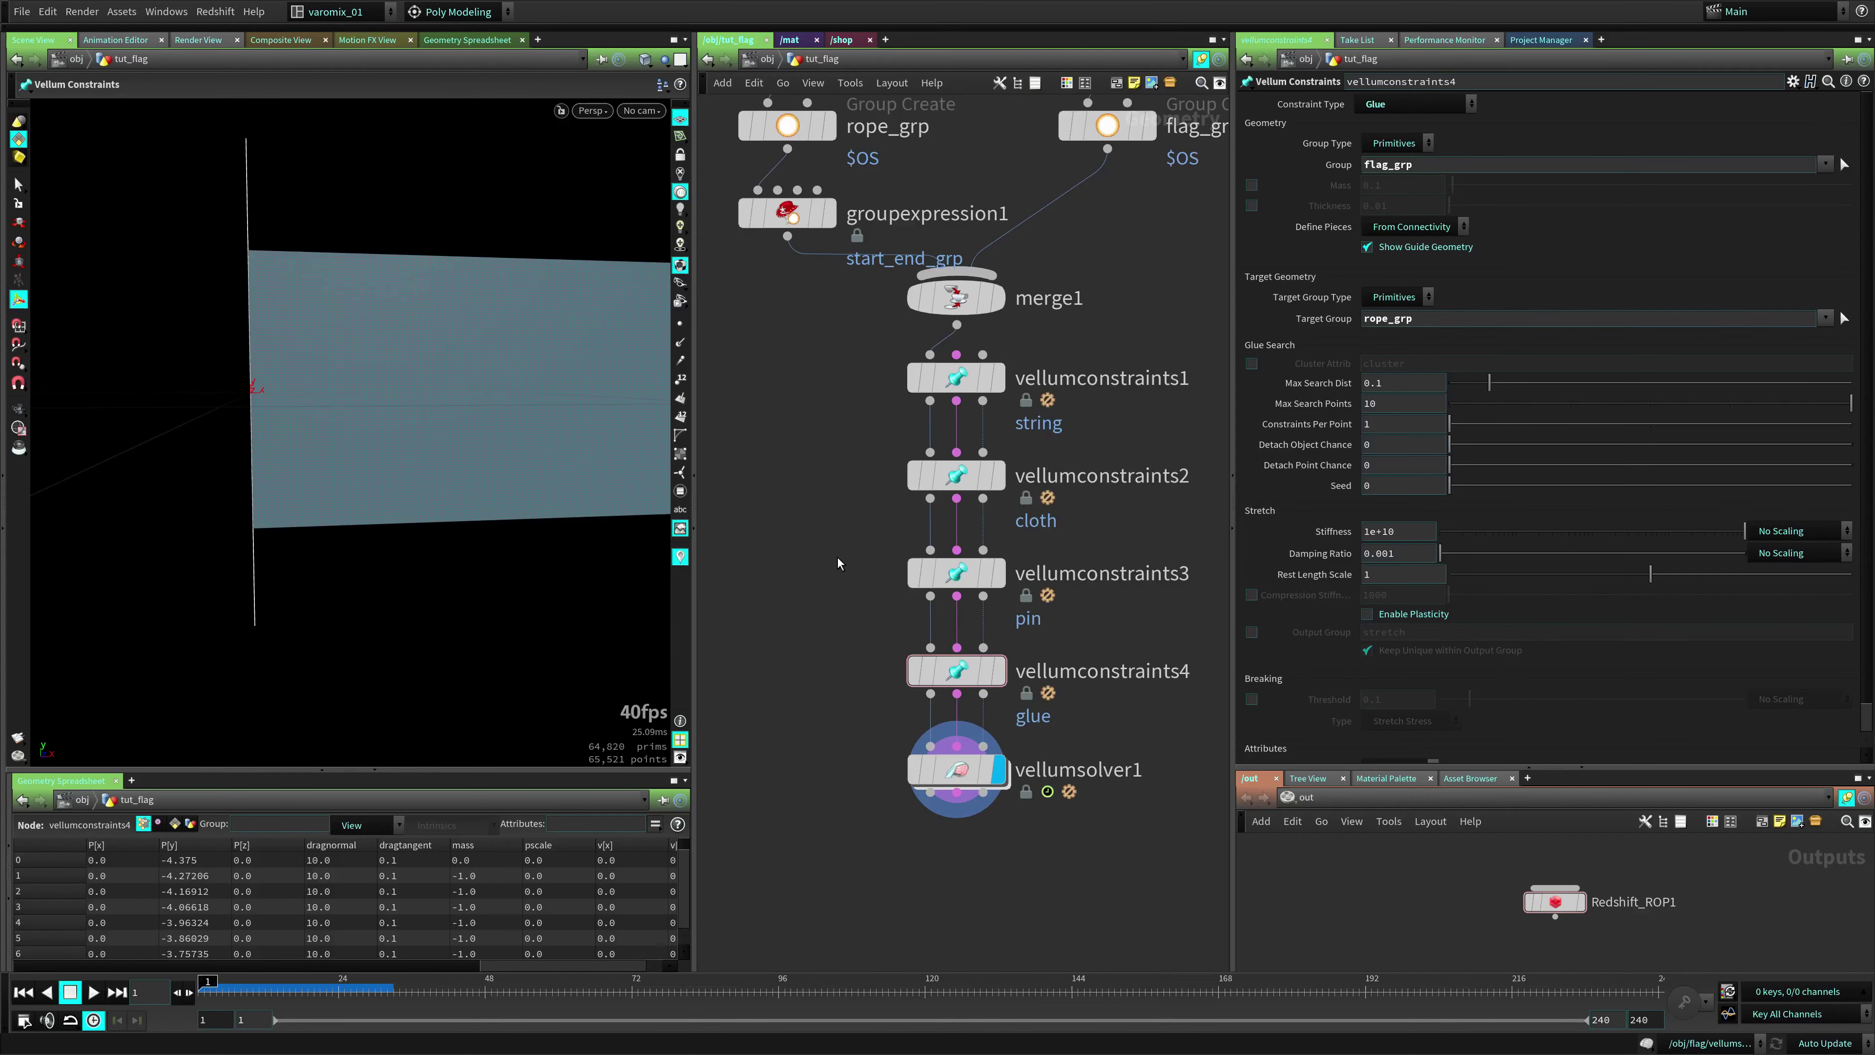
{"action": "key", "text": "Up"}
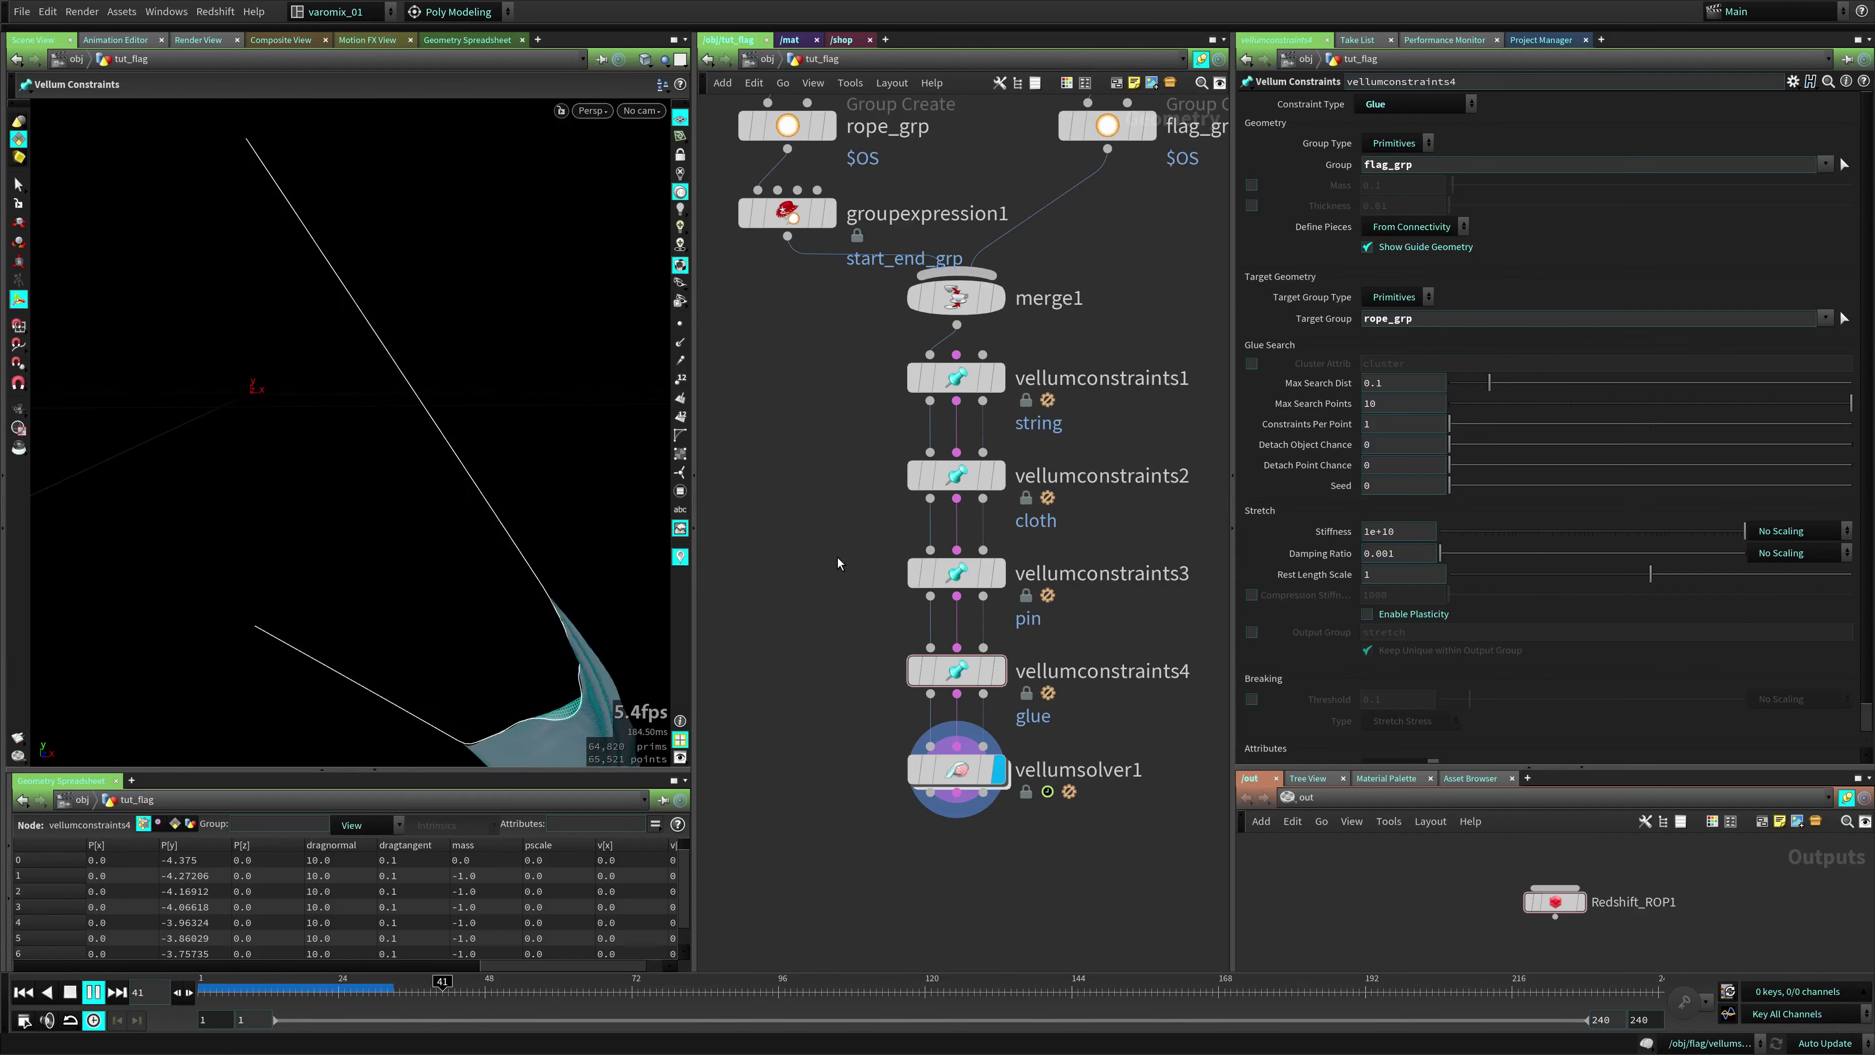
{"action": "key", "text": "Up"}
{"action": "left_click_drag", "start_coordinate": [301, 609], "coordinate": [264, 419], "text": "alt"}
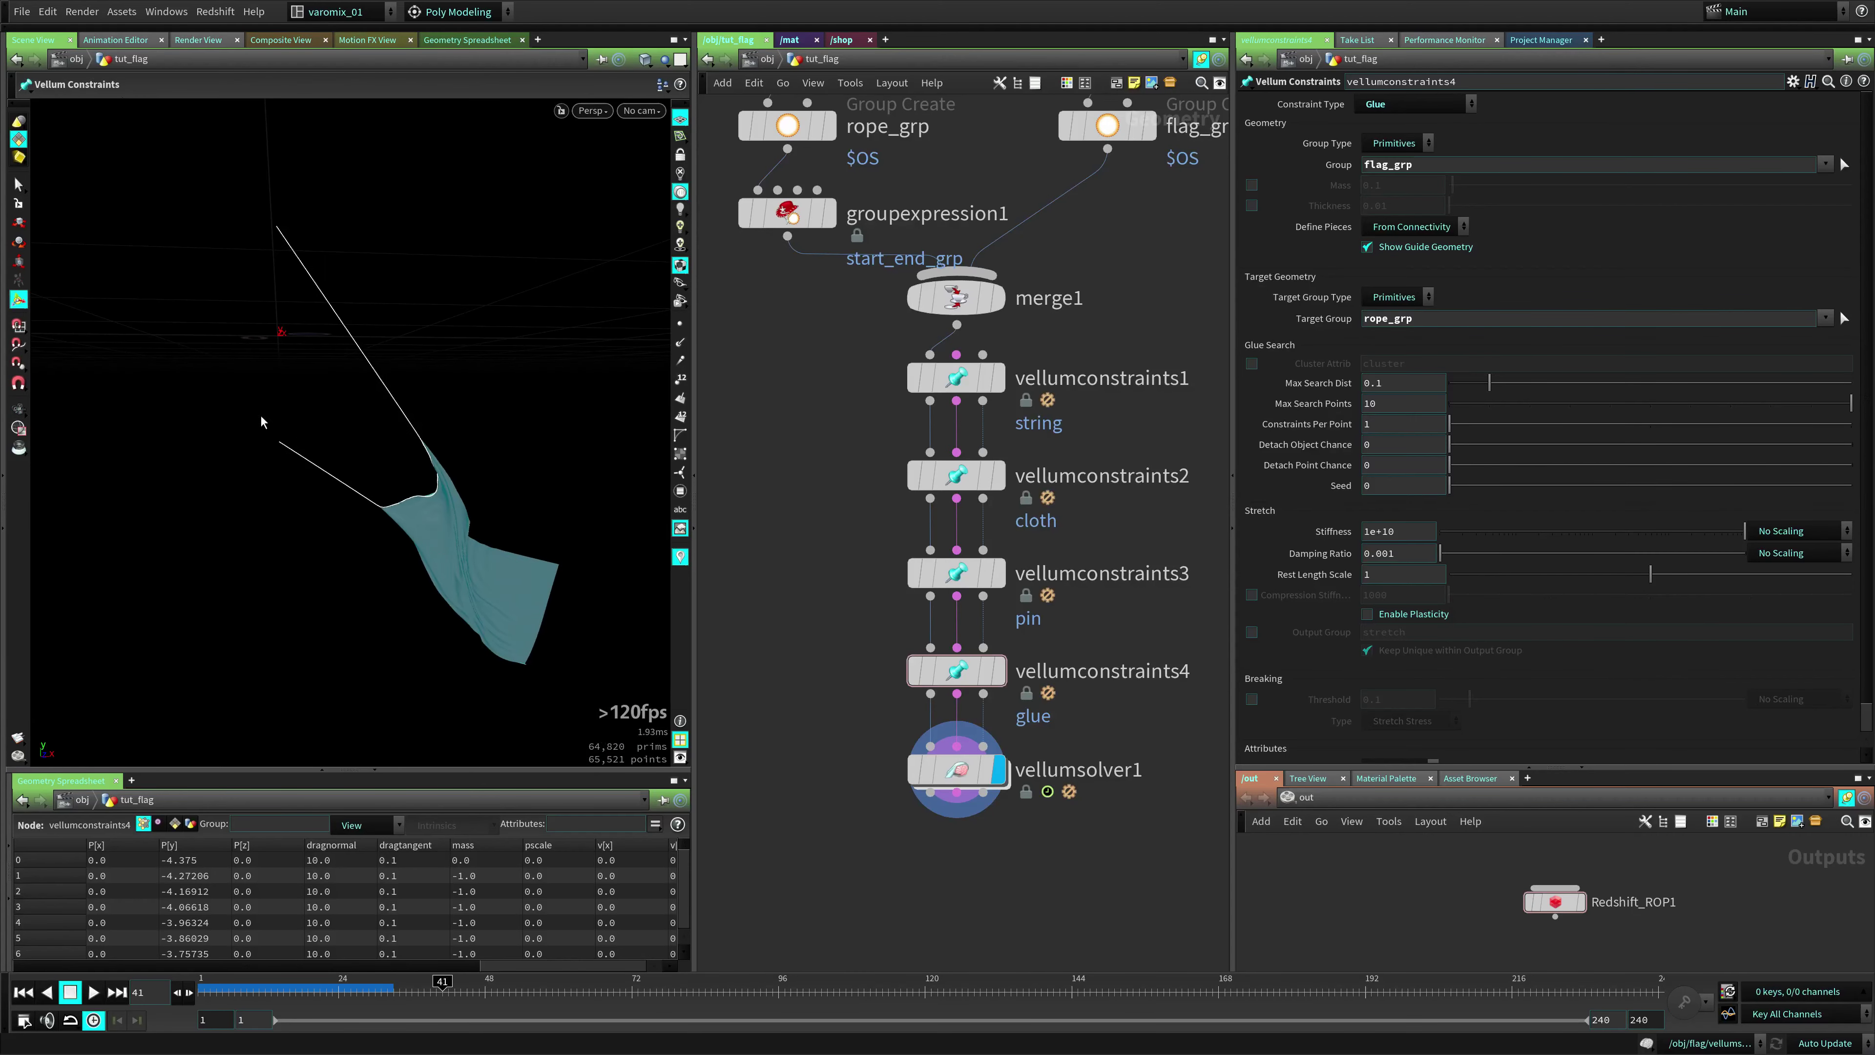
{"action": "key", "text": "Up"}
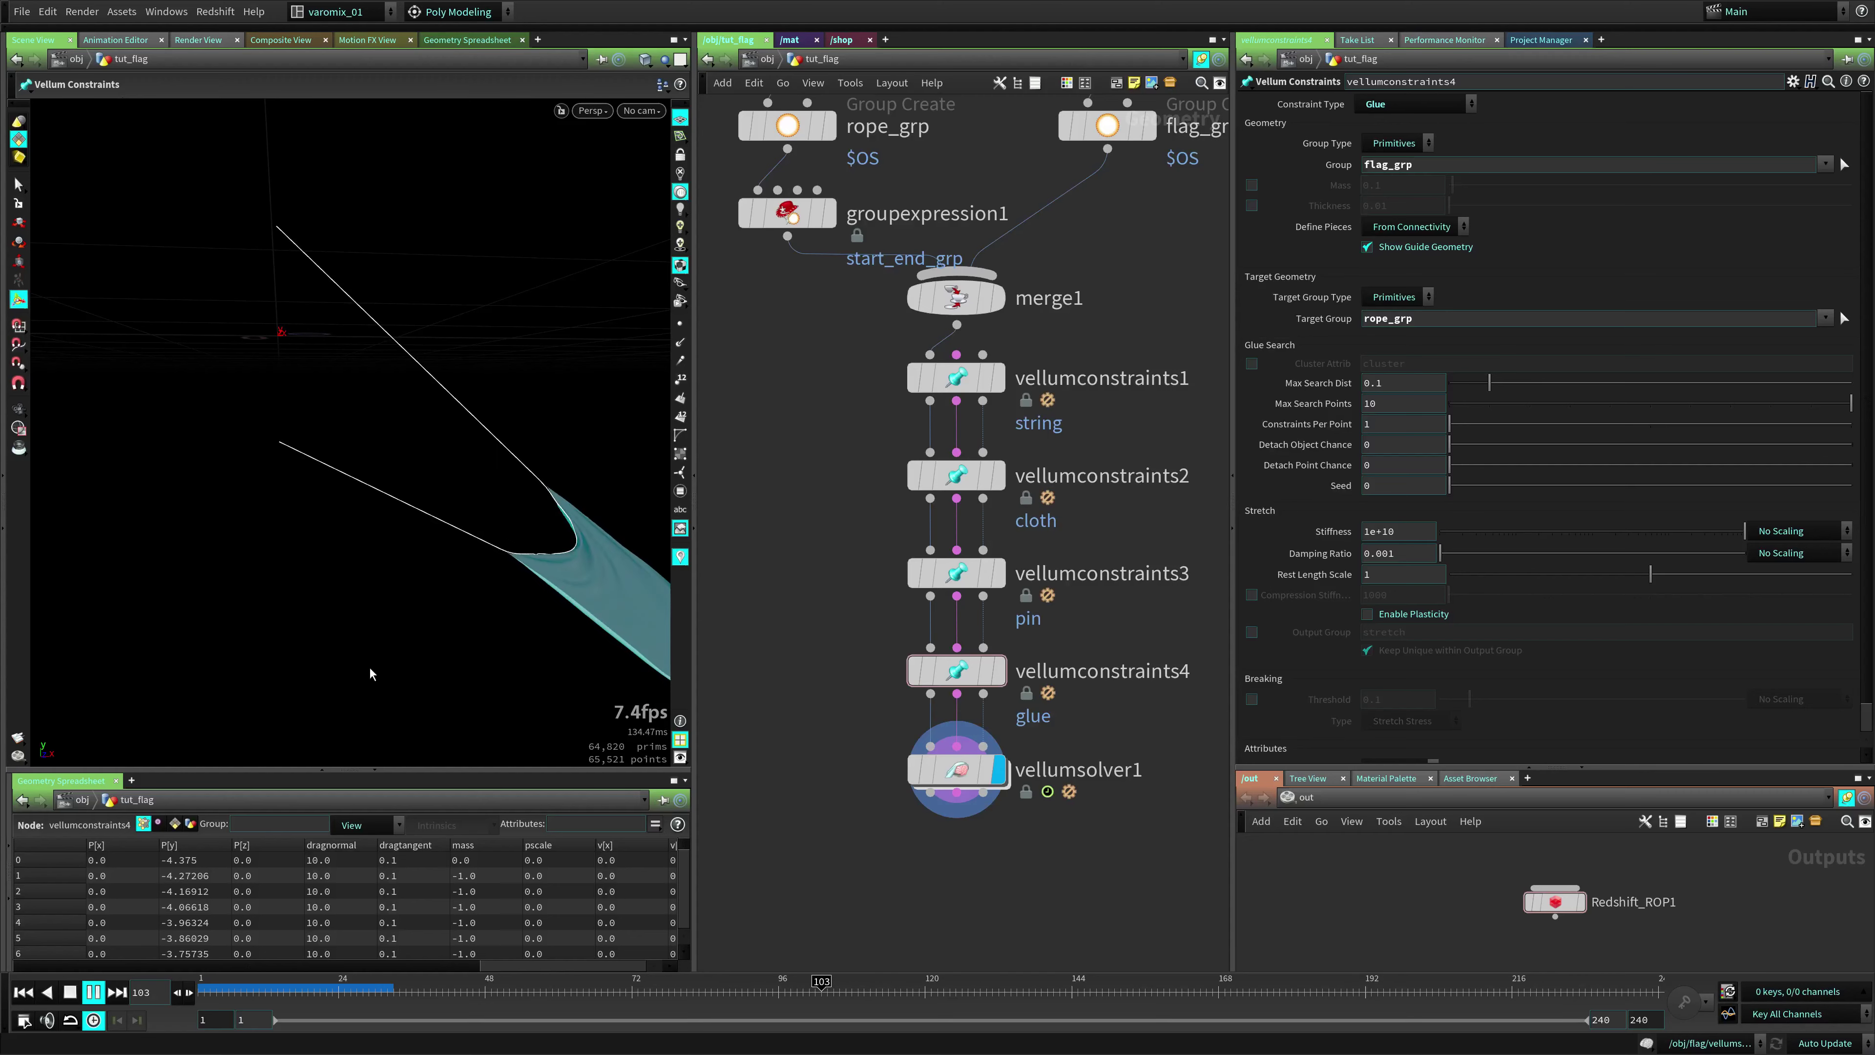
{"action": "key", "text": "ctrl+Up"}
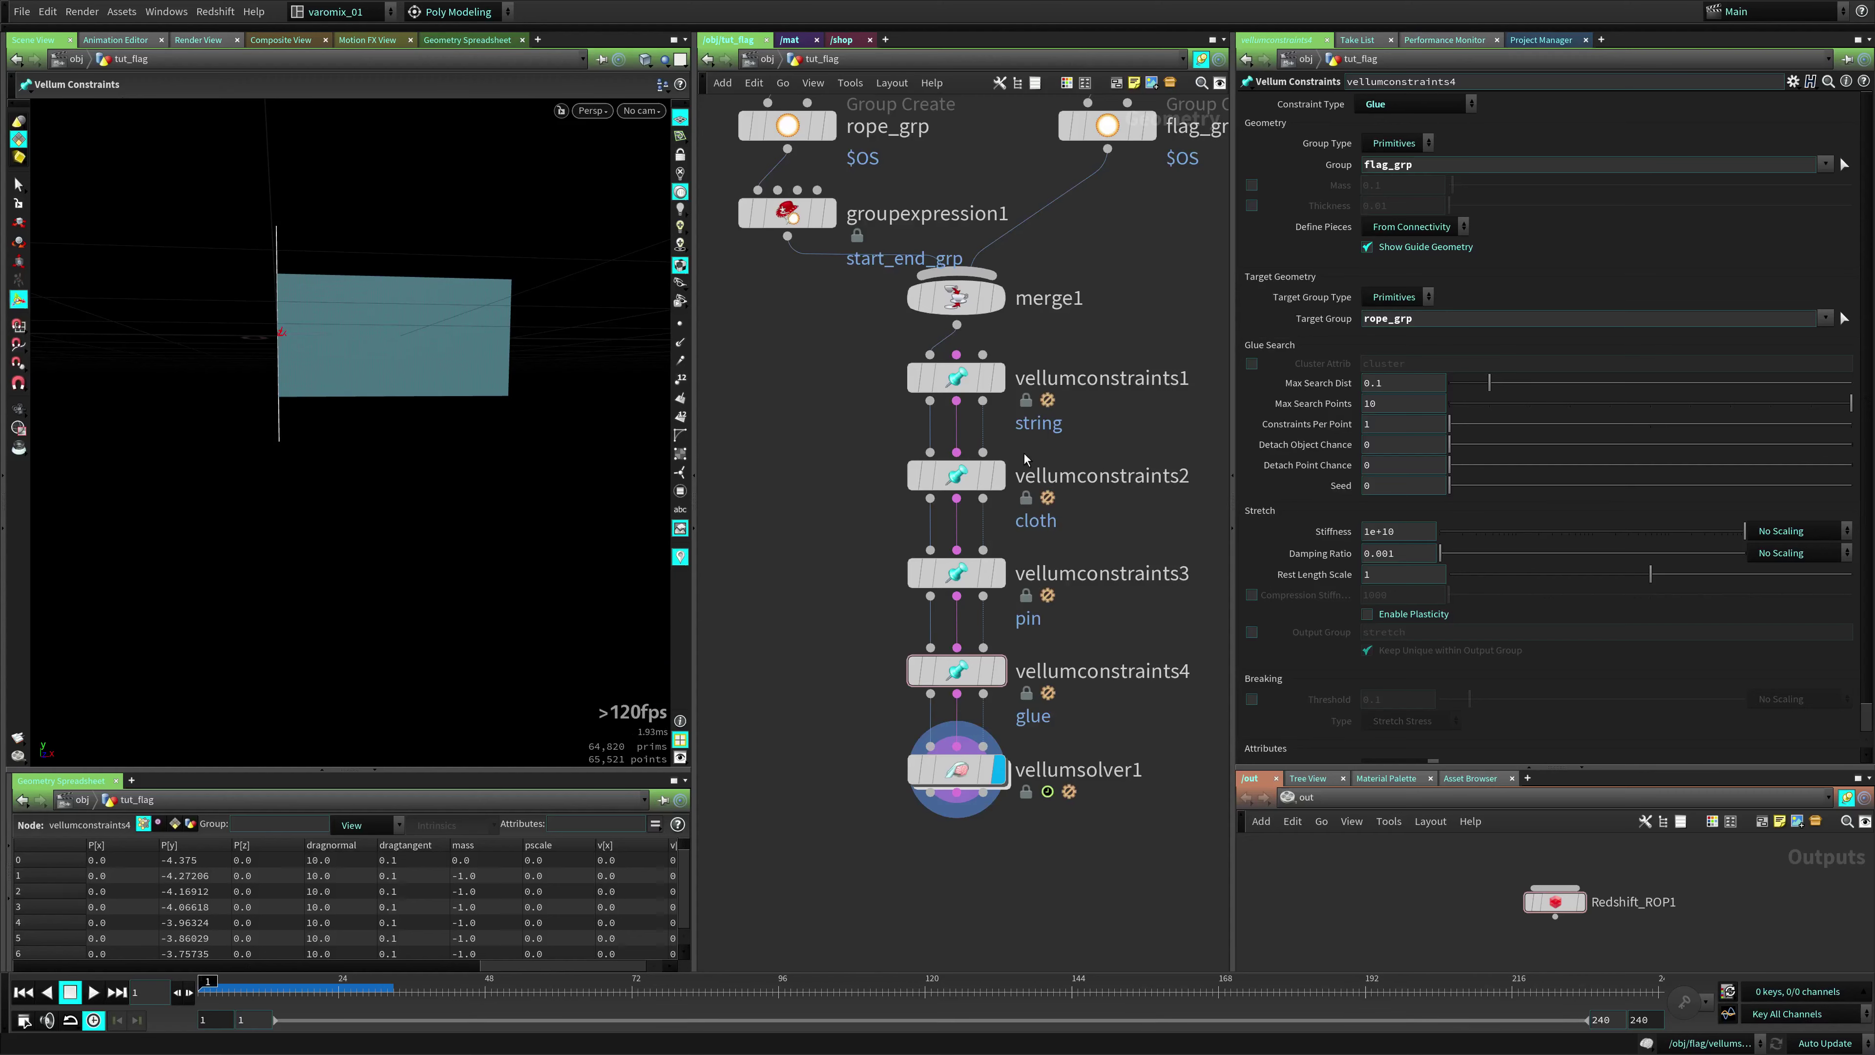
Give the string constraint vellumconstraints1 a Mass of 5
{"action": "middle_click_drag", "start_coordinate": [862, 487], "coordinate": [837, 518]}
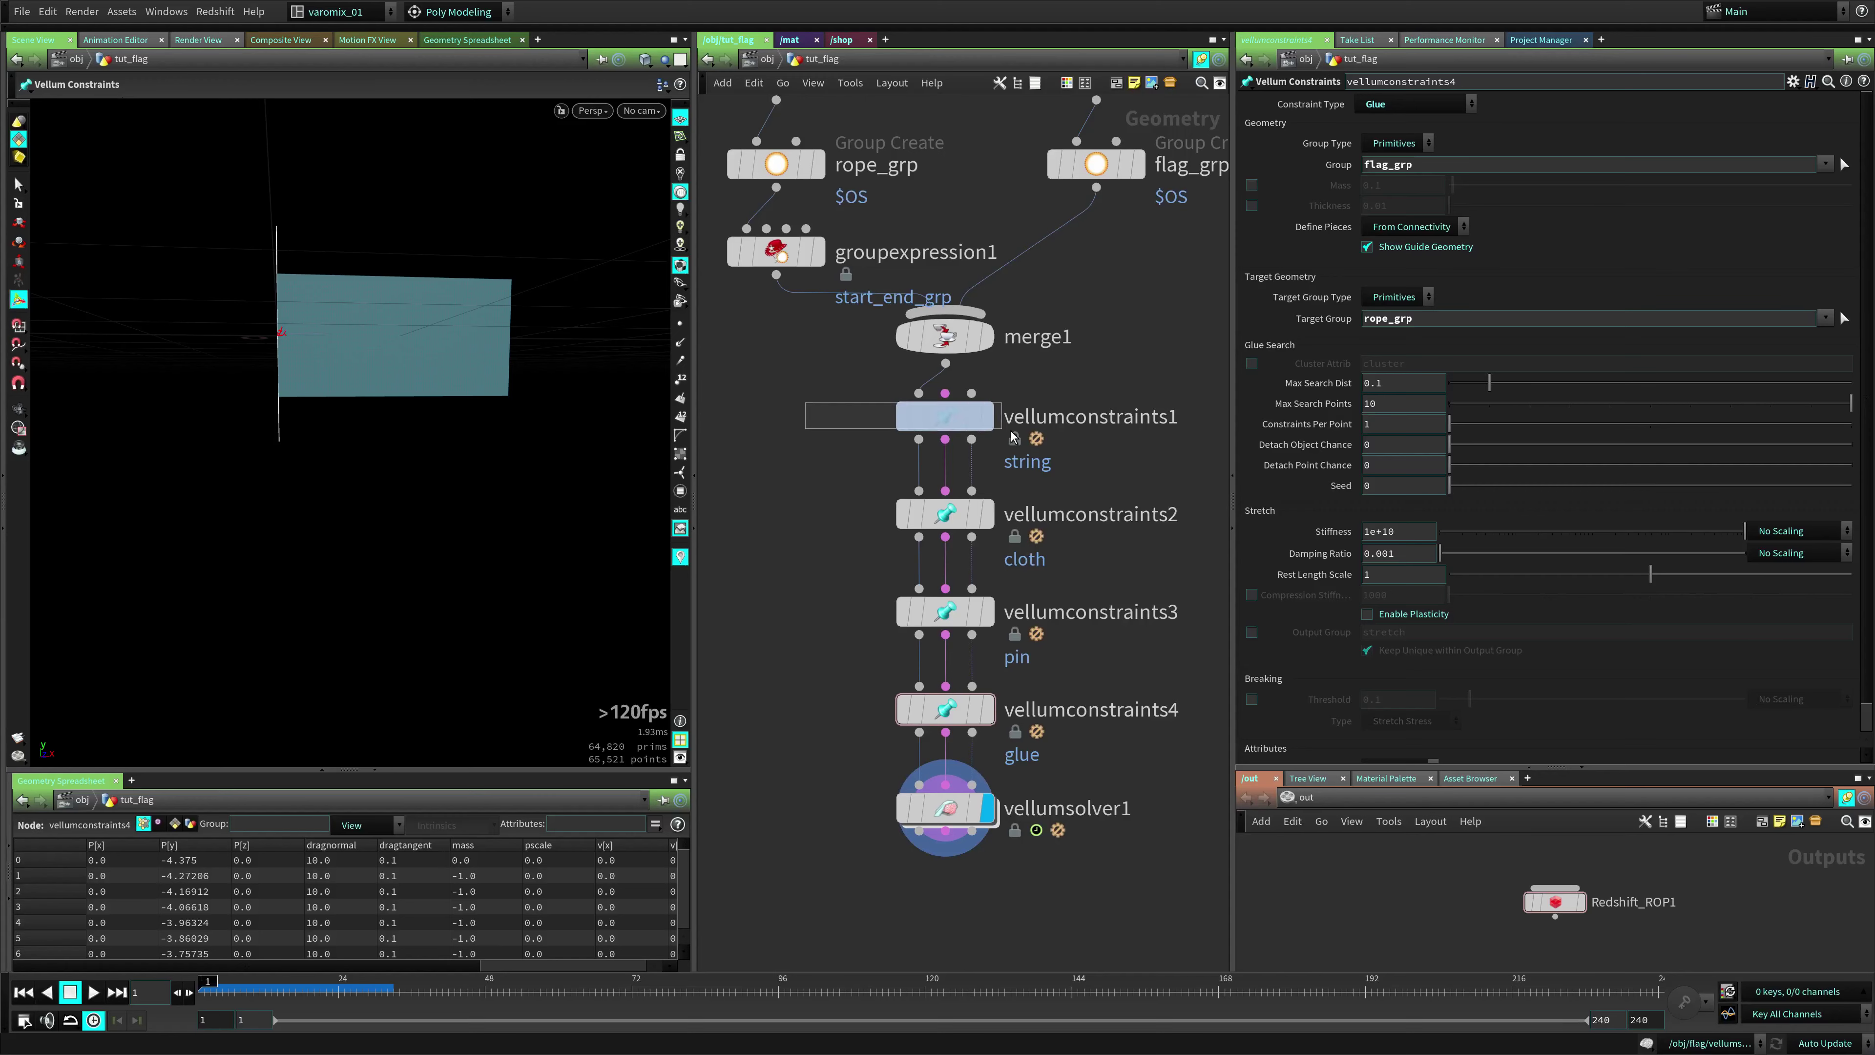
{"action": "left_click_drag", "start_coordinate": [1013, 435], "coordinate": [1013, 437]}
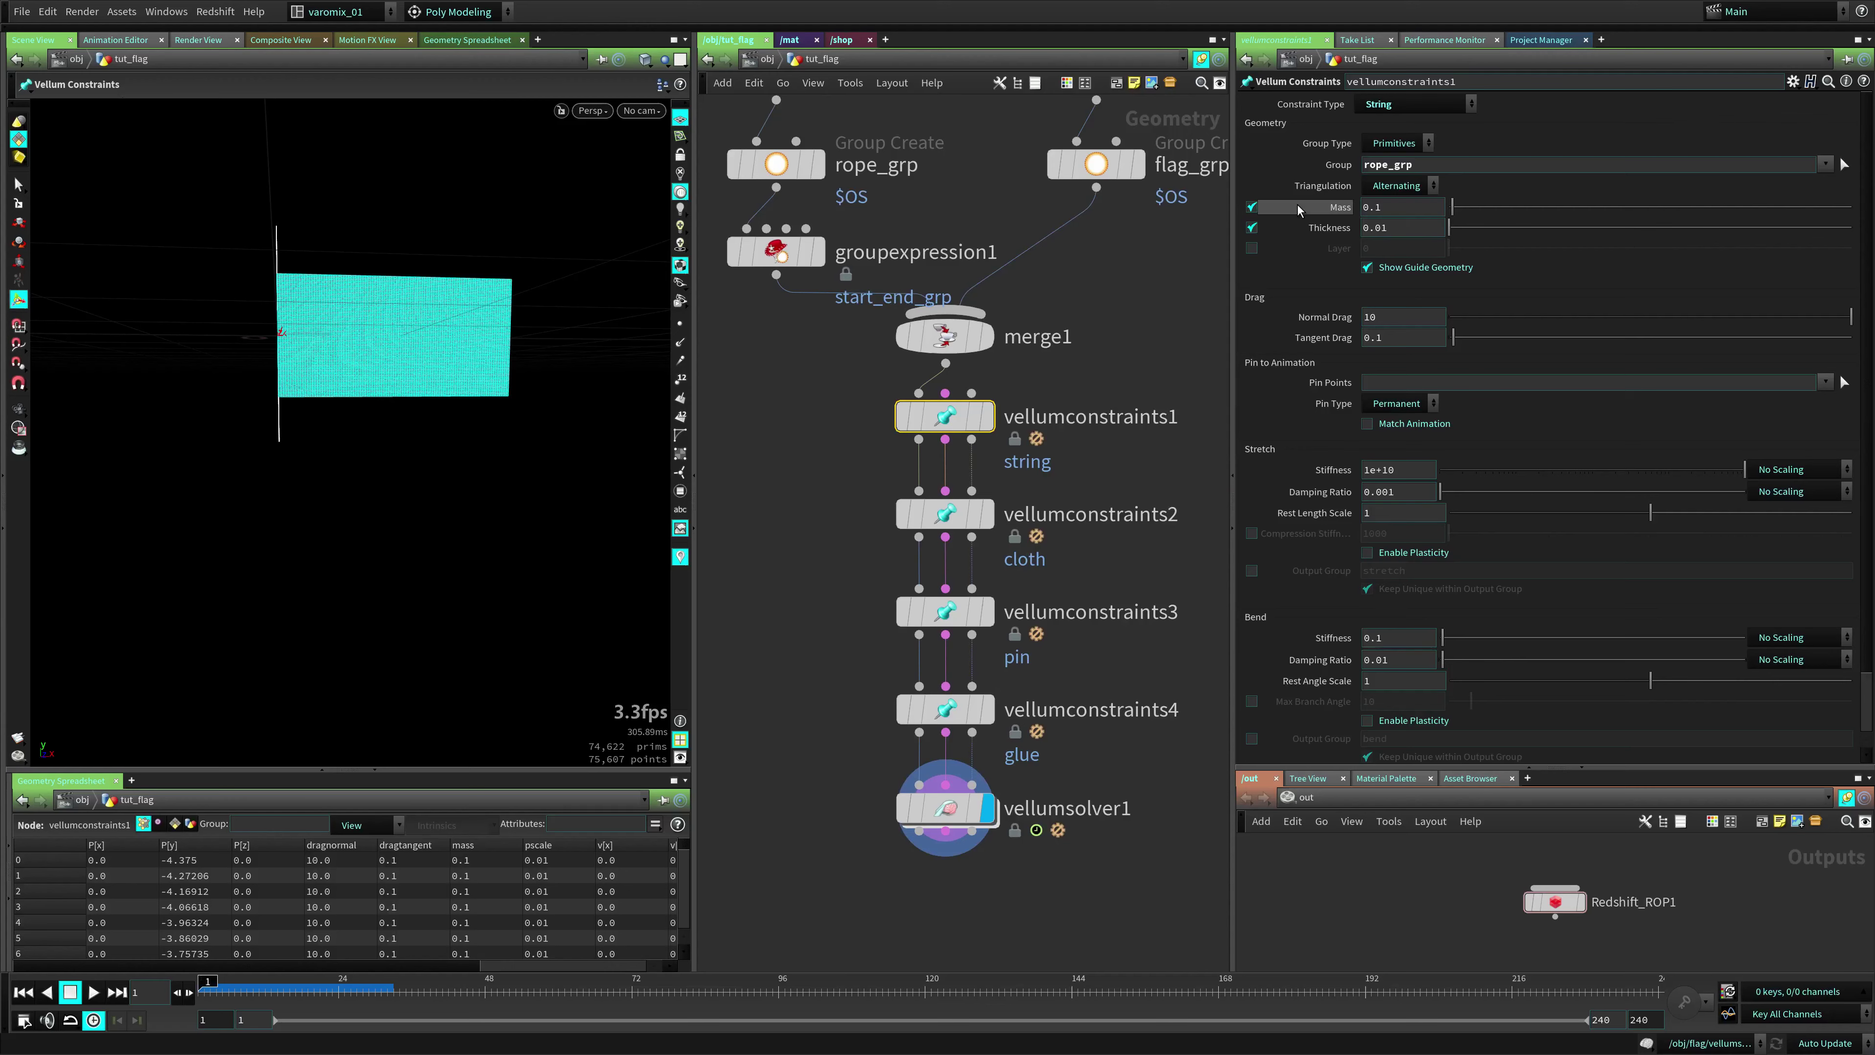
{"action": "type", "text": "5"}
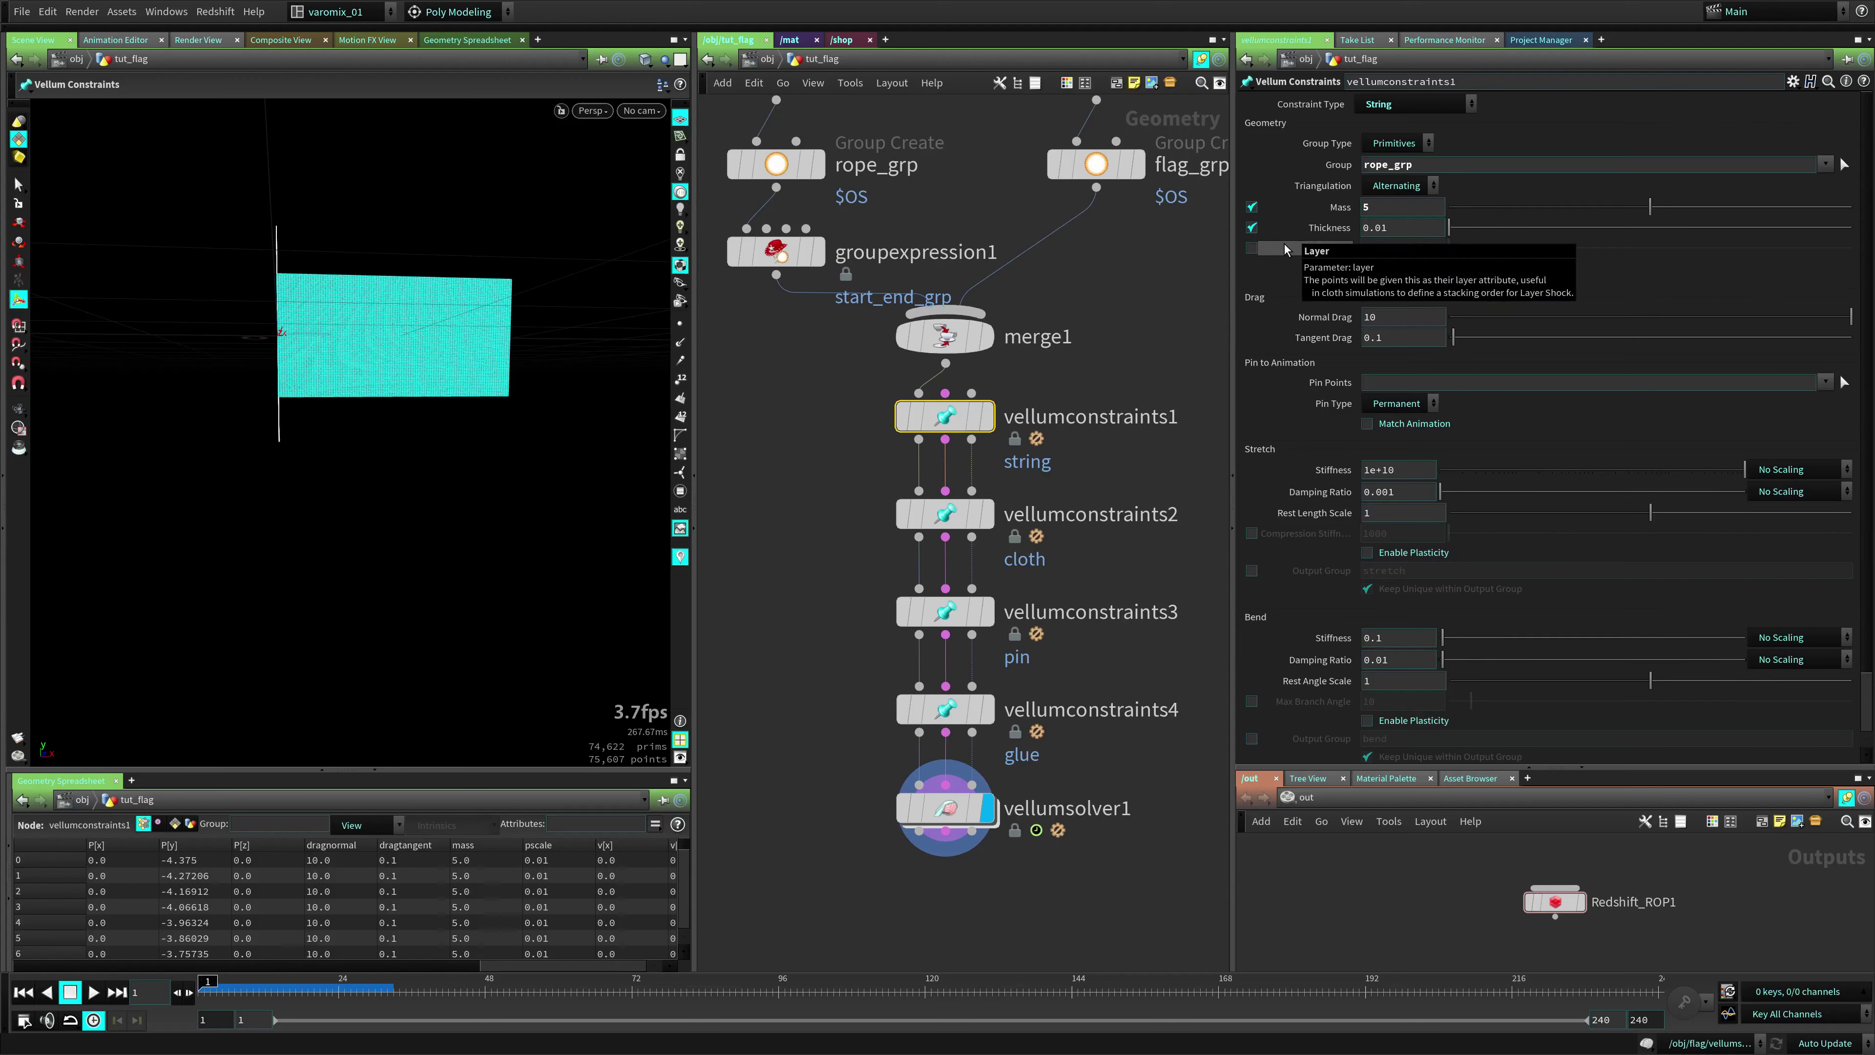
{"action": "key", "text": "Return"}
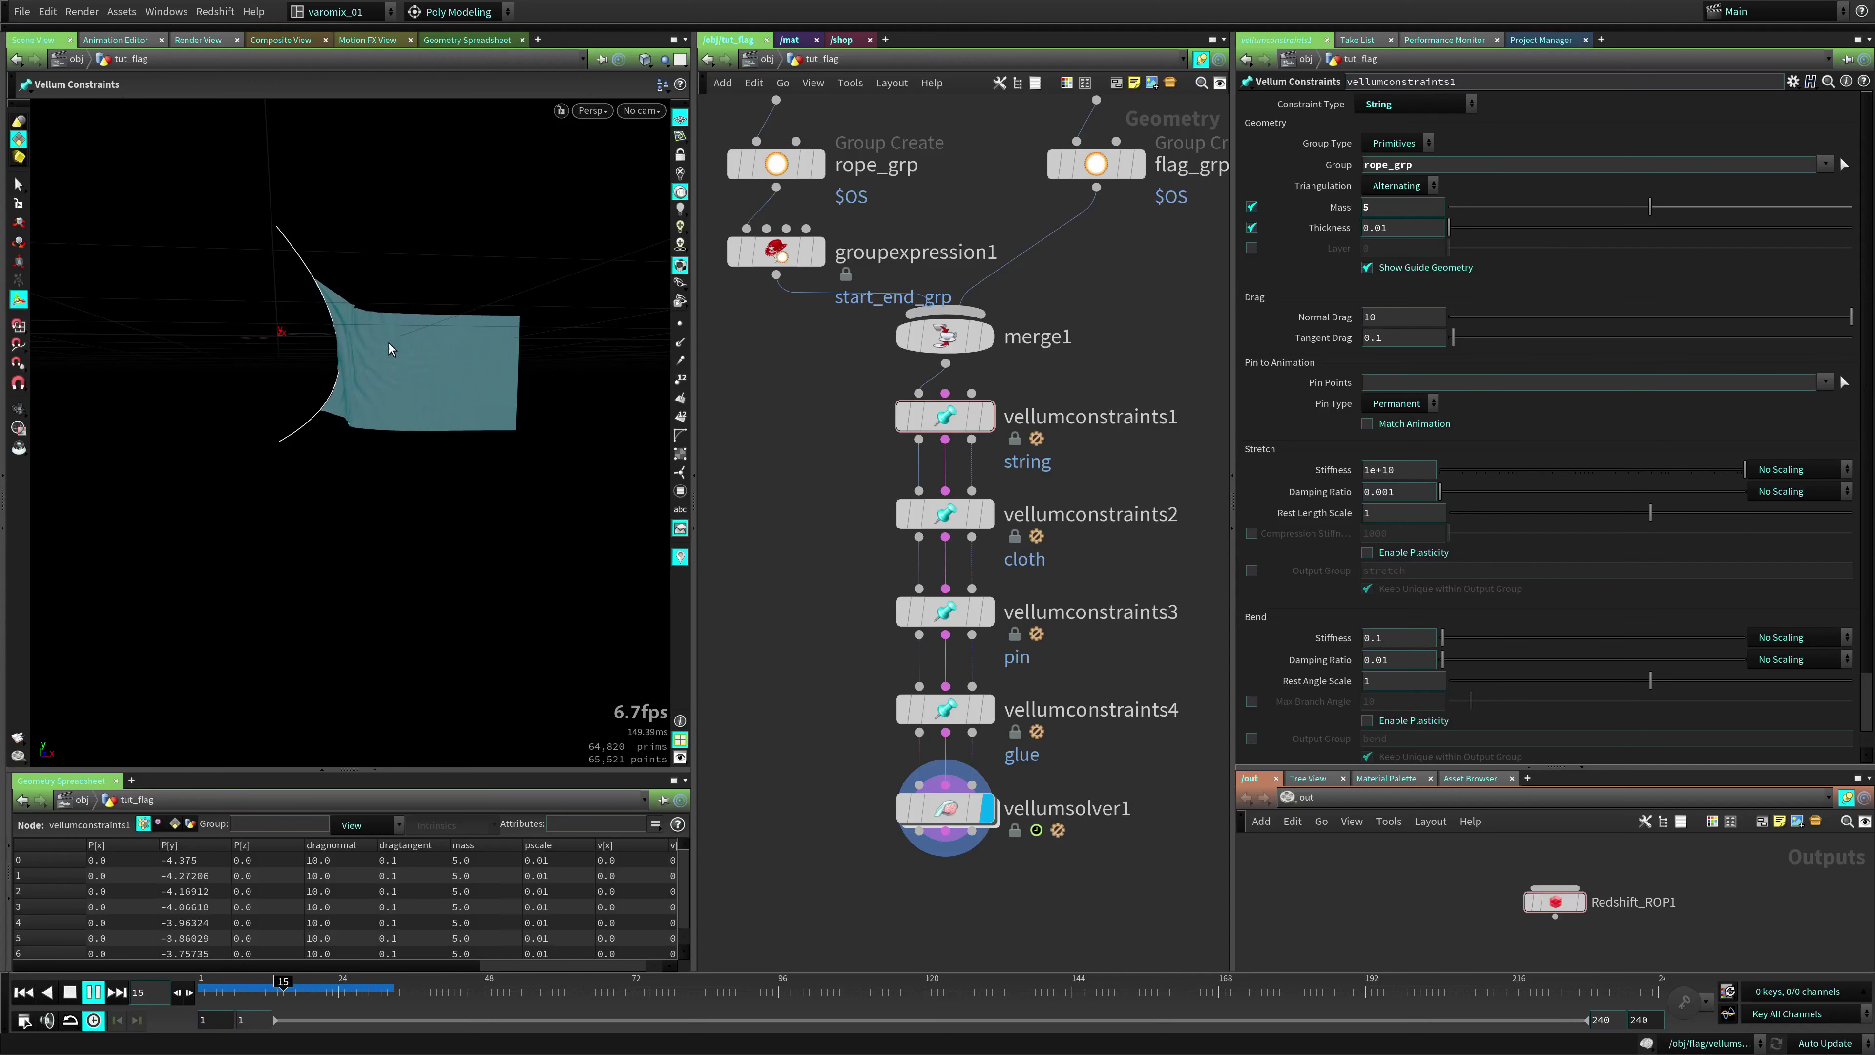
Orbit and pan around the blowing flag to check the result, then reset to frame 1
{"action": "key", "text": "Escape"}
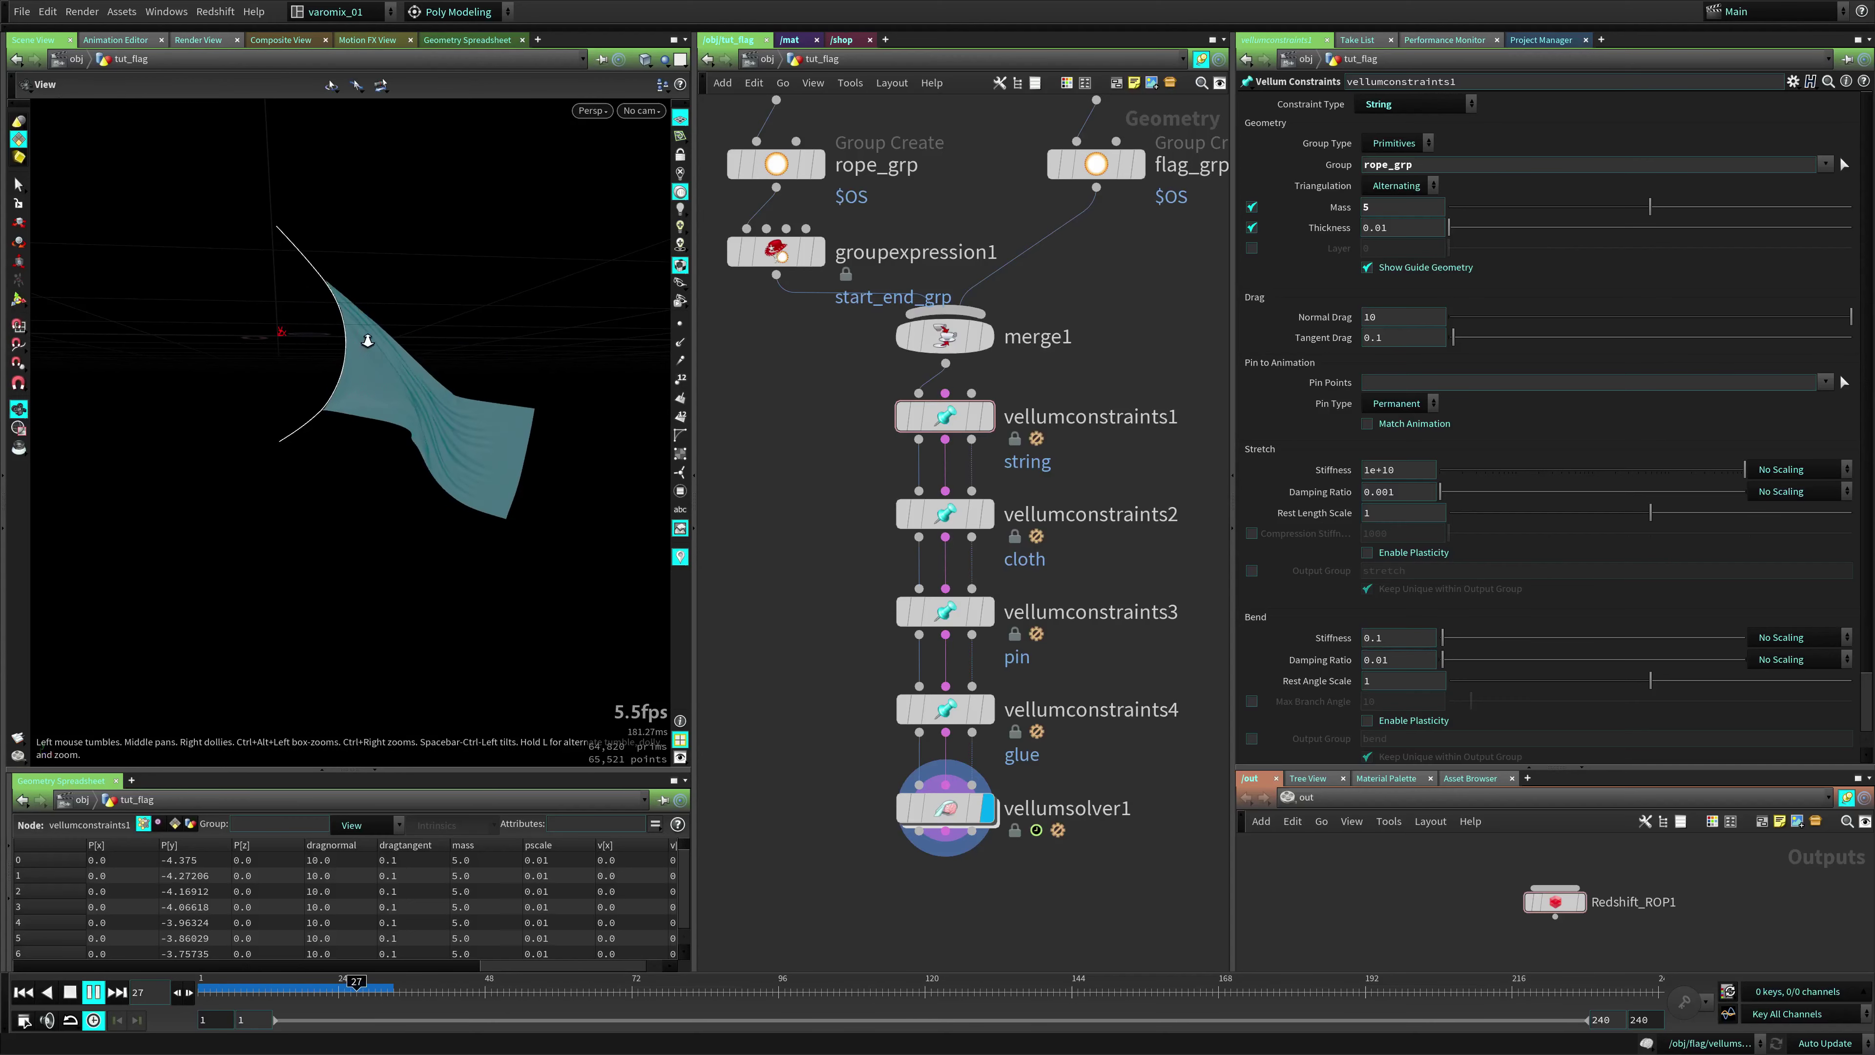
{"action": "left_click_drag", "start_coordinate": [368, 335], "coordinate": [453, 345]}
{"action": "key", "text": "Return"}
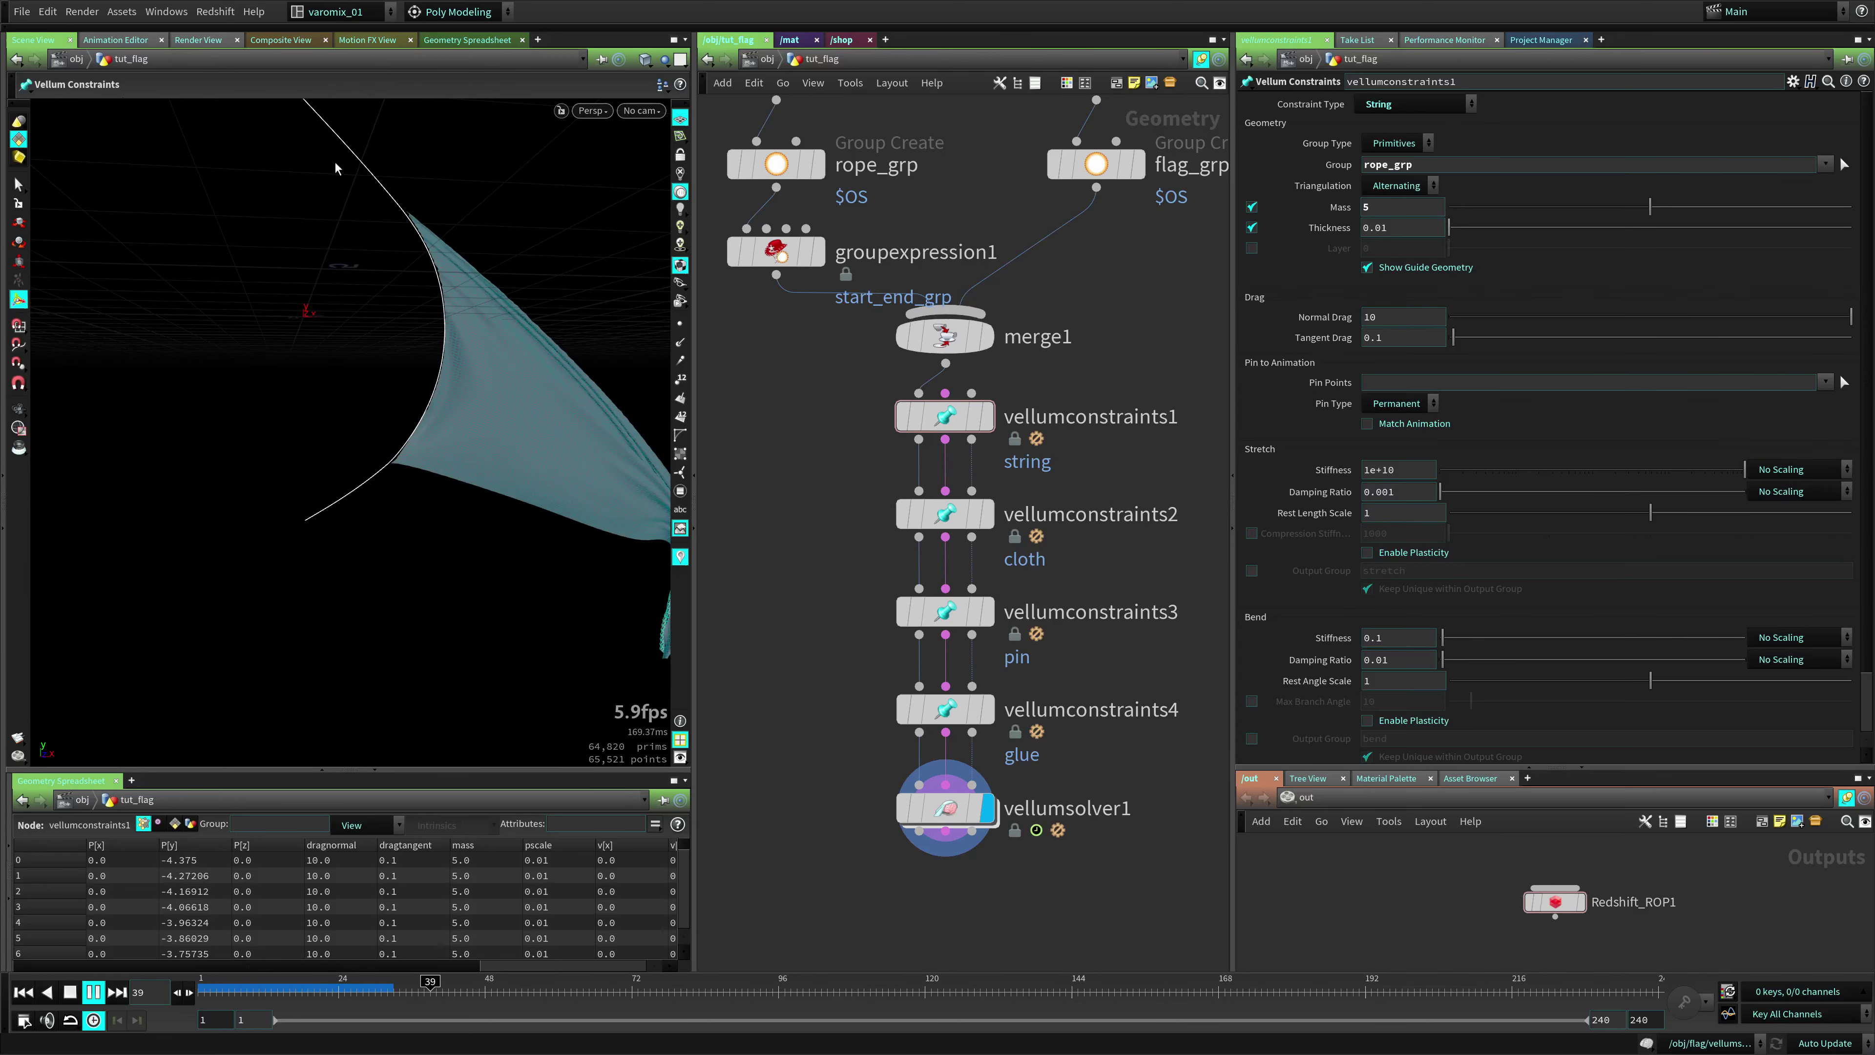
{"action": "middle_click_drag", "start_coordinate": [351, 334], "coordinate": [338, 395]}
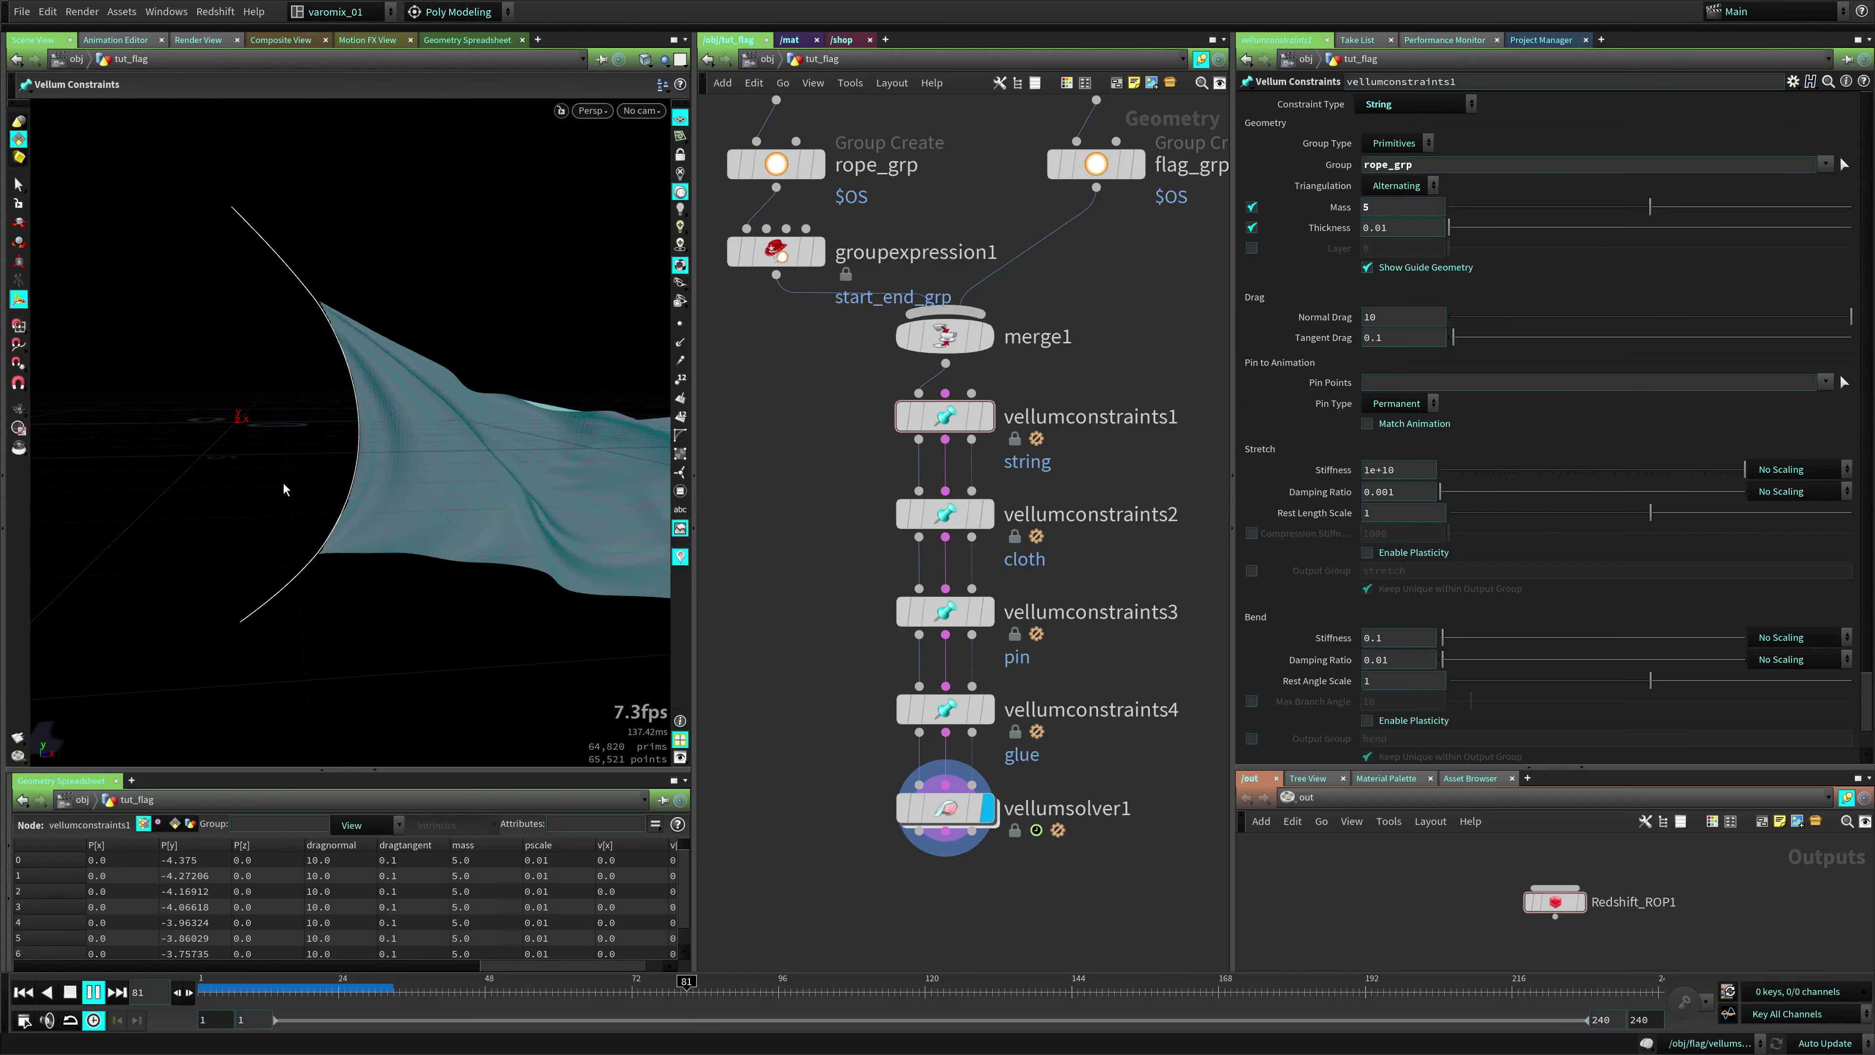
{"action": "key", "text": "Escape"}
{"action": "left_click_drag", "start_coordinate": [228, 472], "coordinate": [238, 511]}
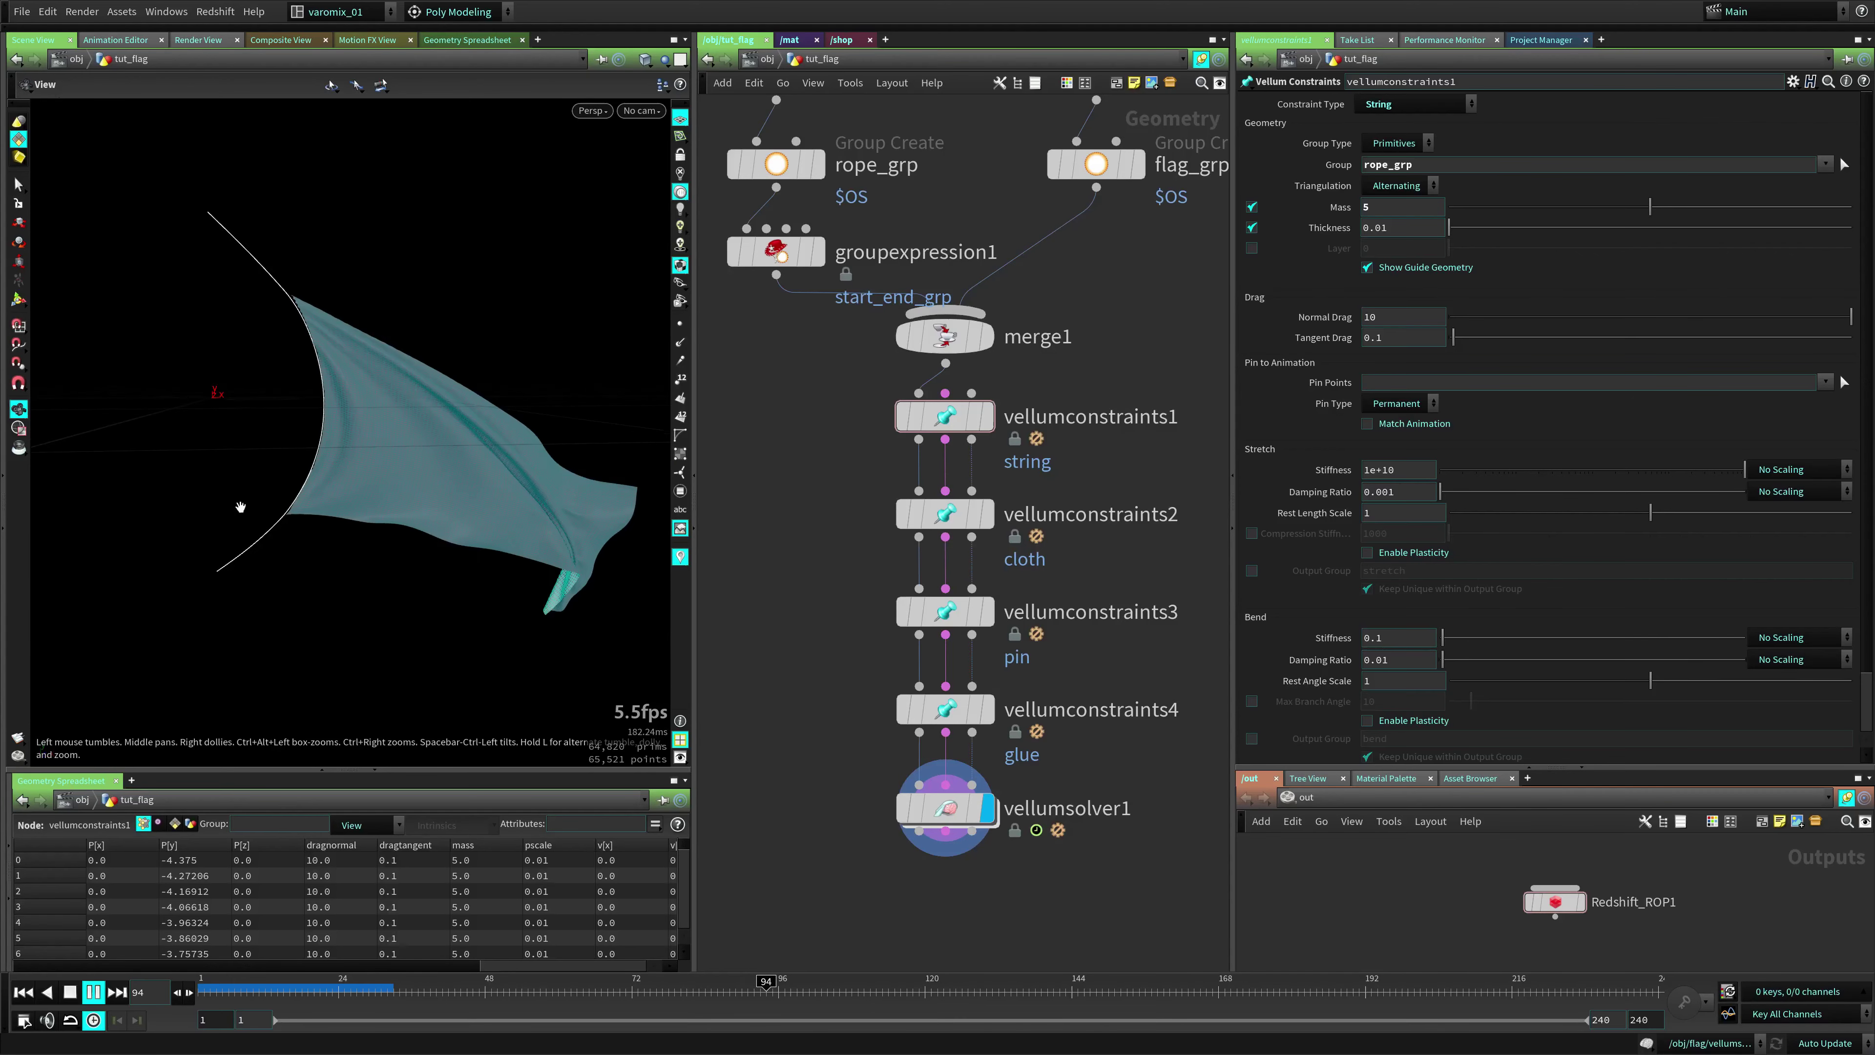
{"action": "key", "text": "Return"}
{"action": "key", "text": "ctrl+Up"}
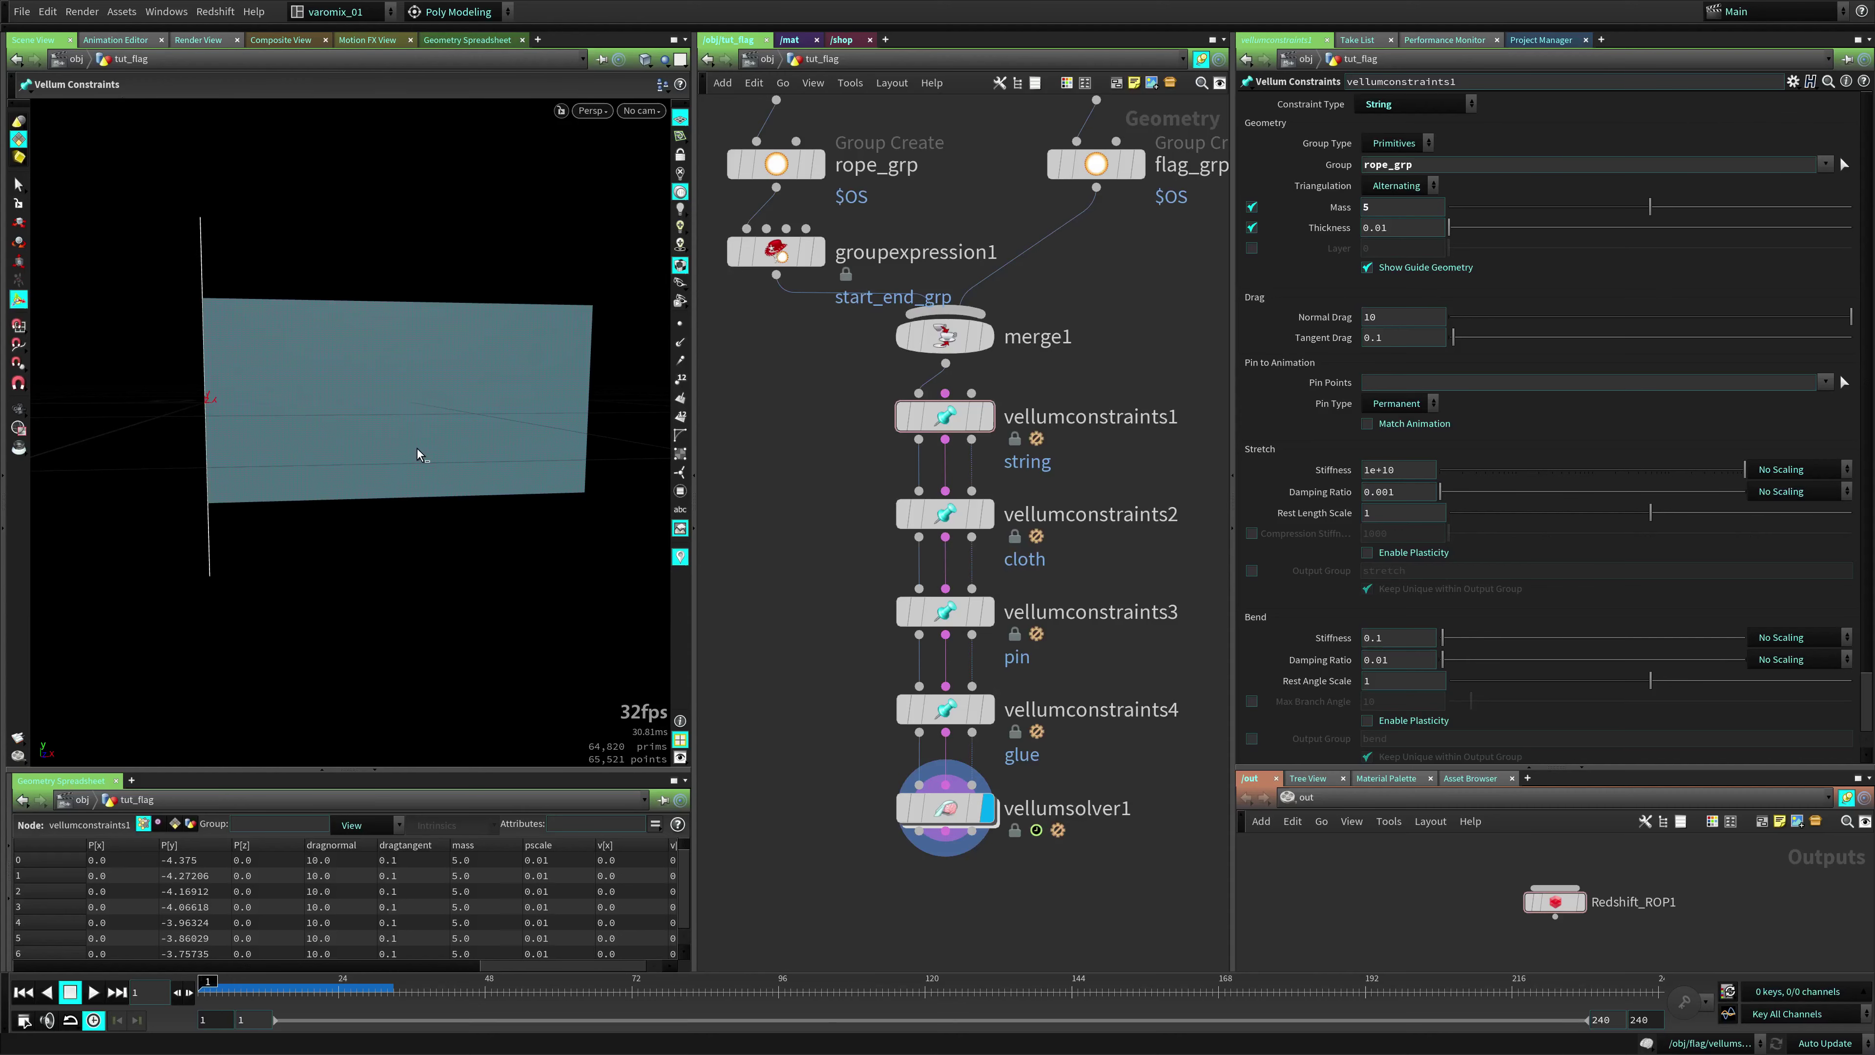
Select the cloth constraint, play the simulation, and inspect flag_grp's geometry info
{"action": "left_click", "coordinate": [956, 517]}
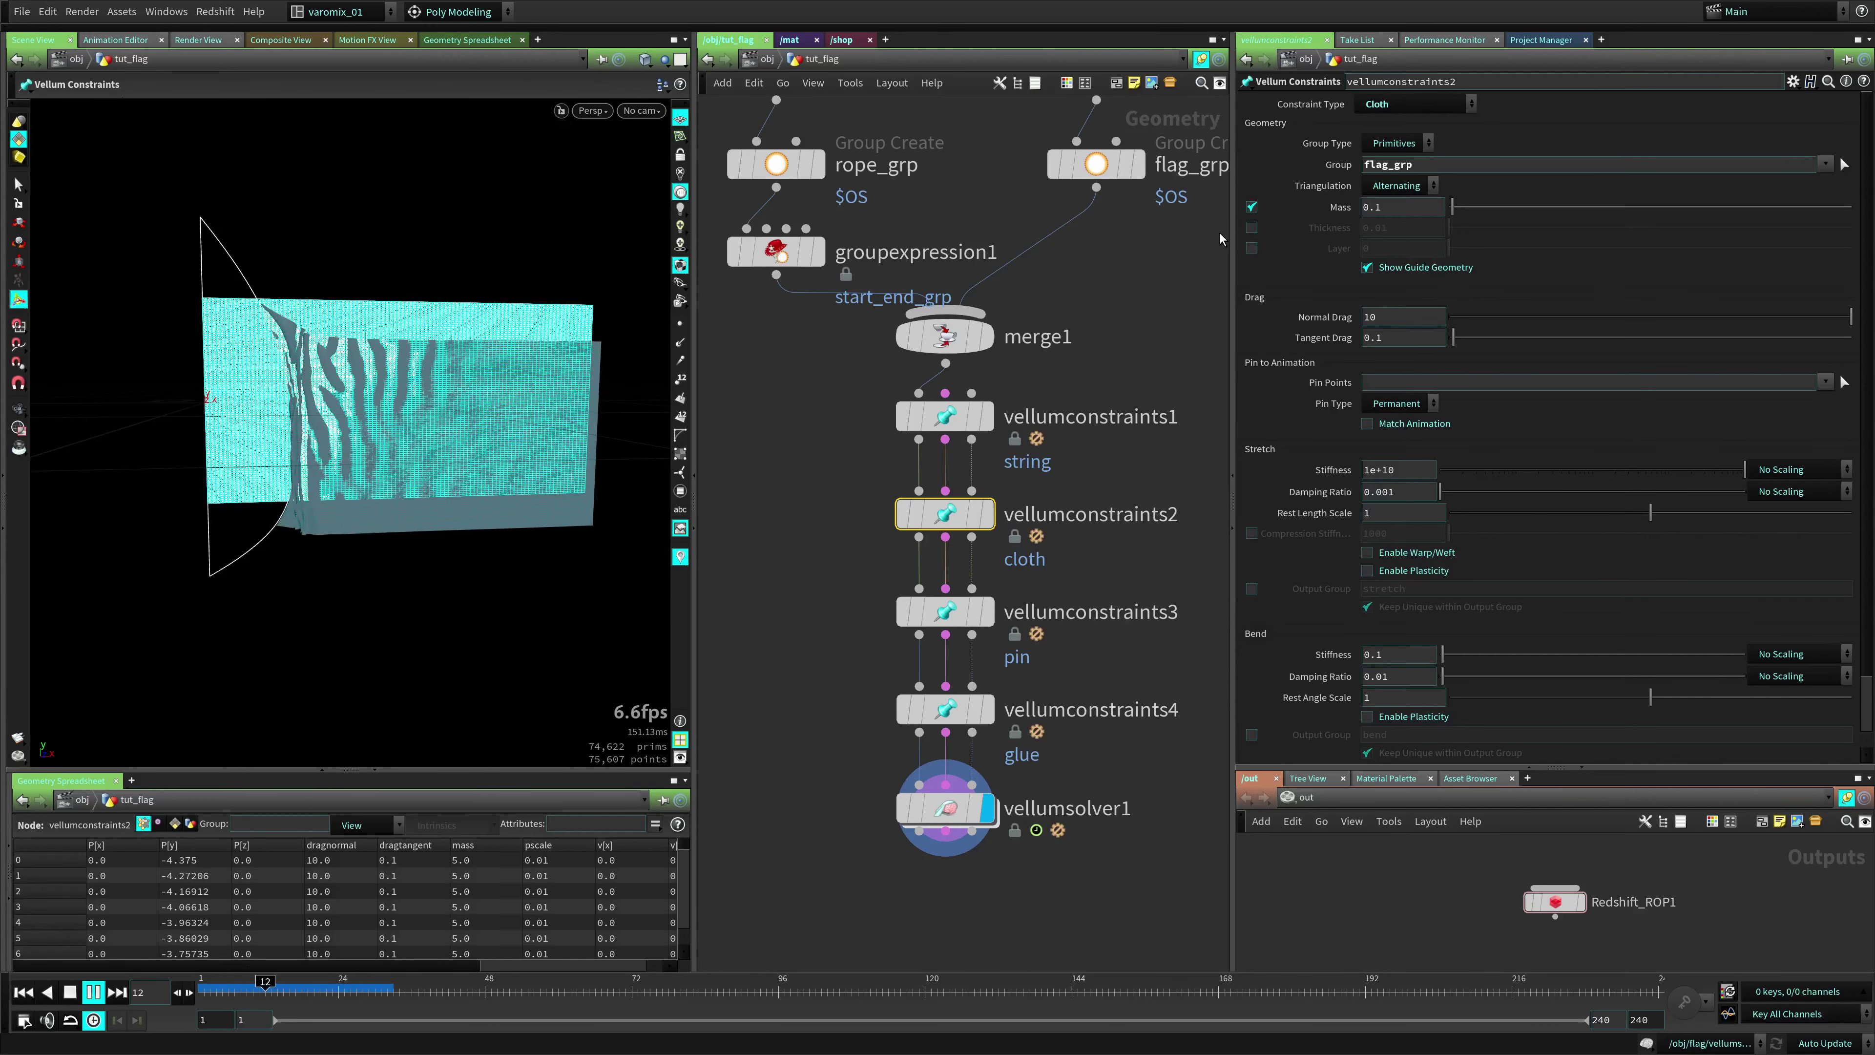
{"action": "key", "text": "Up"}
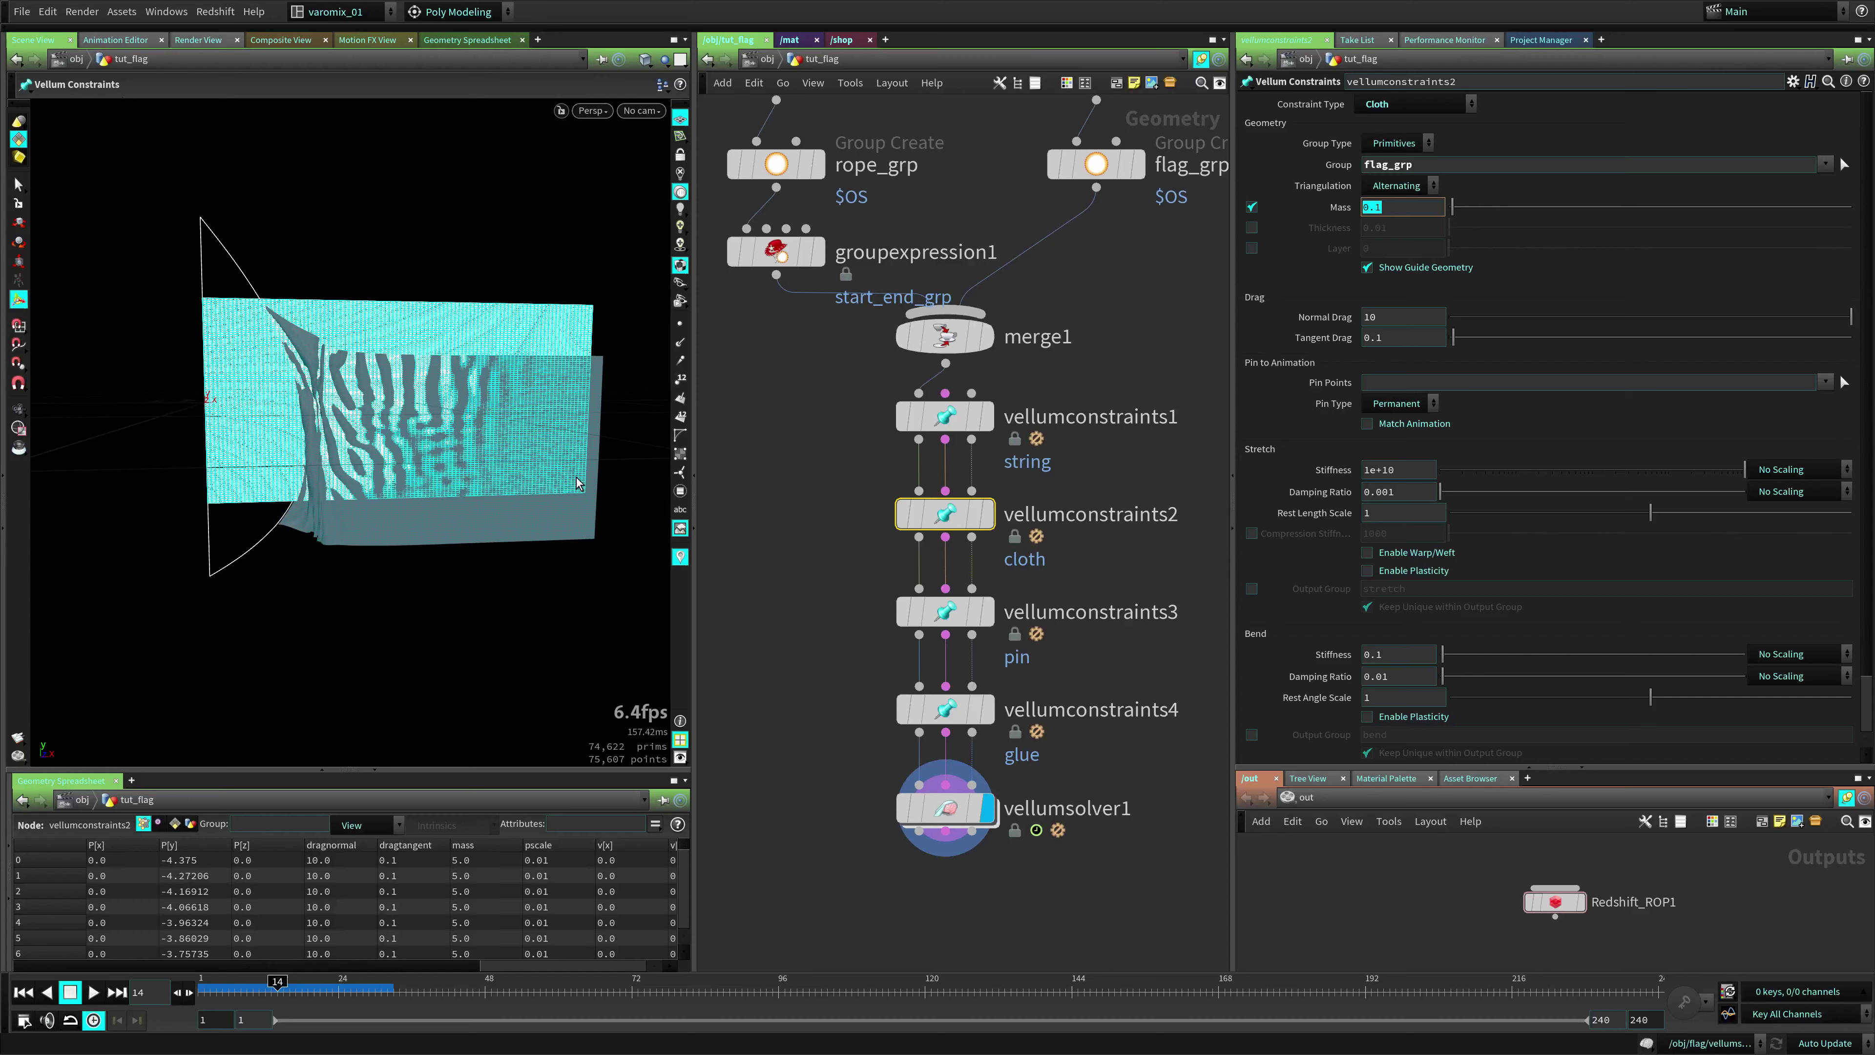
{"action": "middle_click_drag", "start_coordinate": [1118, 289], "coordinate": [1085, 497]}
{"action": "middle_click", "coordinate": [1048, 386]}
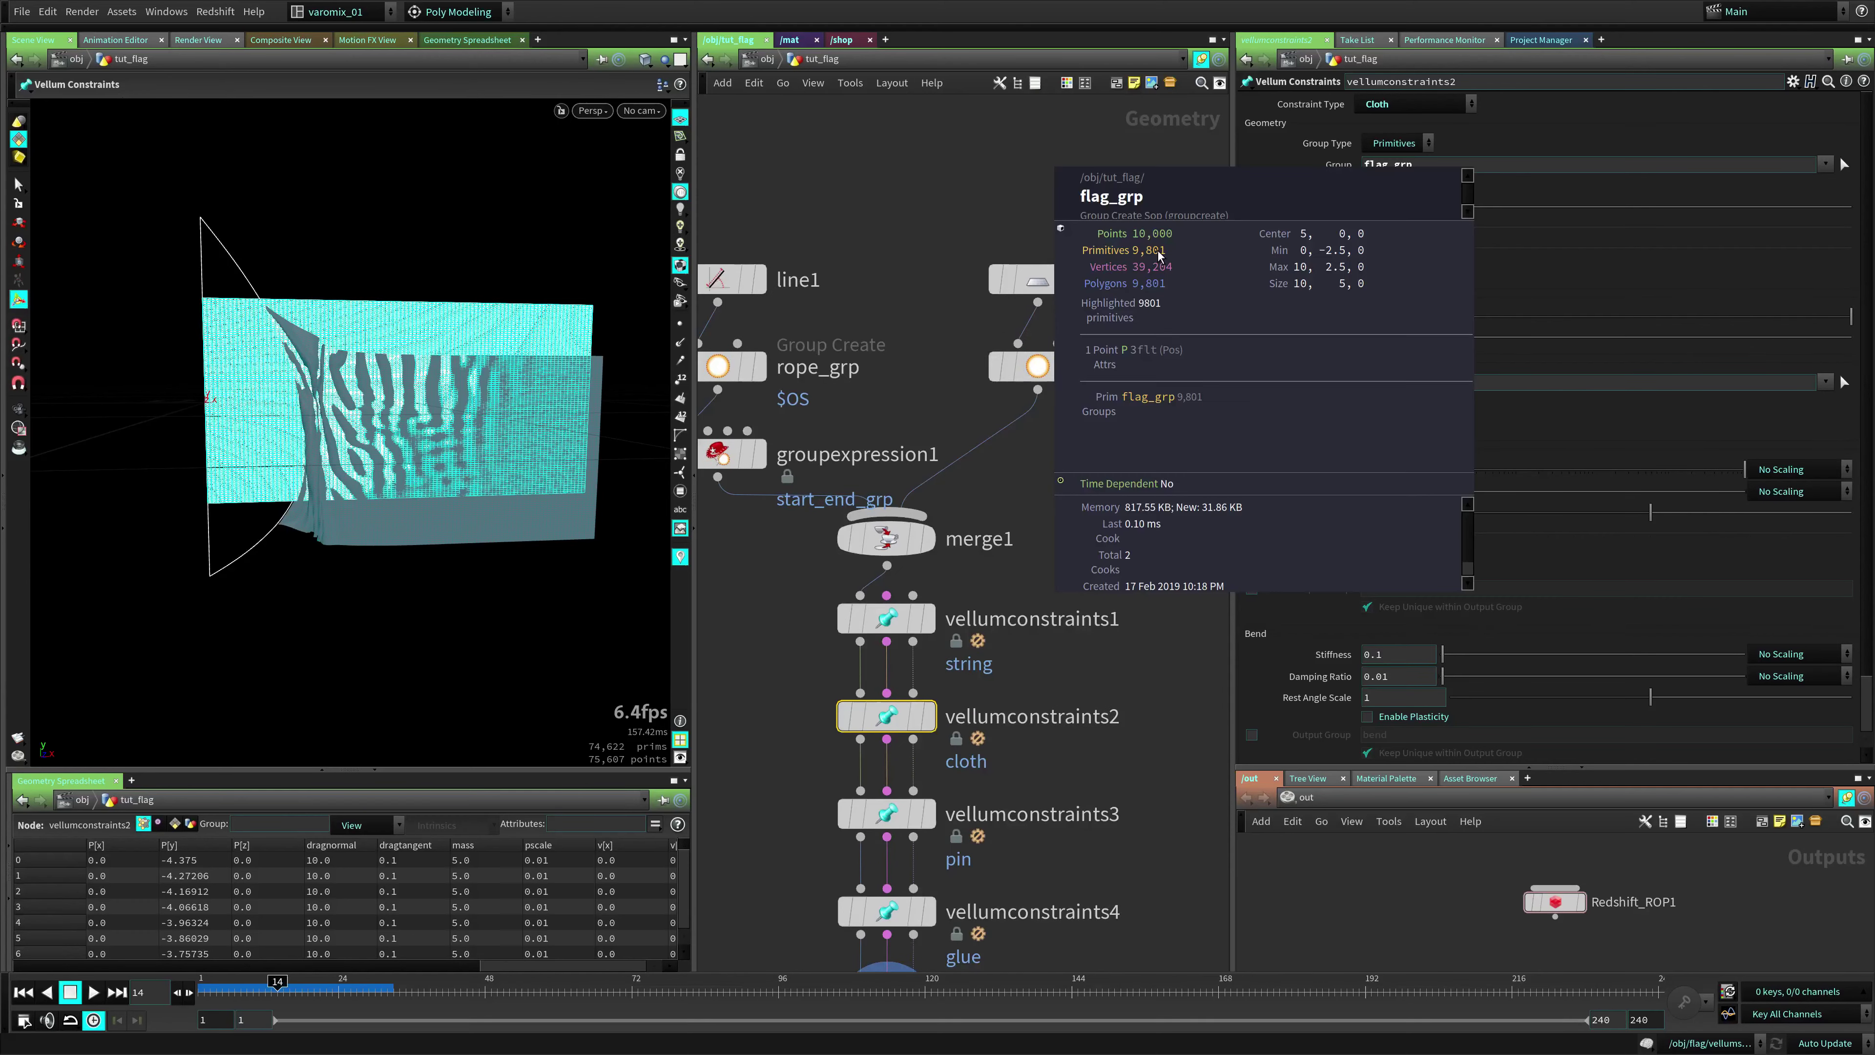
{"action": "middle_click_drag", "start_coordinate": [1196, 412], "coordinate": [1226, 277]}
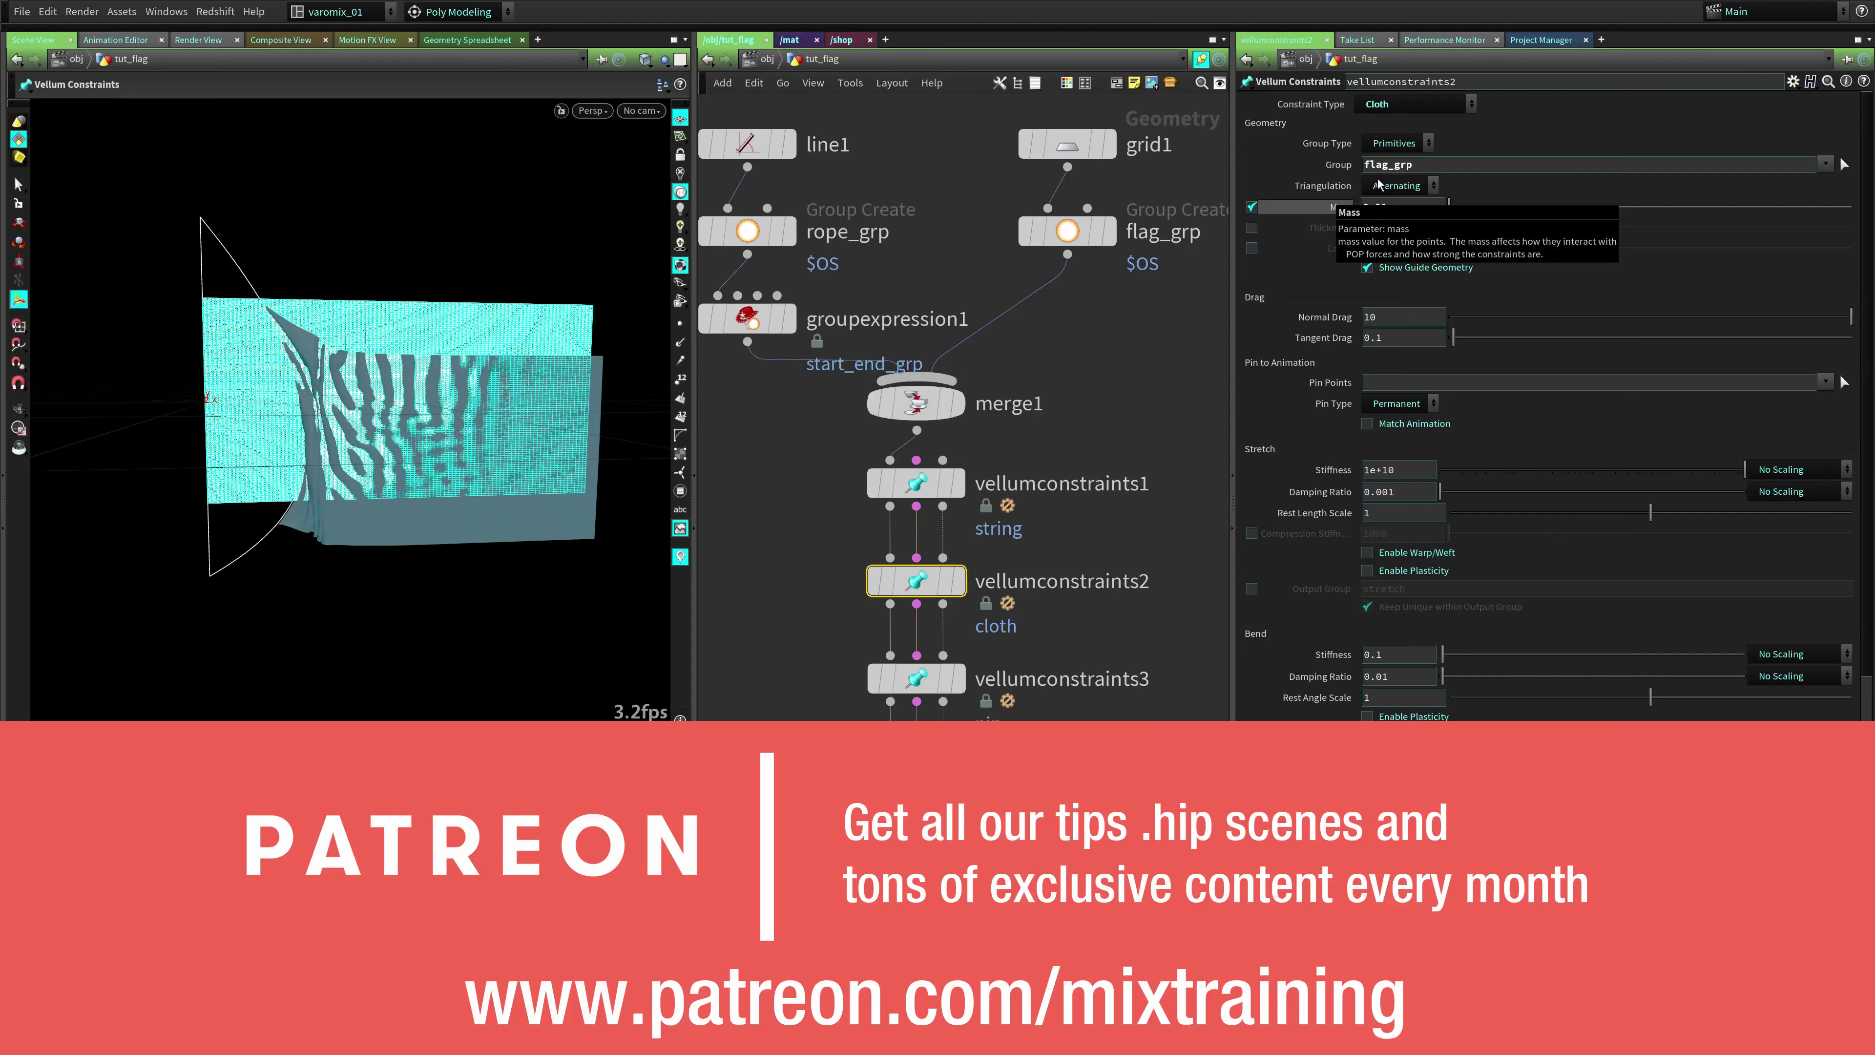
{"action": "left_click", "coordinate": [1074, 399]}
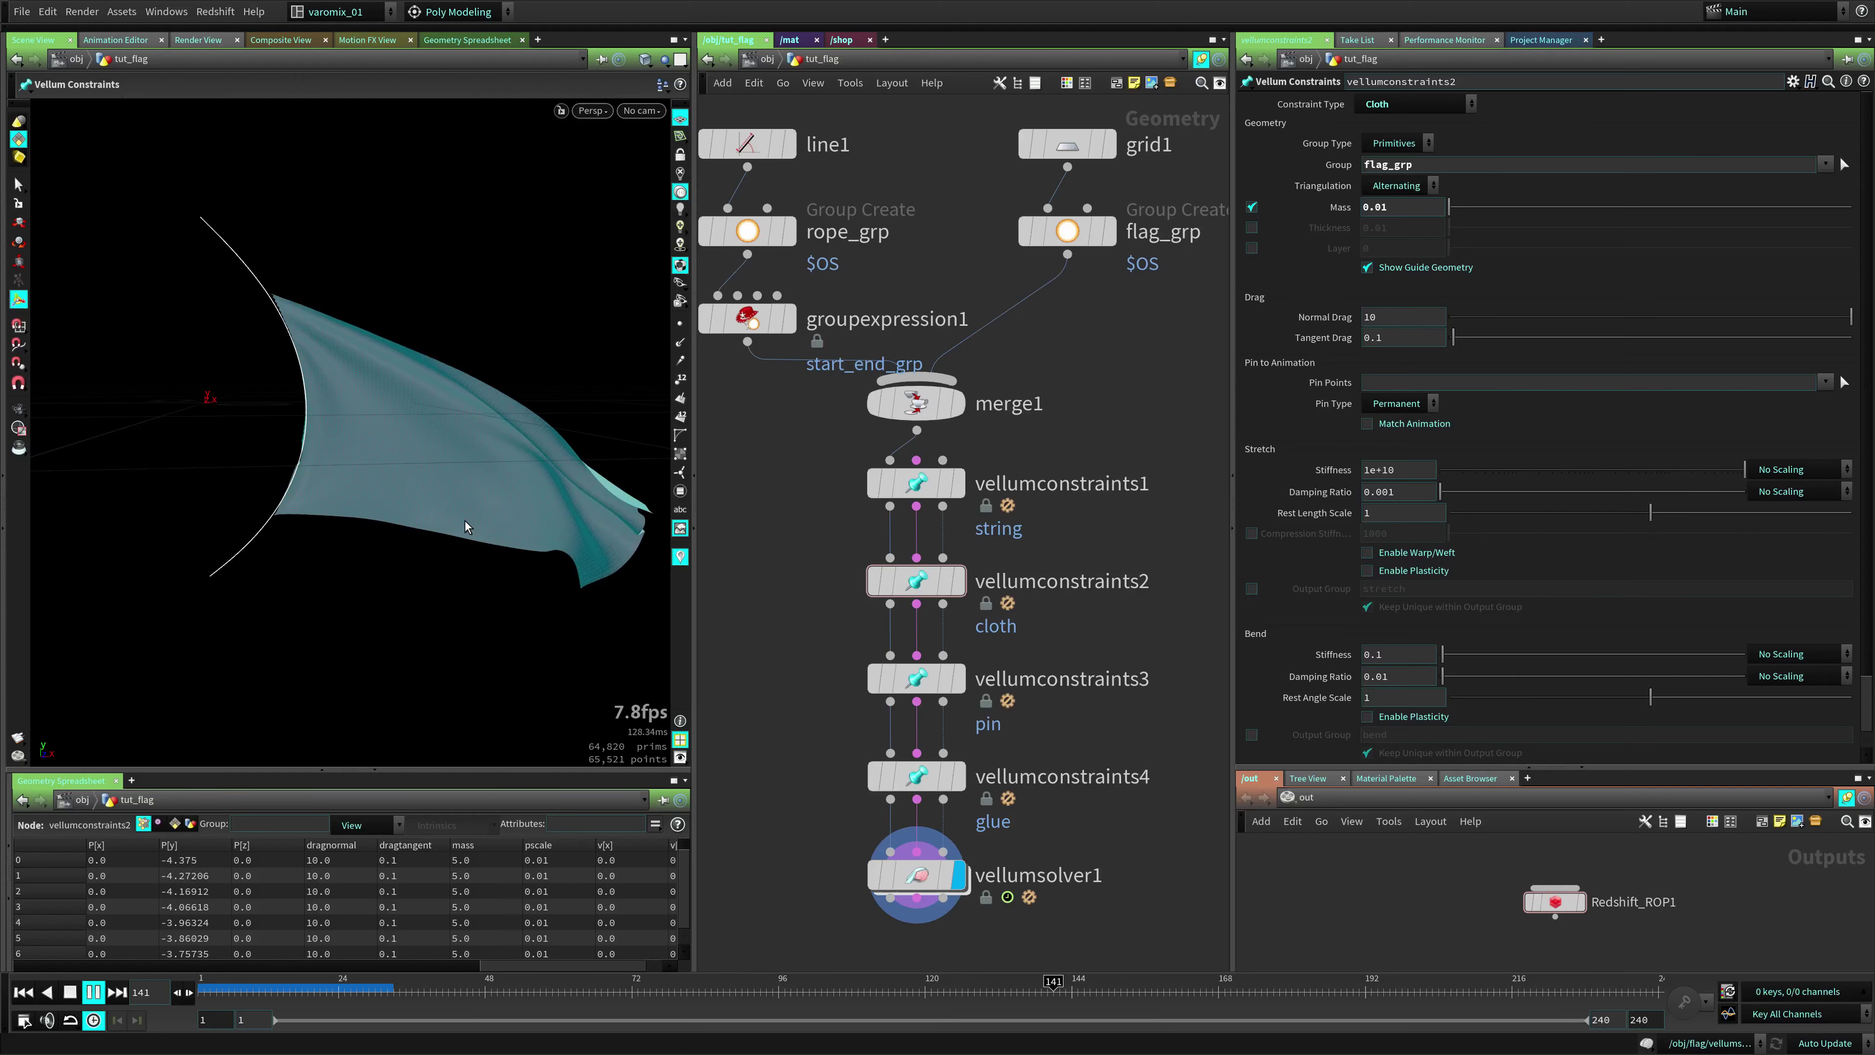
{"action": "middle_click_drag", "start_coordinate": [1096, 338], "coordinate": [1087, 445]}
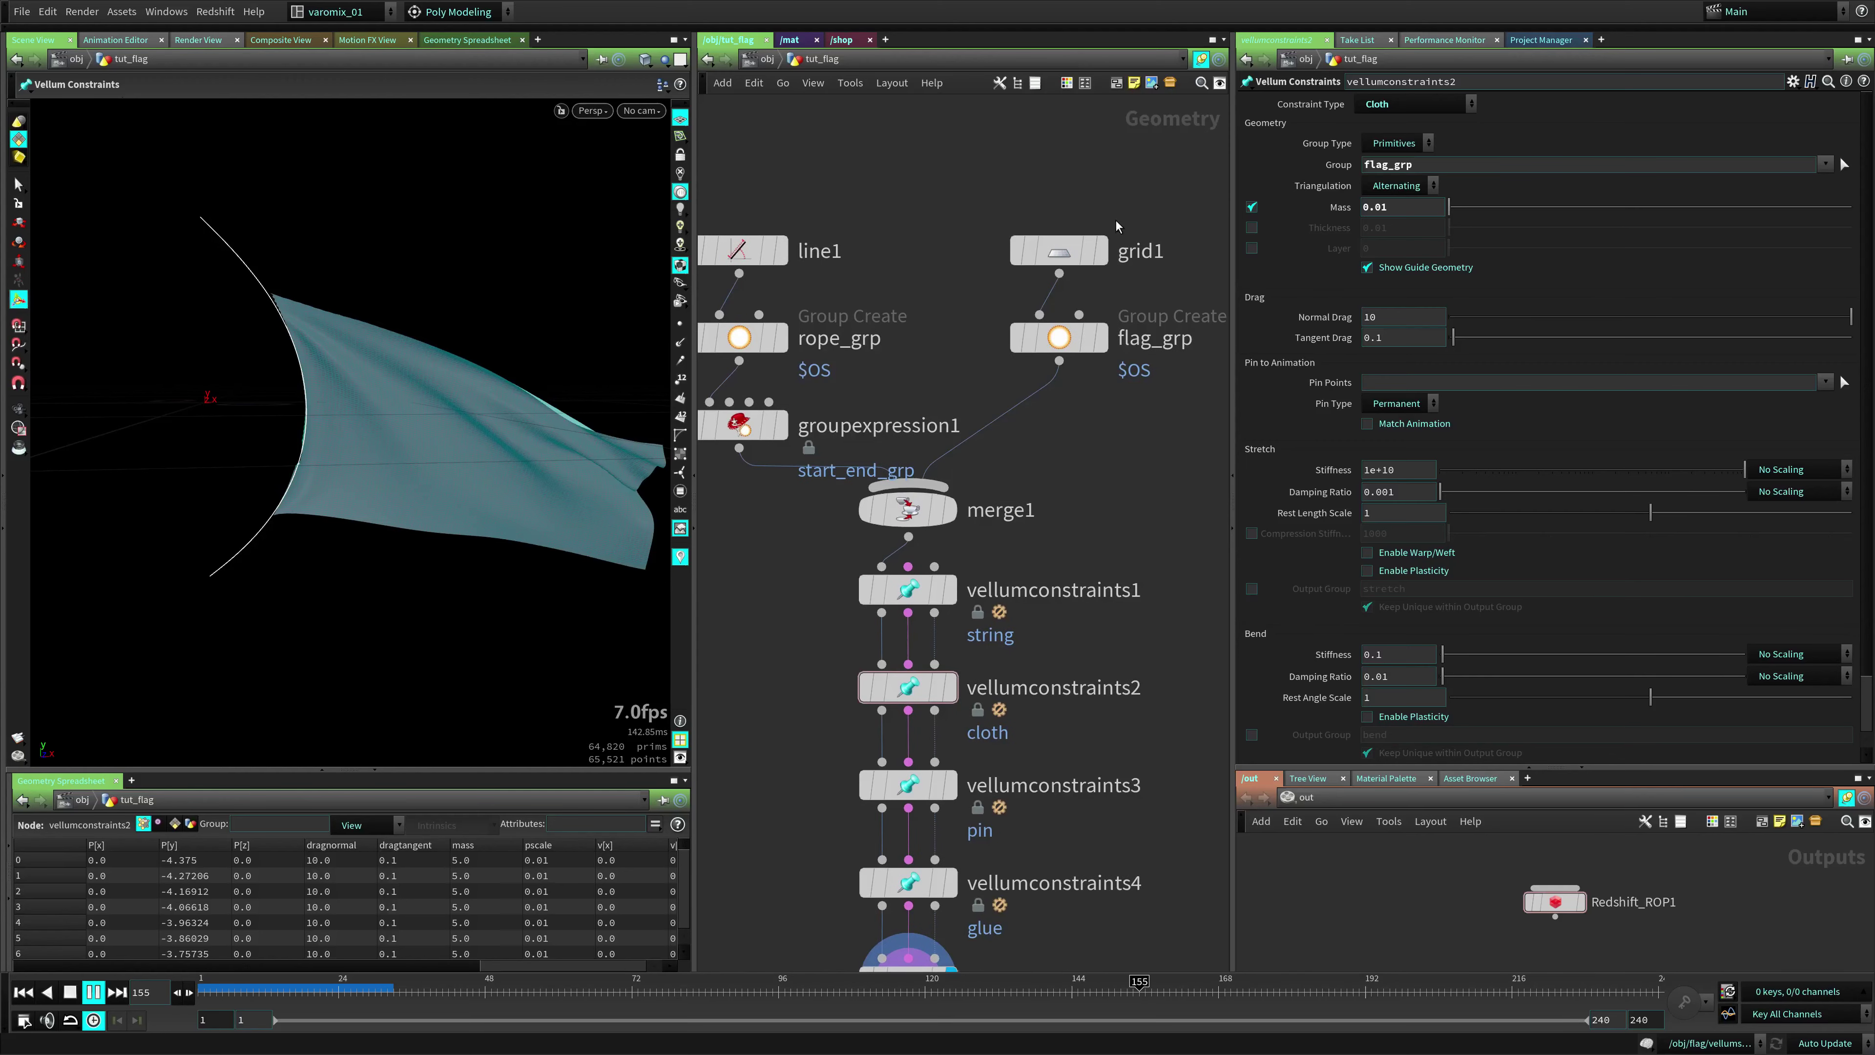
{"action": "mouse_move", "coordinate": [1030, 244]}
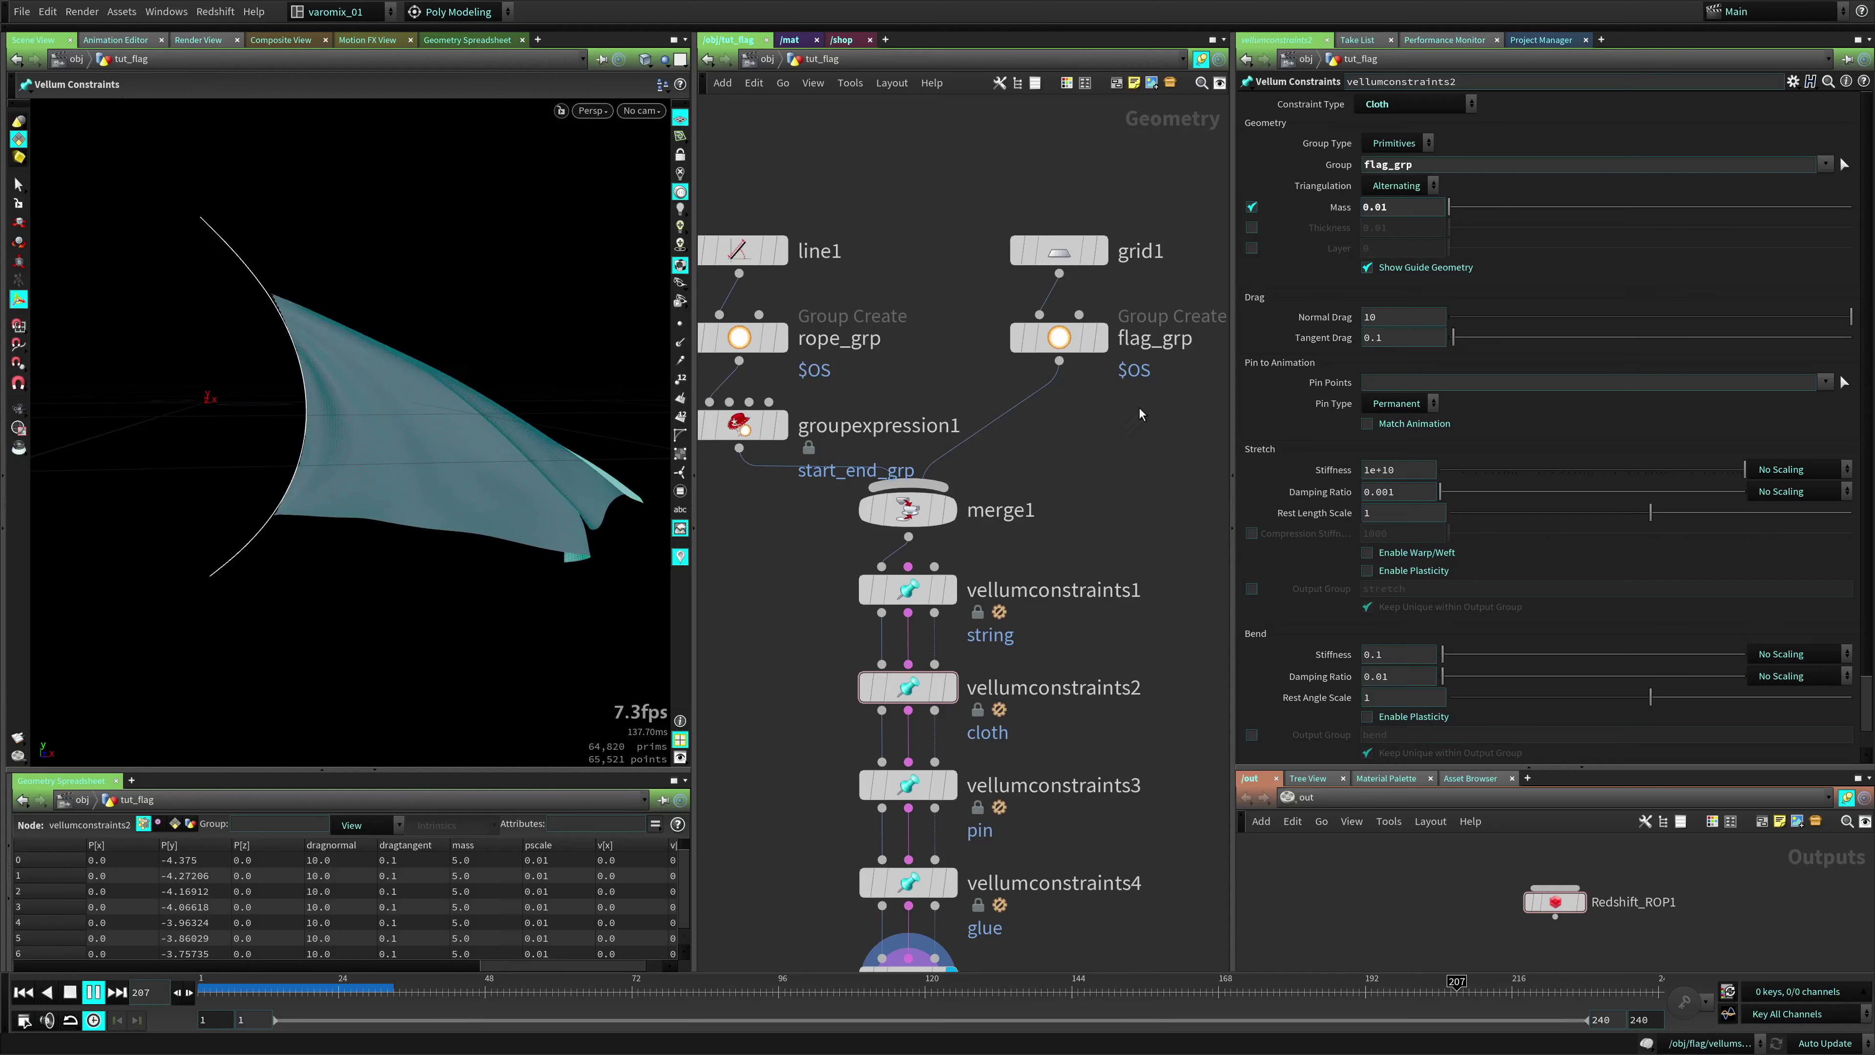
{"action": "middle_click_drag", "start_coordinate": [1092, 490], "coordinate": [1100, 395]}
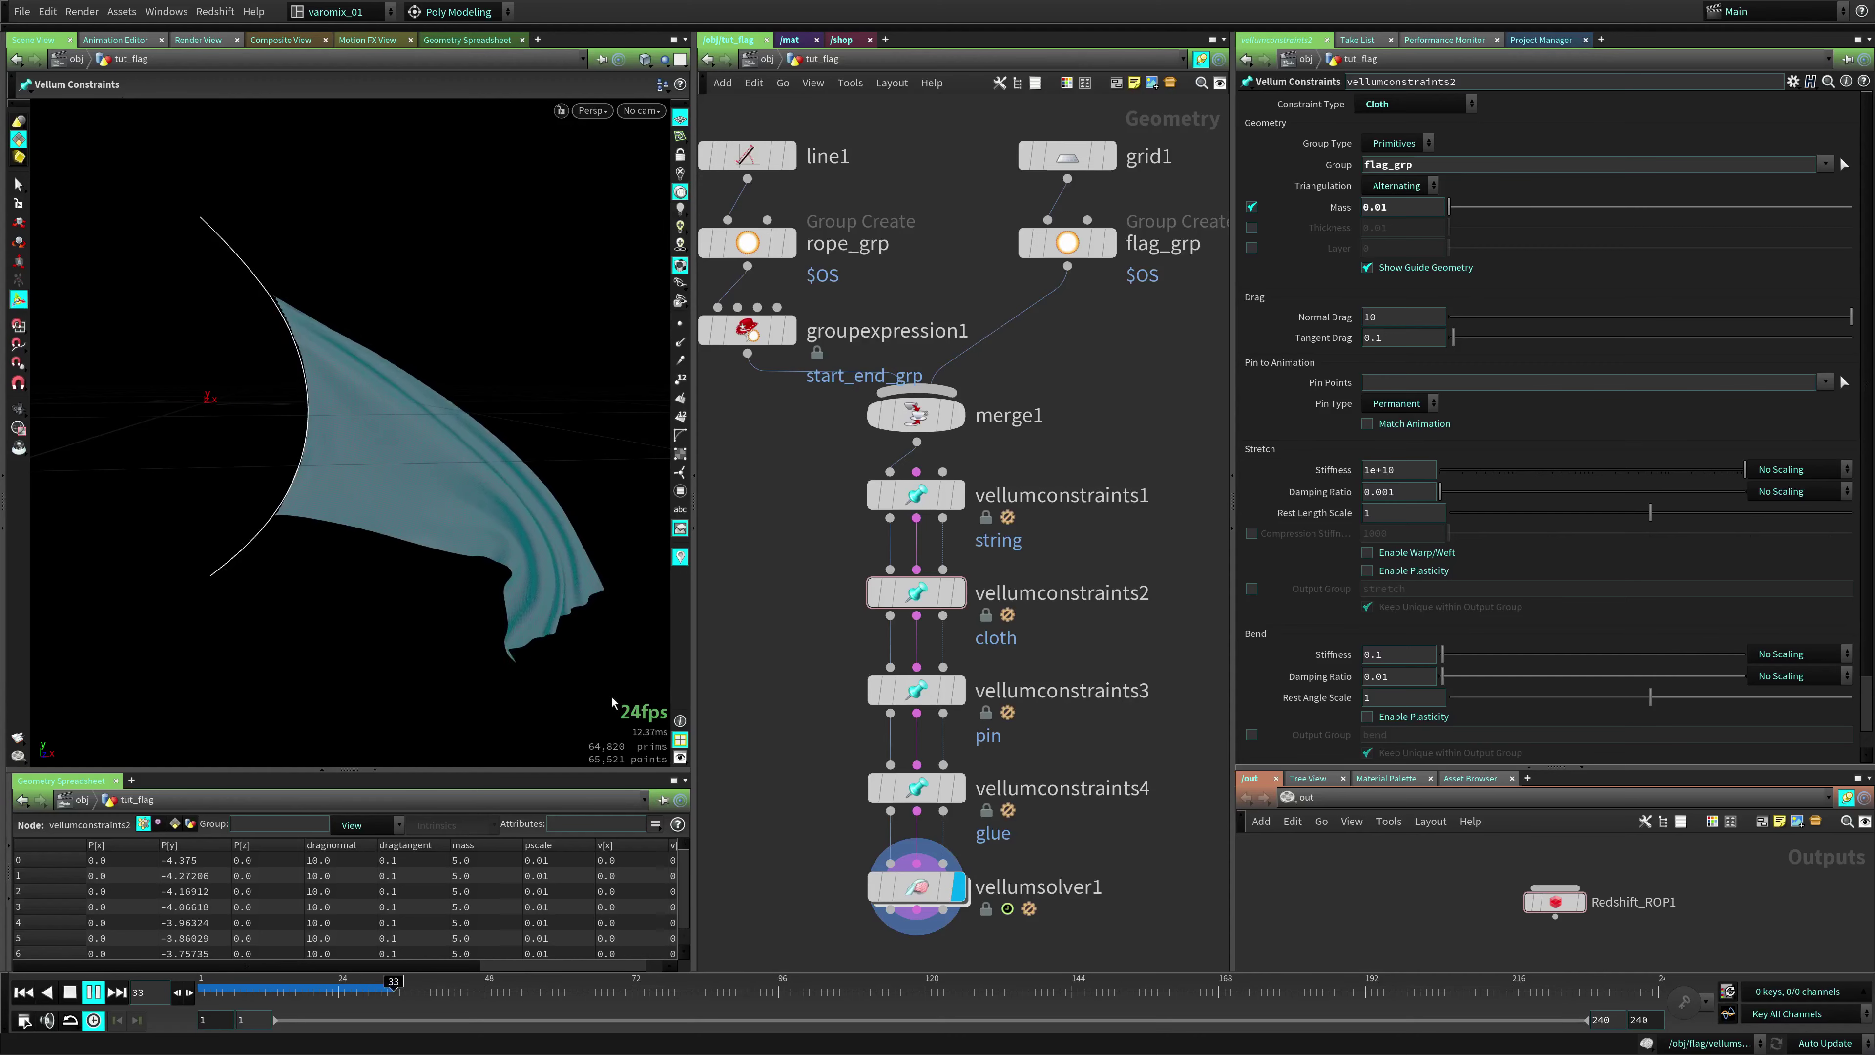
Move line1, rope_grp and groupexpression1 higher, then select flag_grp and merge1
{"action": "scroll", "coordinate": [1022, 517], "scroll_direction": "down", "scroll_amount": 3}
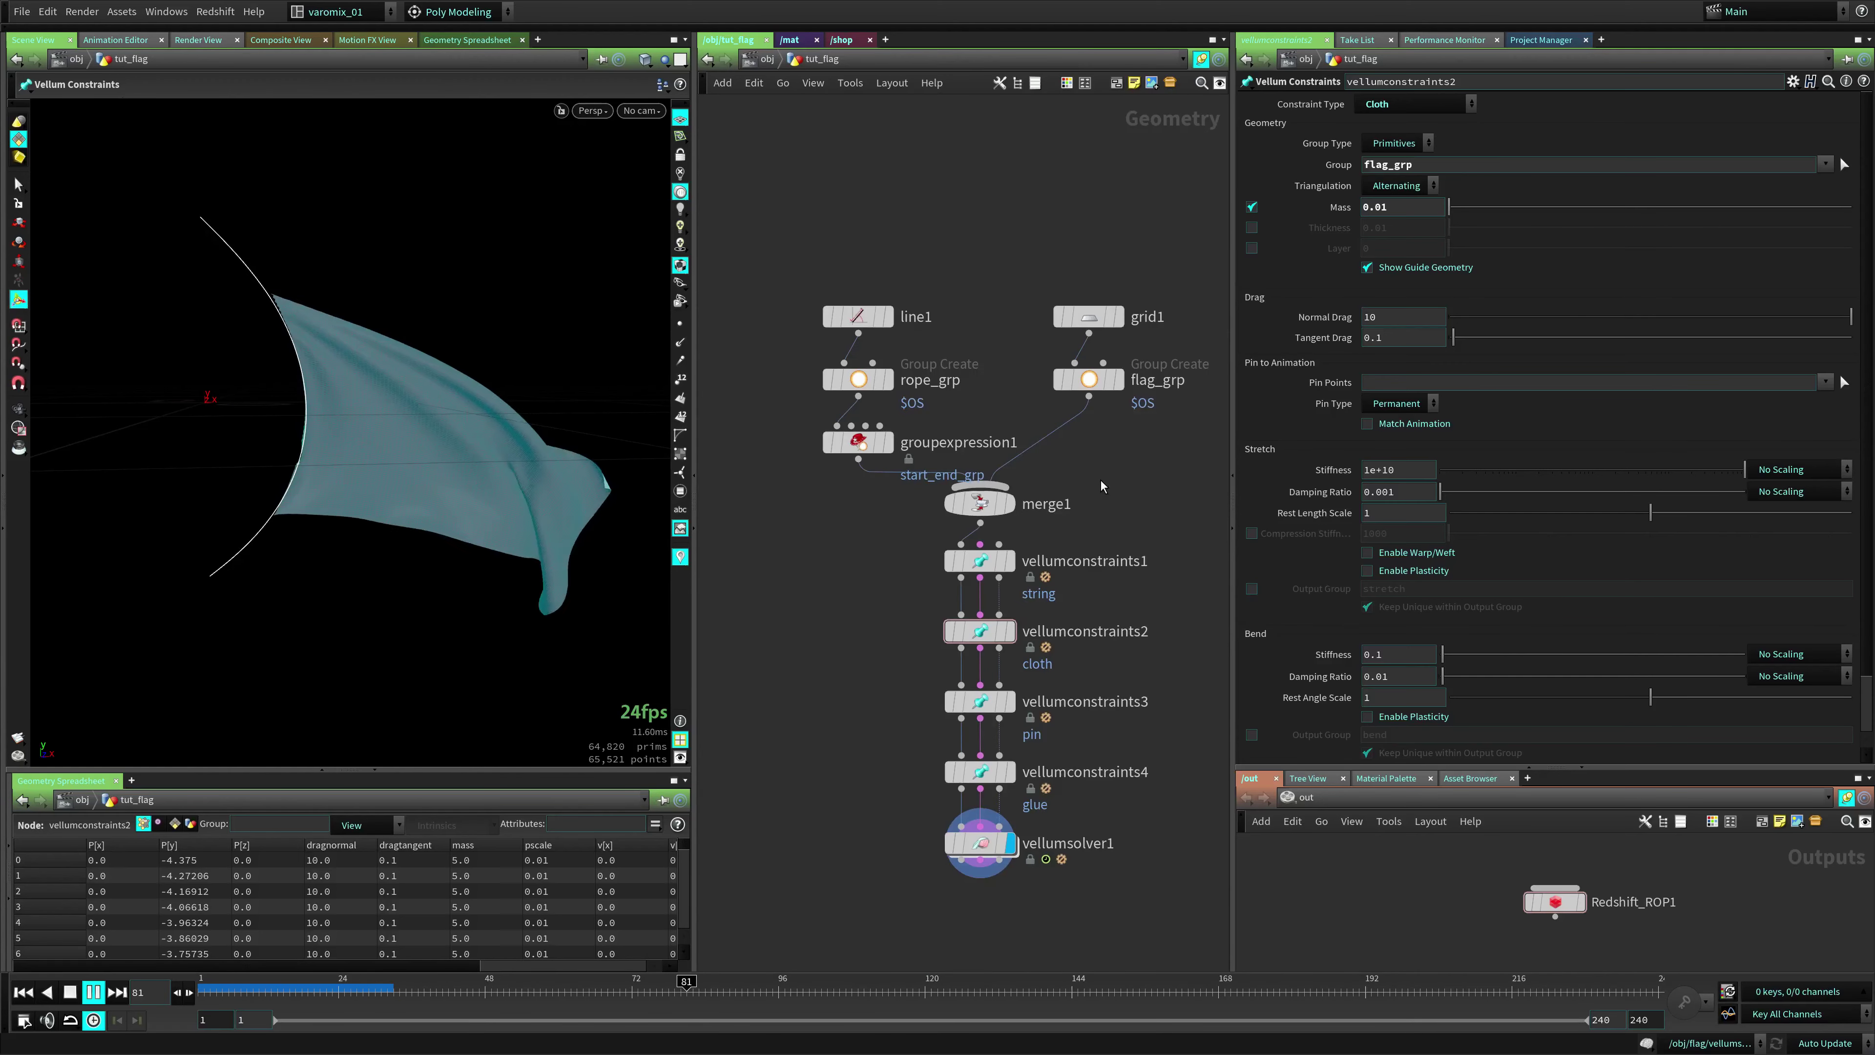
{"action": "left_click_drag", "start_coordinate": [804, 260], "coordinate": [897, 469]}
{"action": "left_click_drag", "start_coordinate": [857, 379], "coordinate": [849, 304]}
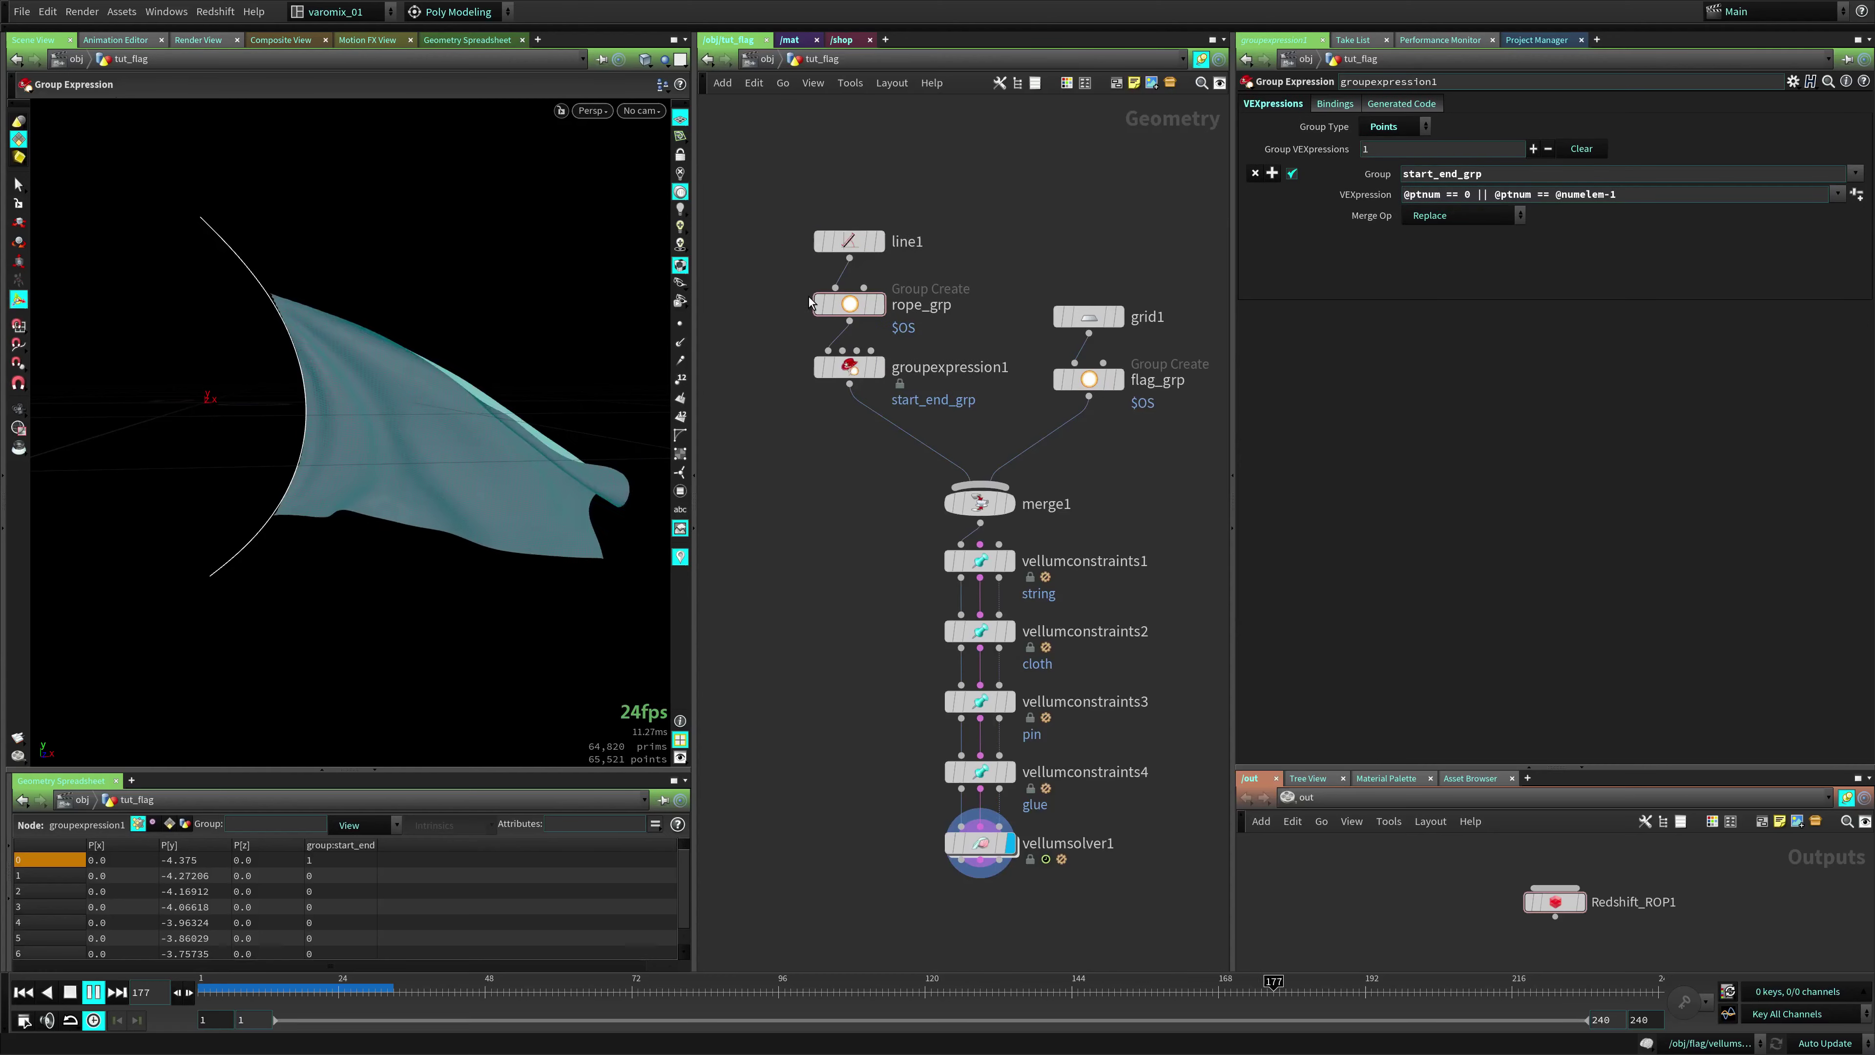
{"action": "left_click", "coordinate": [857, 305]}
{"action": "left_click", "coordinate": [1100, 380]}
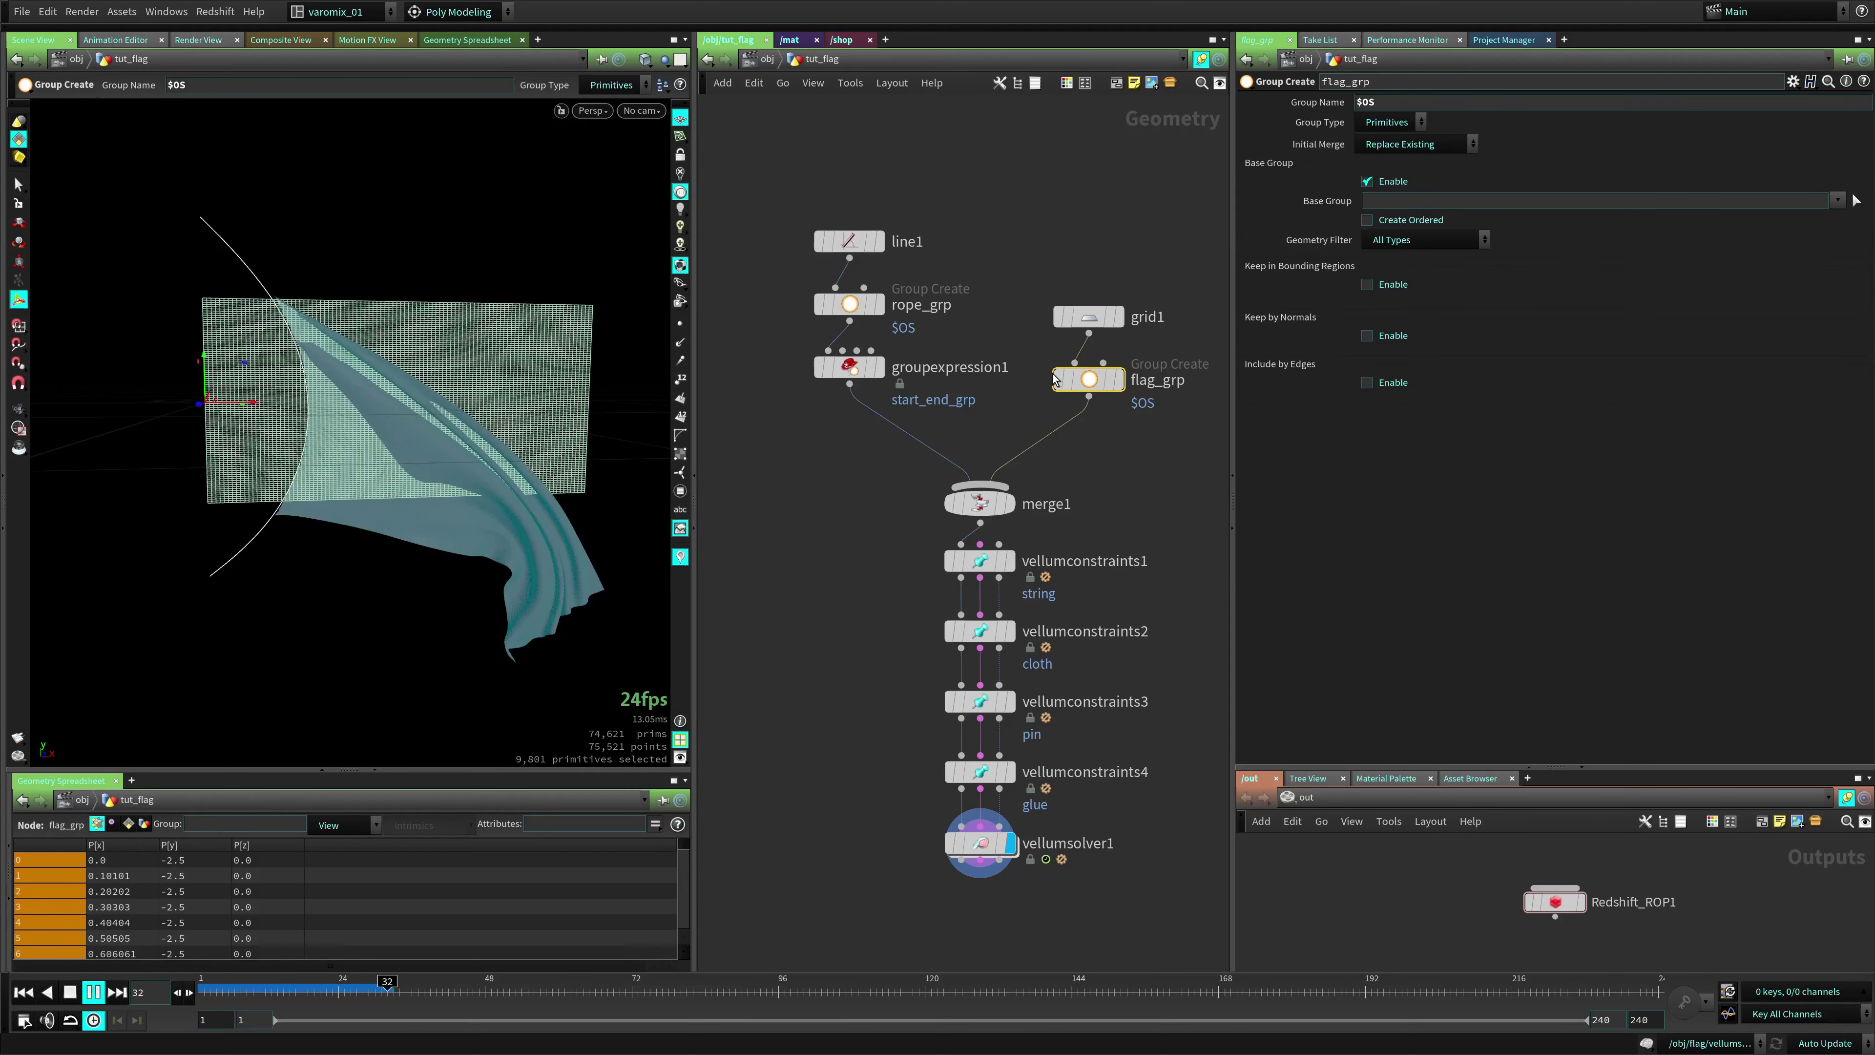
{"action": "left_click_drag", "start_coordinate": [926, 484], "coordinate": [1047, 514]}
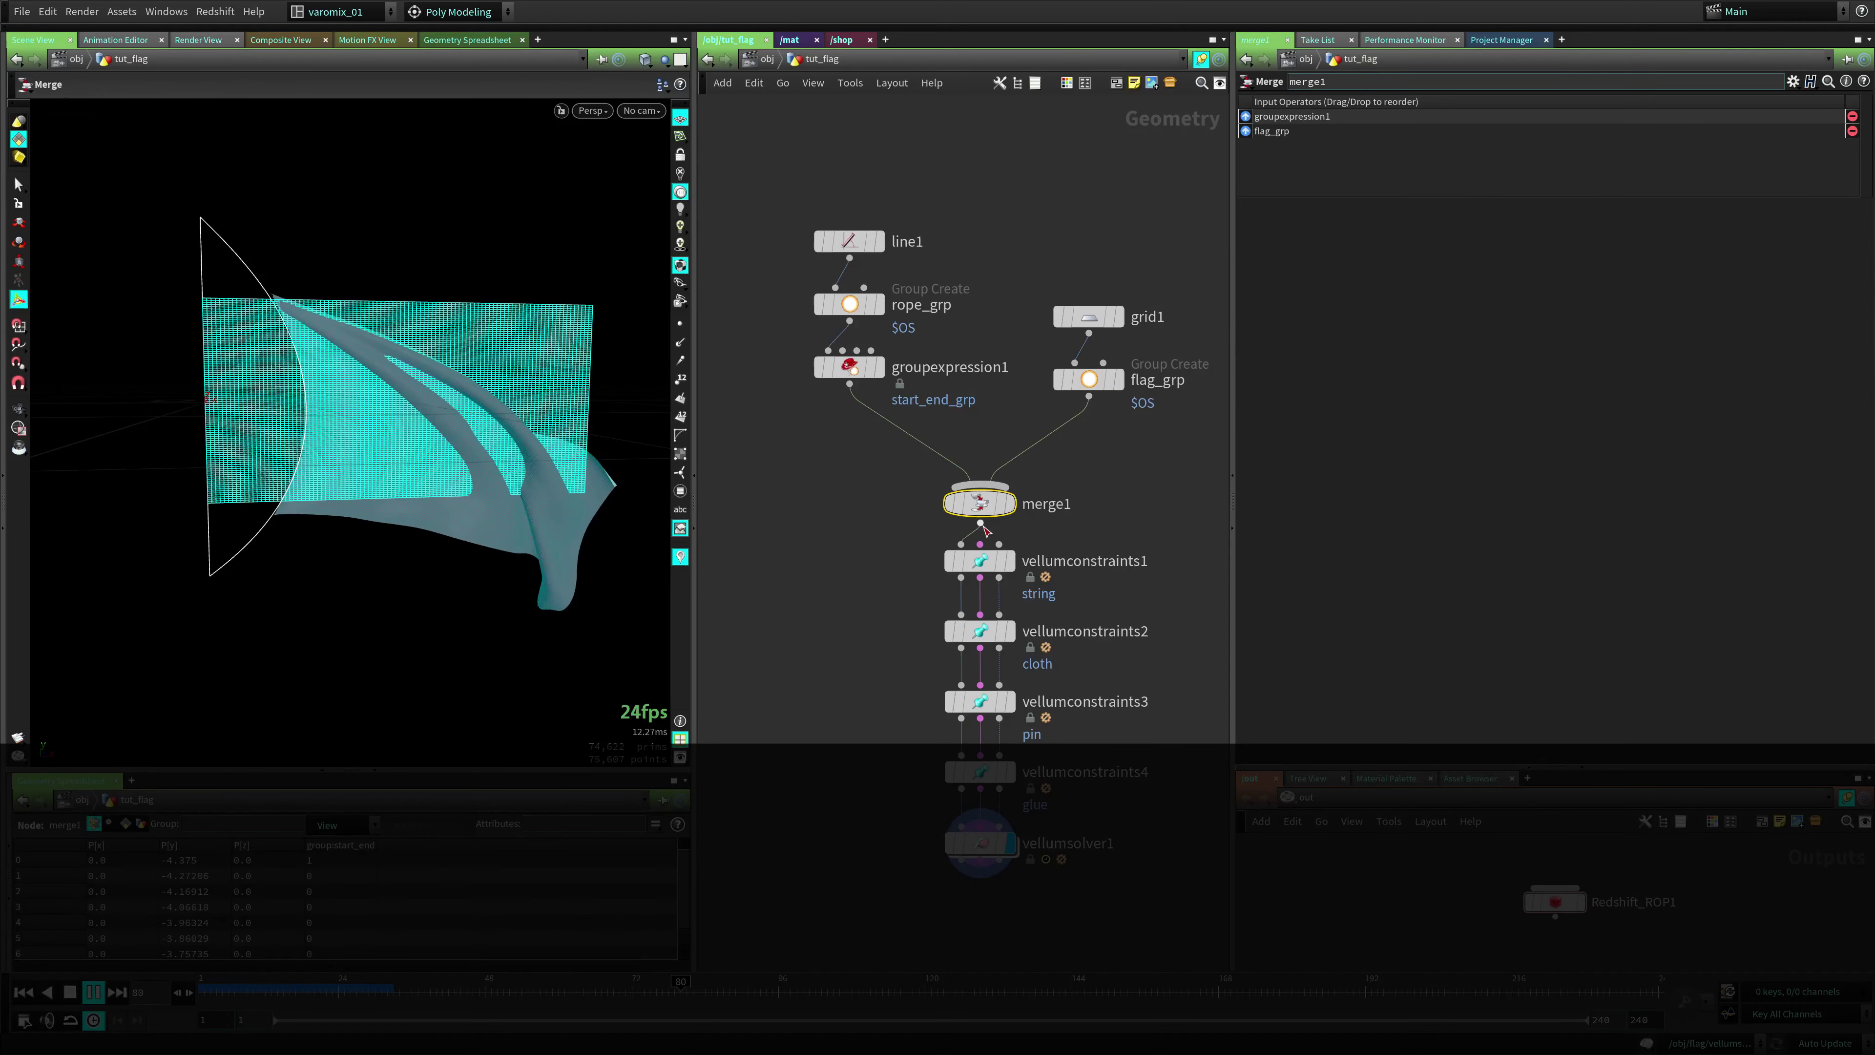
{"action": "middle_click_drag", "start_coordinate": [872, 574], "coordinate": [872, 396]}
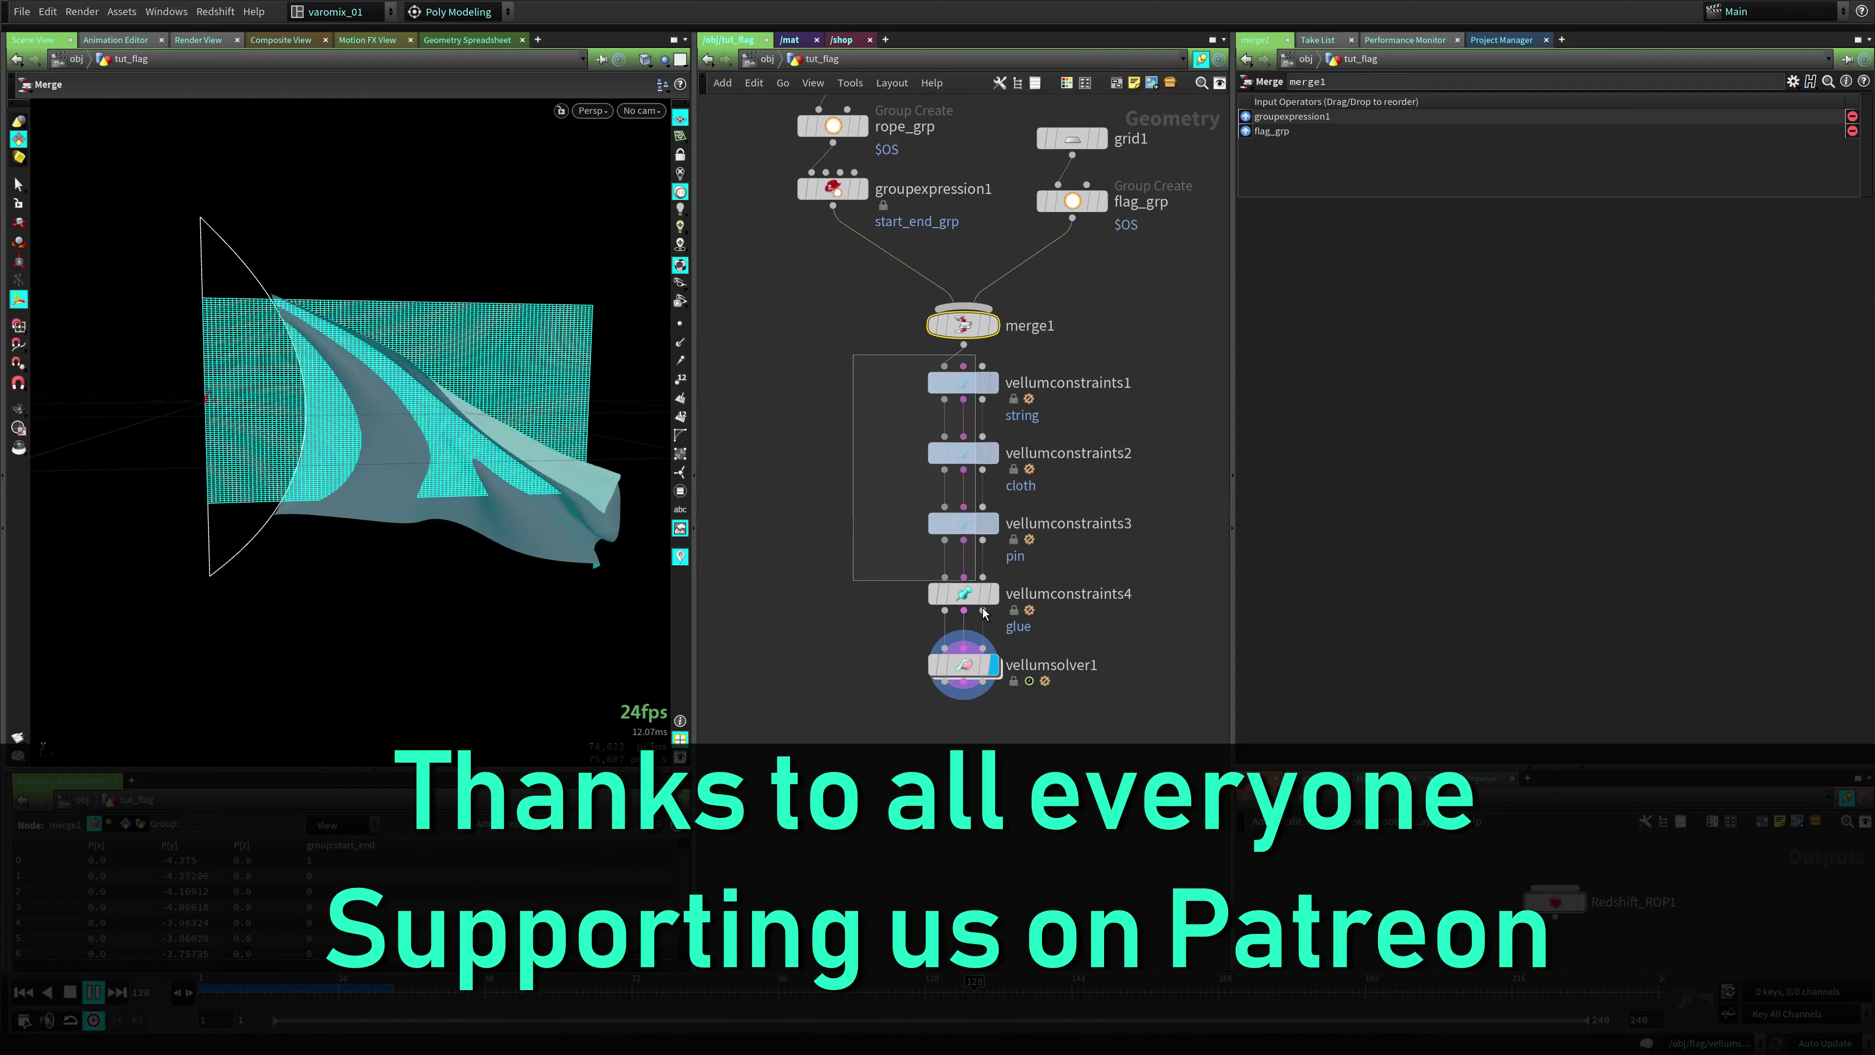
{"action": "left_click_drag", "start_coordinate": [1026, 701], "coordinate": [891, 359]}
{"action": "left_click", "coordinate": [963, 383]}
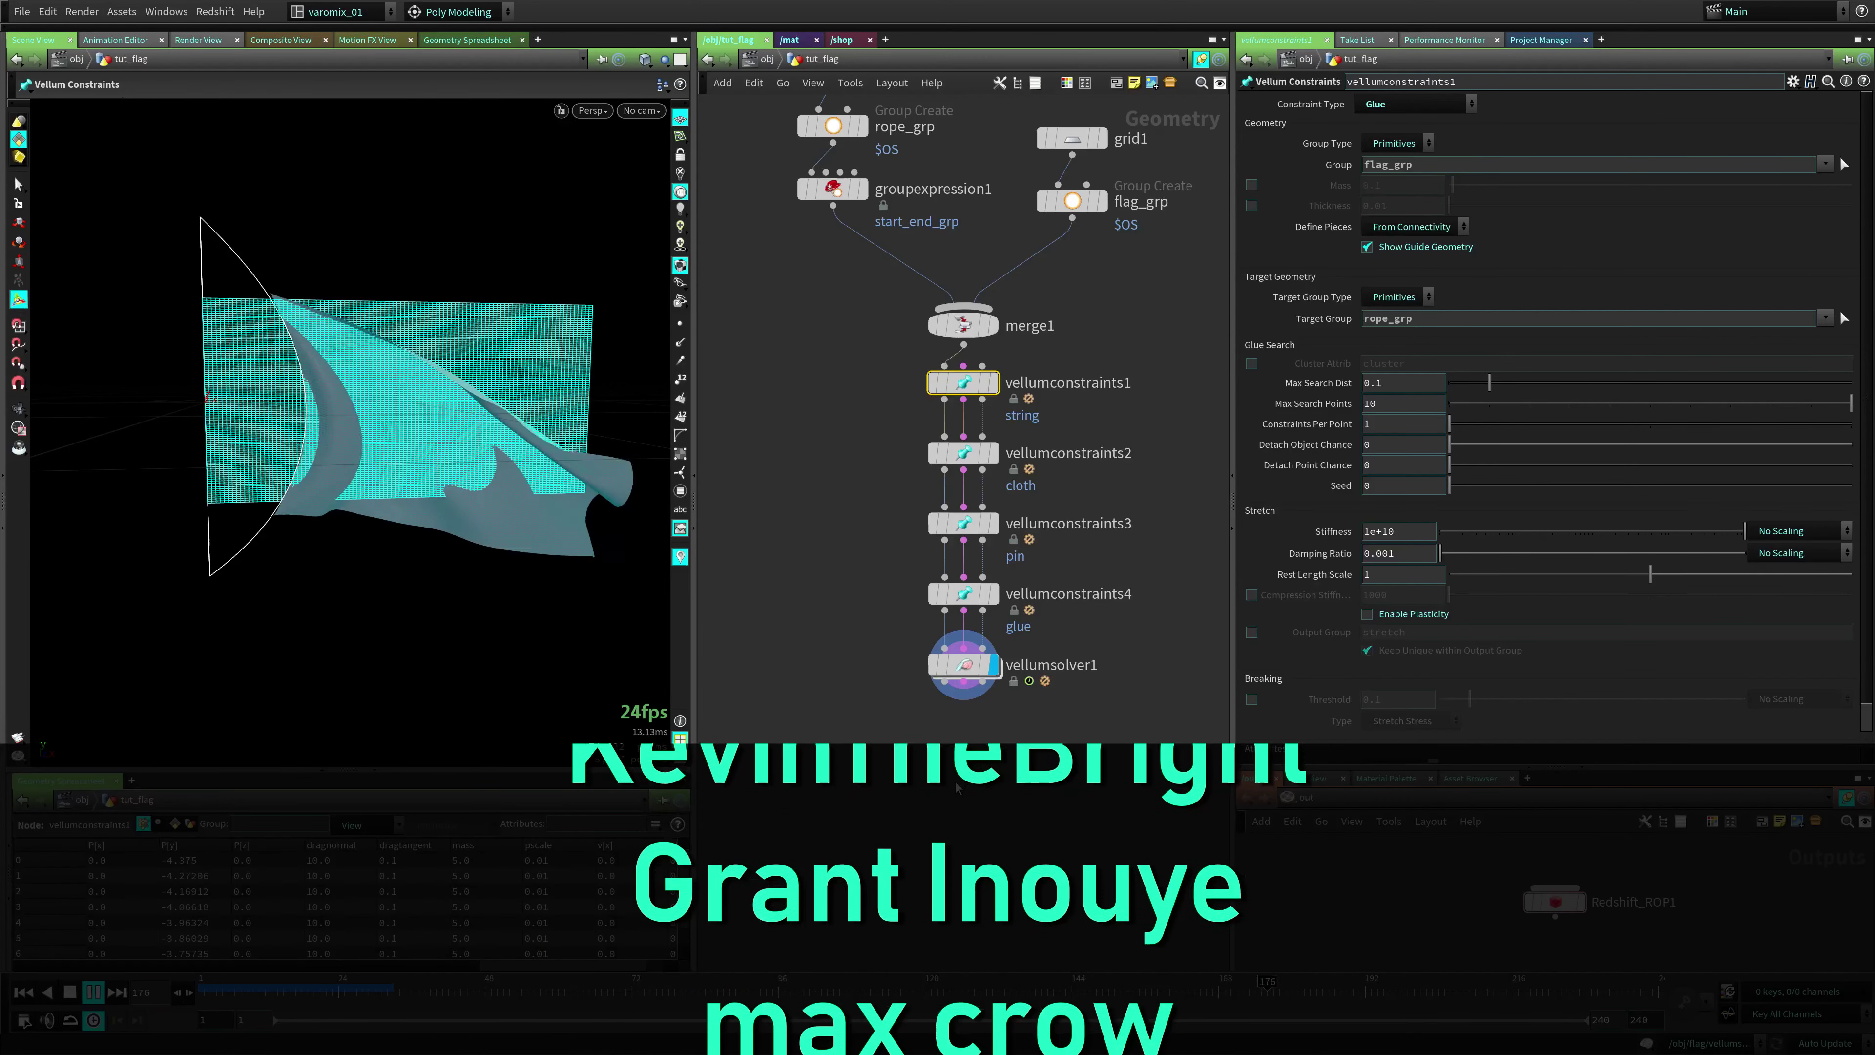
{"action": "left_click", "coordinate": [870, 599]}
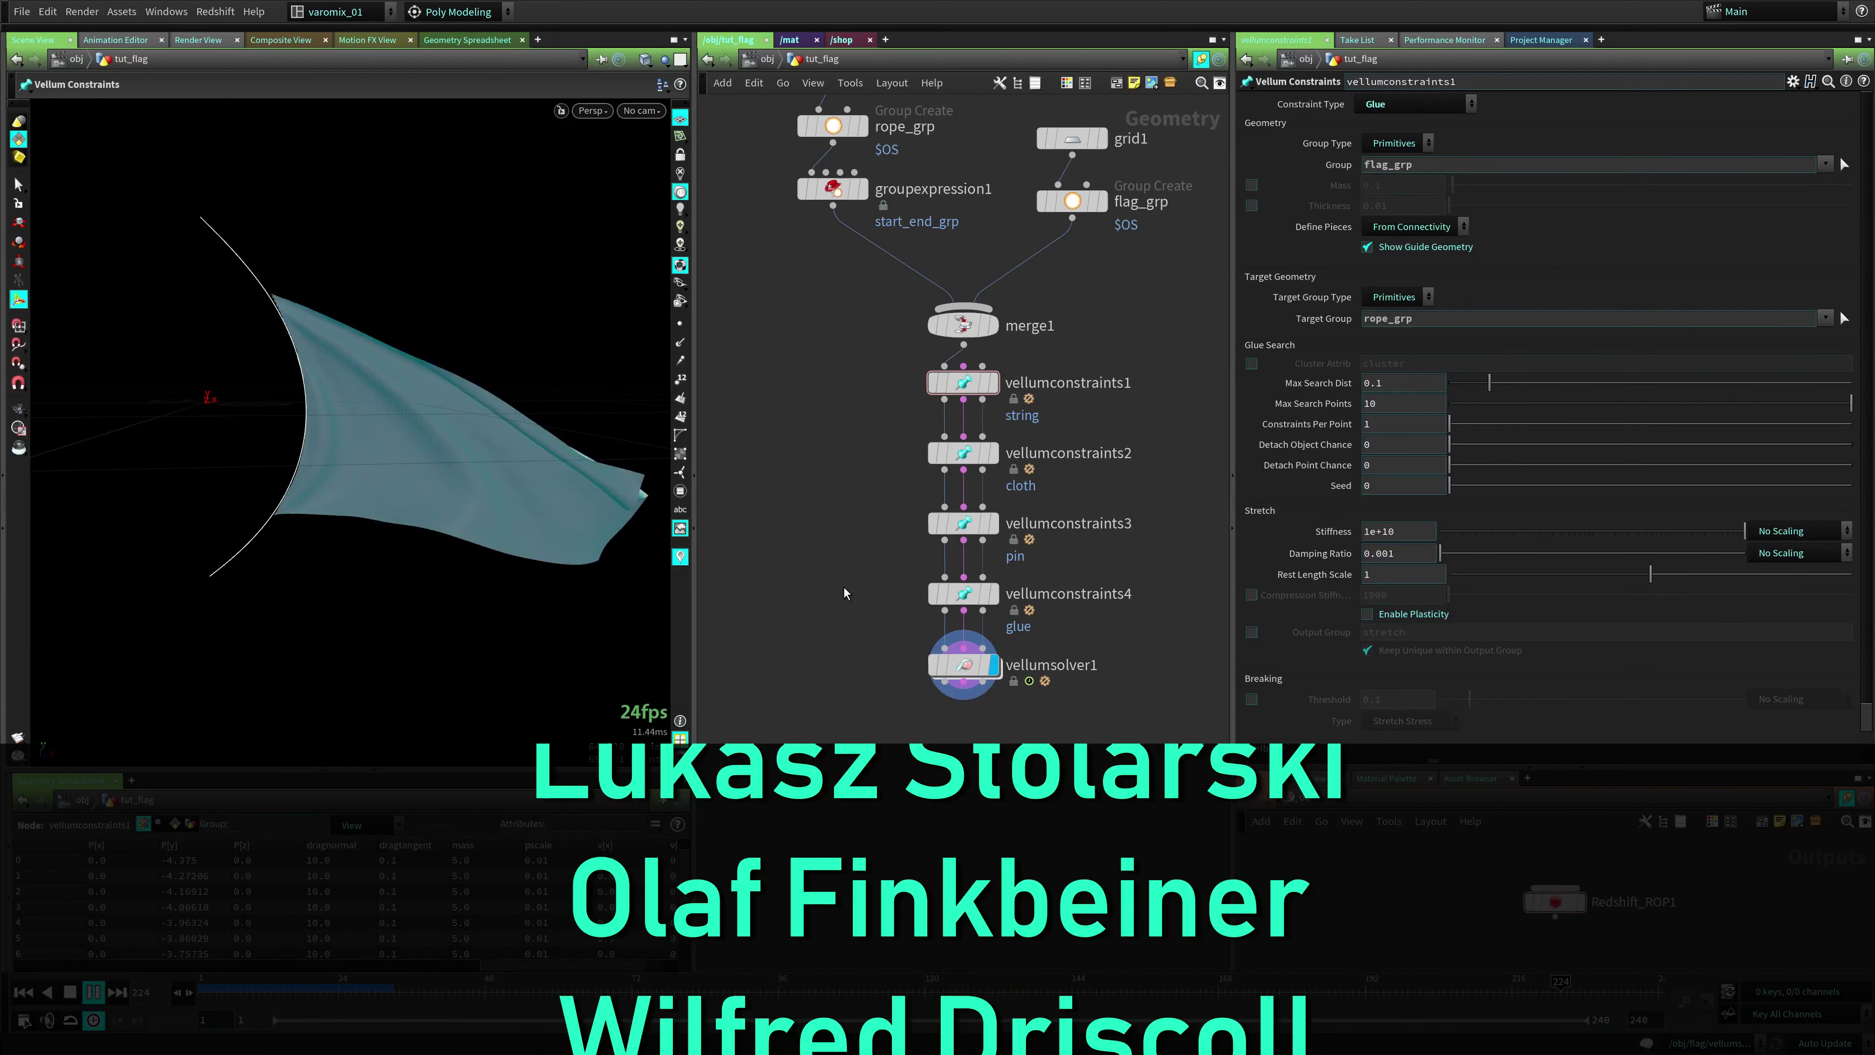